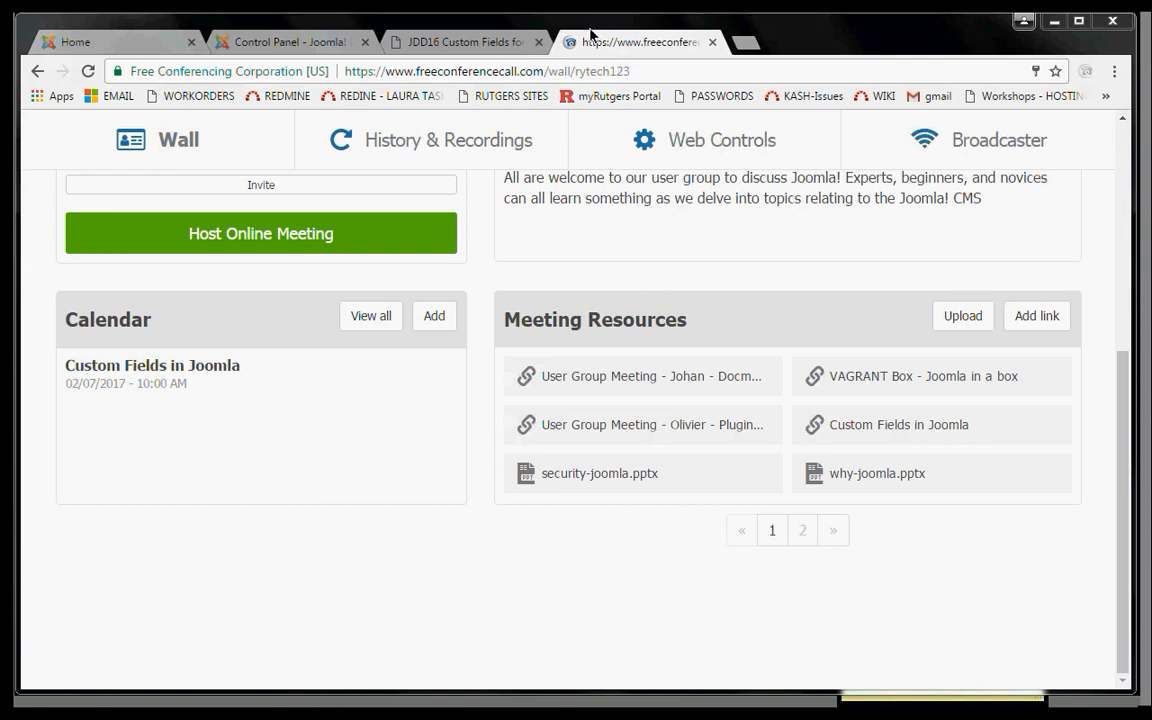
Look over the custom fields slide deck, the demo site's home page and the administrator control panel
left_click(479, 44)
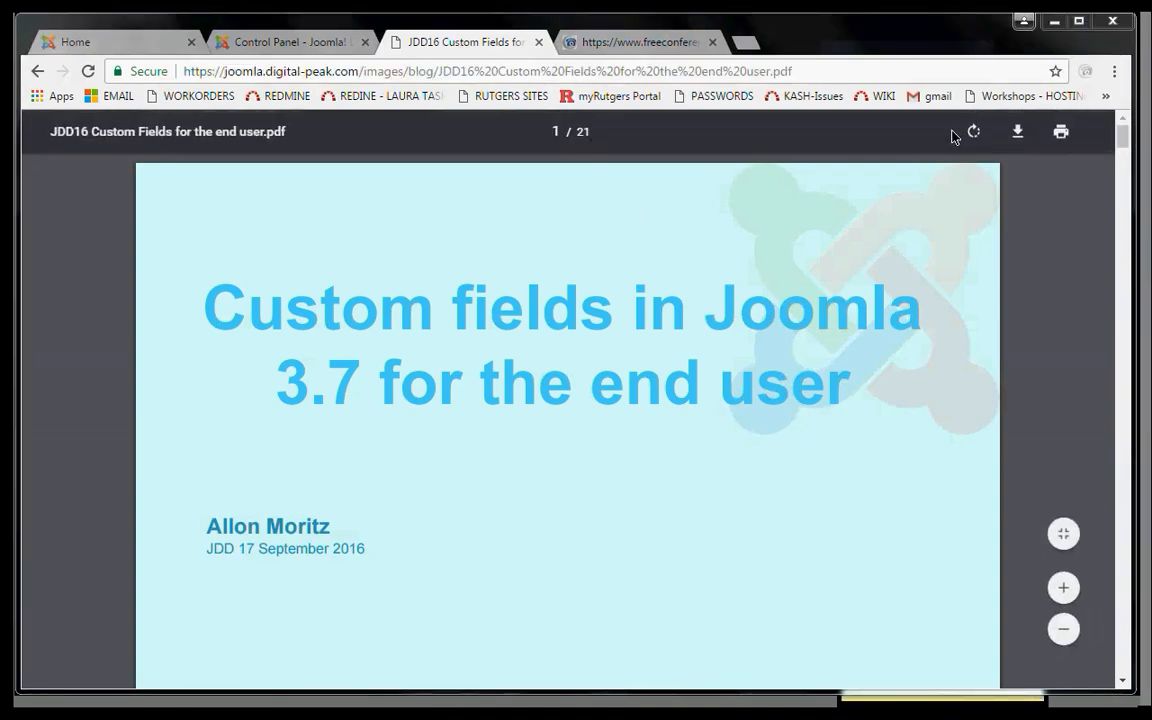
left_click(301, 43)
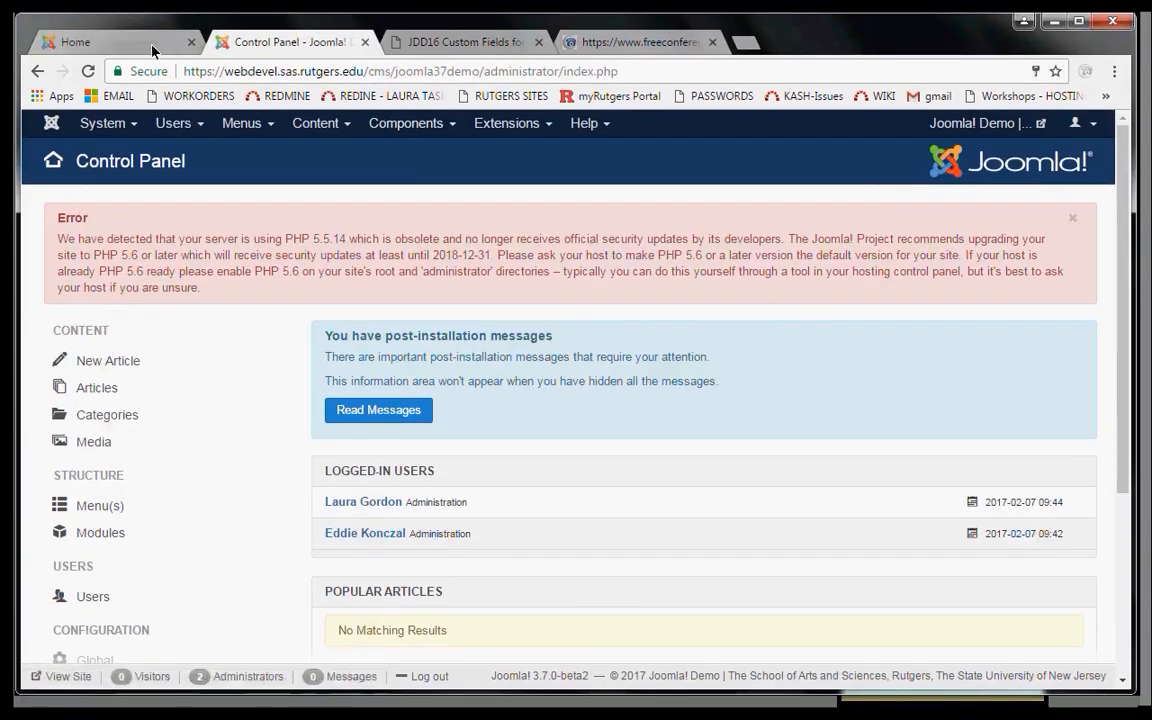
left_click(145, 38)
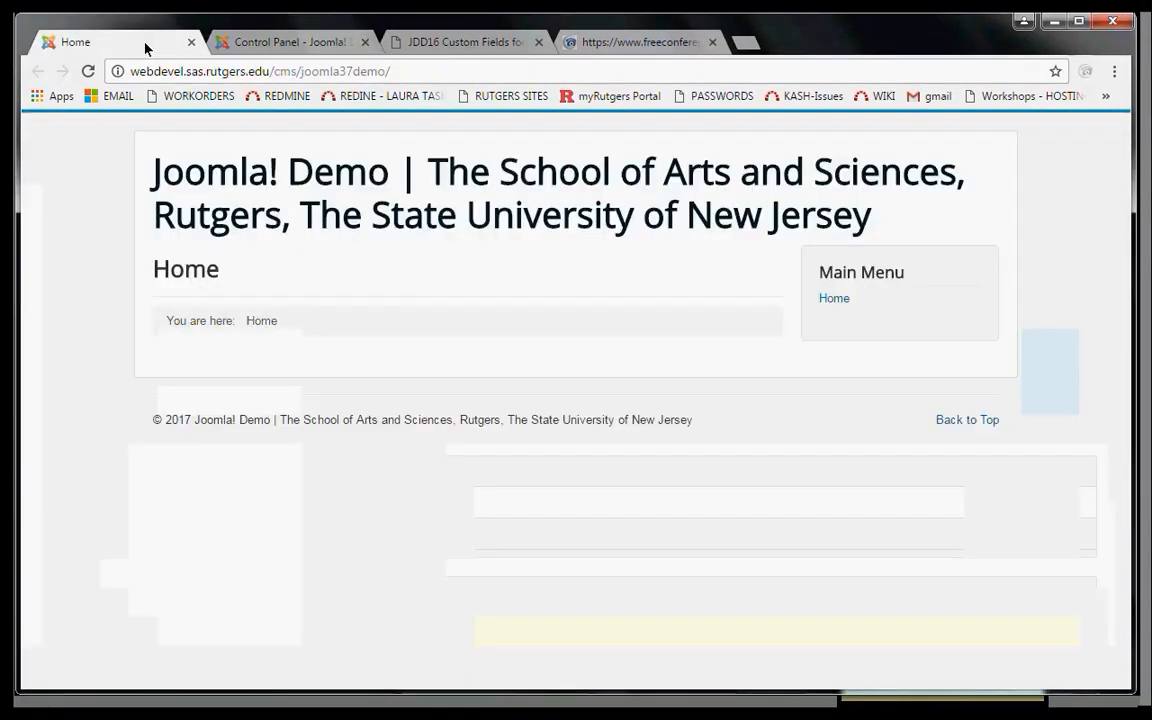
left_click(245, 42)
left_click(430, 44)
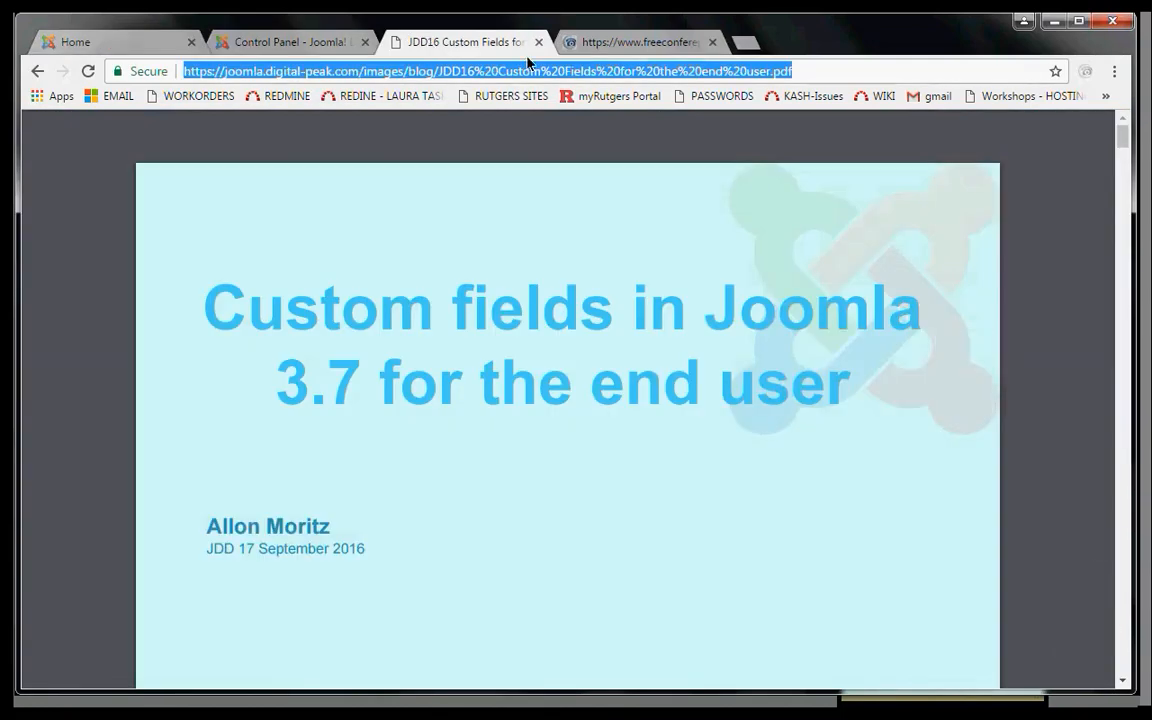
left_click(1080, 482)
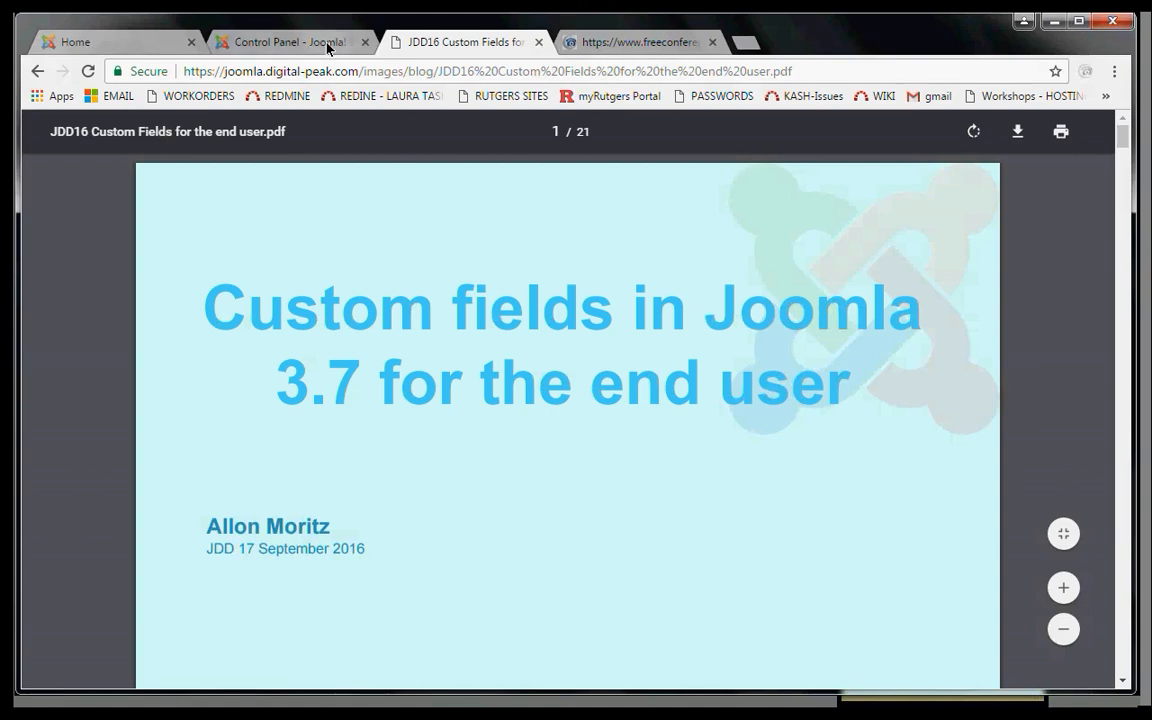
left_click(295, 41)
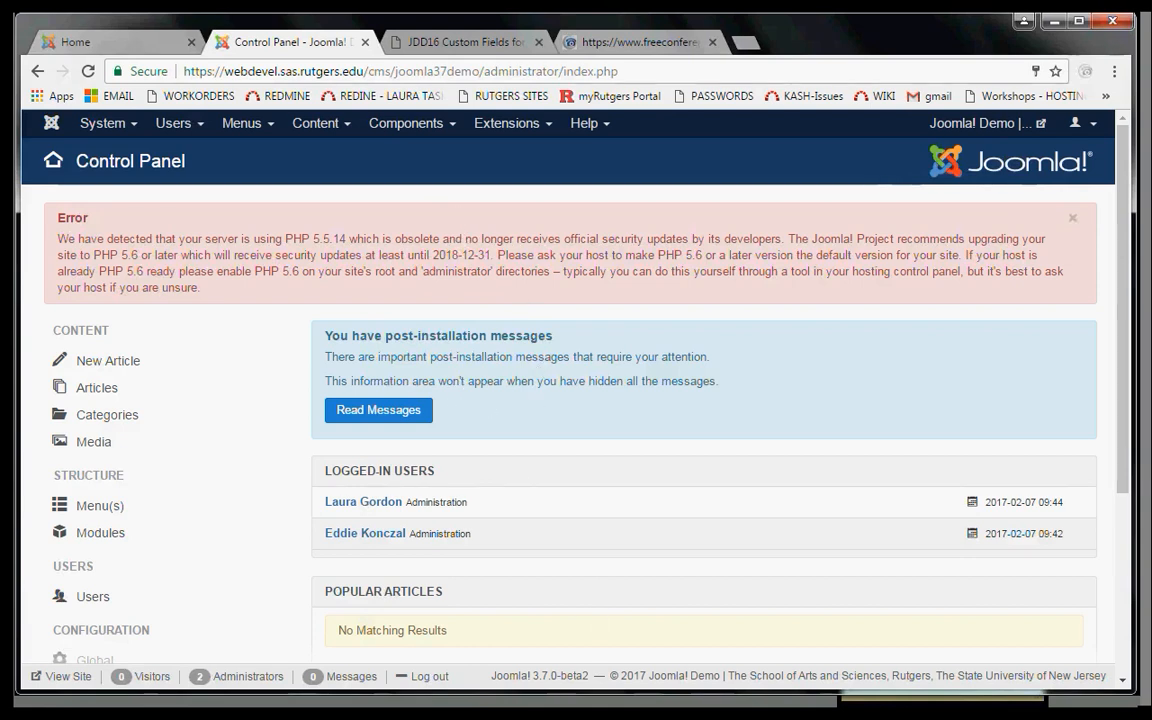
Lower the computer's speaker volume slightly
left_click(1072, 712)
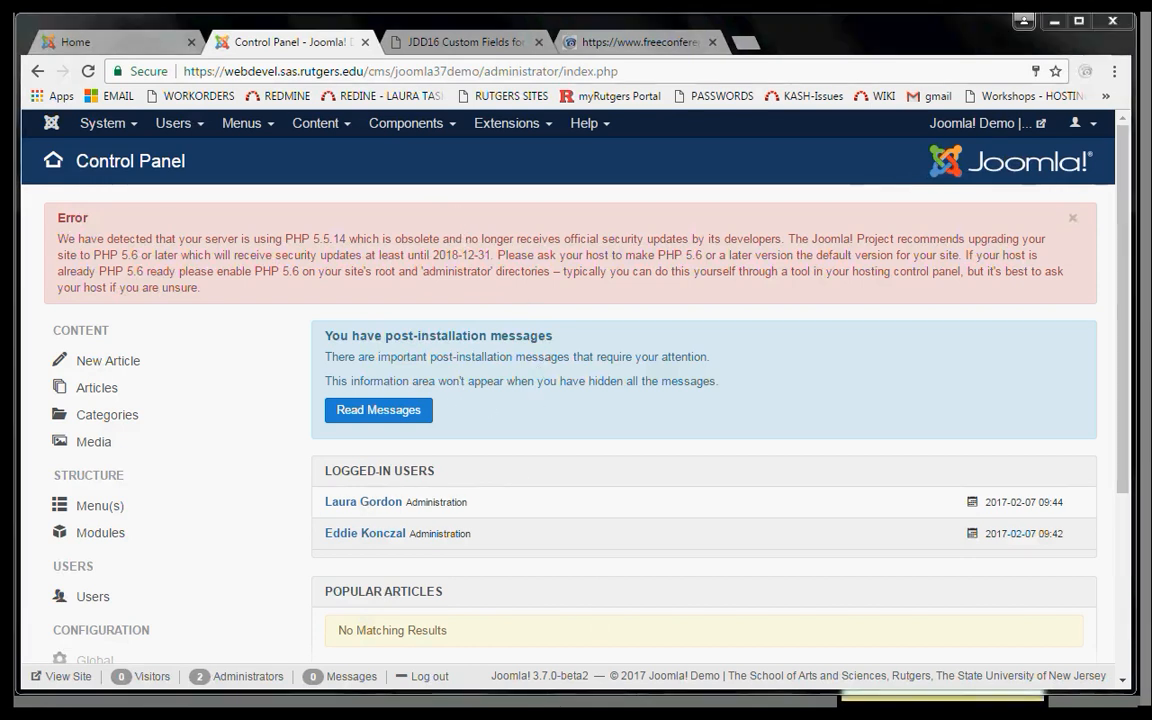
mouse_move(1068, 530)
left_mouse_down()
mouse_move(1069, 545)
mouse_move(1073, 520)
mouse_move(1069, 544)
left_mouse_up()
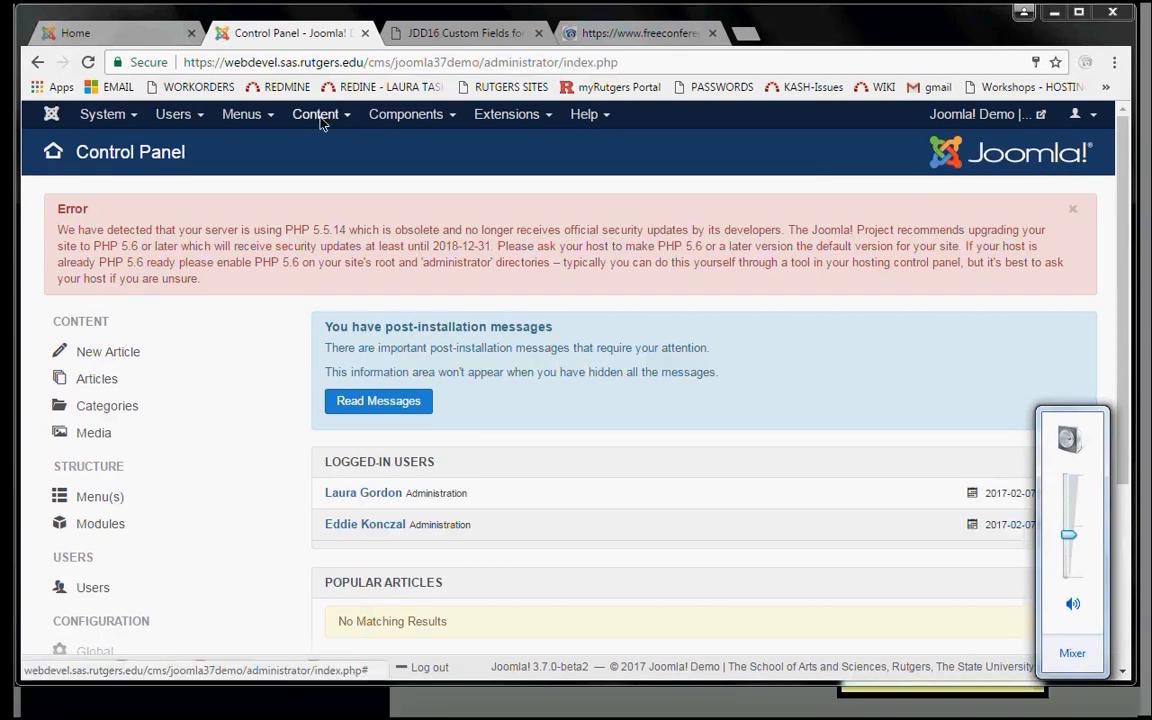
Create a new custom field for articles with the title Demo List
left_click(321, 127)
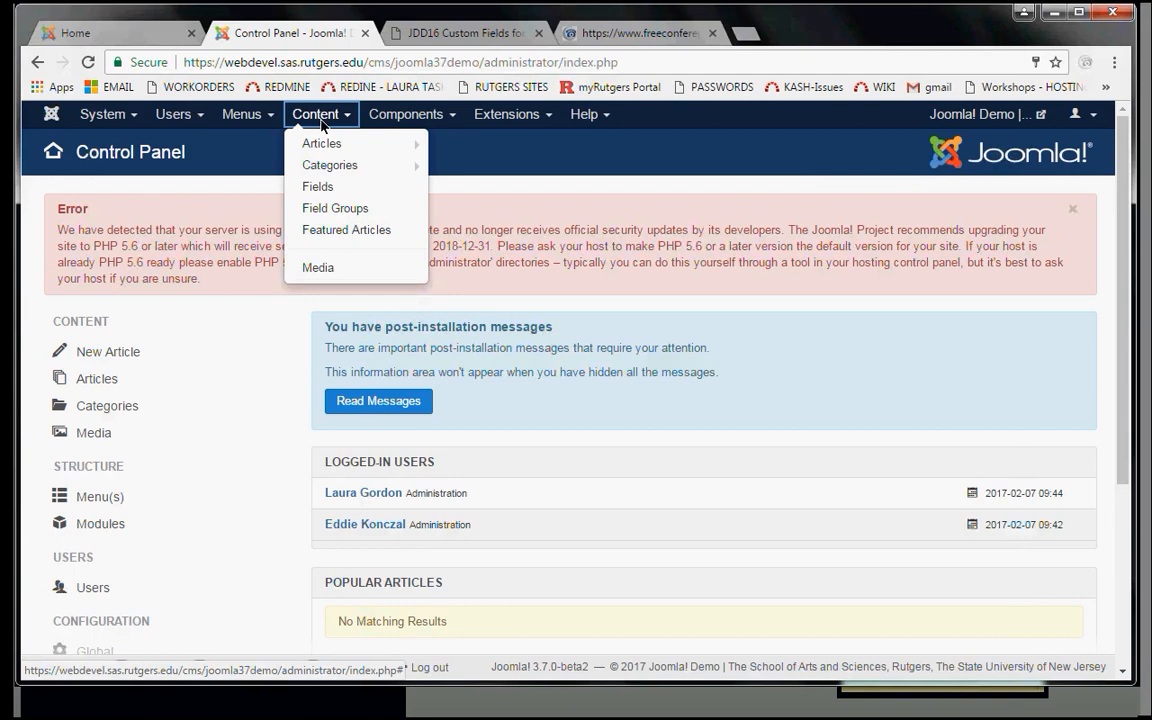
left_click(338, 190)
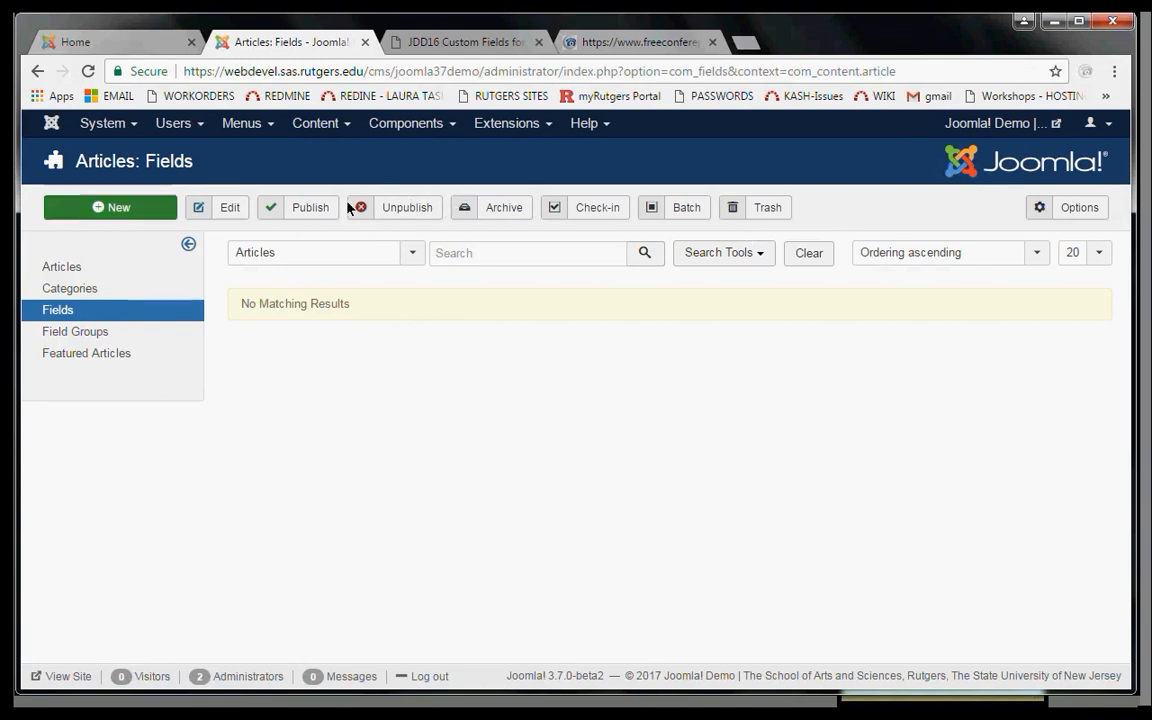
left_click(118, 211)
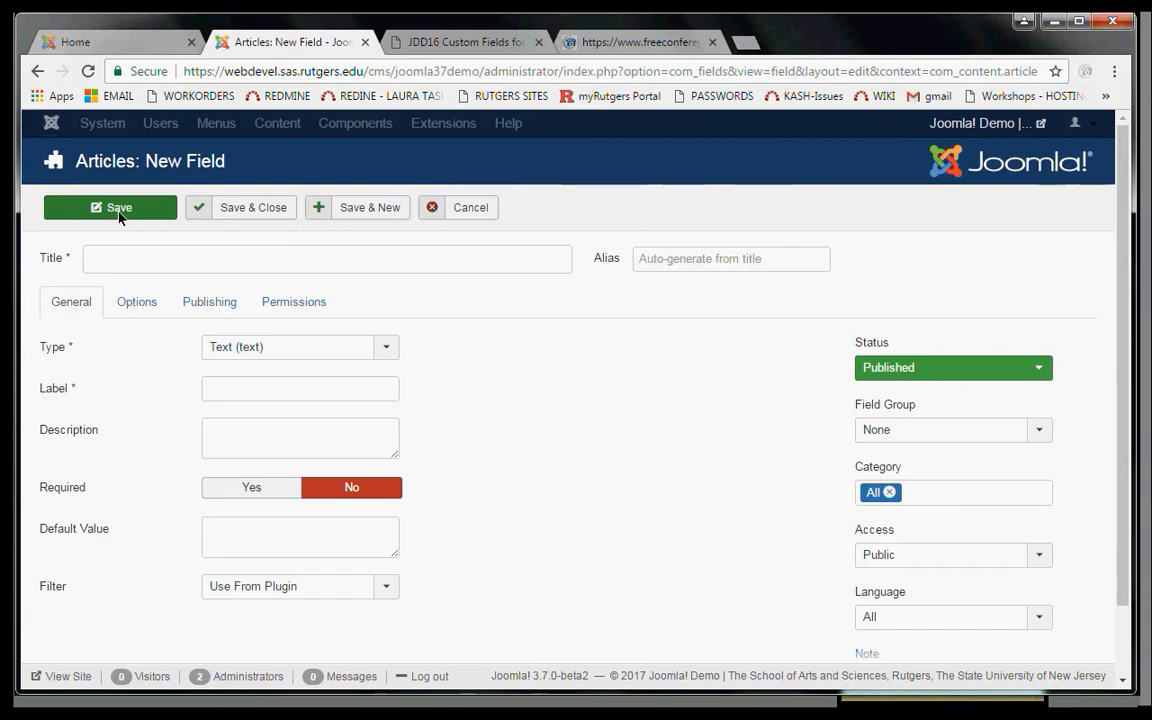
left_click(145, 262)
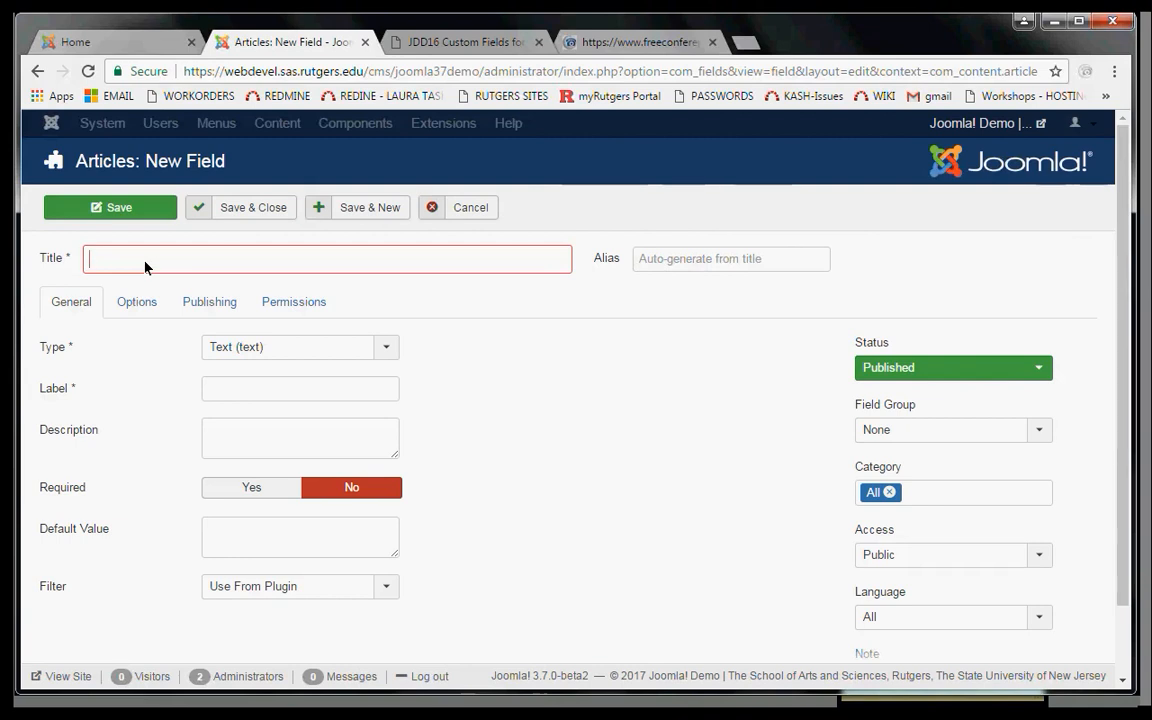
type("Demo List")
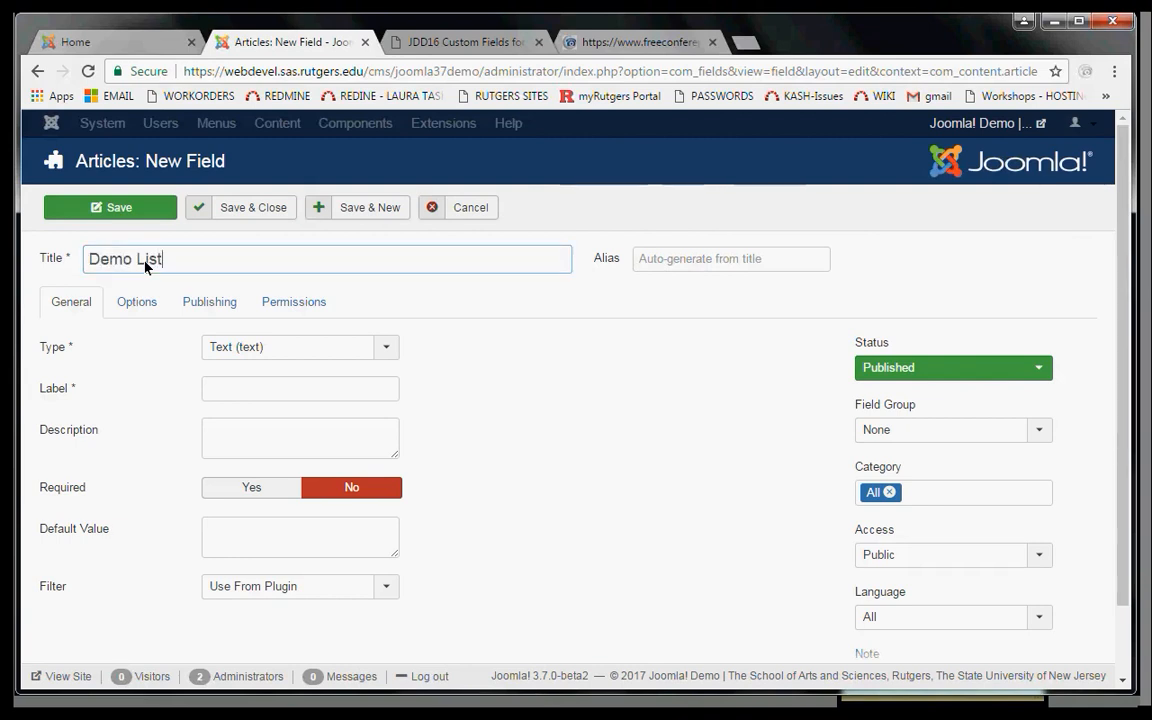
key("Tab")
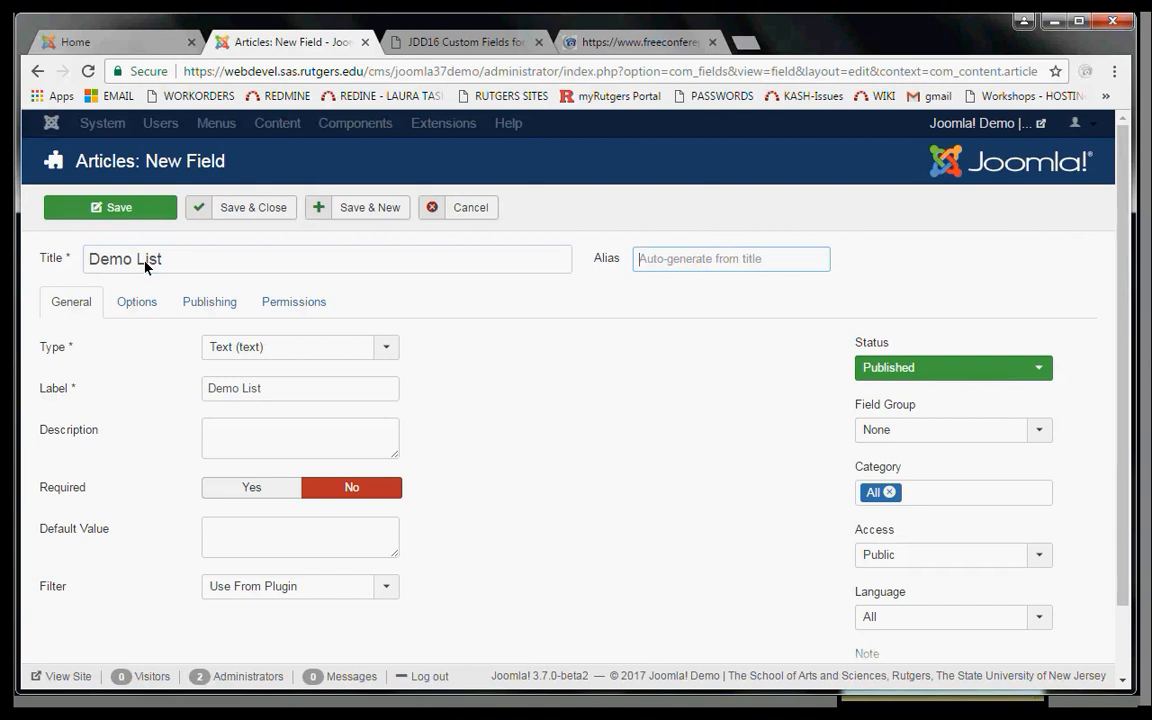
Examine the field types available for the new field
left_click(386, 348)
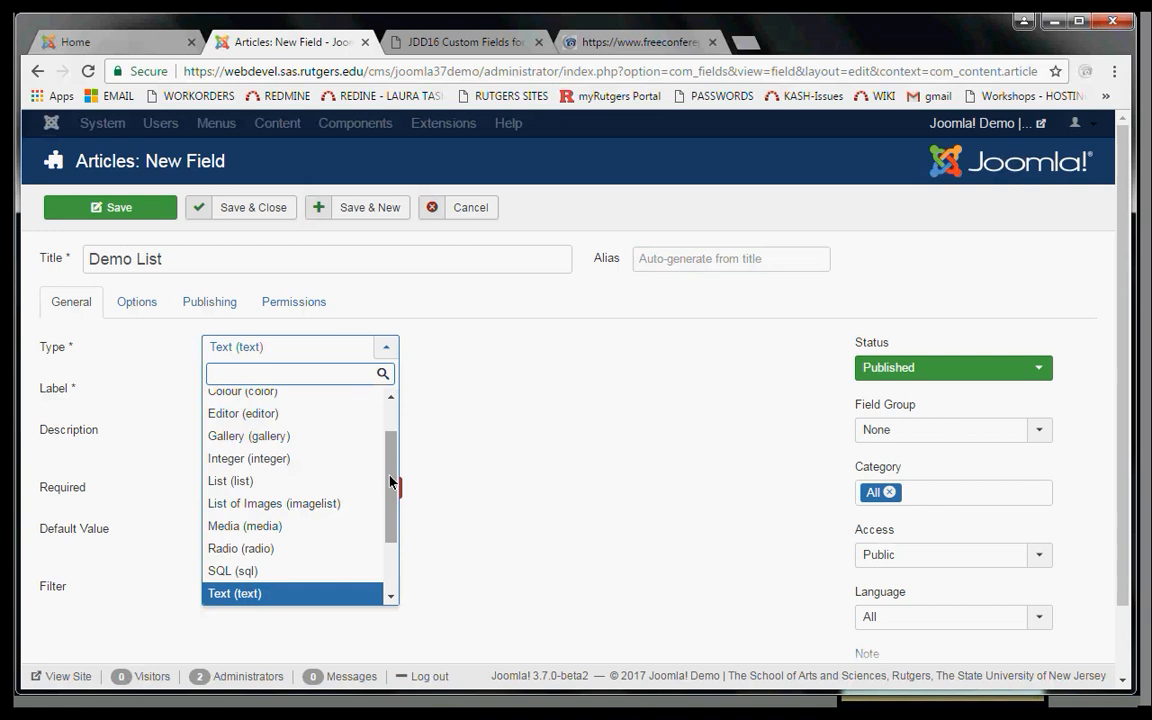
left_click_drag(390, 482, 392, 525)
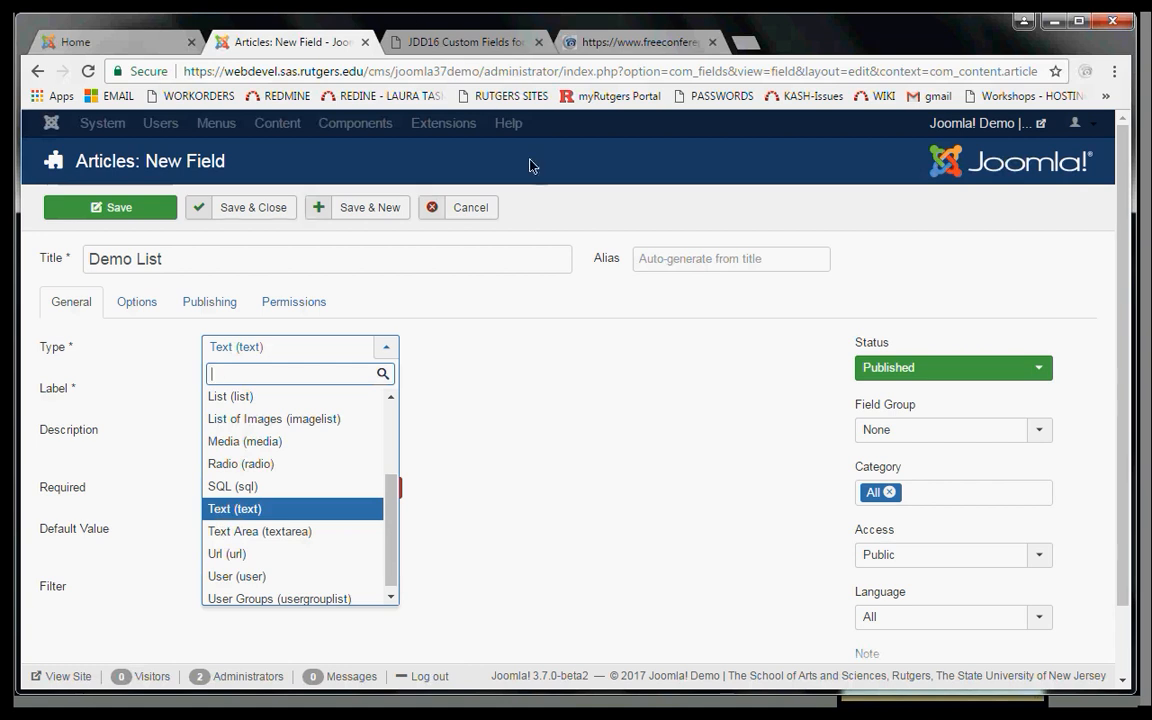
Turn the computer's speaker volume down further
left_click(1062, 706)
left_click_drag(1067, 530, 1075, 553)
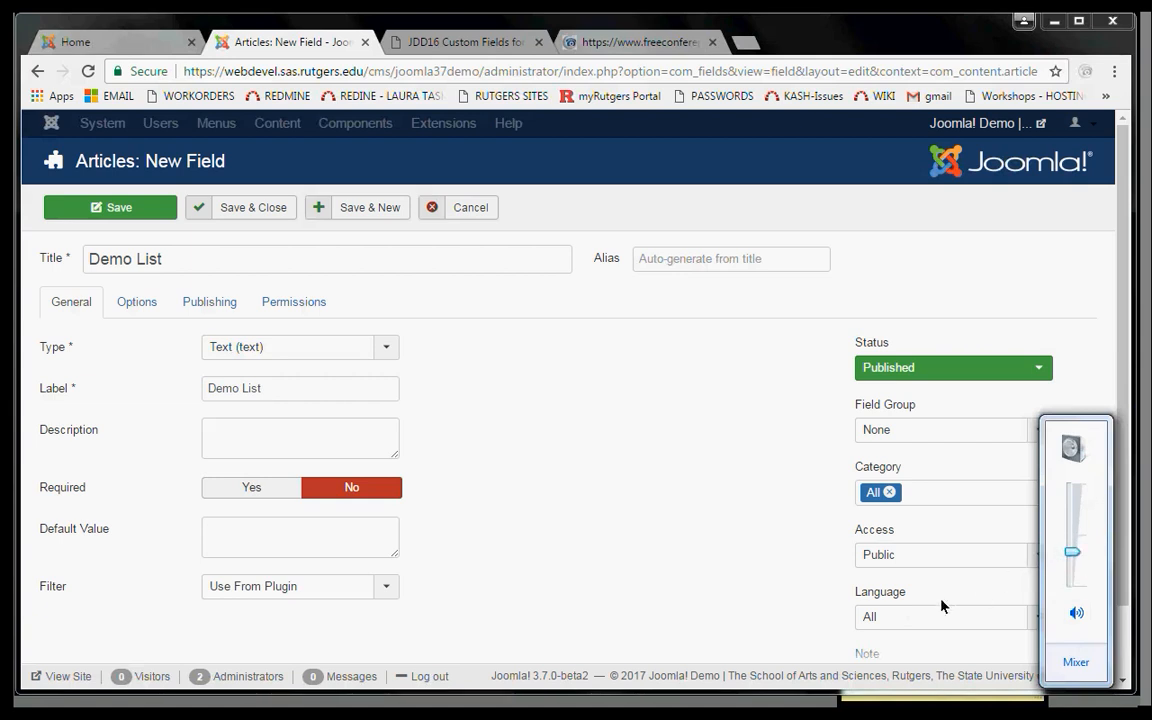
left_click(725, 541)
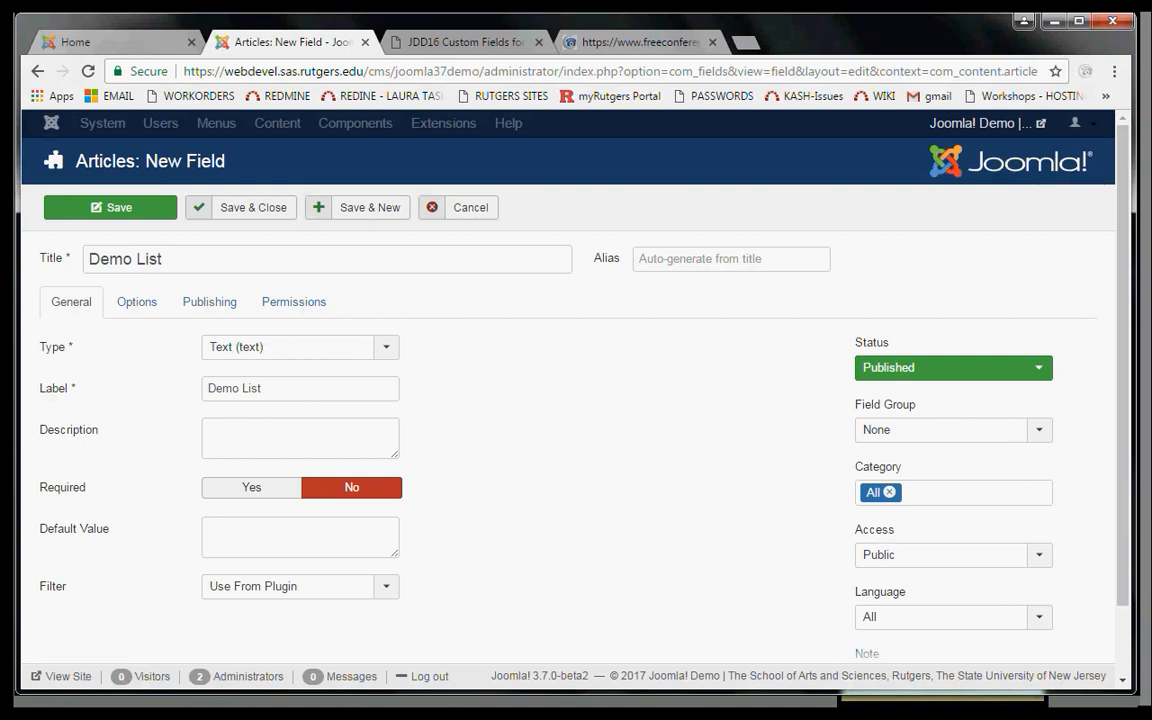
Raise the computer's speaker volume a little
left_click(1070, 712)
left_click_drag(1066, 549, 1069, 531)
left_click(699, 532)
Change the field type to List and add a first list entry with text USA and value 1
left_click(387, 348)
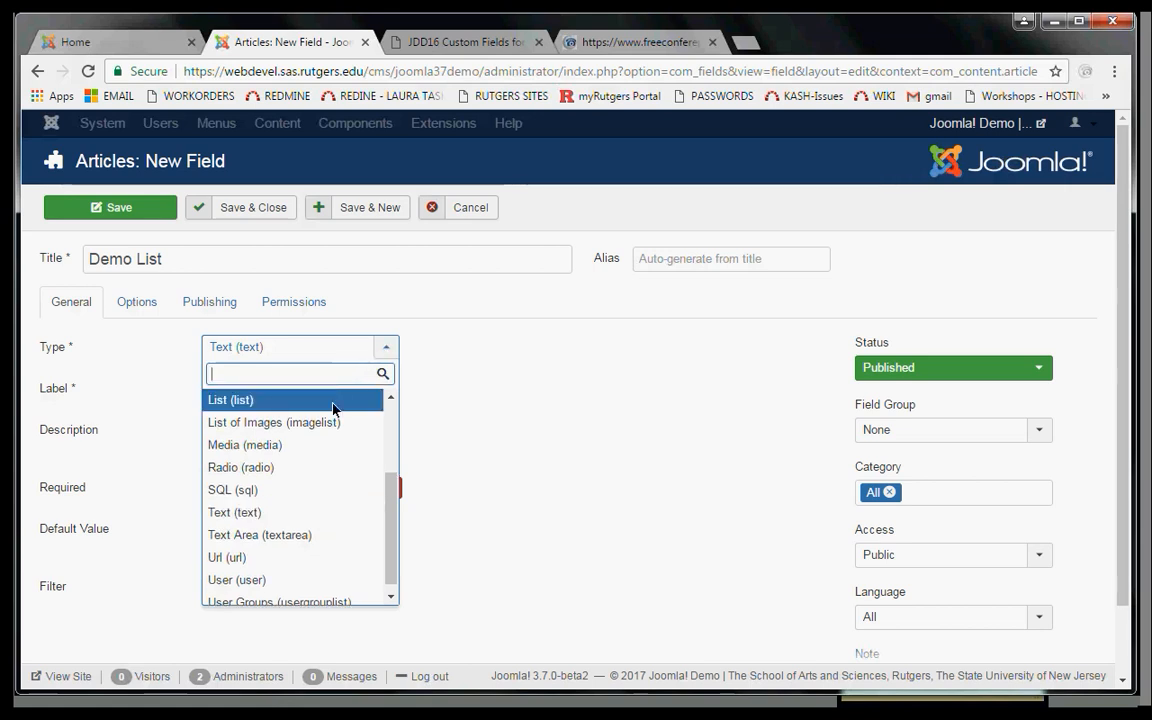
left_click(277, 401)
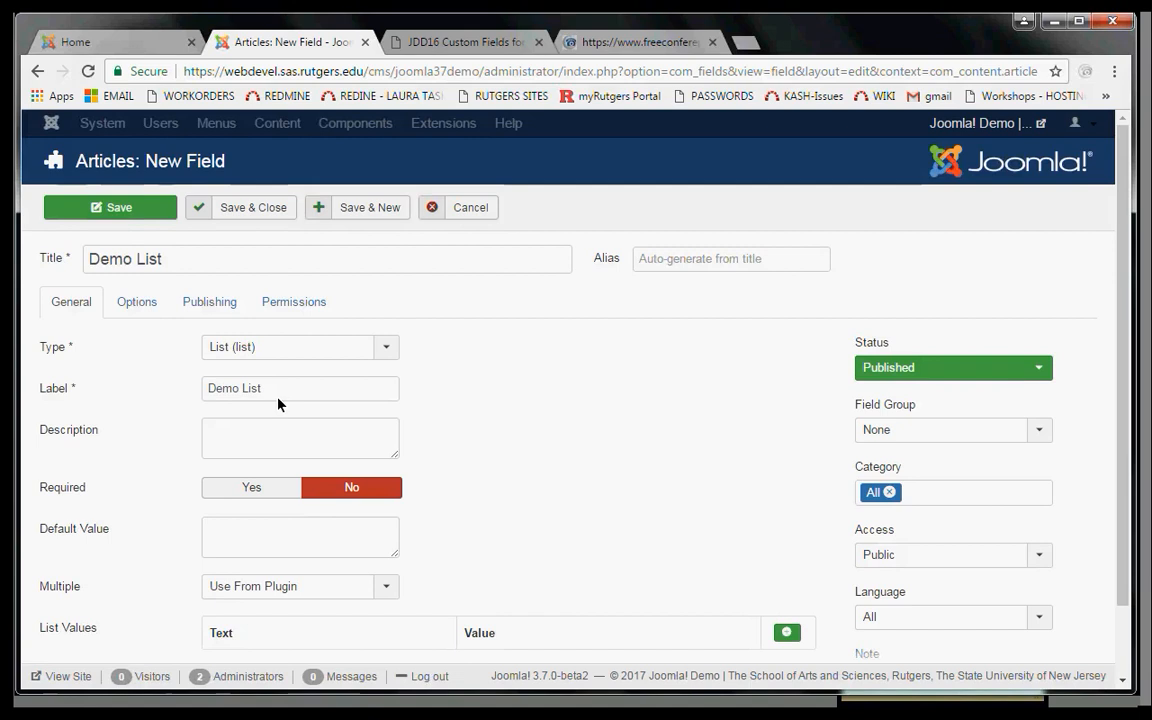
scroll(556, 397, "down", 1)
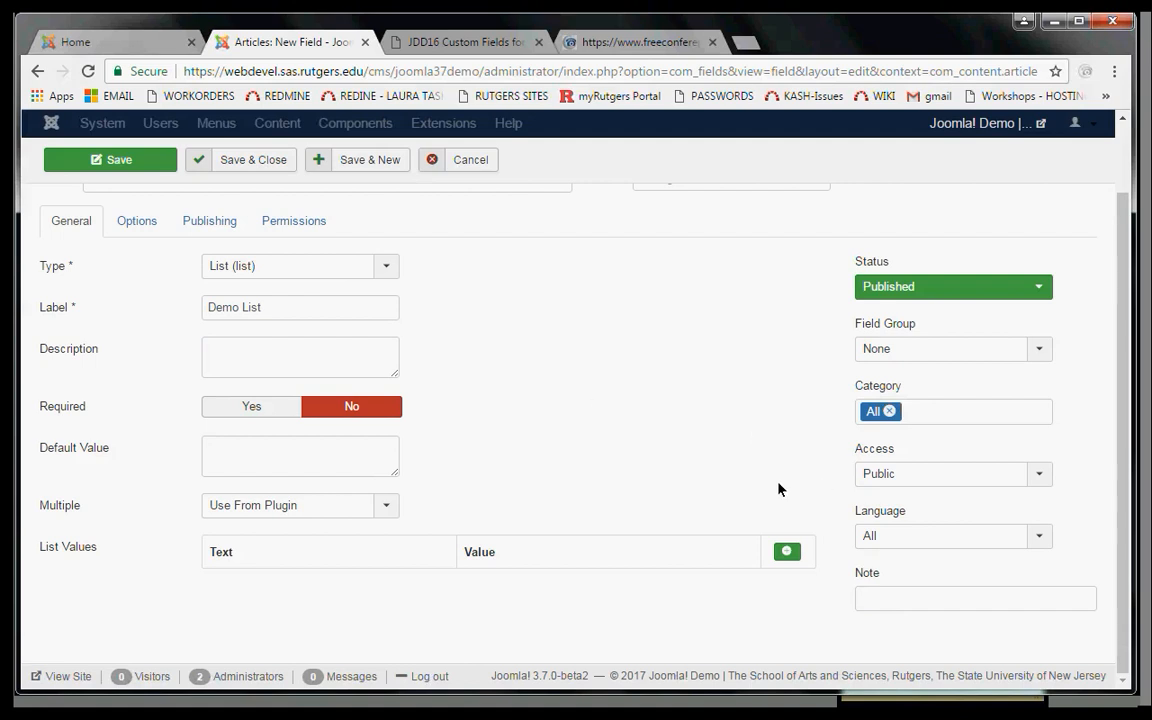
left_click(787, 552)
scroll(800, 500, "down", 1)
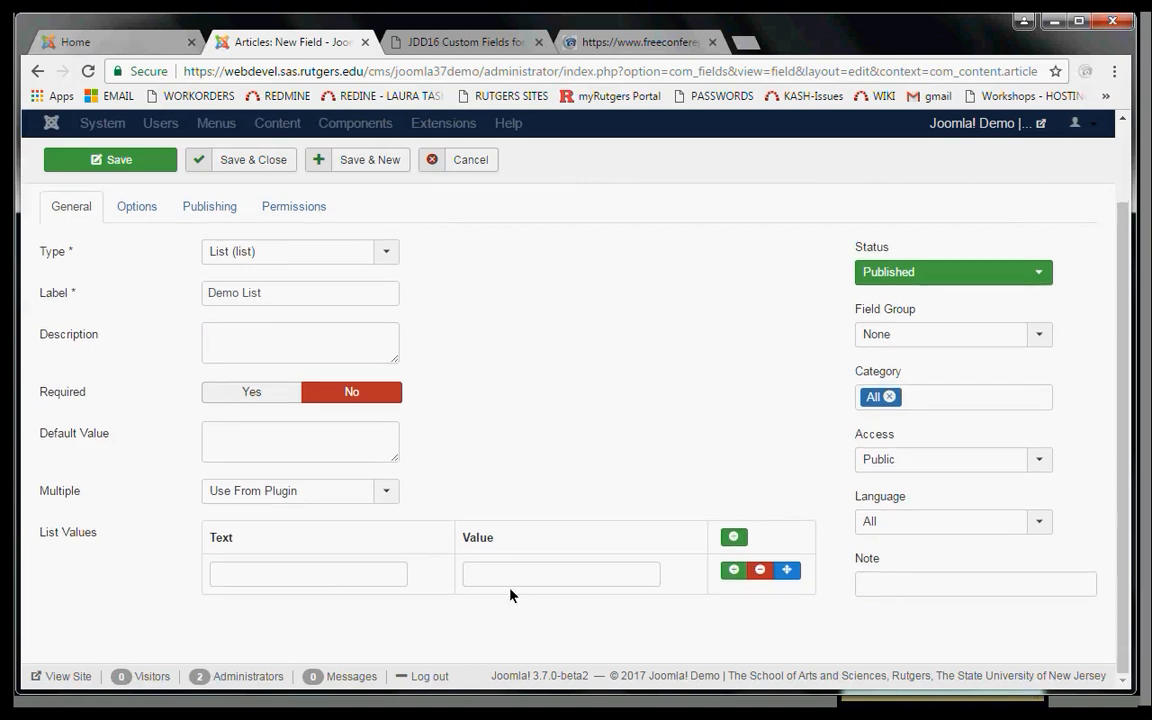
left_click(338, 578)
type("USA")
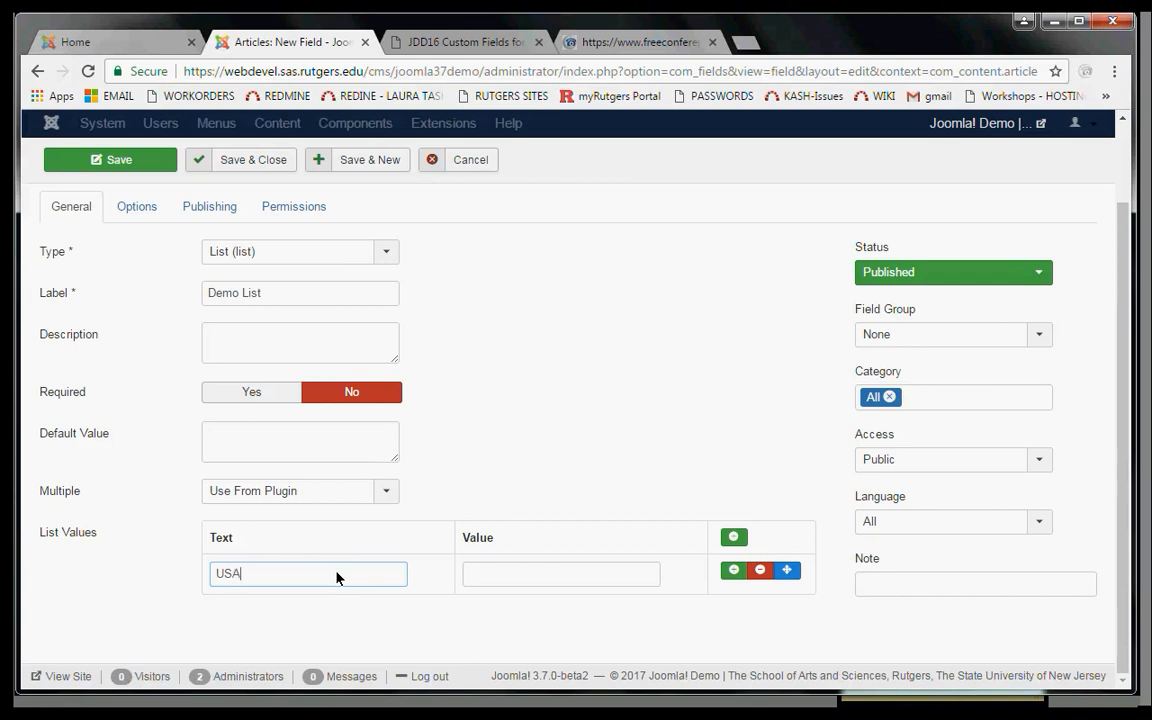
left_click(500, 578)
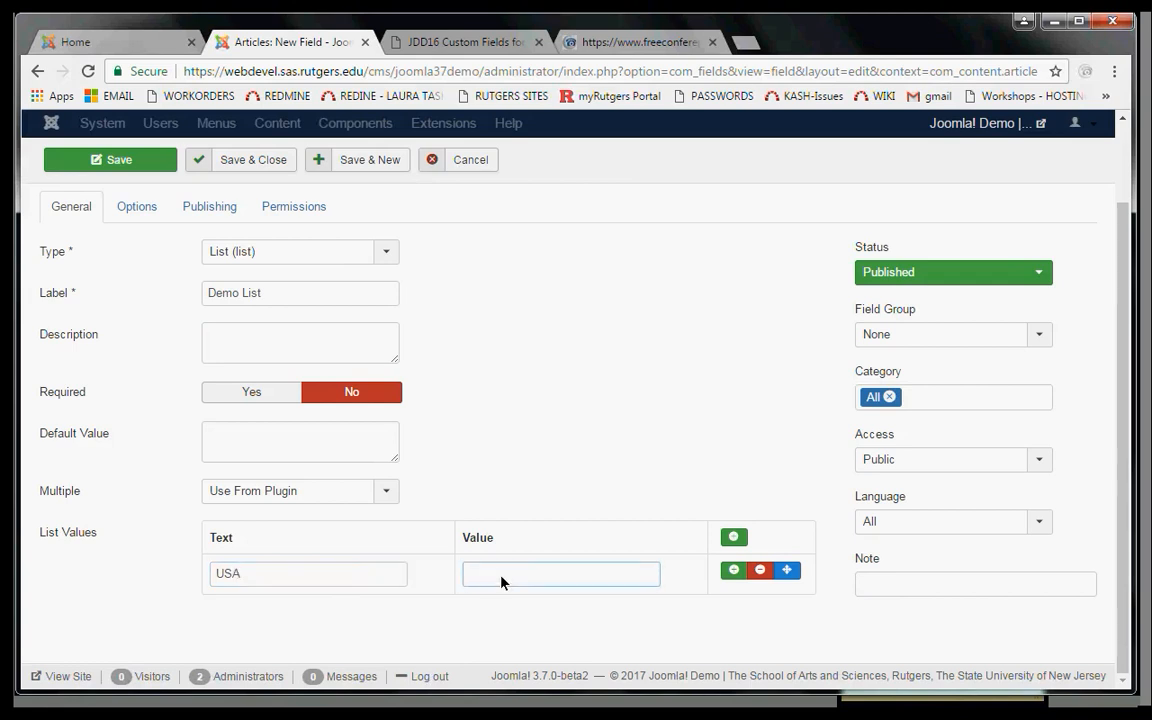
type("1")
Add a second list entry with text Germany and value 2
left_click(732, 570)
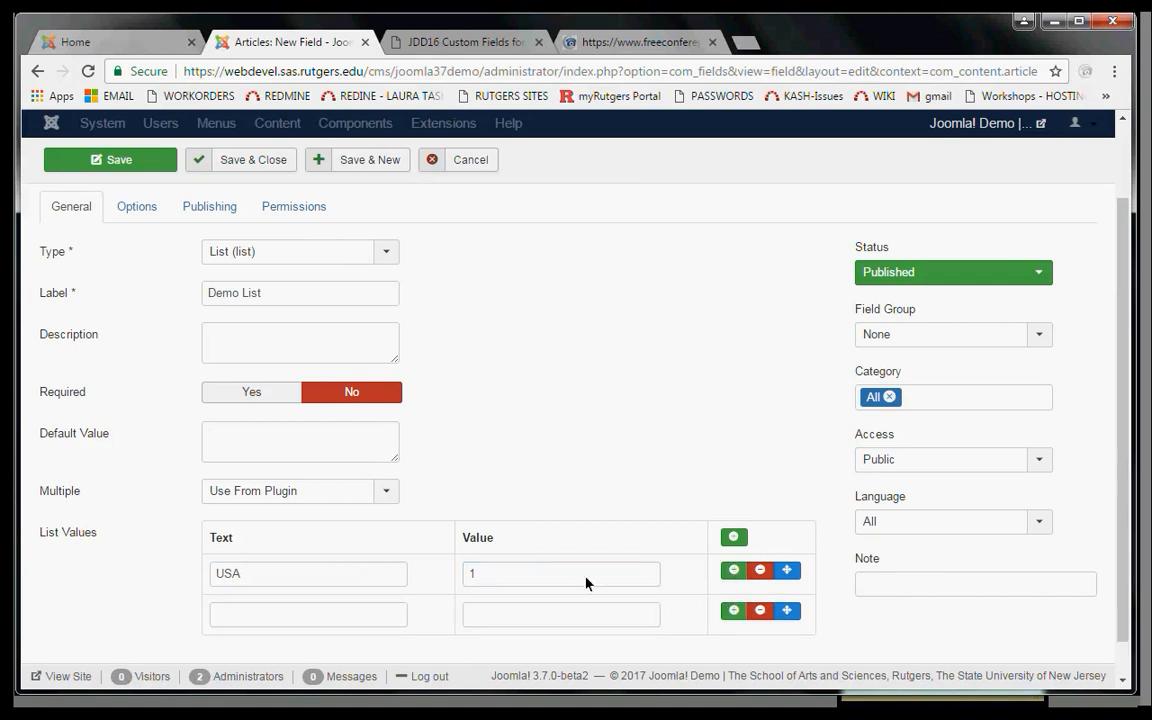
left_click(342, 620)
type("Germany")
key("Tab")
type("2")
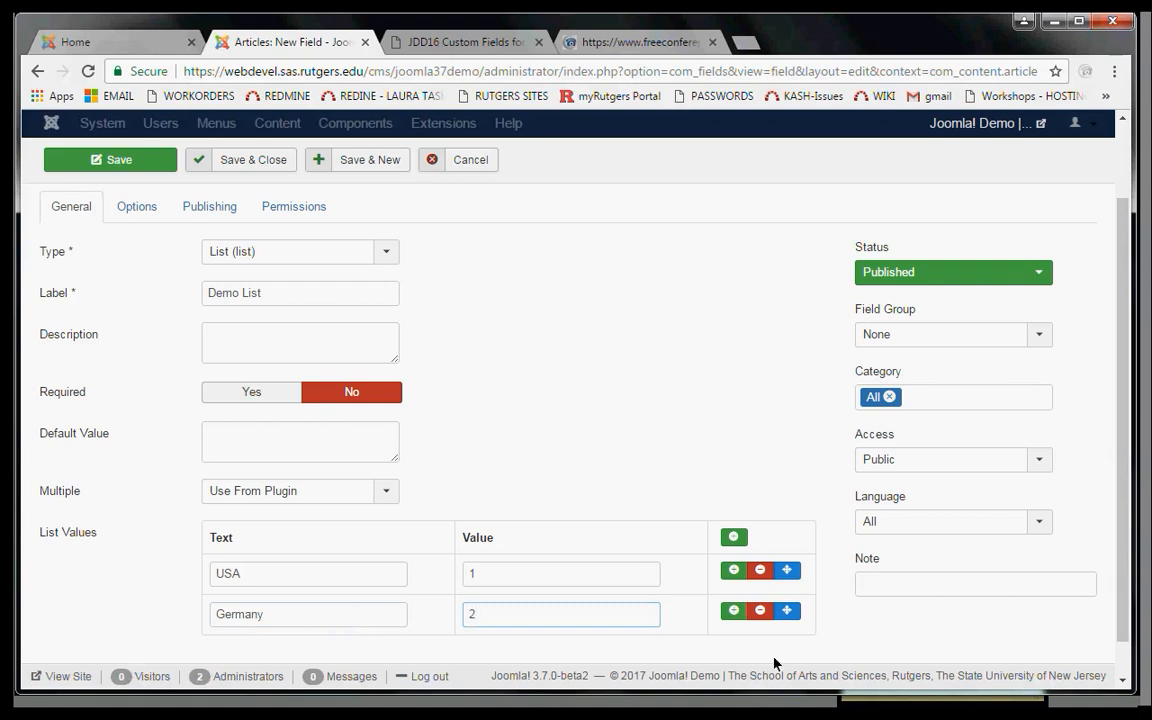
Add a third list entry with text Canada and value 3
left_click(734, 611)
left_click(337, 655)
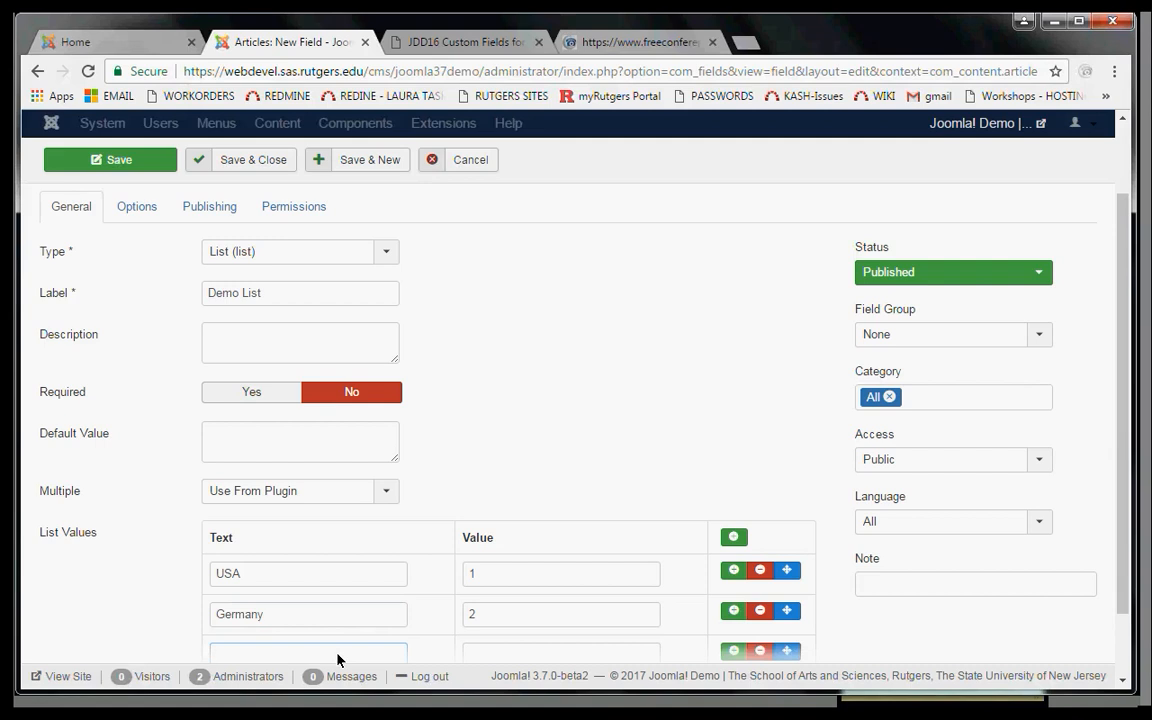
type("Canada")
key("Tab")
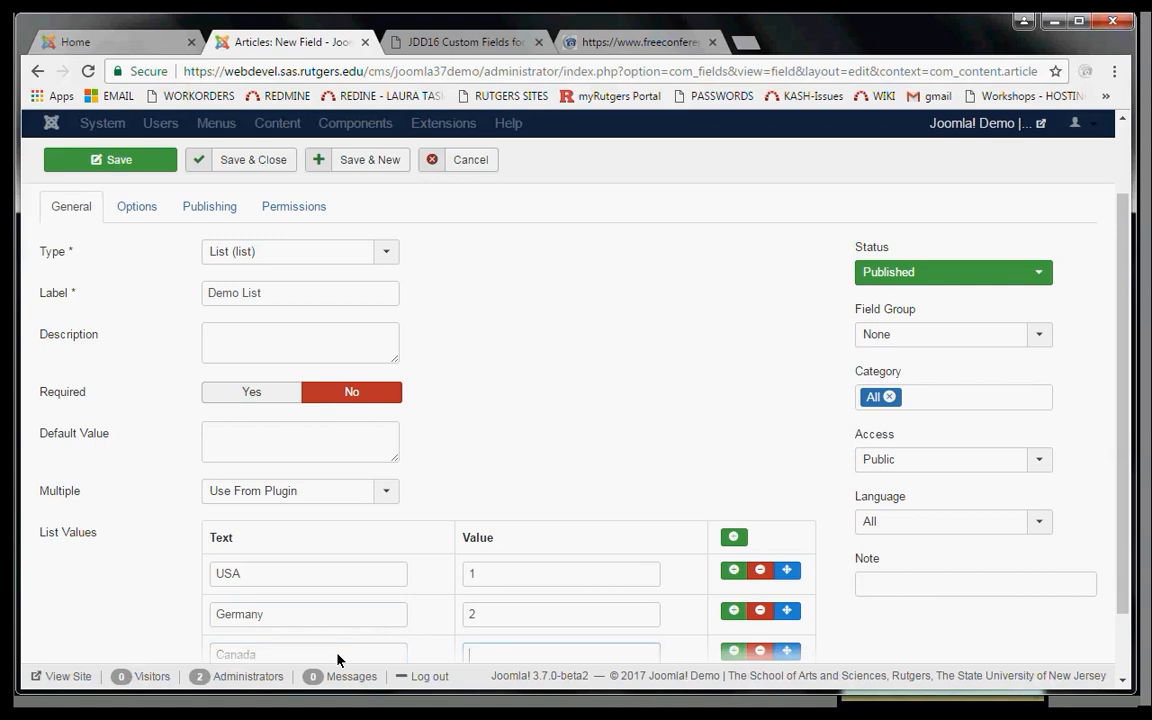
type("3")
Allow multiple selections in the list field by setting Multiple to Yes
left_click(385, 492)
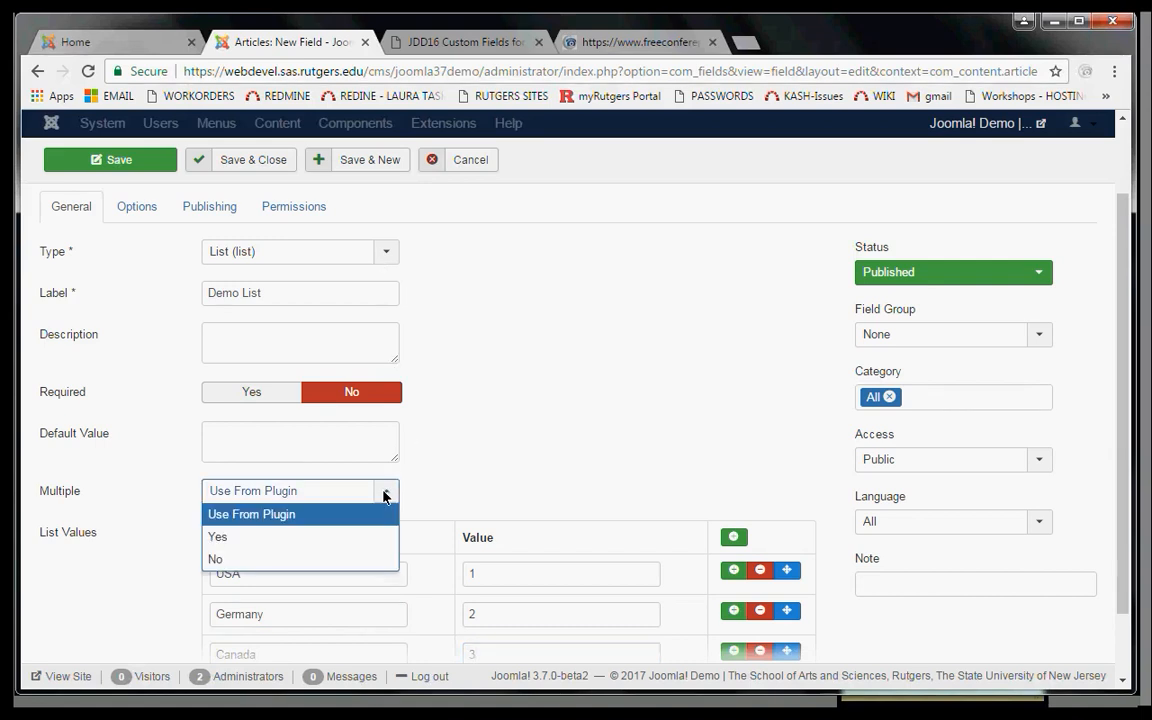
left_click(350, 540)
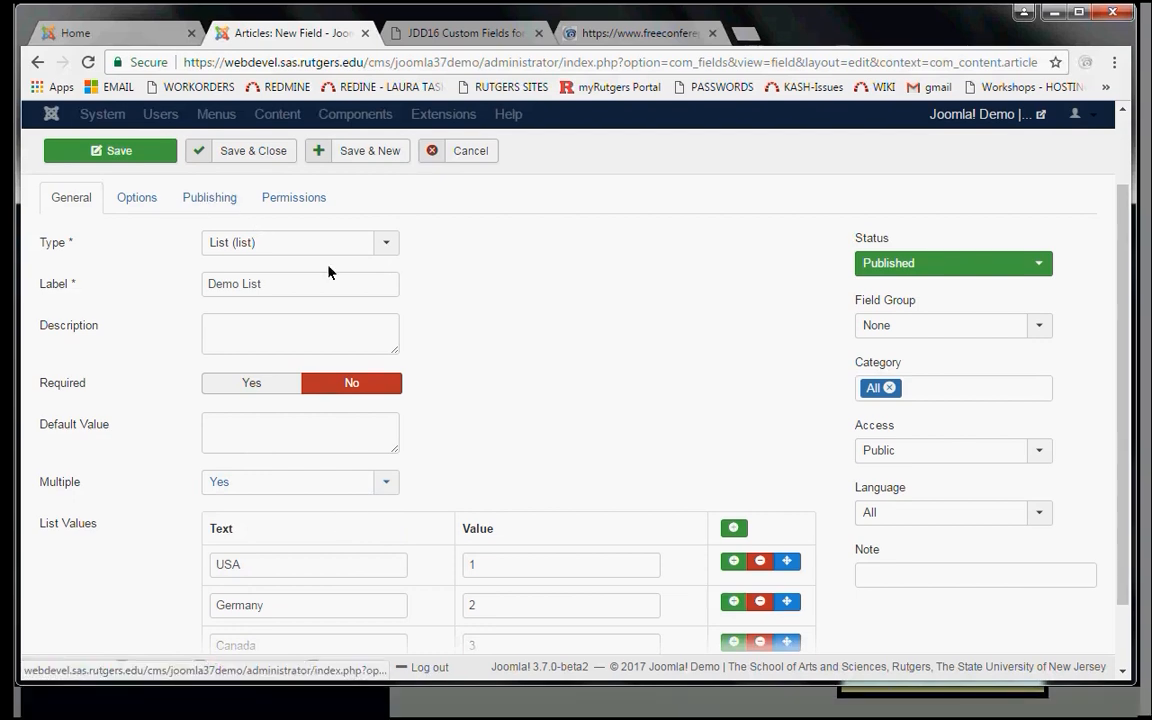
Review the category choices for the new field, as well as its display options and publishing details
mouse_move(1119, 378)
left_mouse_down()
mouse_move(1117, 452)
mouse_move(1116, 391)
left_mouse_up()
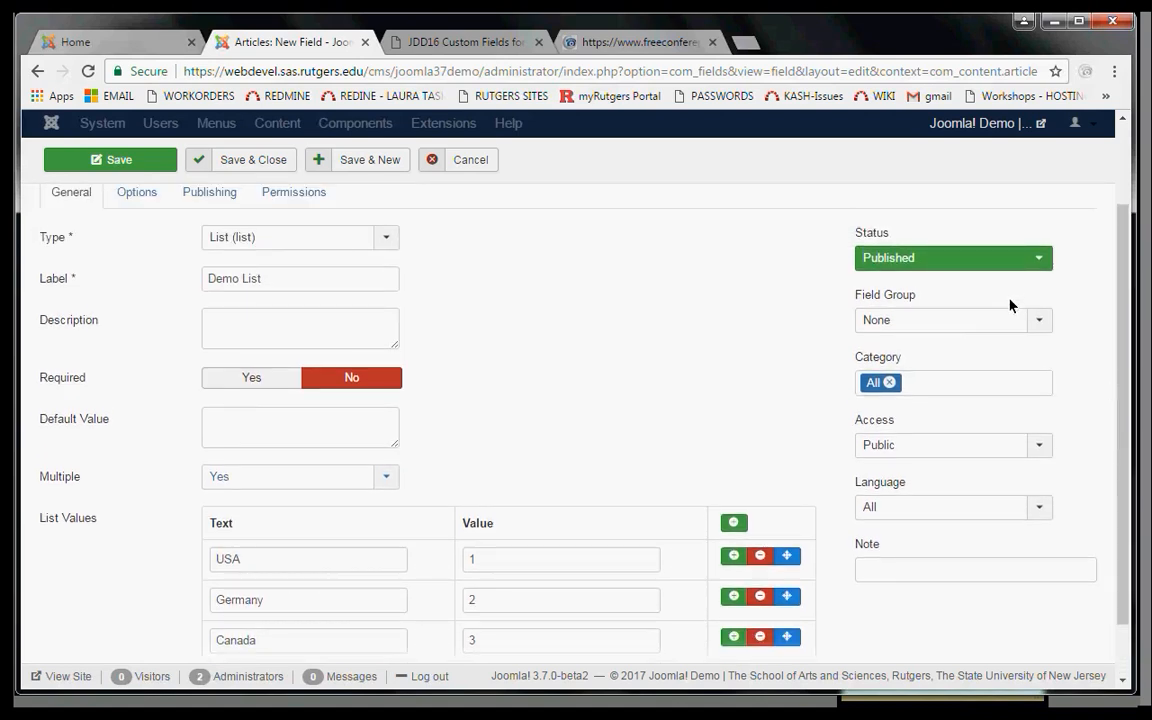
left_click(1002, 391)
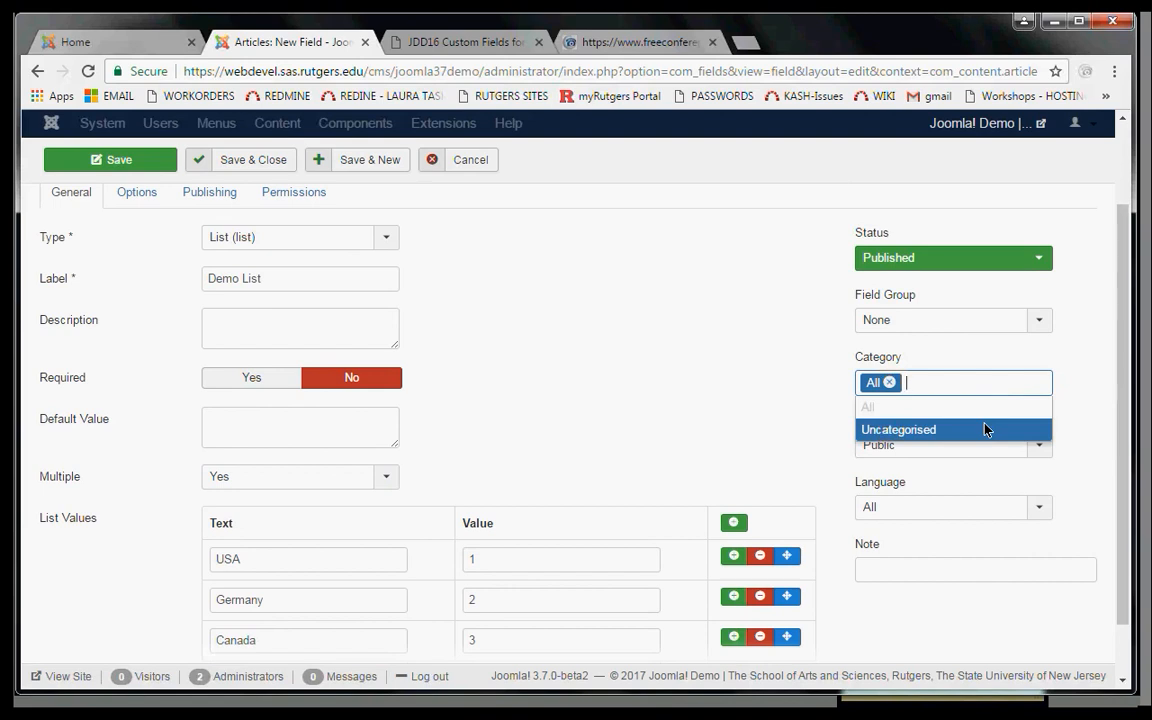
left_click(1108, 421)
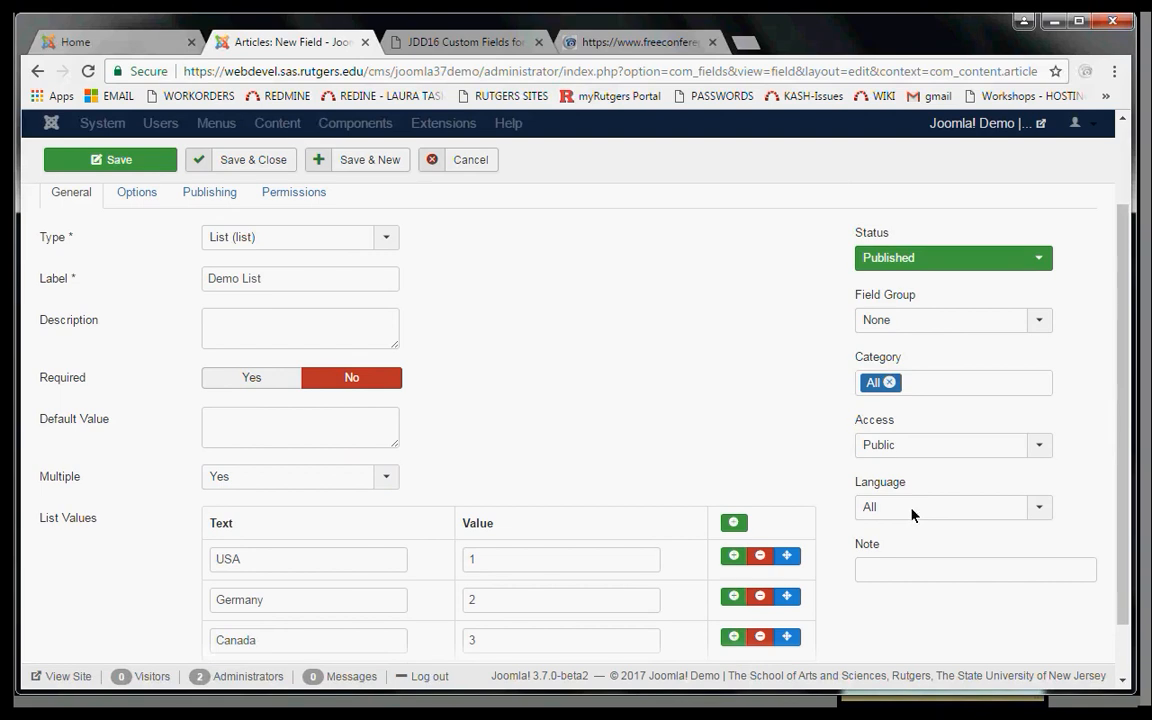
left_click(136, 190)
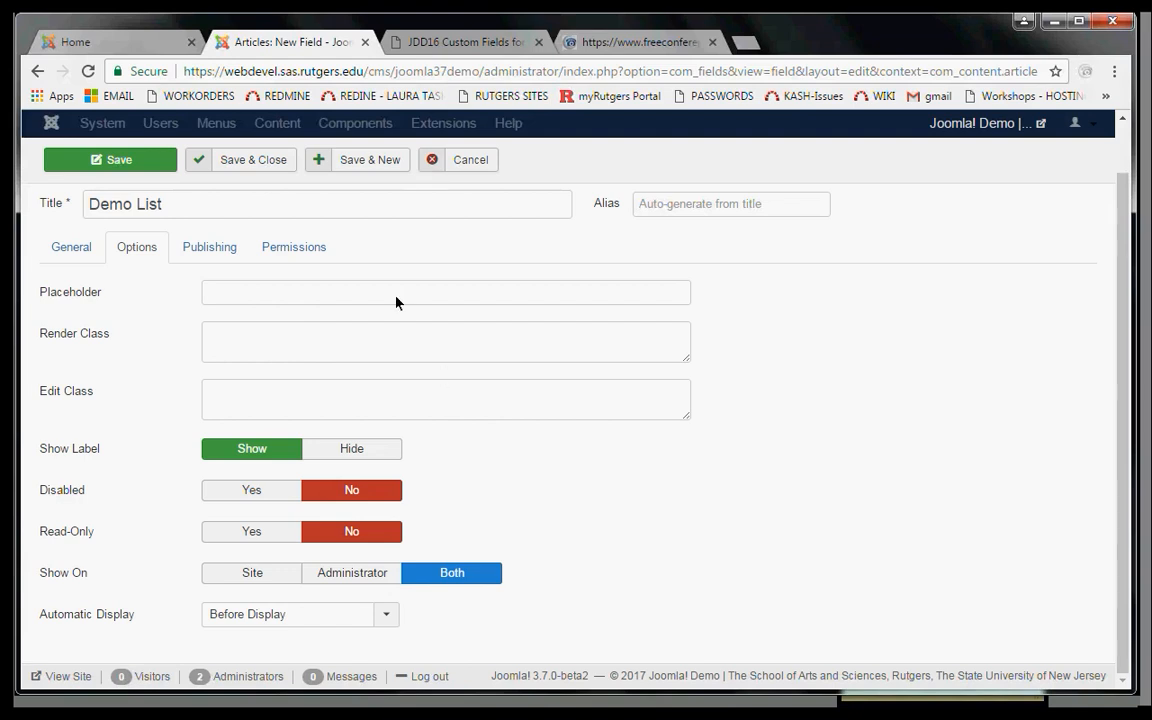
left_click(218, 246)
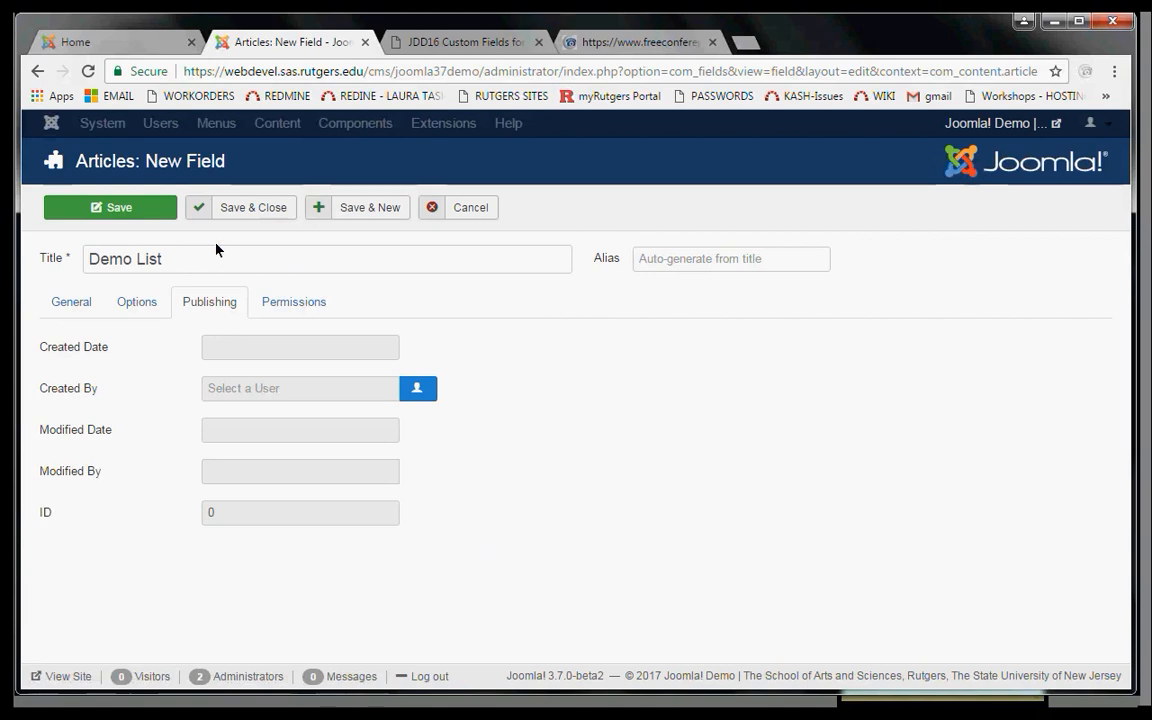
Review the new field's permissions, and save and close the Demo List field
left_click(280, 291)
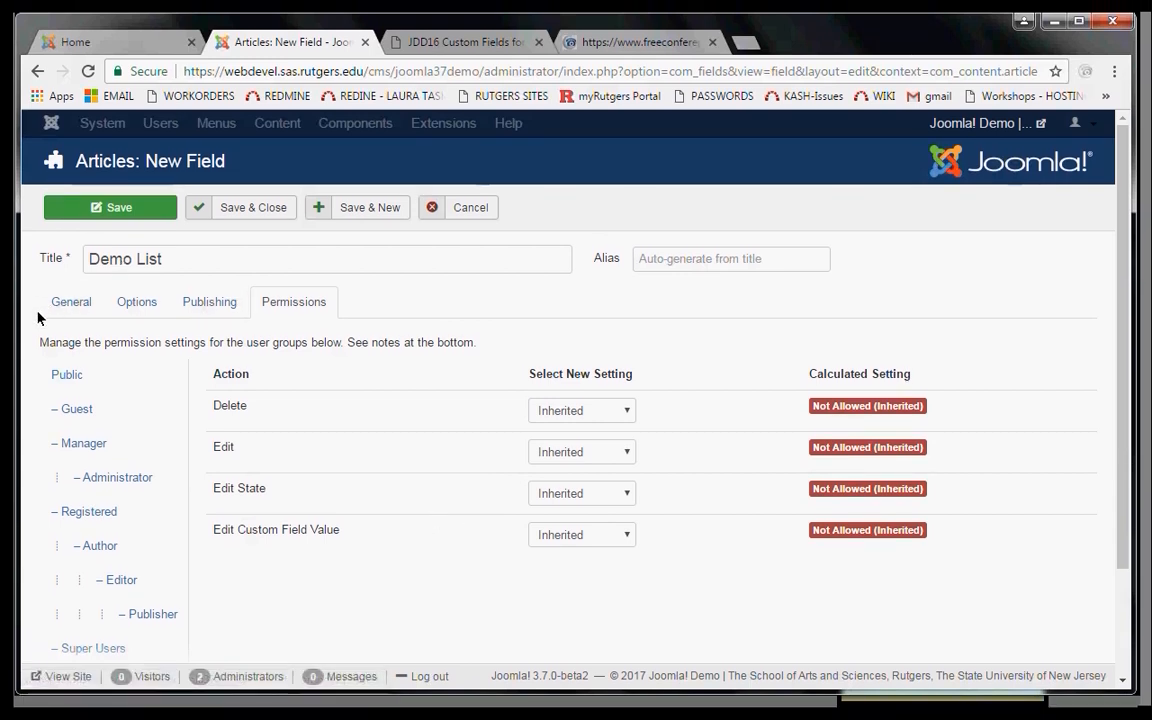
left_click(54, 294)
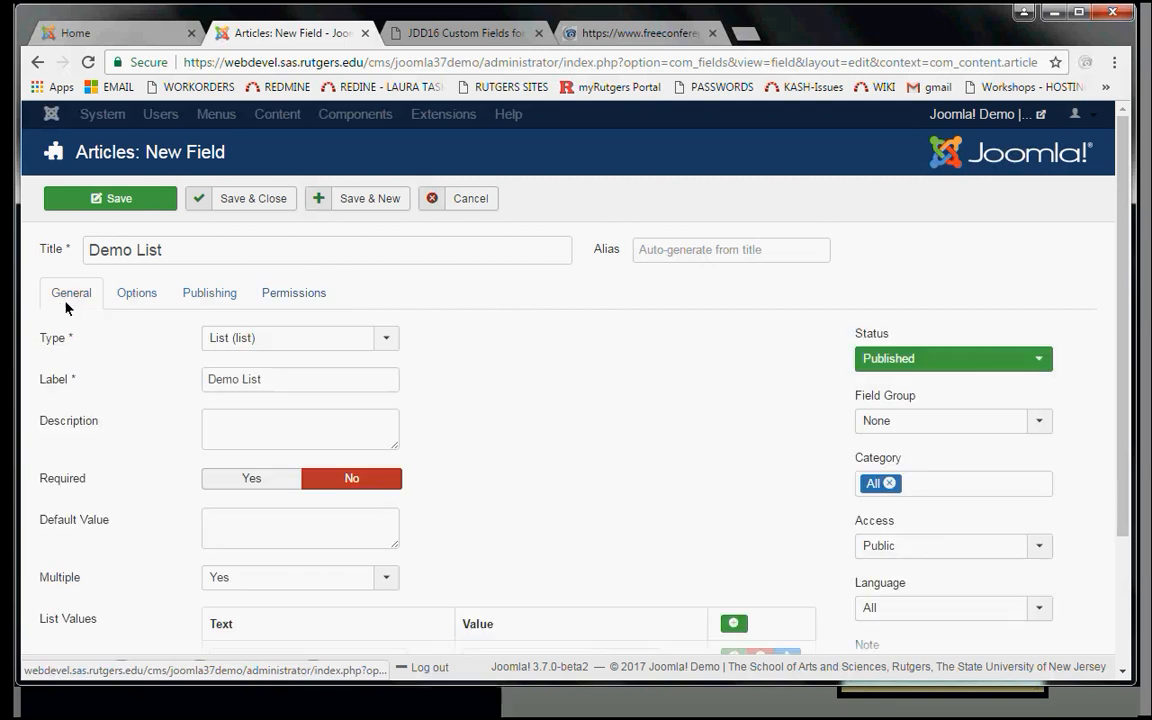
left_click(136, 208)
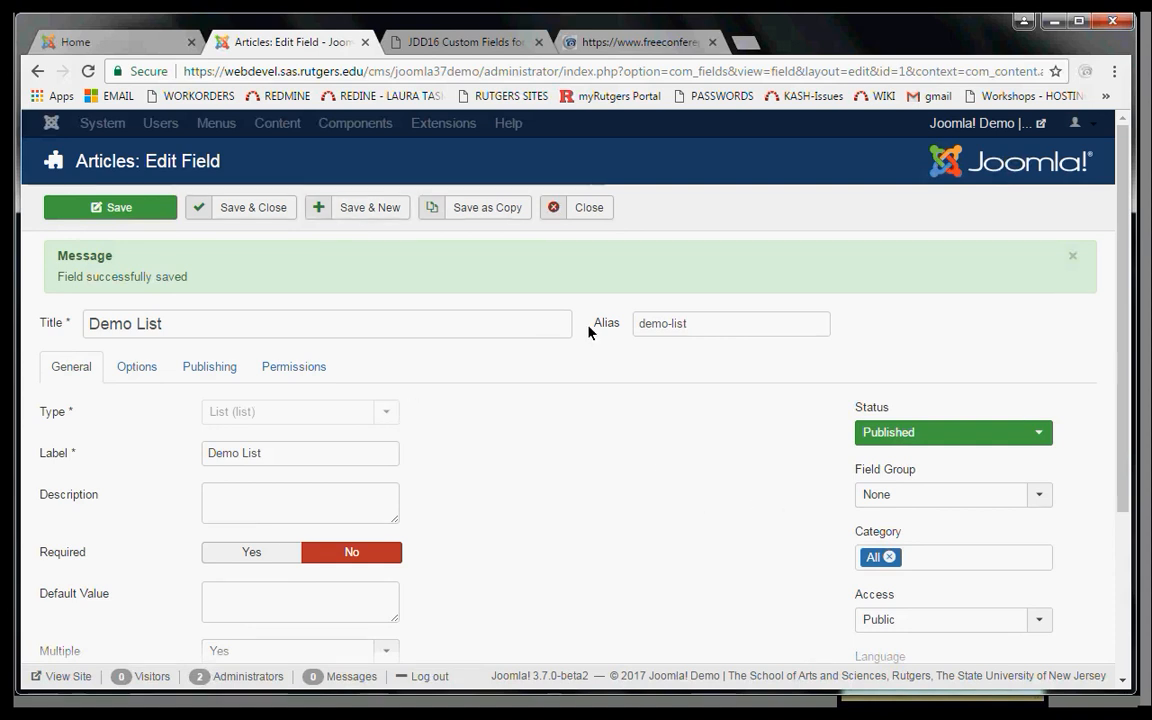
left_click(586, 206)
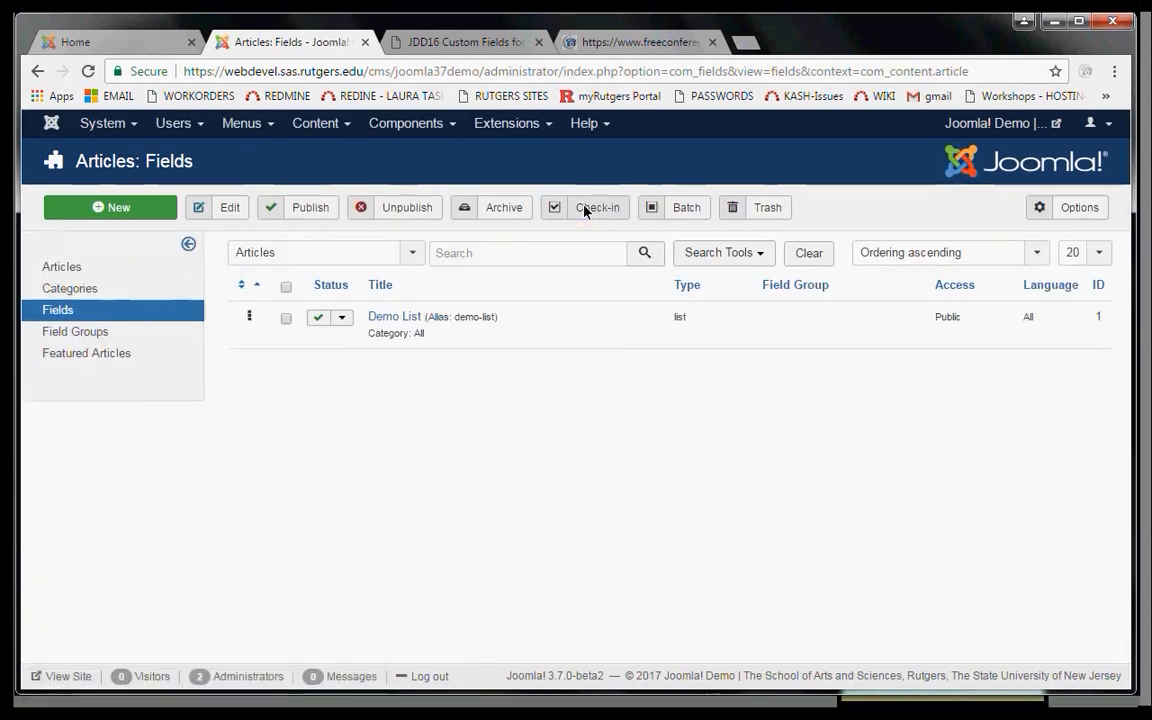
Start a new article and title it Demo
left_click(77, 258)
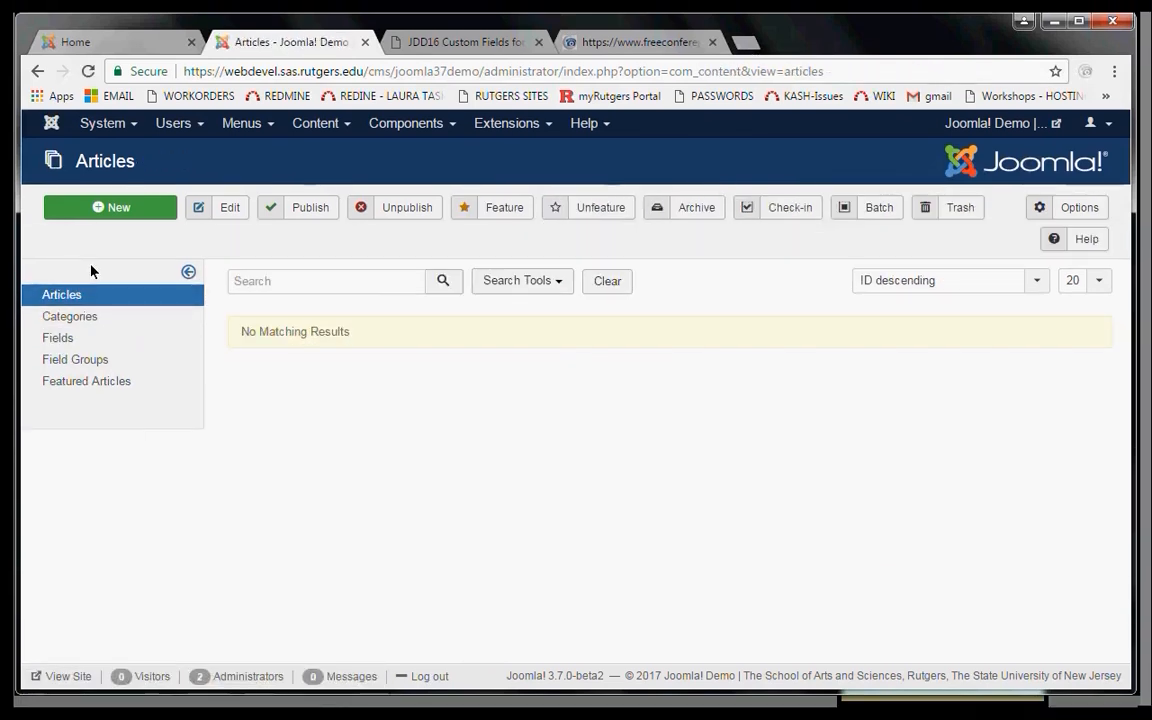
left_click(119, 207)
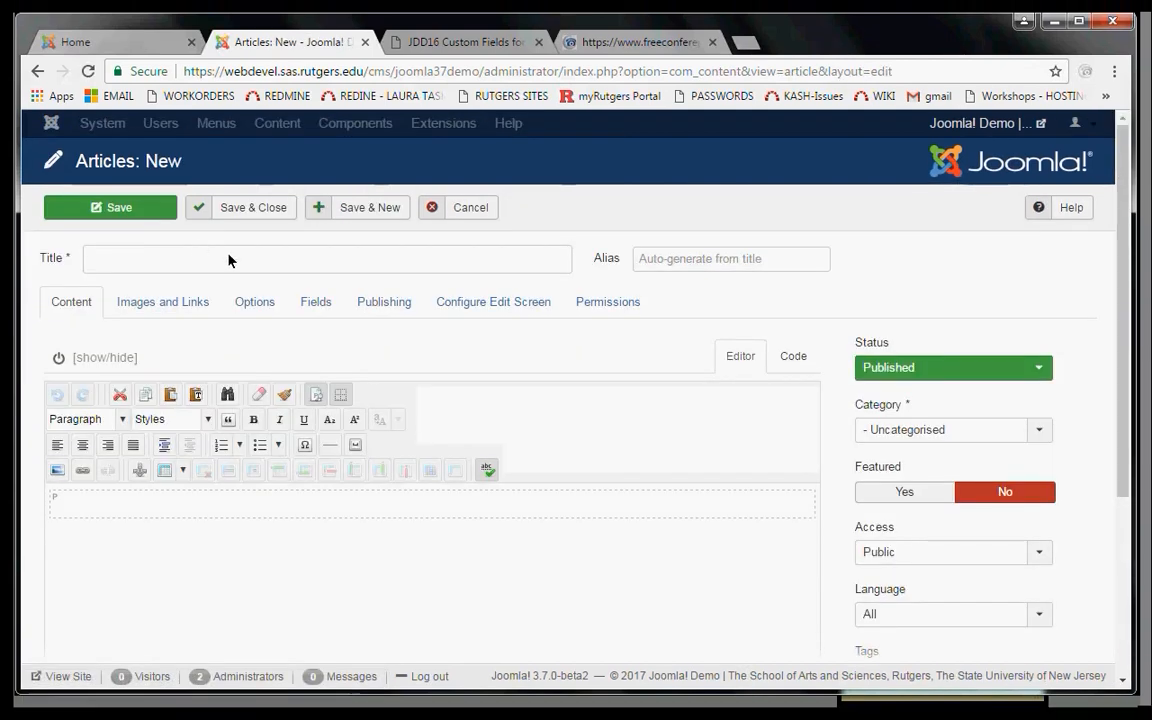
left_click(228, 256)
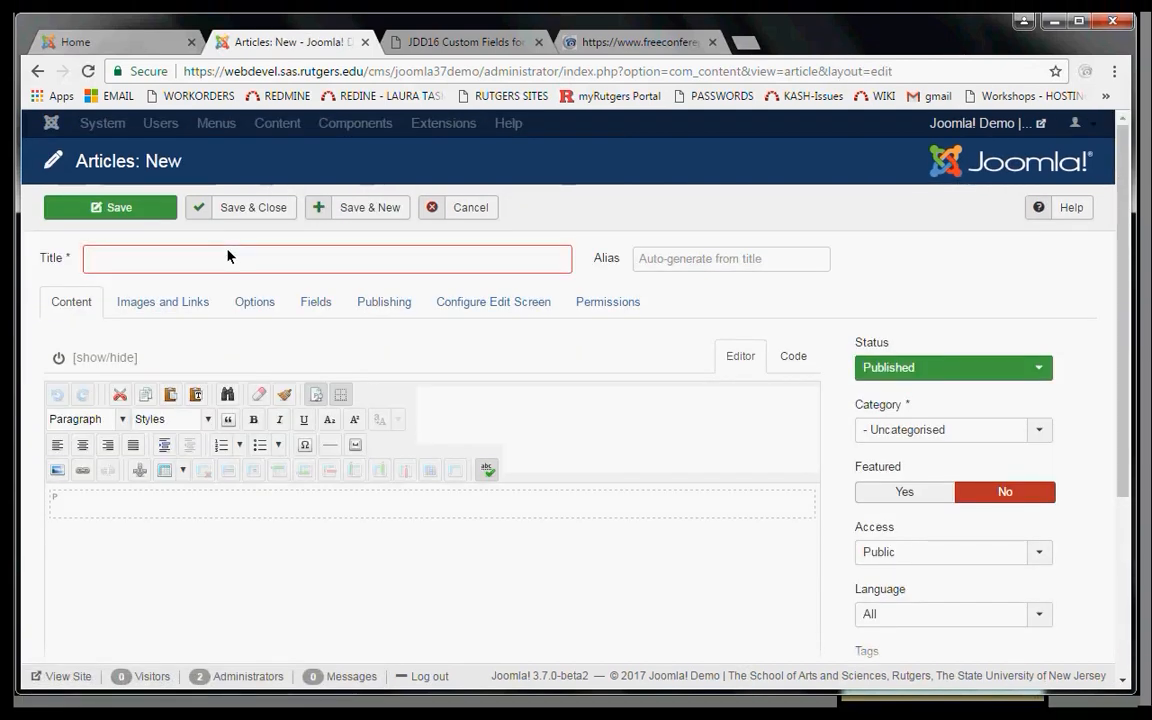
type("Demo")
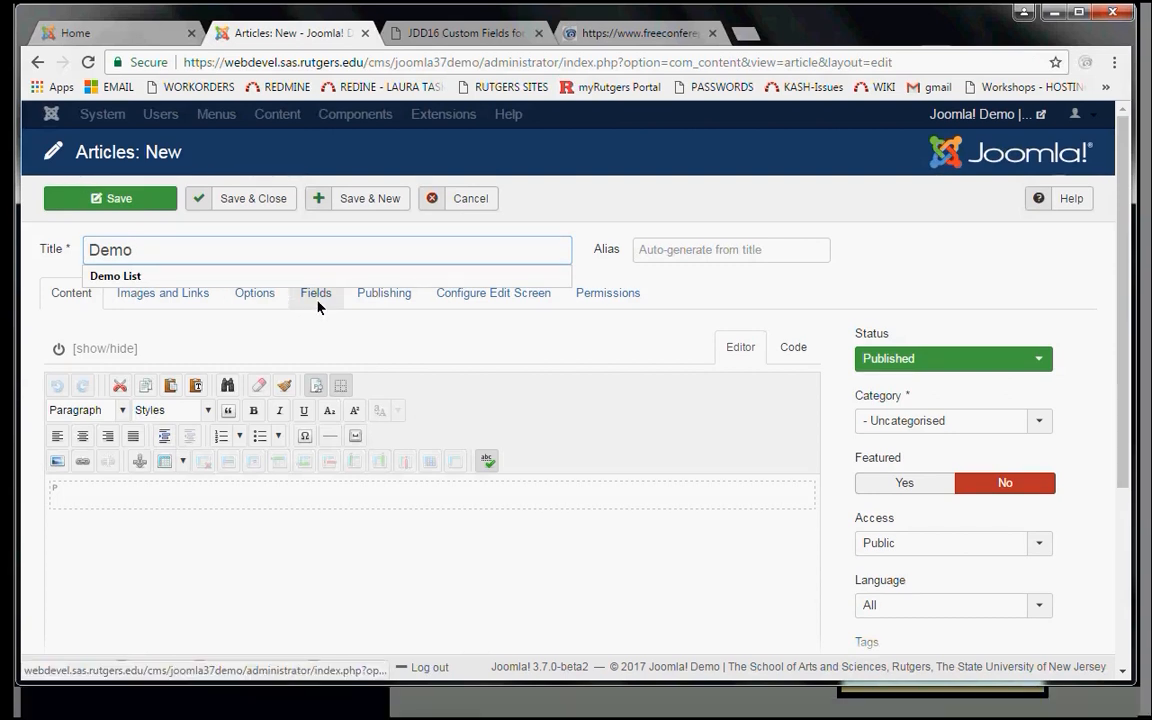
Choose USA and Germany as the article's values for the Demo List custom field
left_click(319, 300)
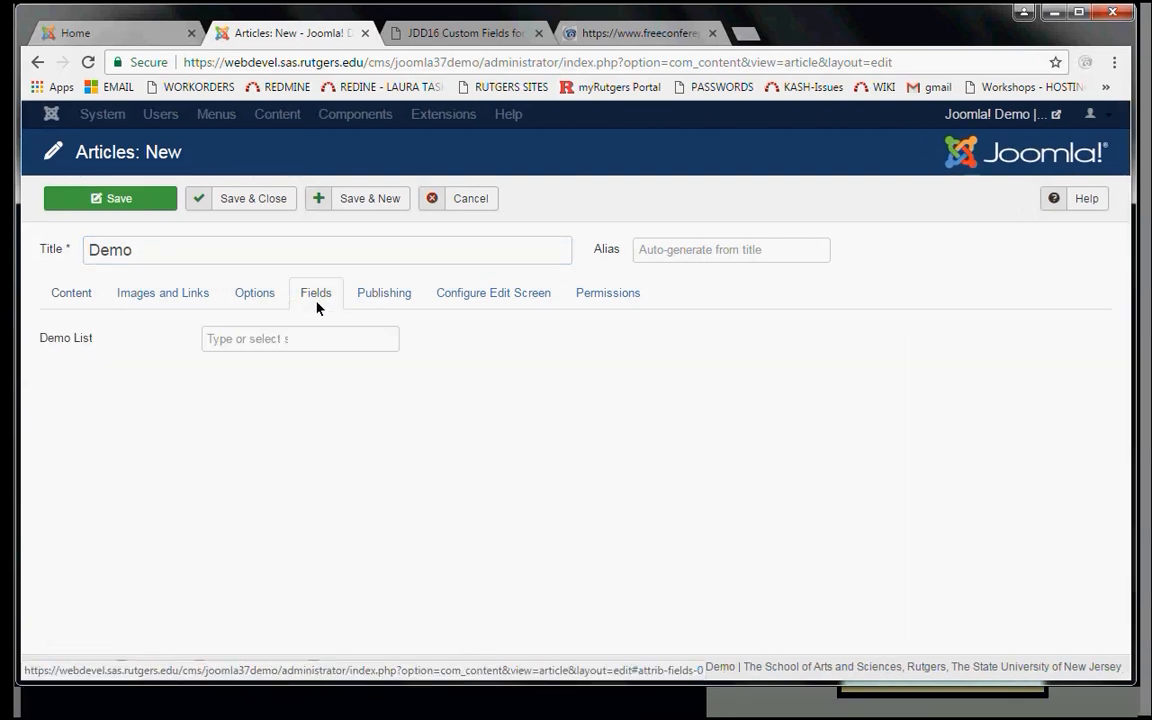
left_click(320, 338)
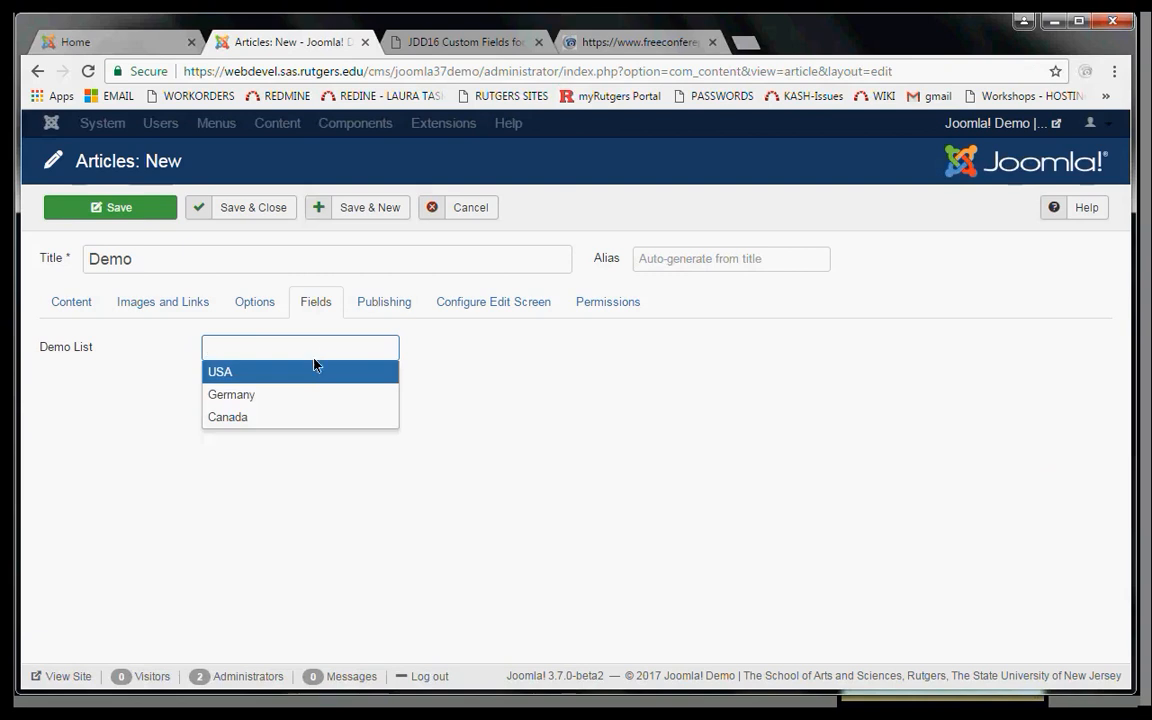
left_click(316, 369)
left_click(348, 355)
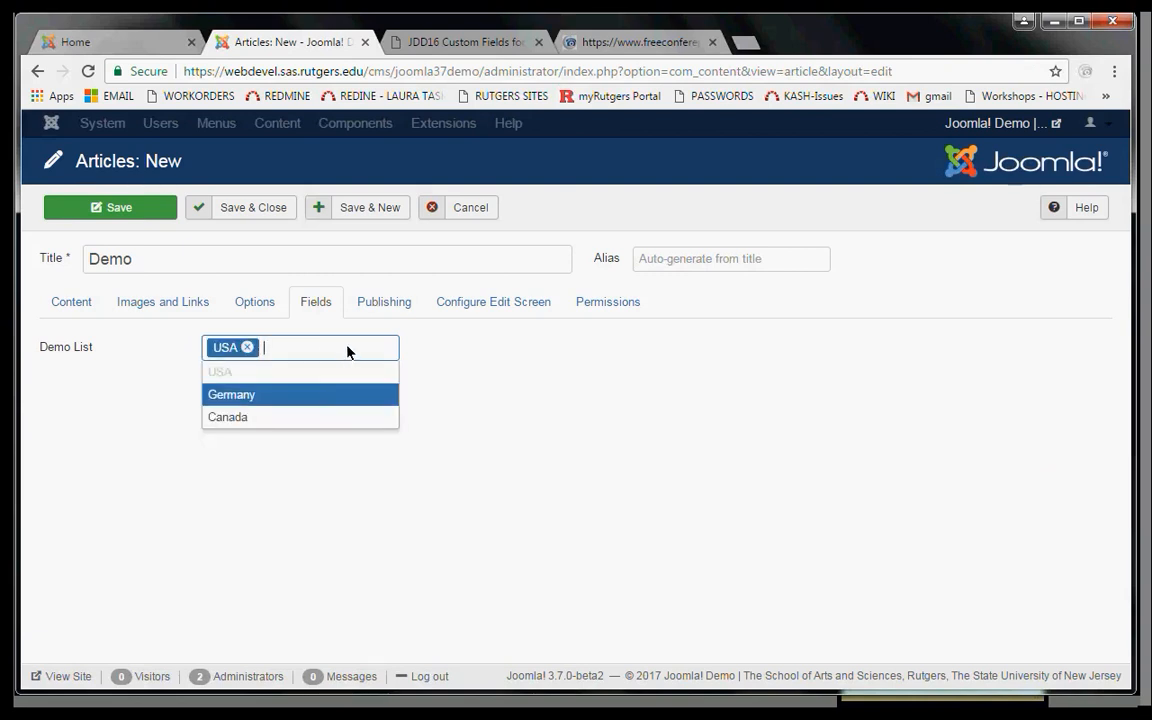
left_click(330, 390)
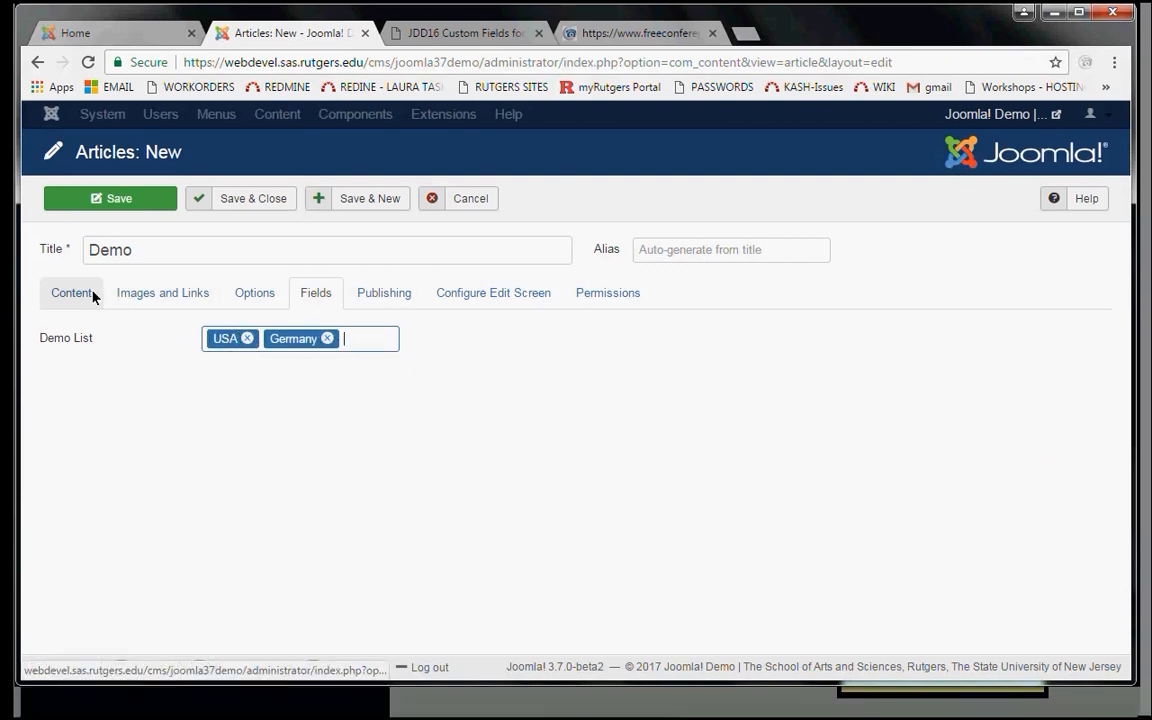
Mark the Demo article as featured and save it
left_click(72, 310)
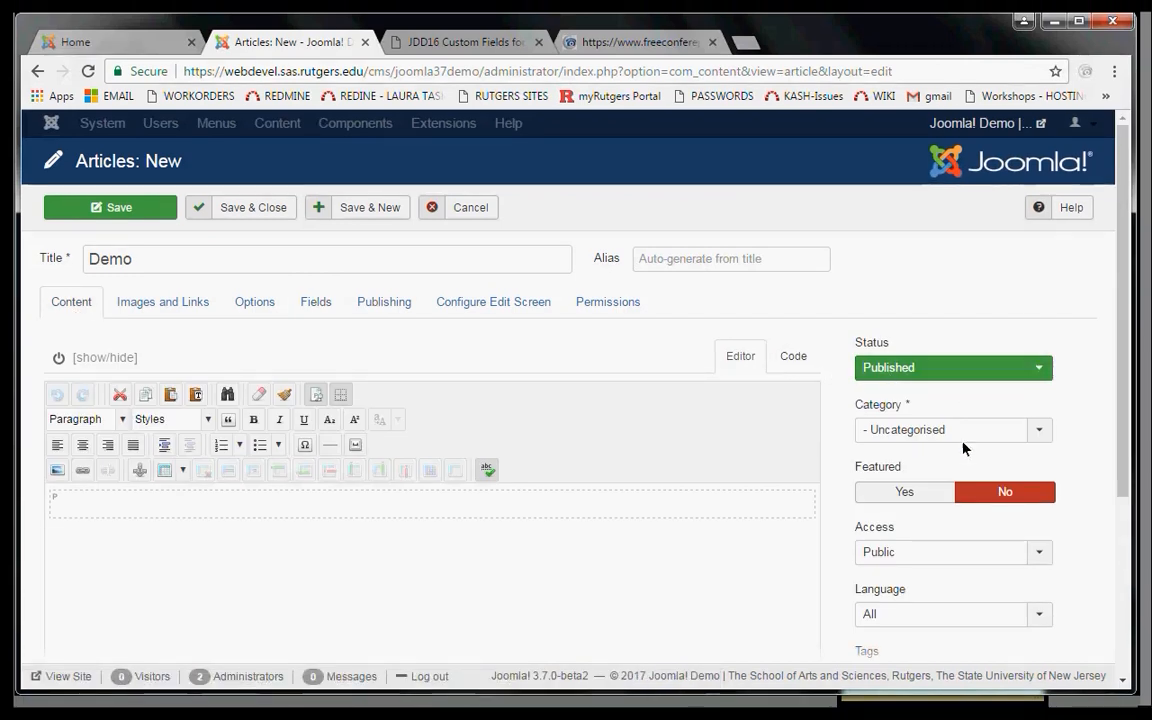
left_click(933, 495)
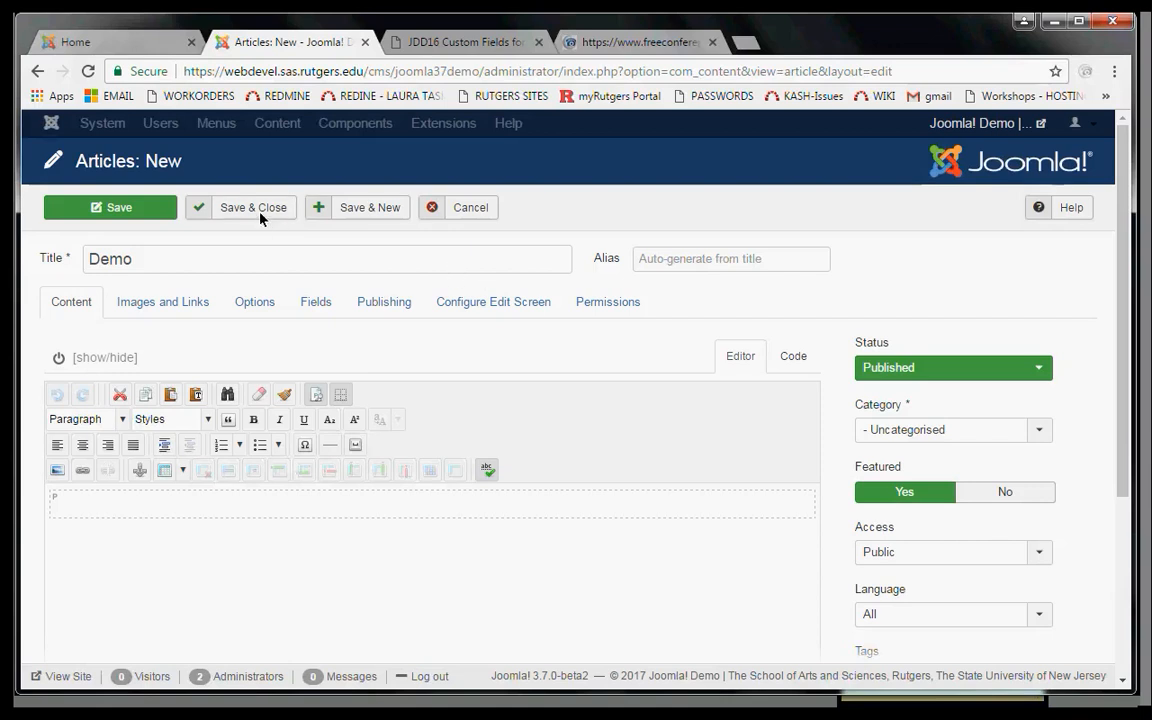
left_click(152, 206)
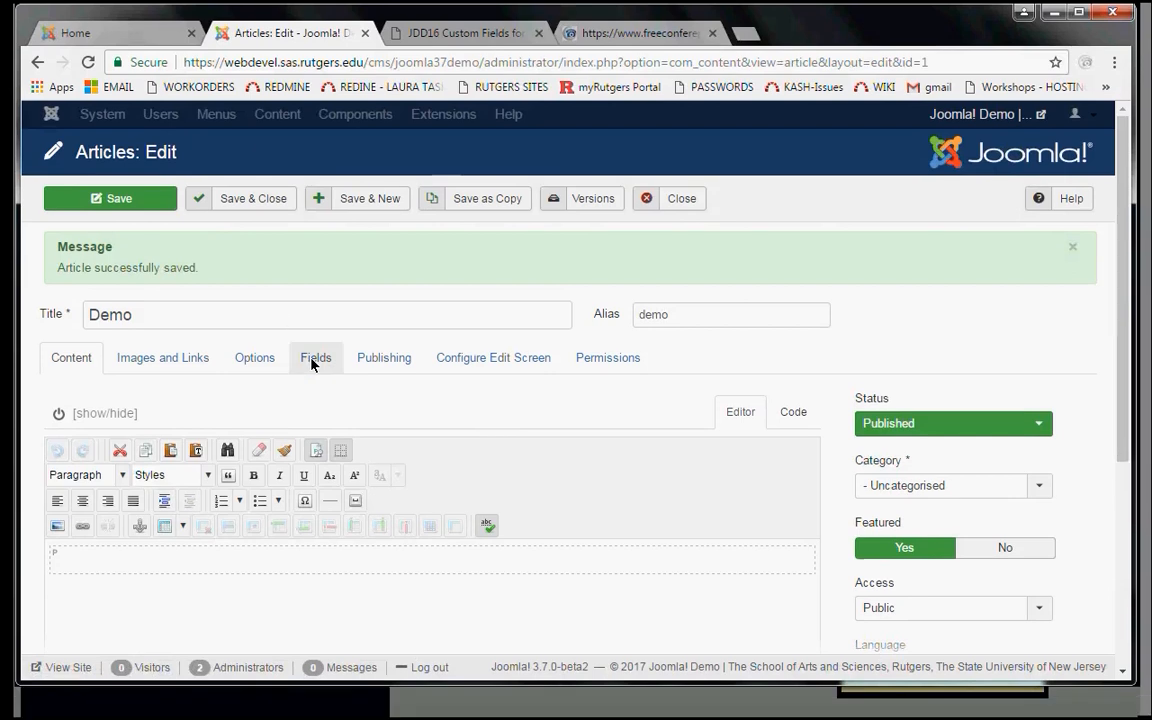
Check the article's saved Demo List values, reload the site's home page and inspect the HTML of the Demo List output
left_click(314, 372)
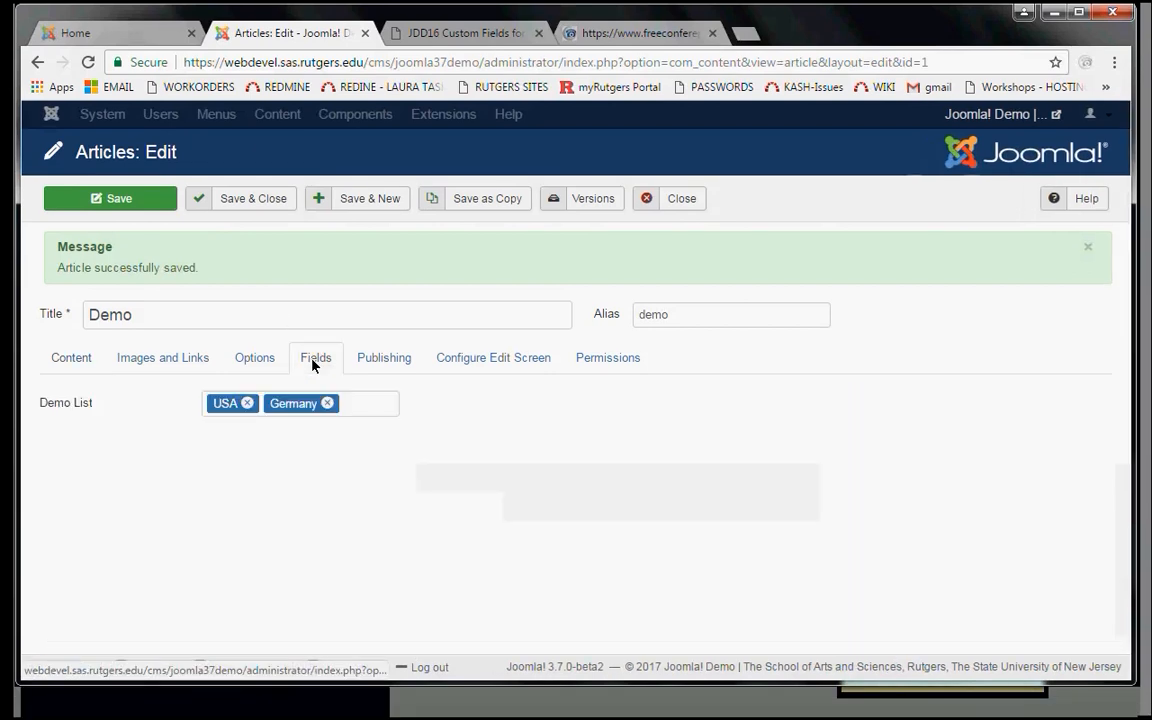
left_click(141, 43)
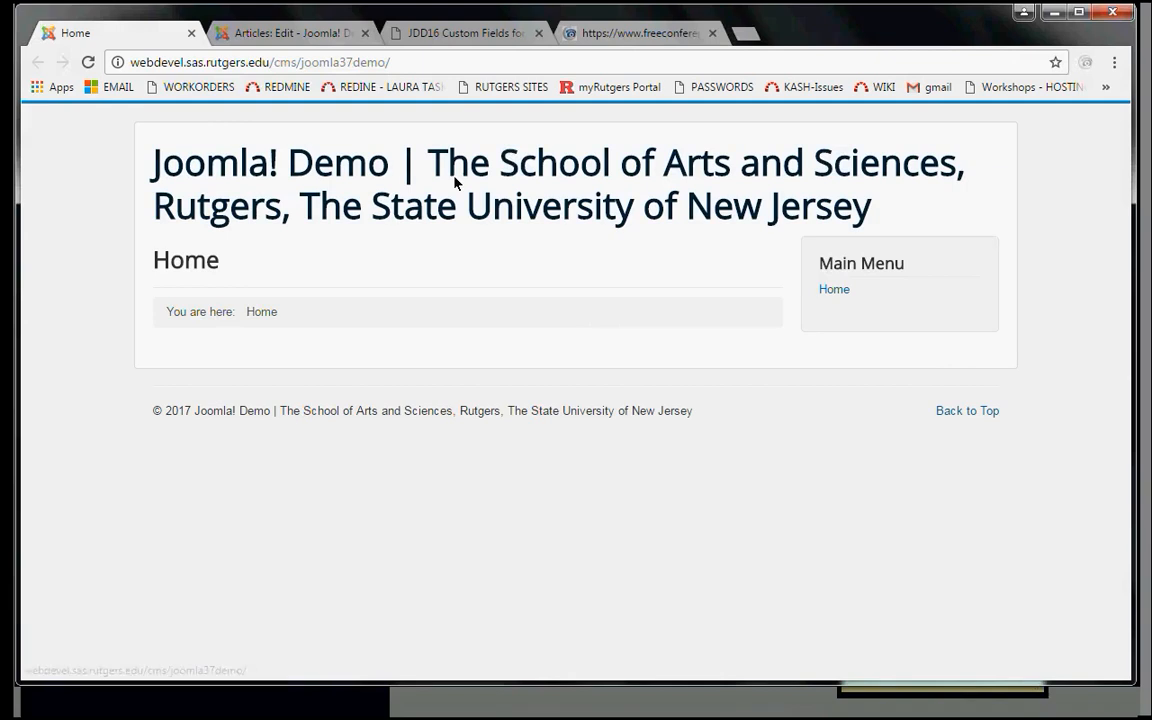
key("F5")
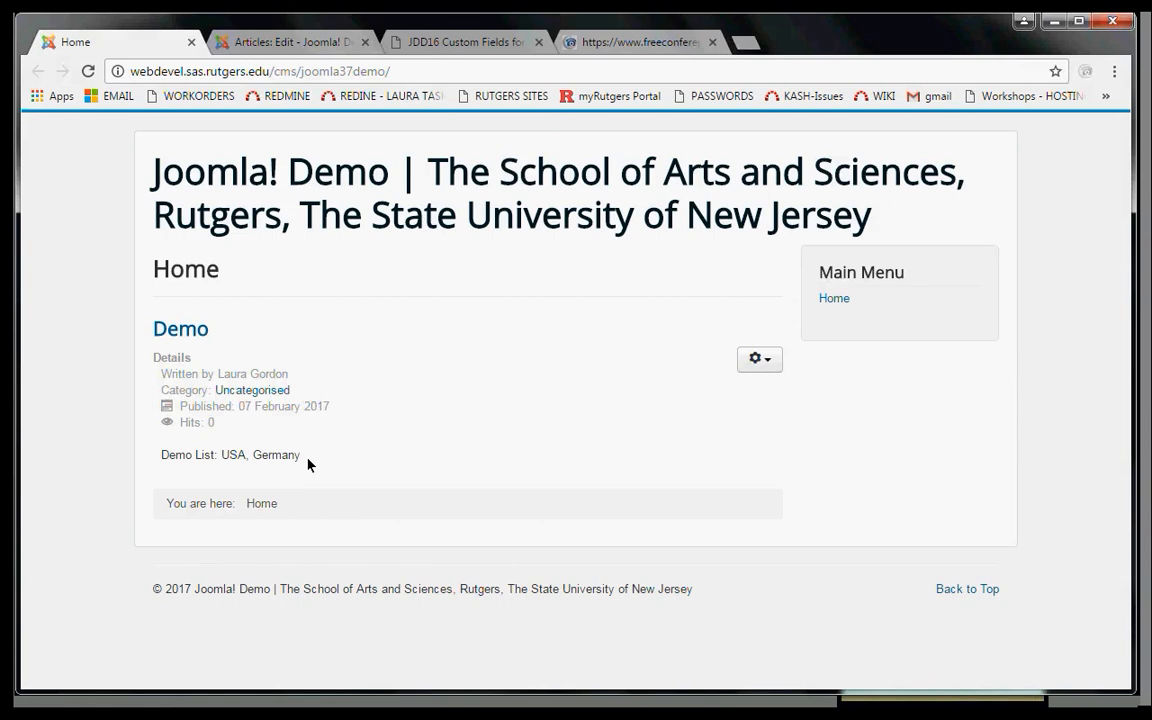
right_click(173, 463)
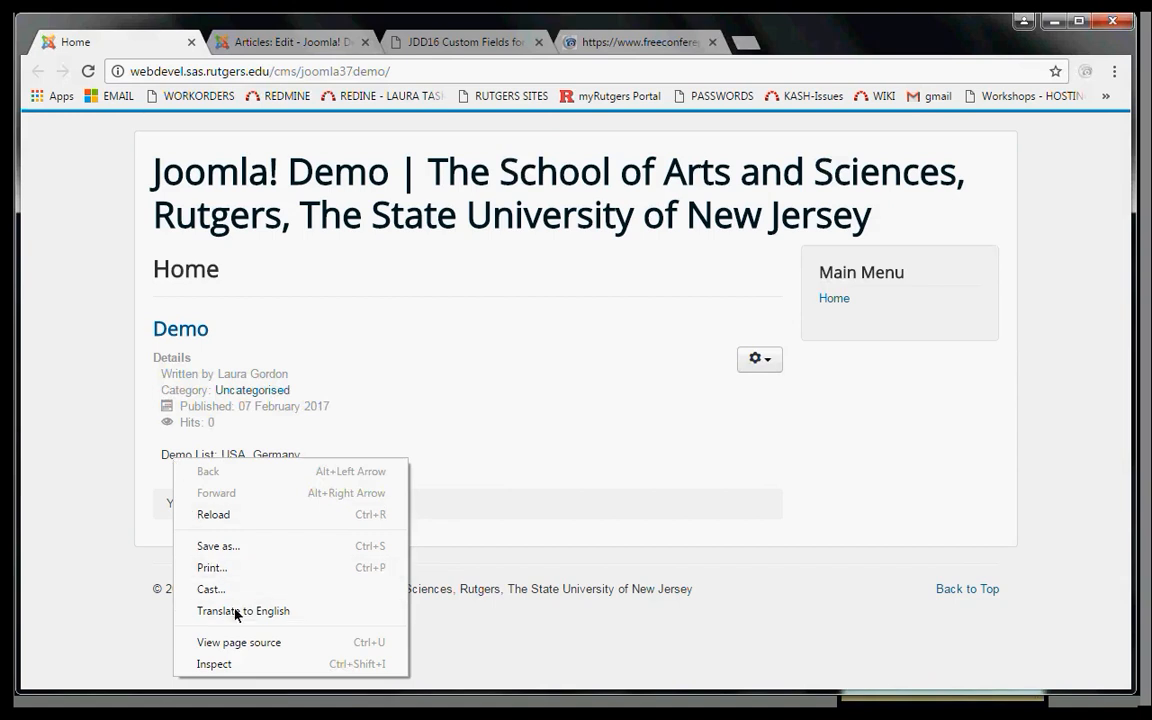
left_click(243, 666)
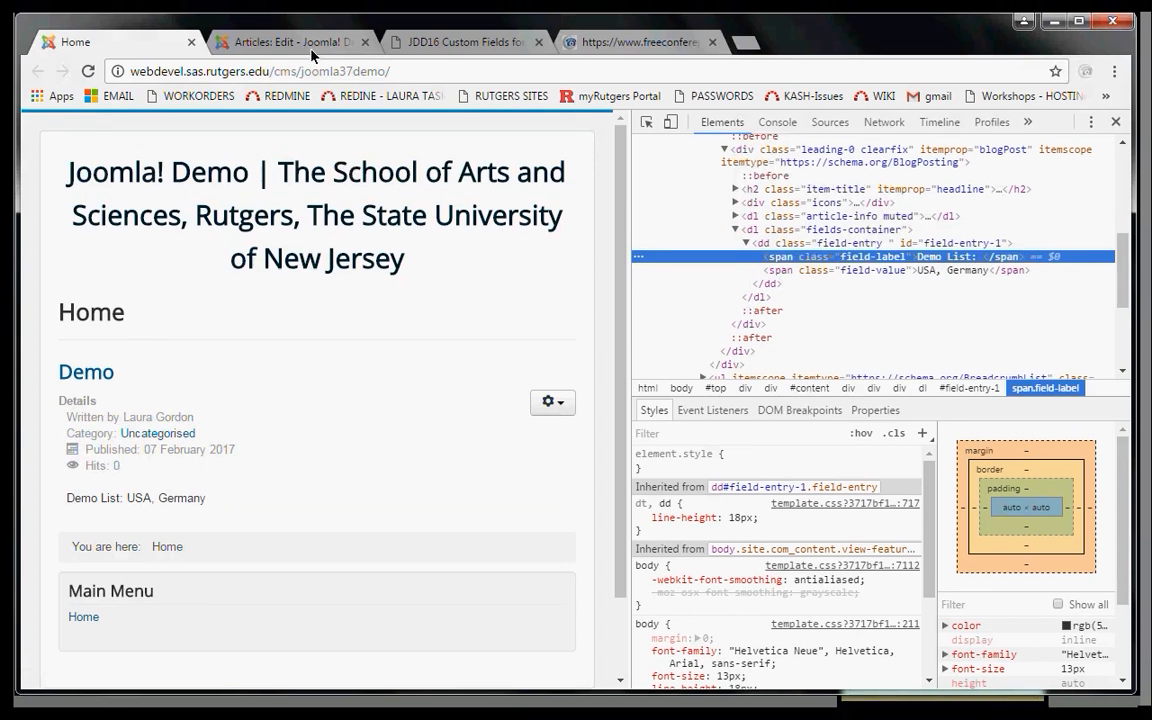
Close the Demo article in the administrator and create an article field group titled Data
left_click(313, 45)
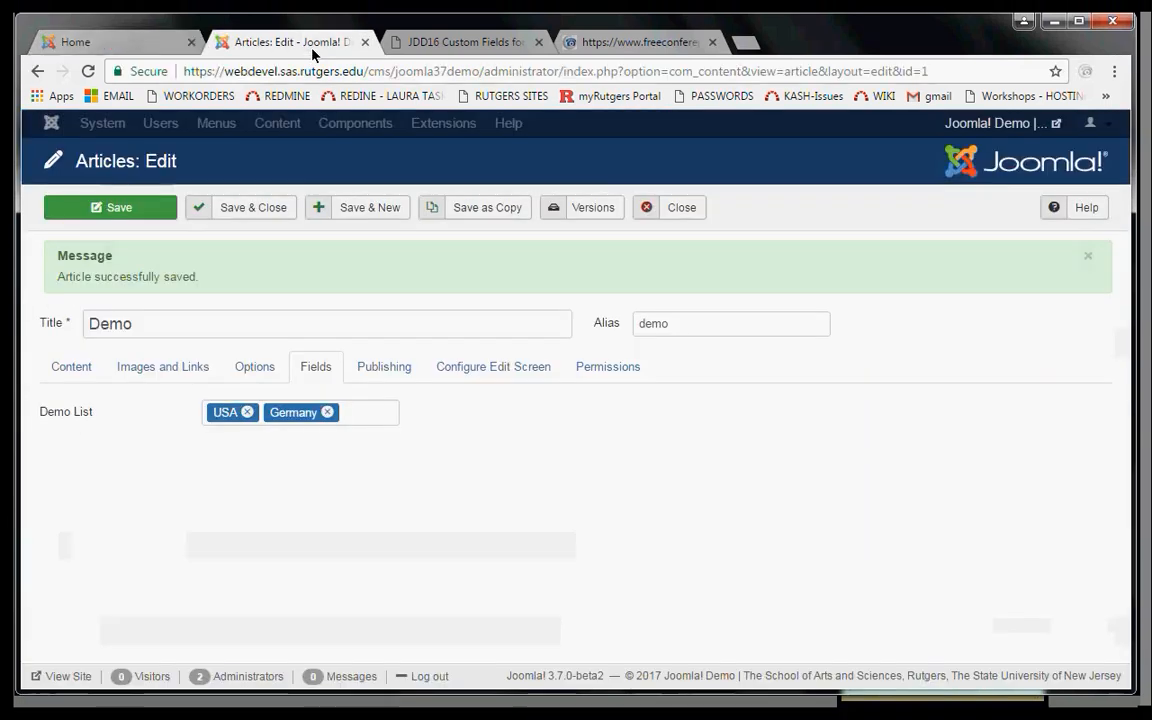
left_click(677, 209)
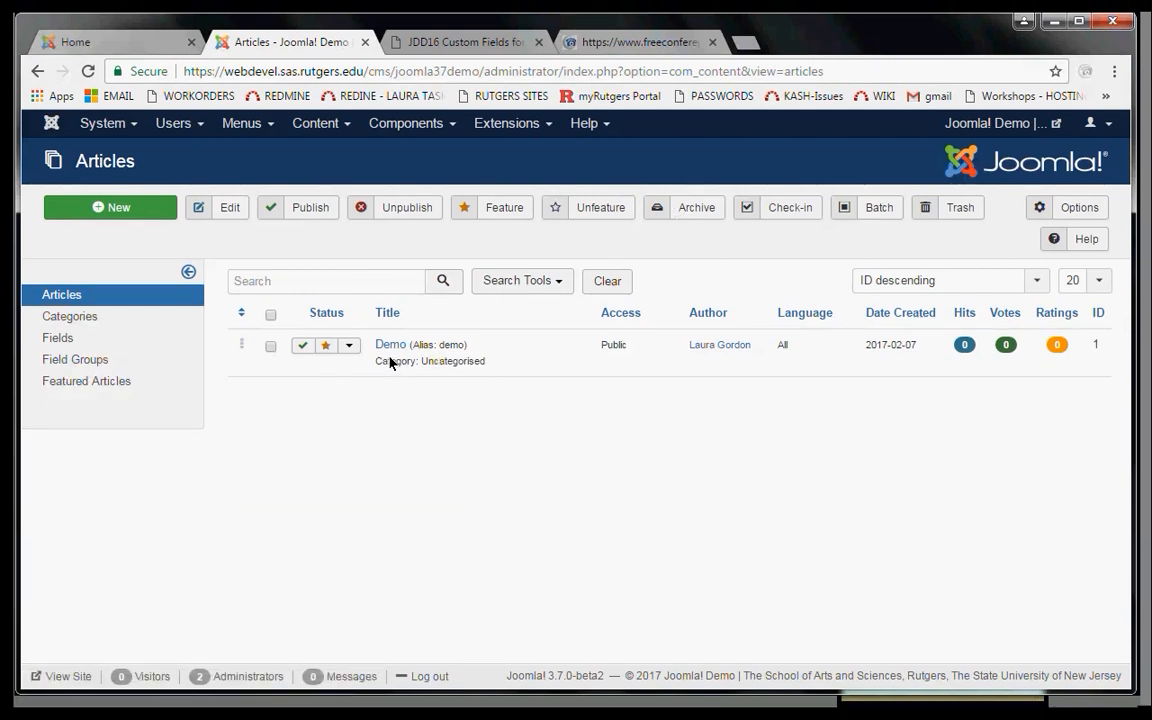
left_click(100, 366)
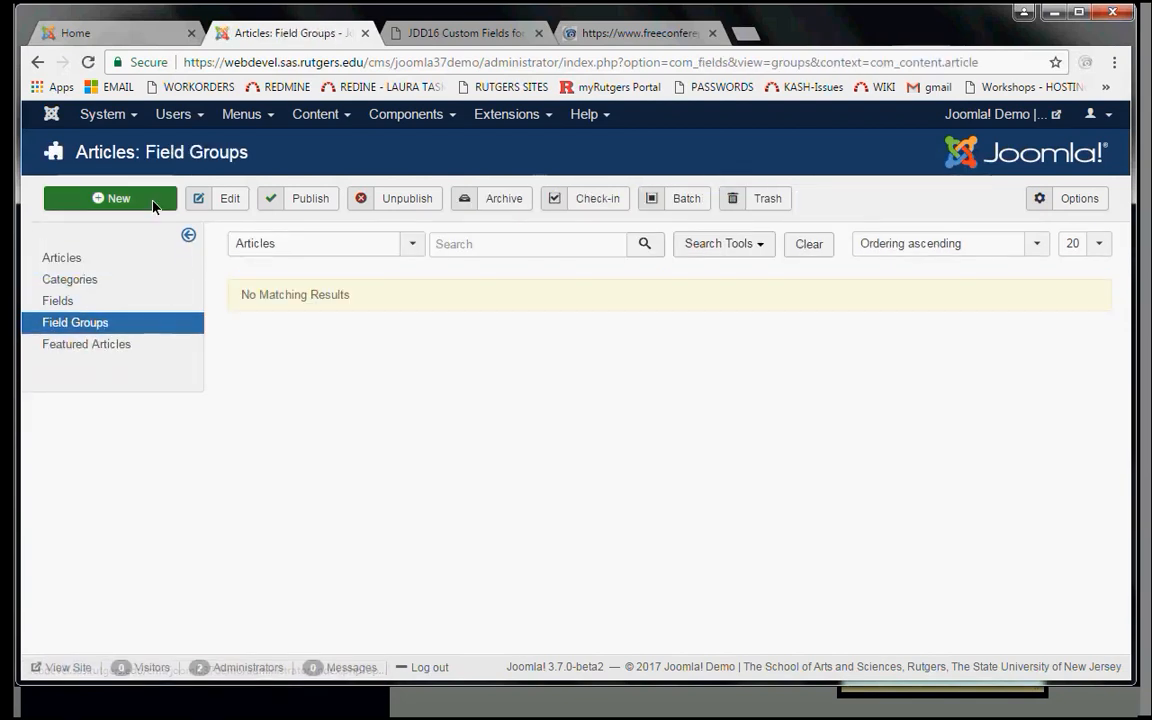
left_click(153, 204)
left_click(158, 256)
left_click(160, 260)
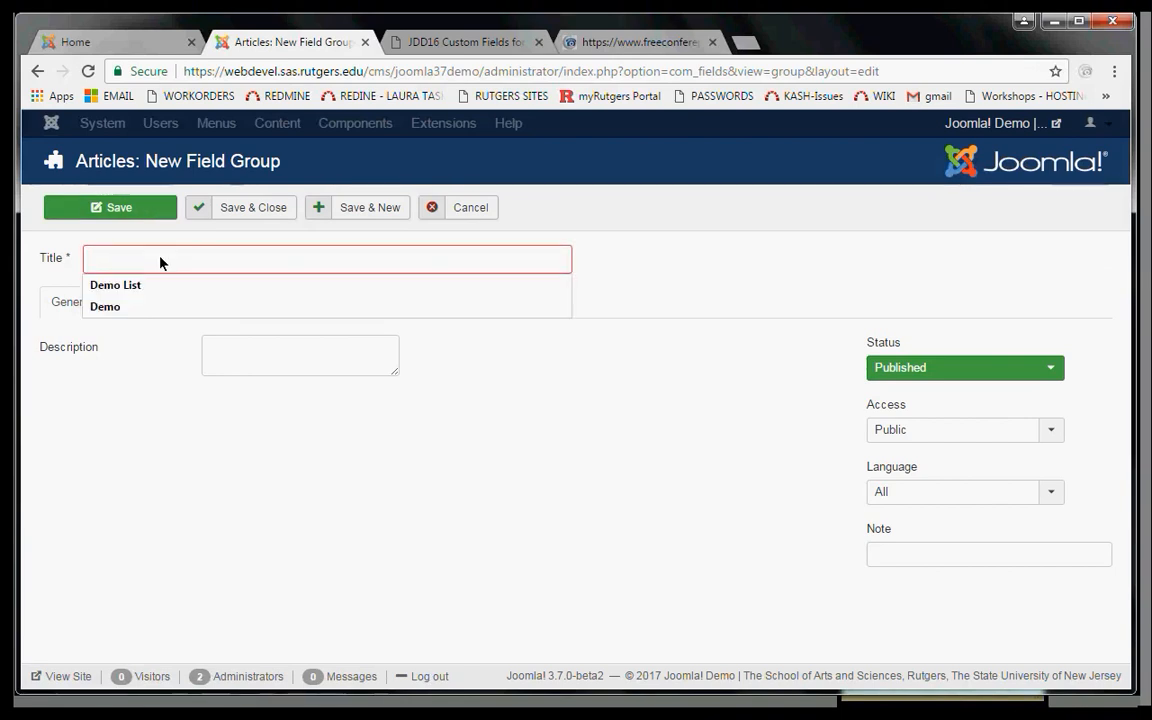
type("Data")
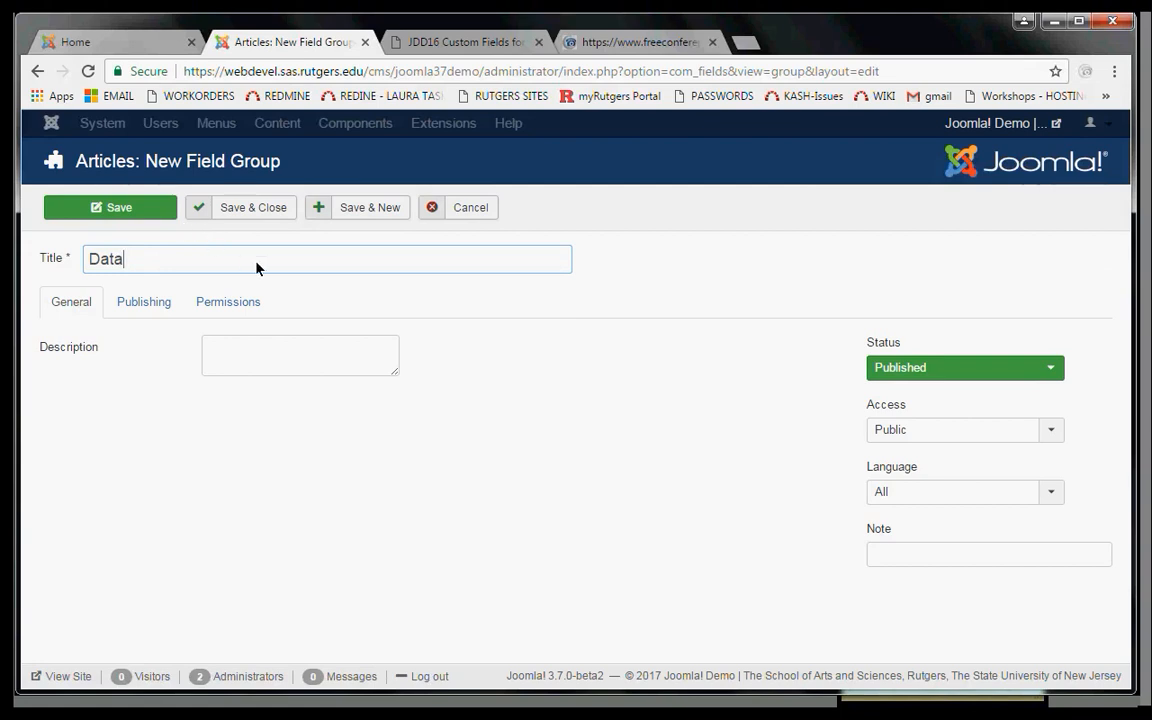
left_click(264, 210)
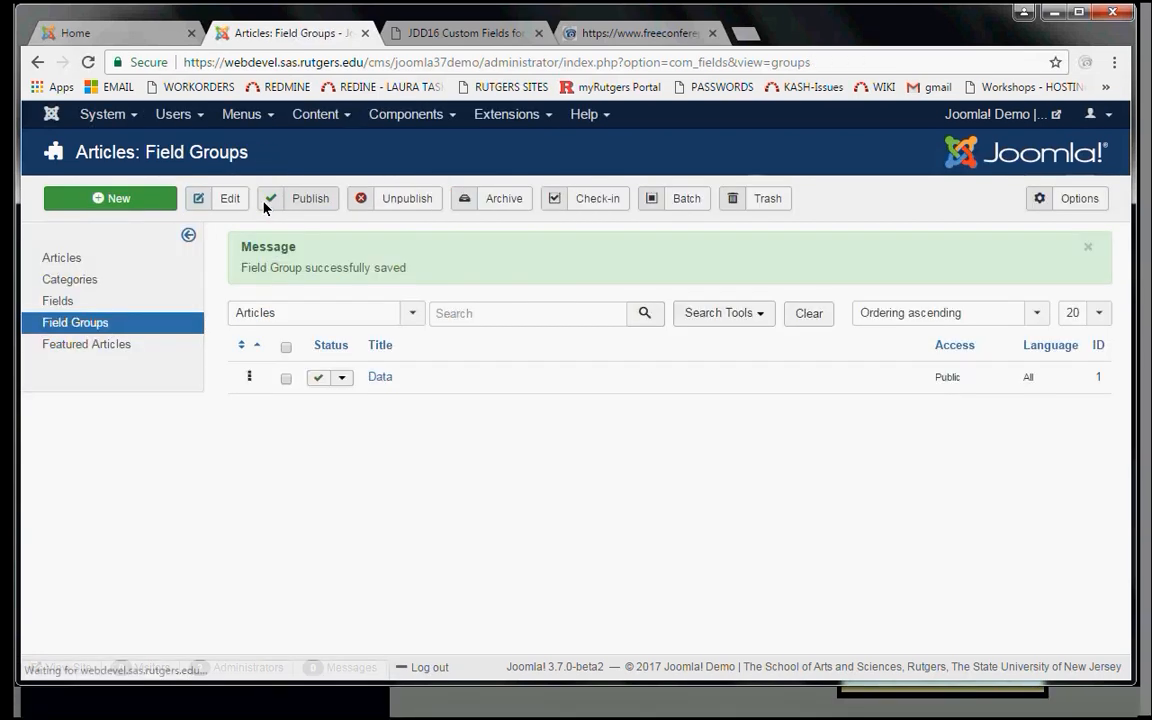
Batch-process the Demo List field to move it into the Data field group
left_click(157, 302)
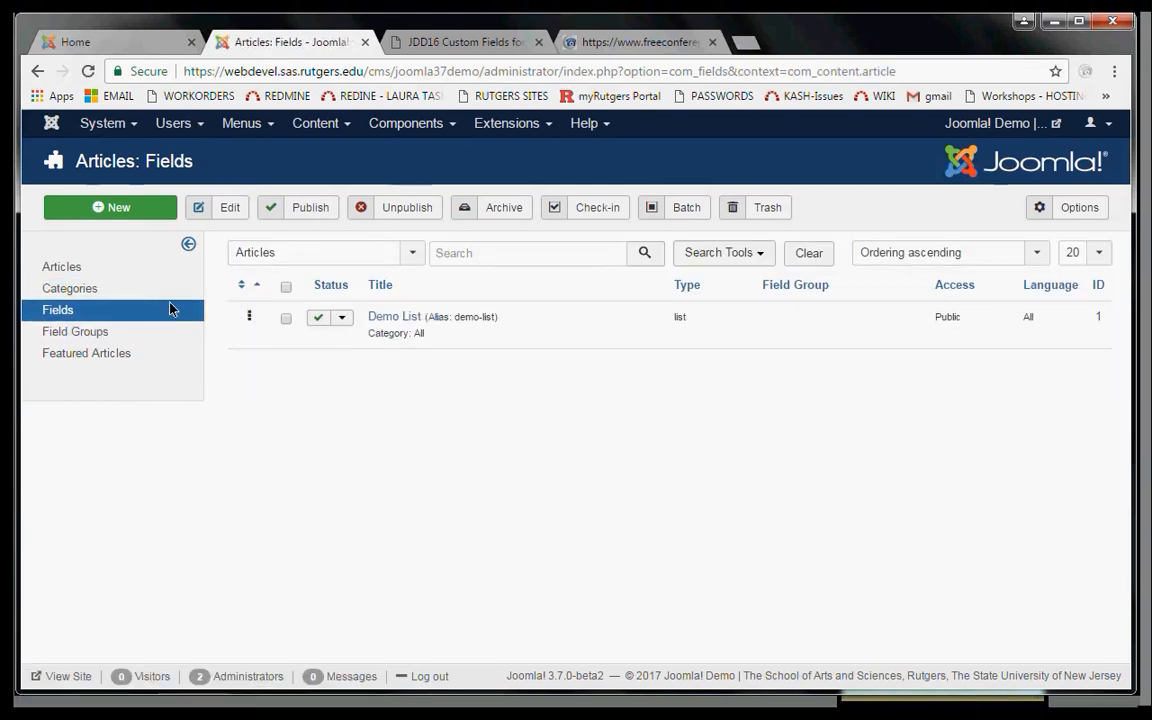
left_click(286, 286)
left_click(688, 217)
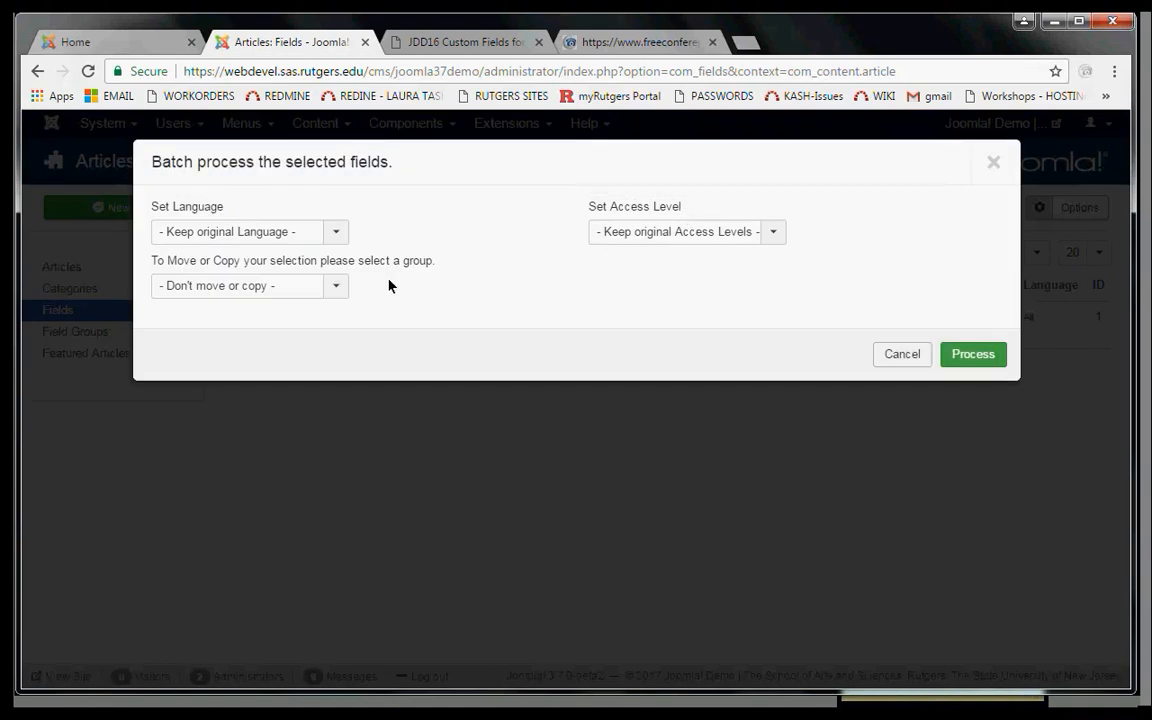
left_click(336, 288)
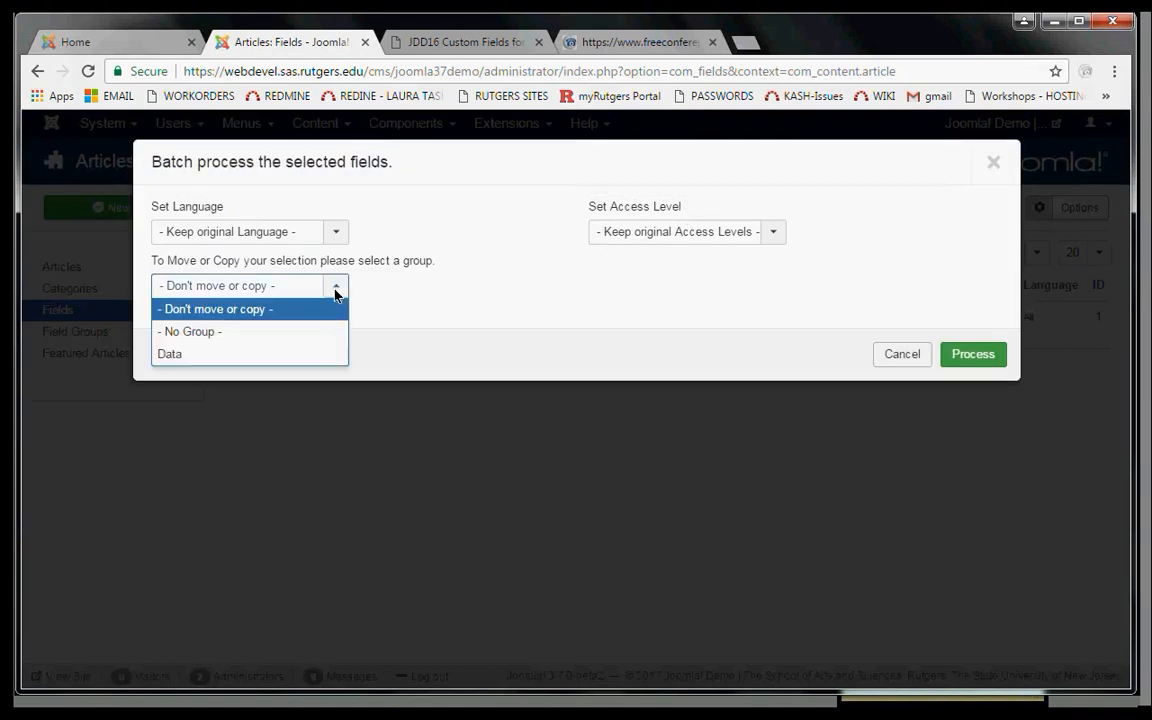
left_click(305, 355)
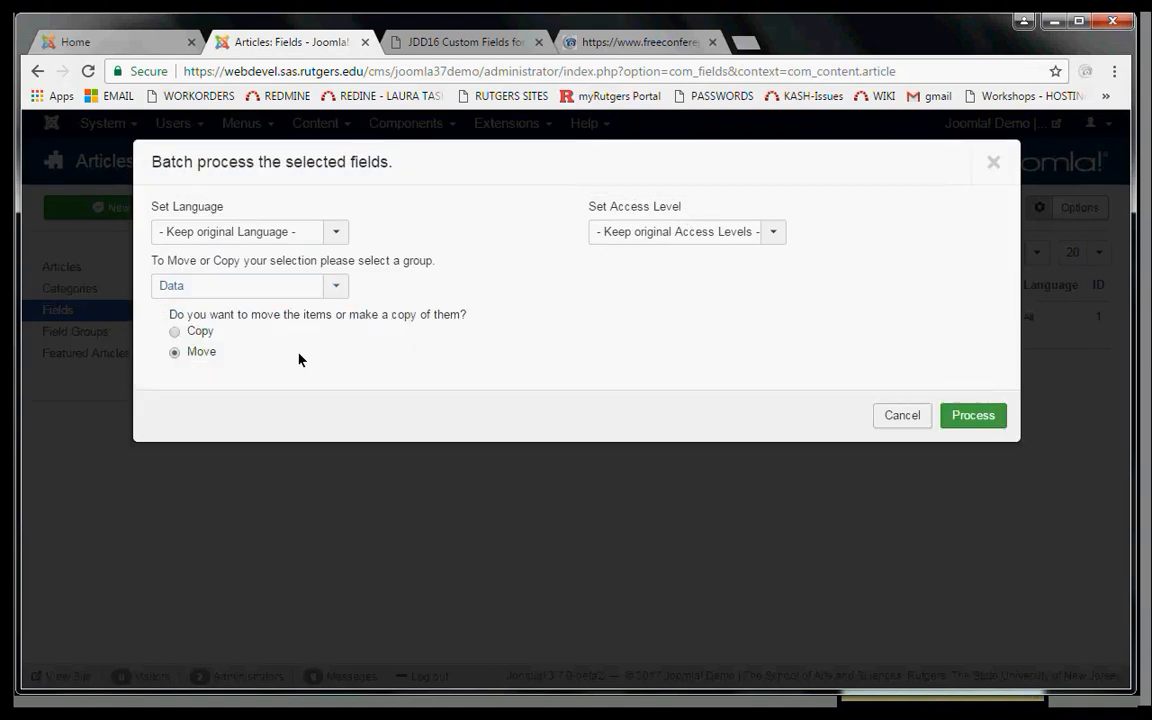
left_click(964, 414)
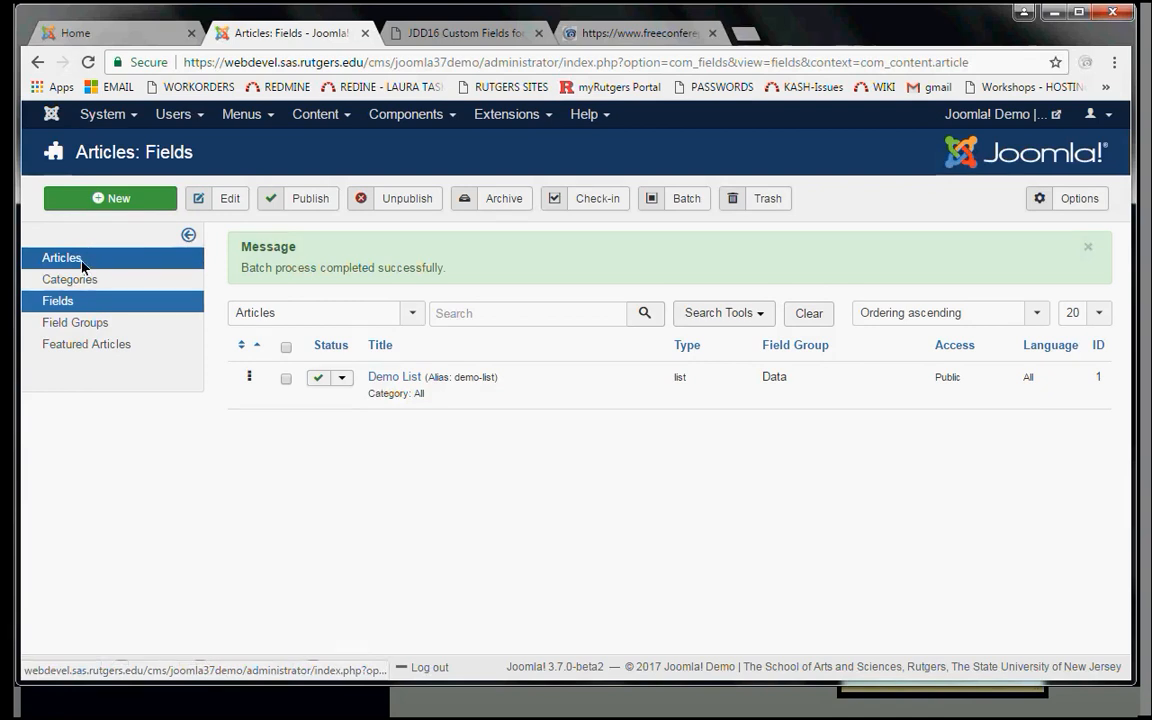
Add Canada to the Demo List field in the Demo article's Data group and save the article
left_click(83, 257)
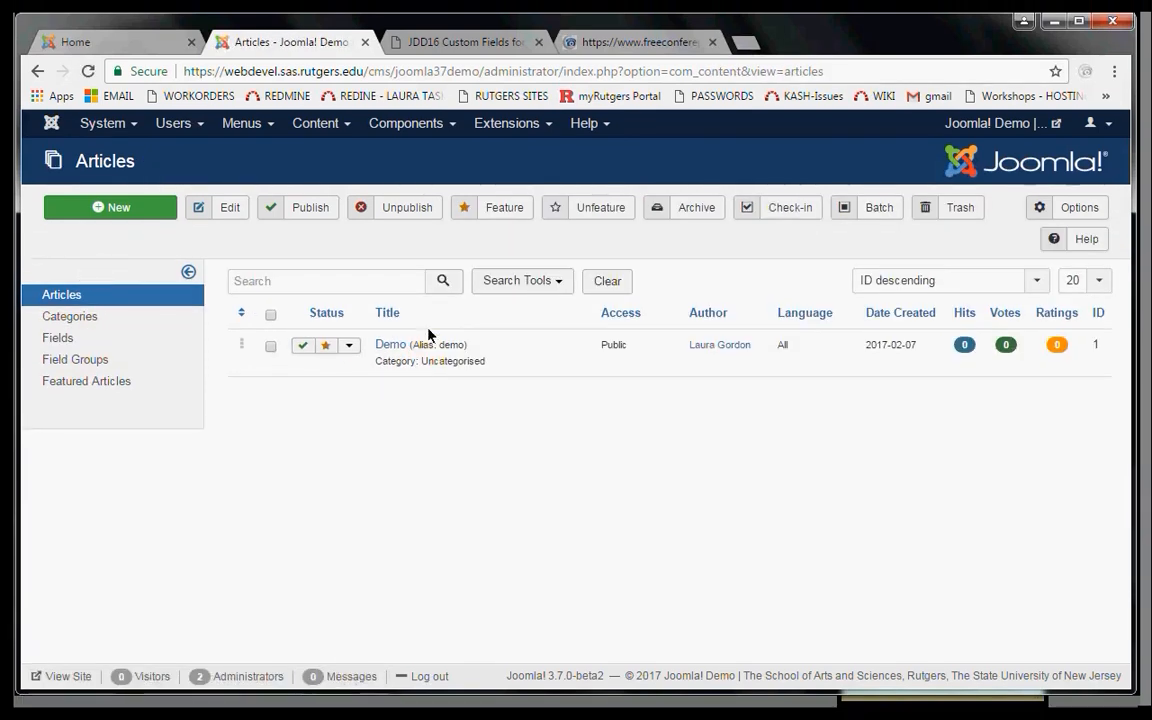
left_click(391, 346)
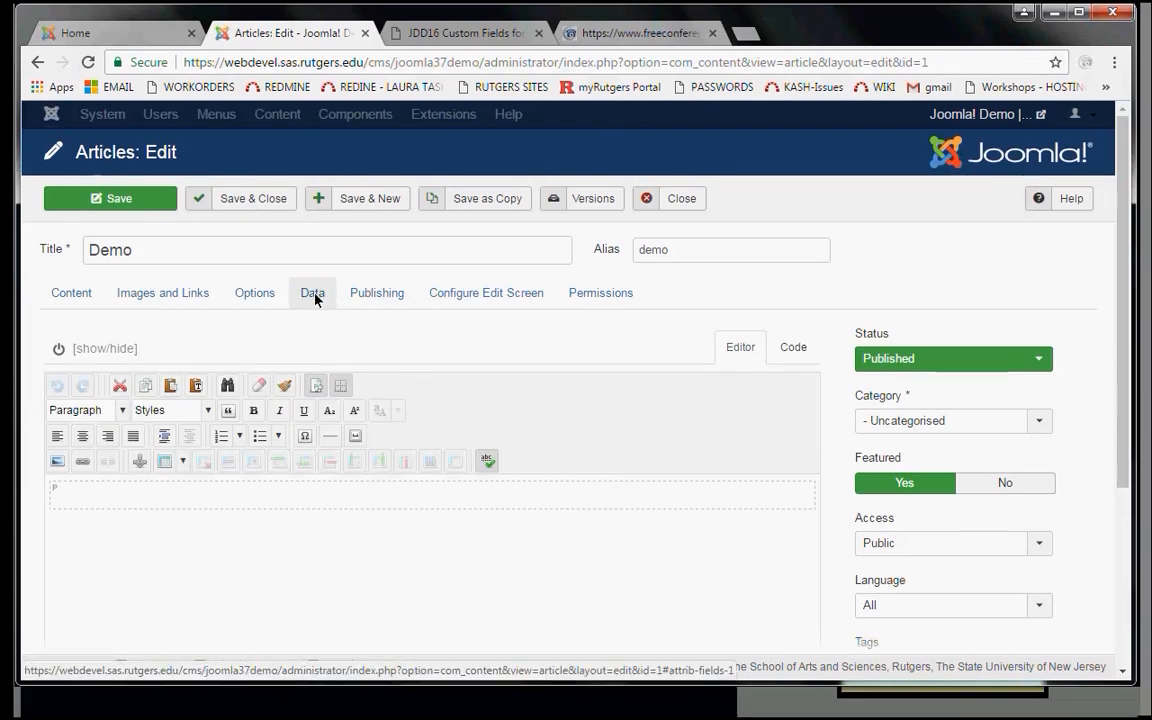
left_click(313, 293)
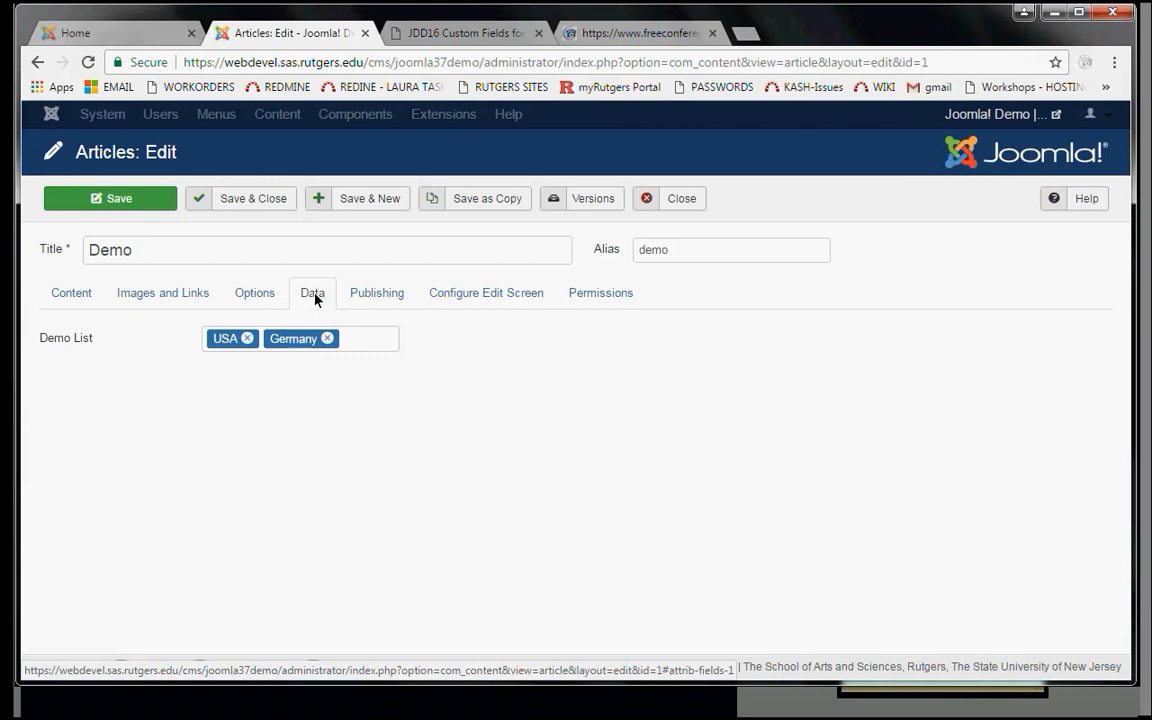
left_click(376, 343)
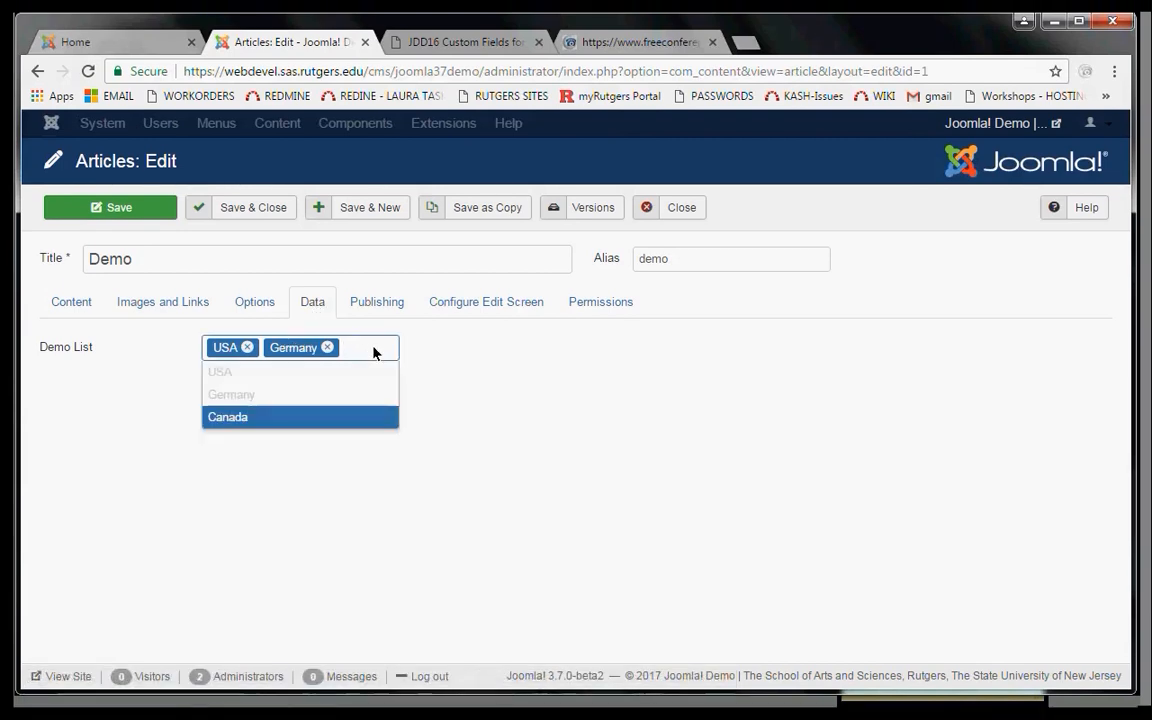
left_click(388, 416)
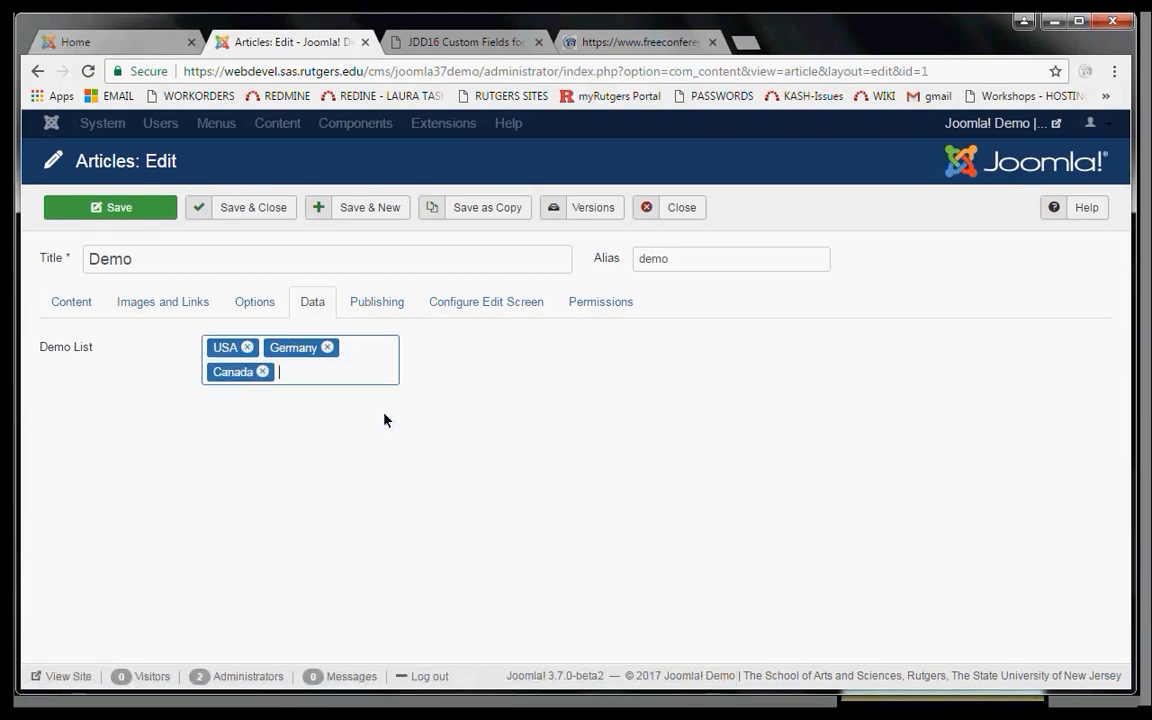
left_click(168, 206)
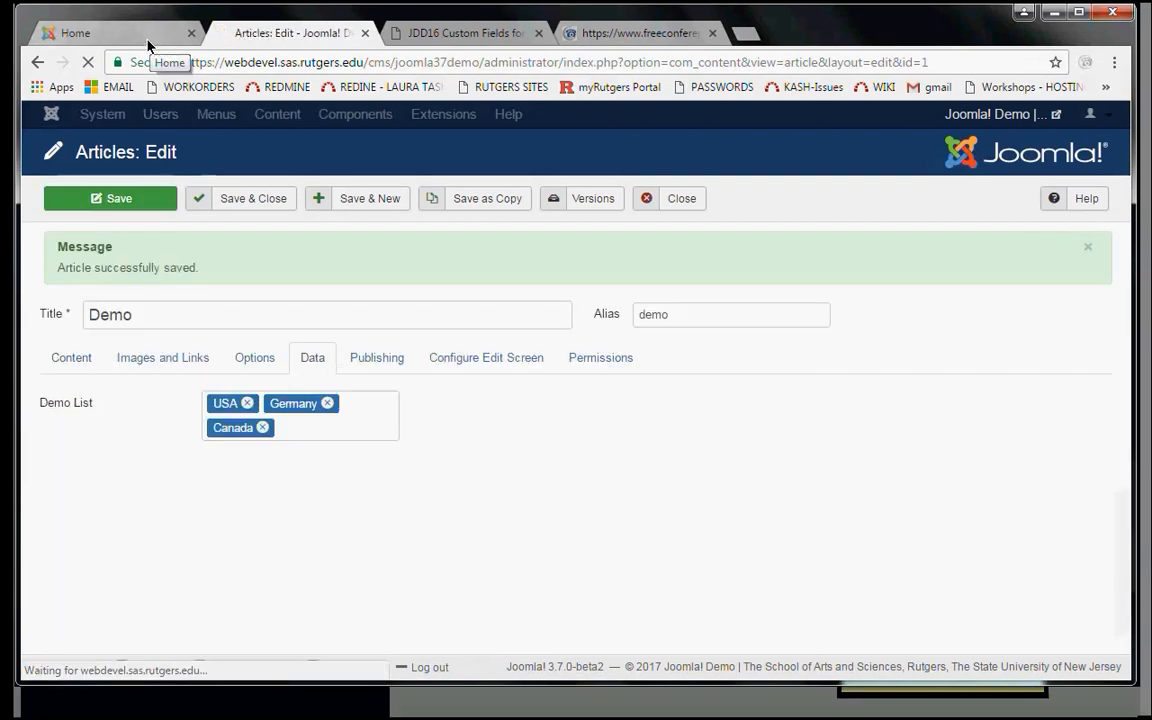
Reload the site's home page to check the Demo List output and return to the article editor
left_click(146, 40)
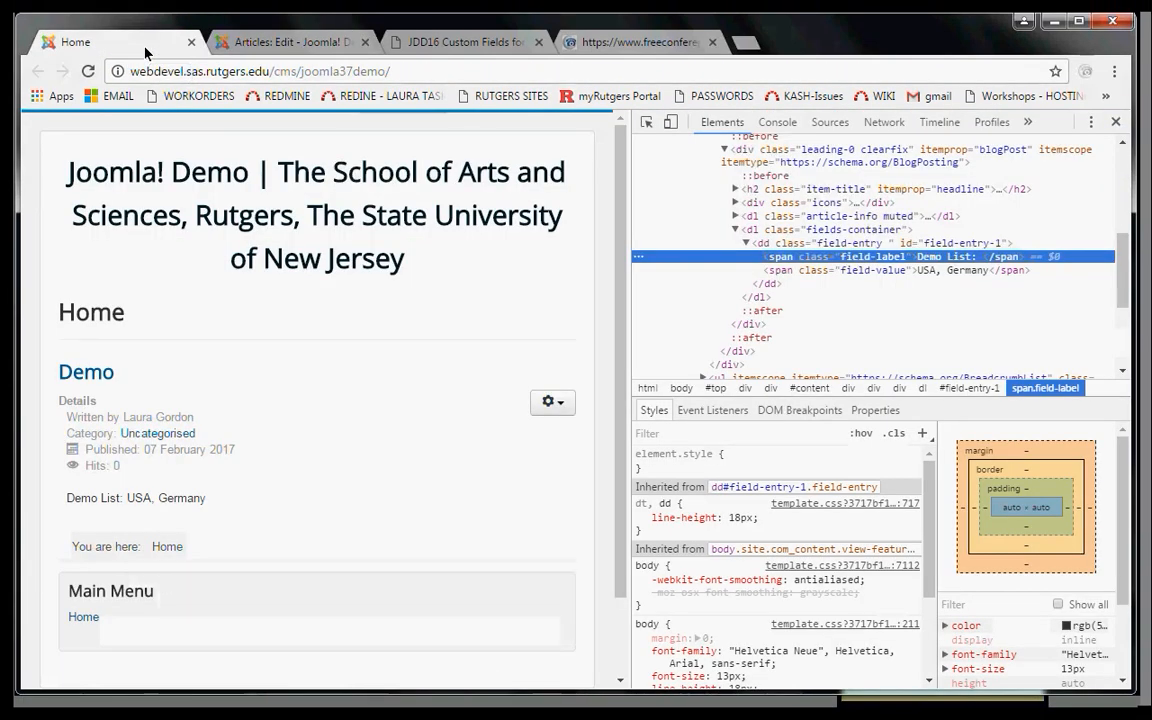
key("F5")
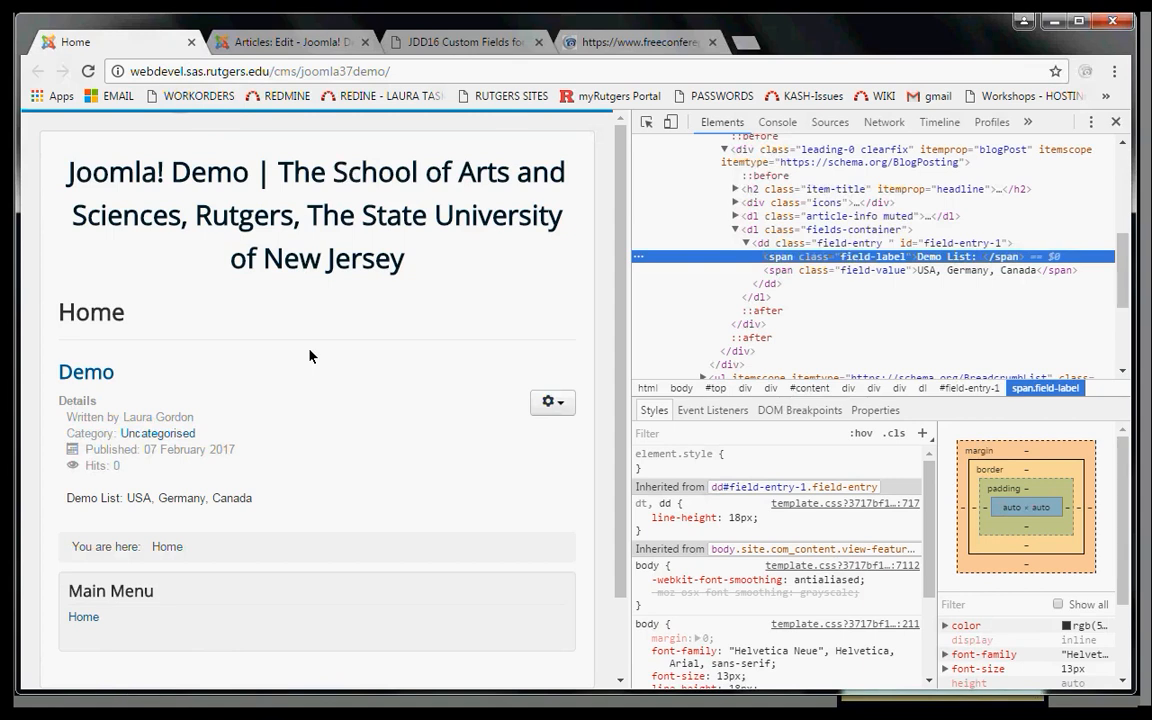
left_click(317, 43)
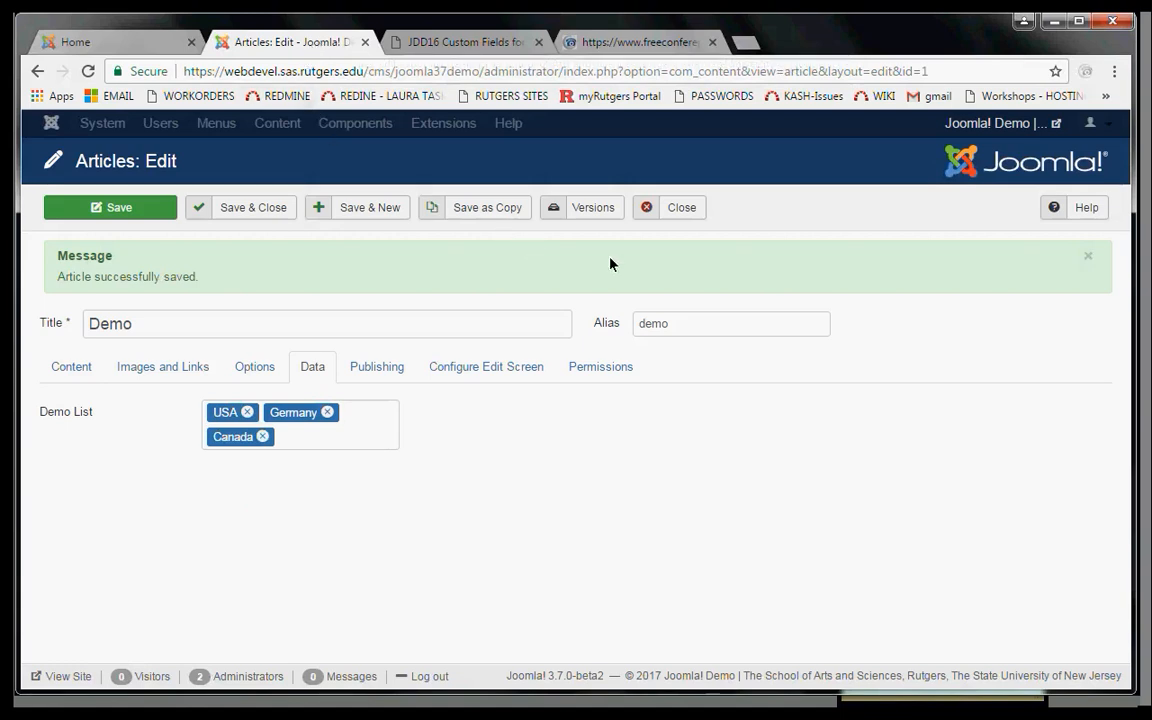
Close the Demo article, set the Demo List field's Automatic Display to After Title and save the field
left_click(676, 210)
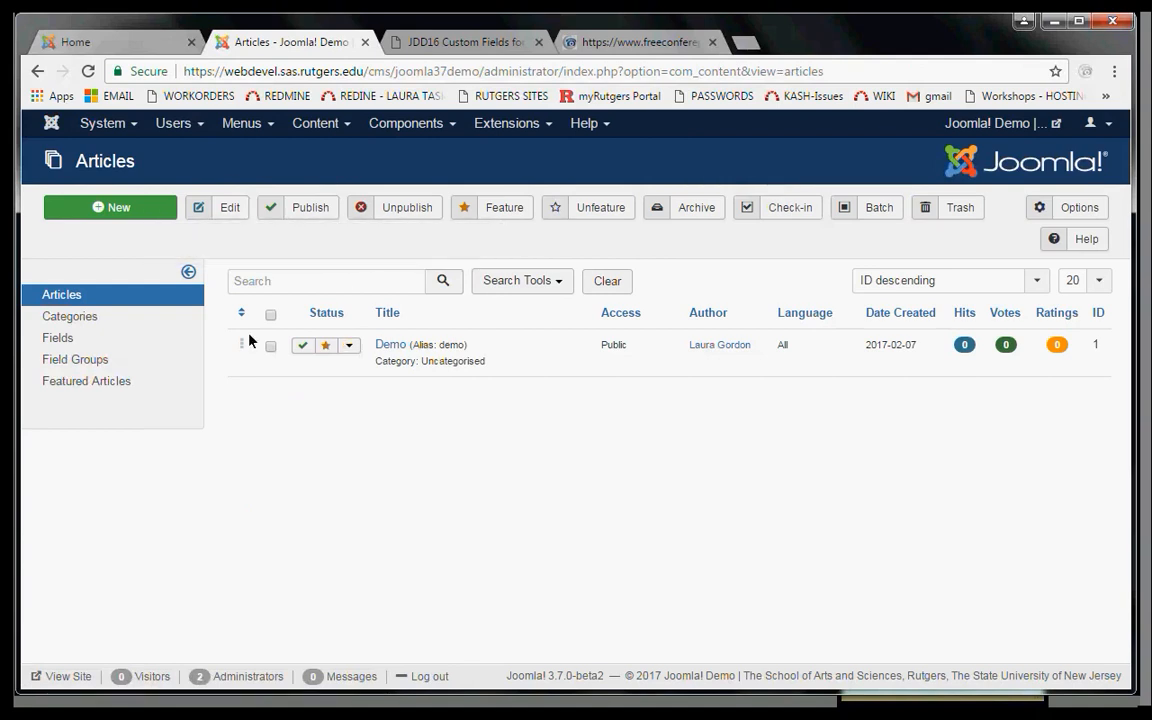
left_click(60, 330)
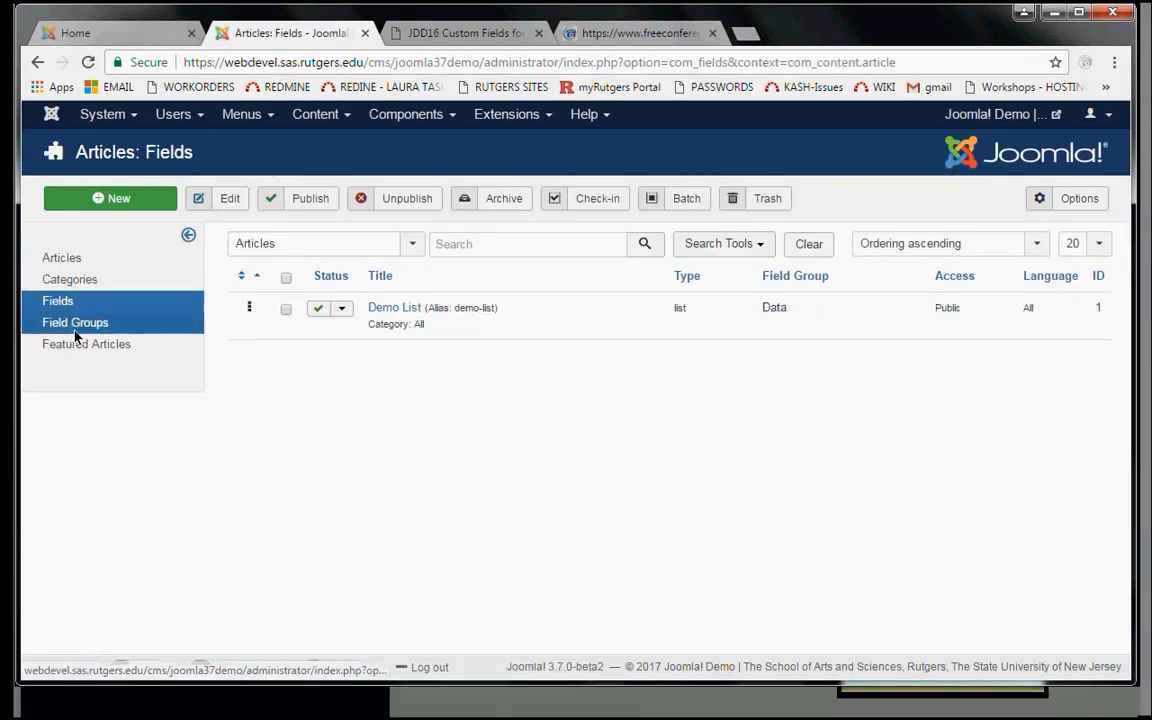
left_click(394, 308)
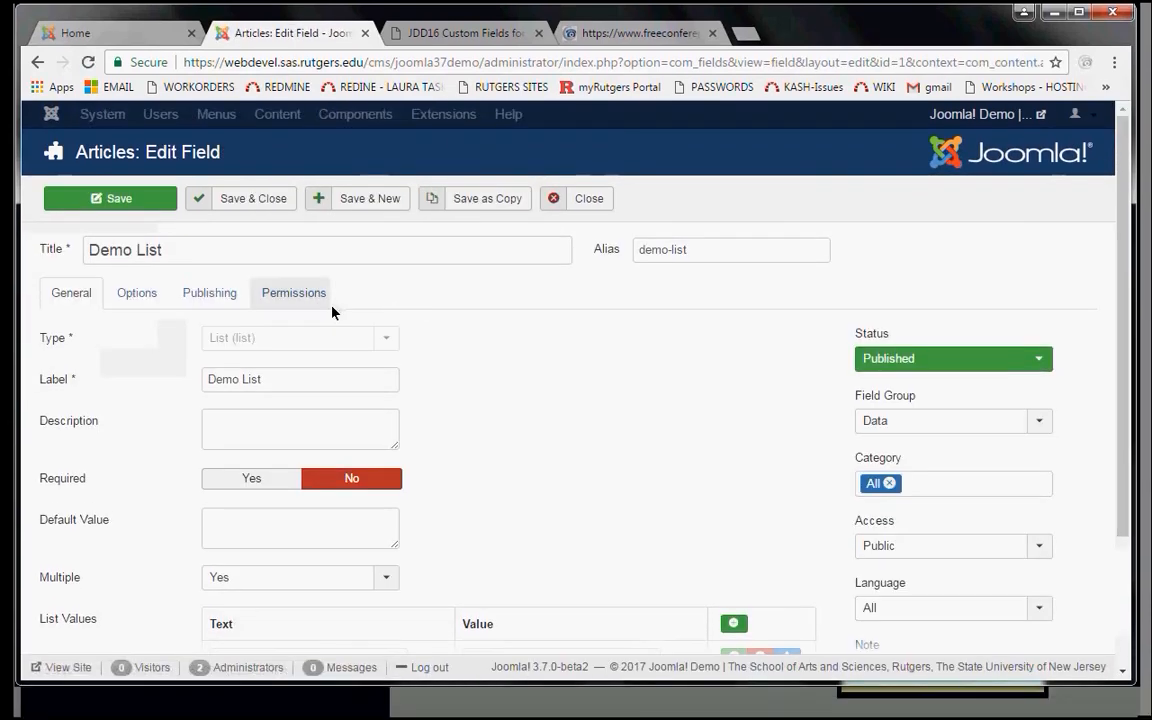
left_click(135, 293)
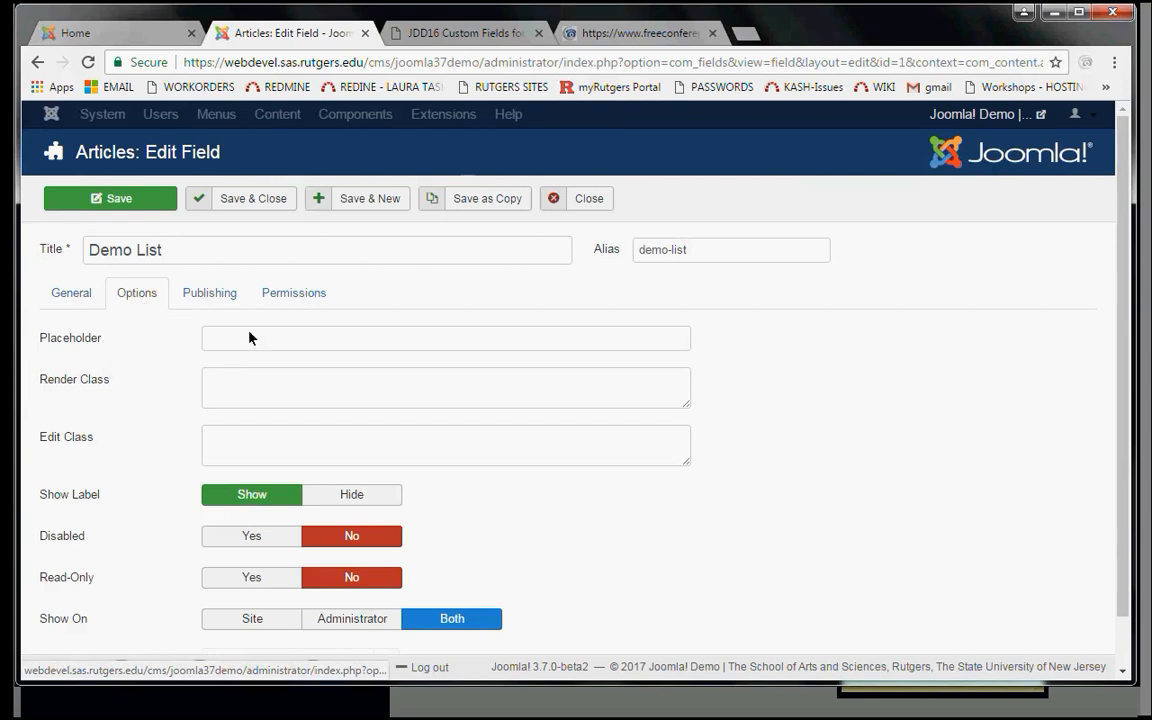
scroll(514, 590, "down", 1)
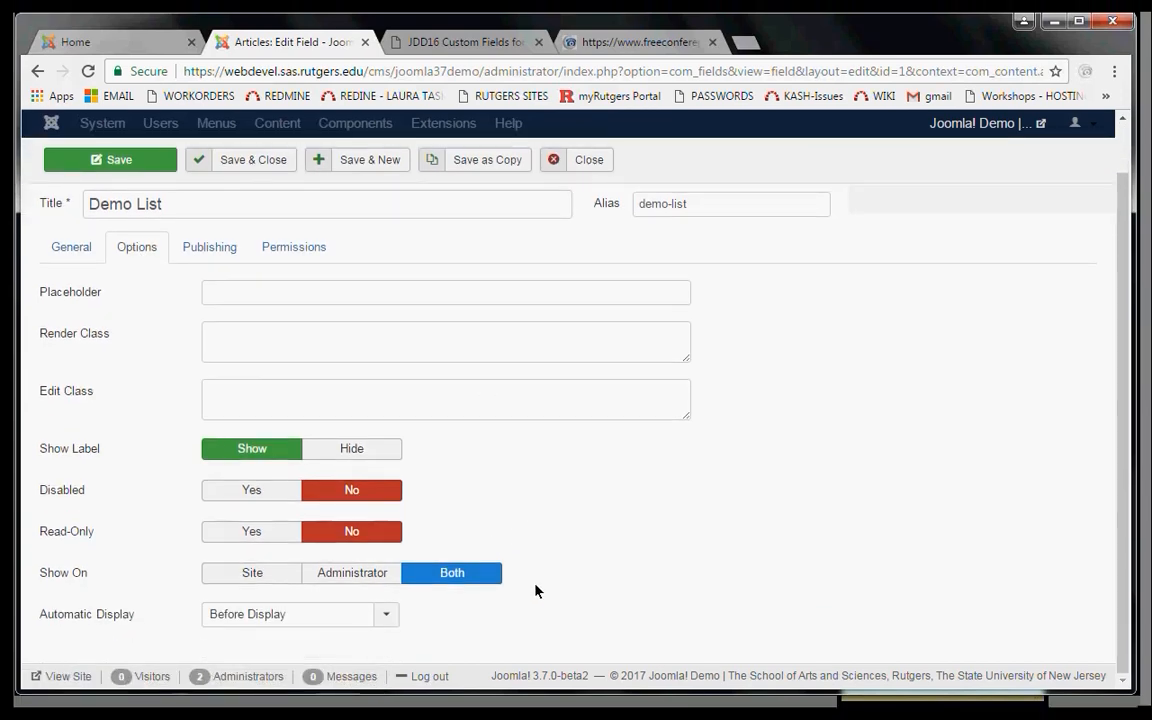
left_click(388, 619)
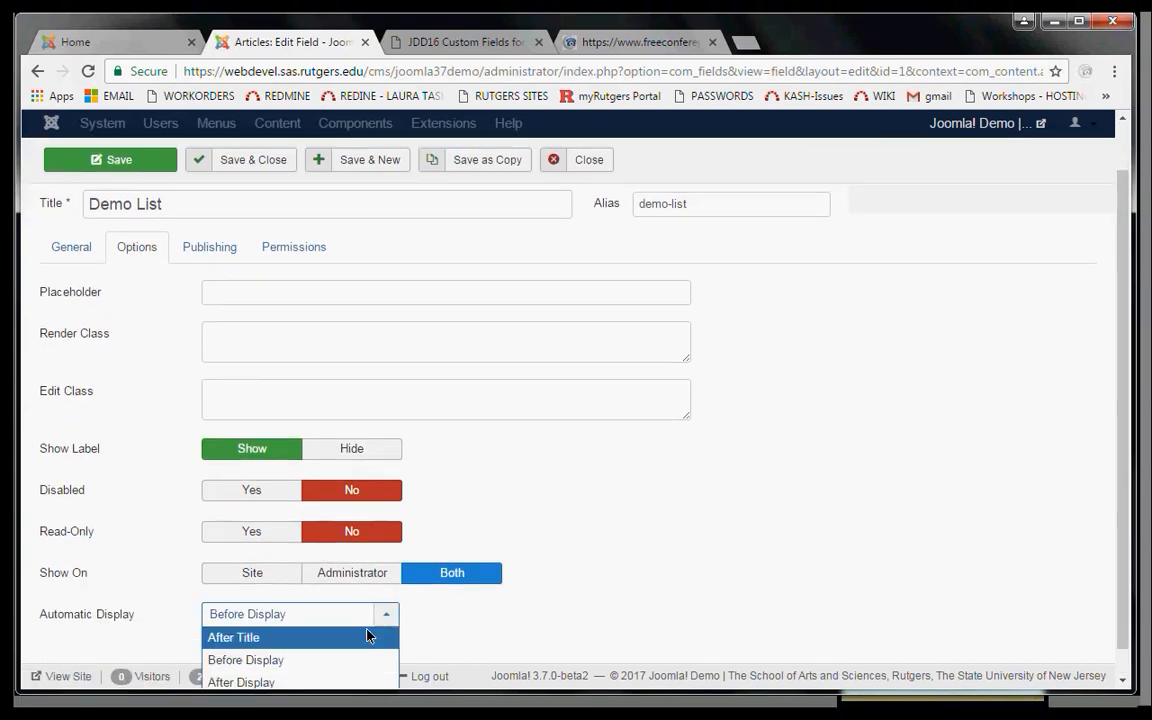
left_click(366, 638)
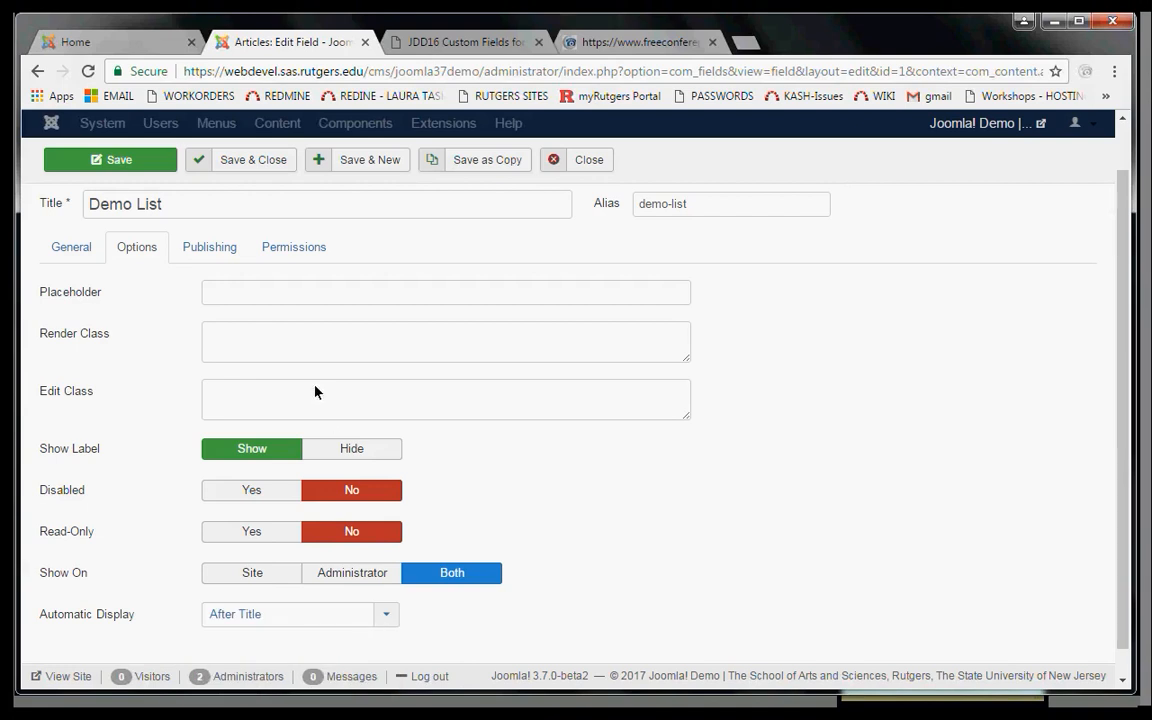
left_click(145, 158)
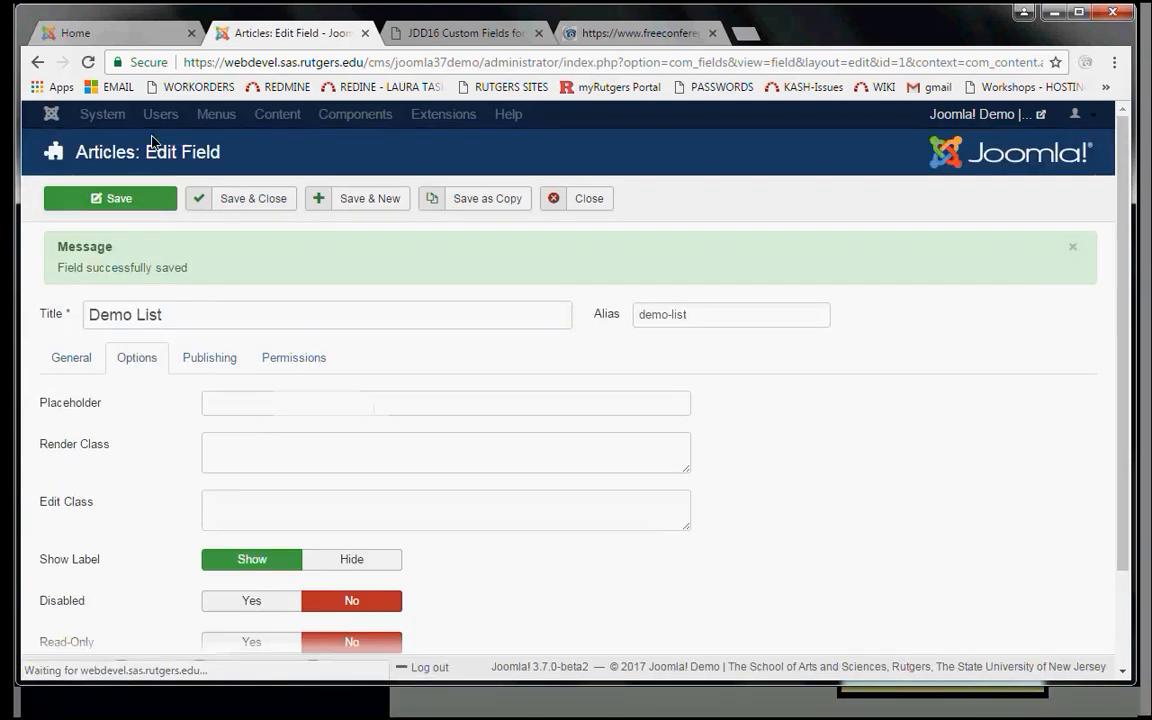
Reload the home page and open the Demo article on the site to check where Demo List is displayed
left_click(150, 33)
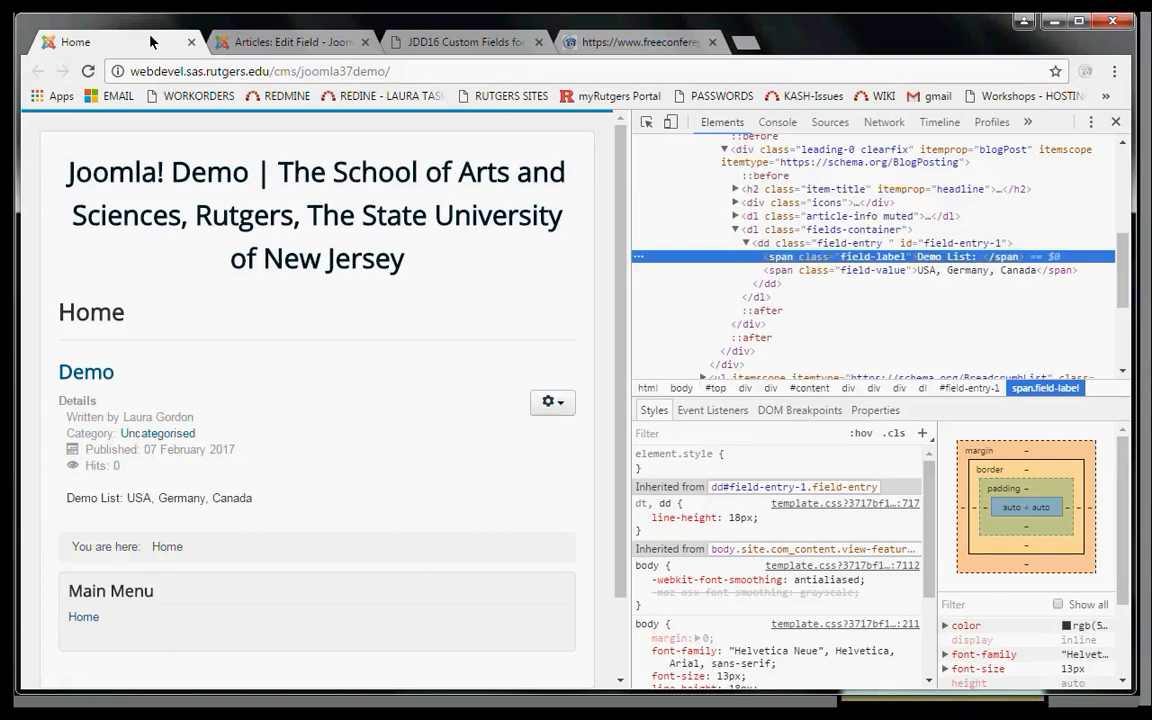
key("F5")
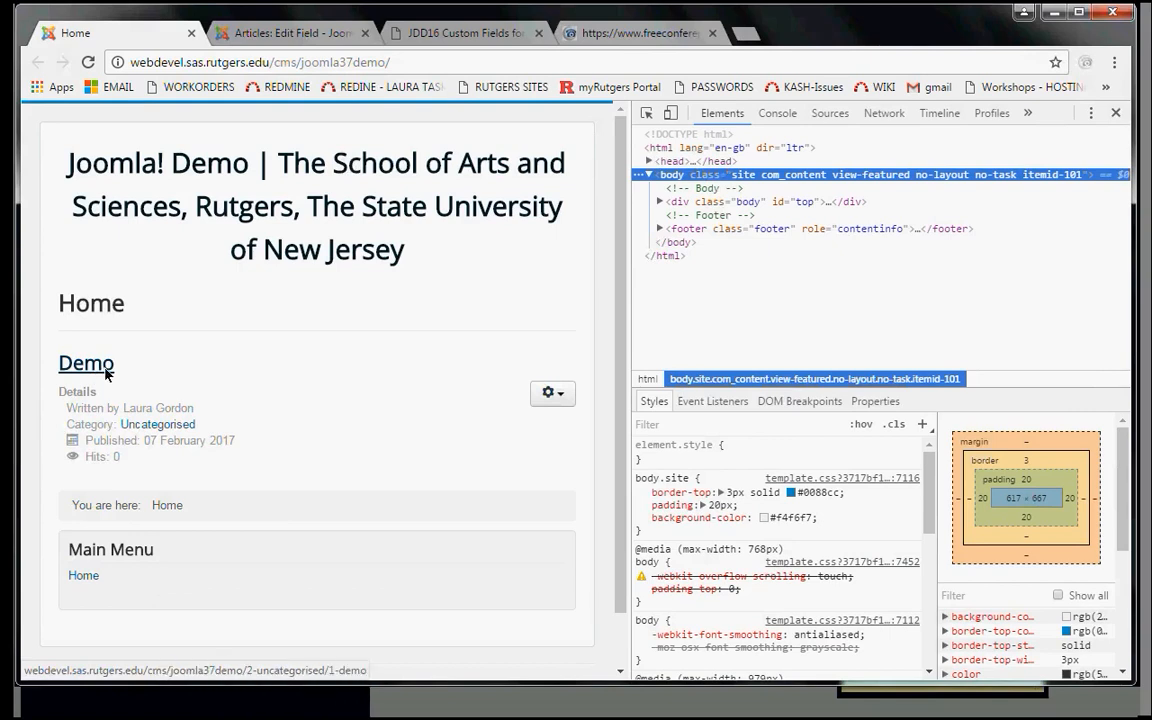
left_click(108, 367)
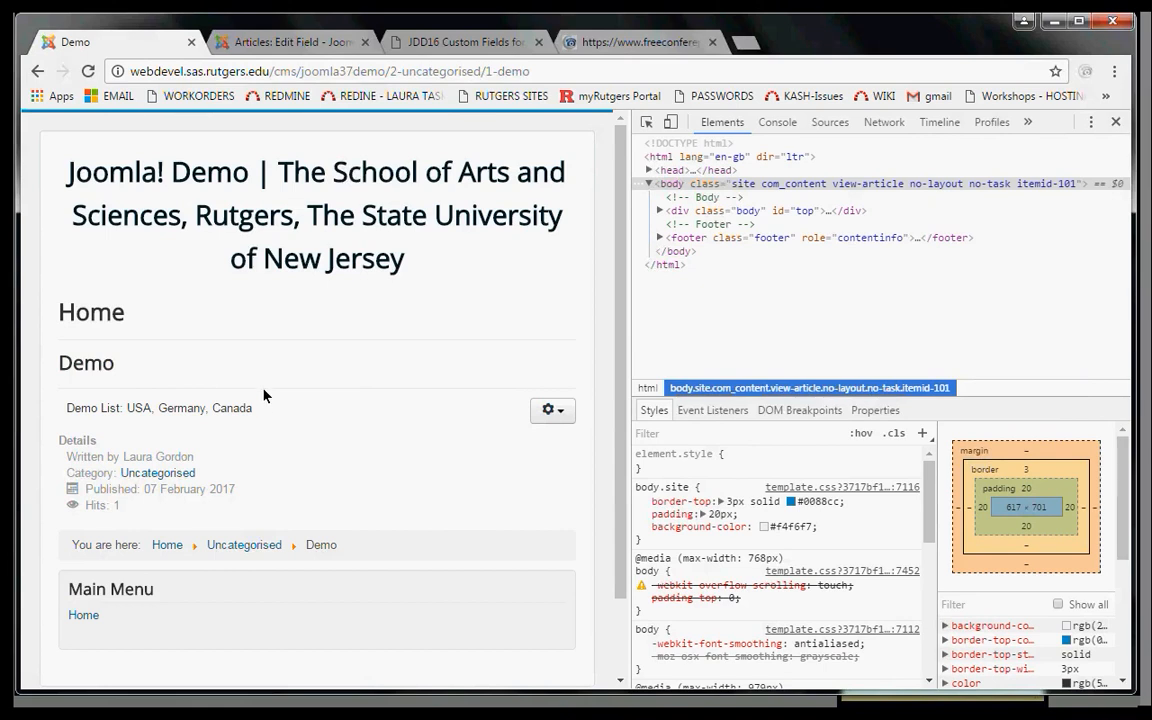
left_click(337, 47)
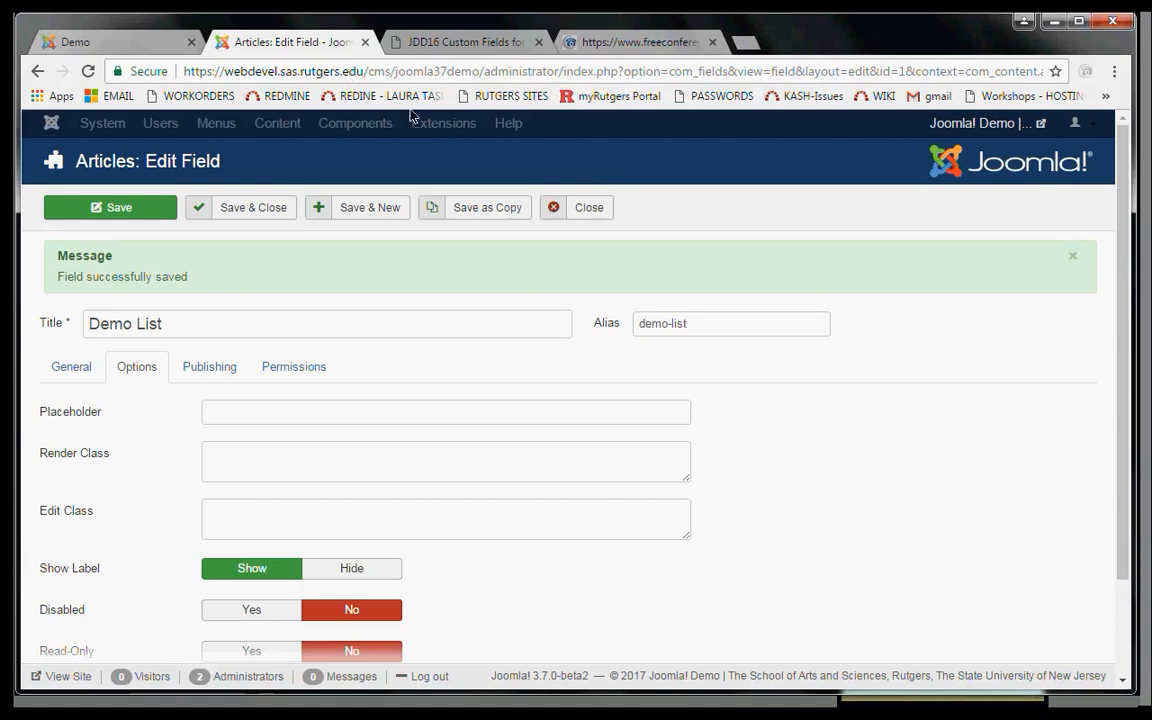
Close the Demo List field and list the Contacts component's custom fields for the Mail context
left_click(584, 208)
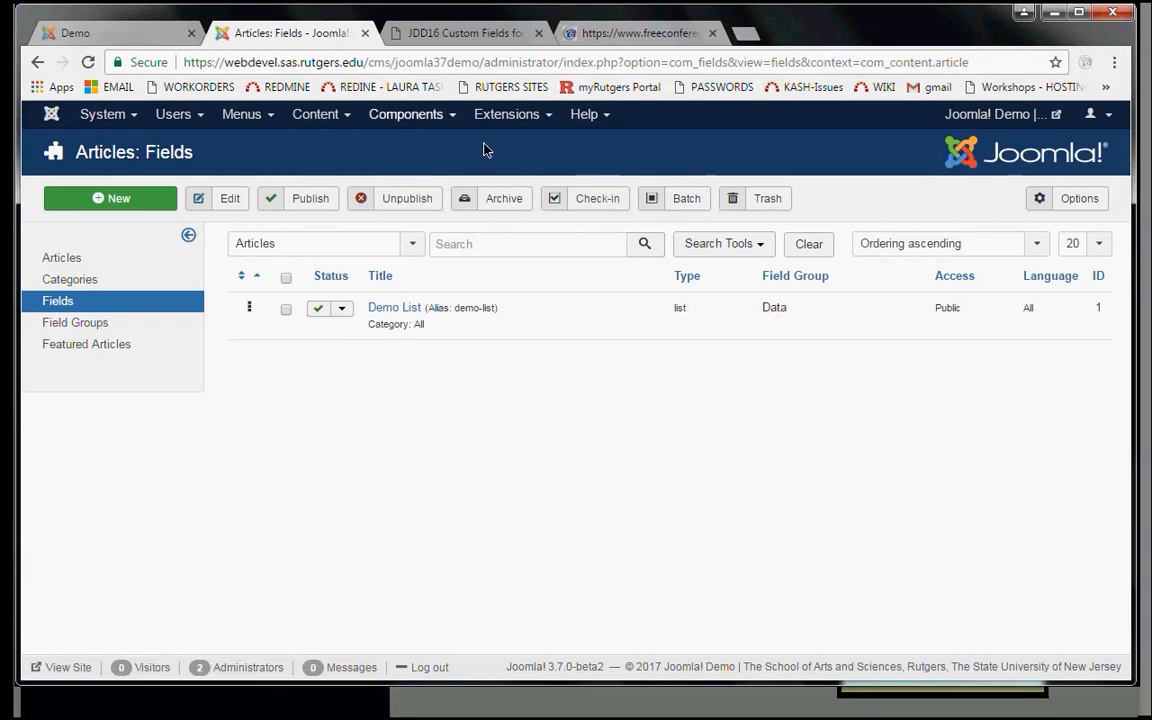
left_click(414, 114)
mouse_move(427, 166)
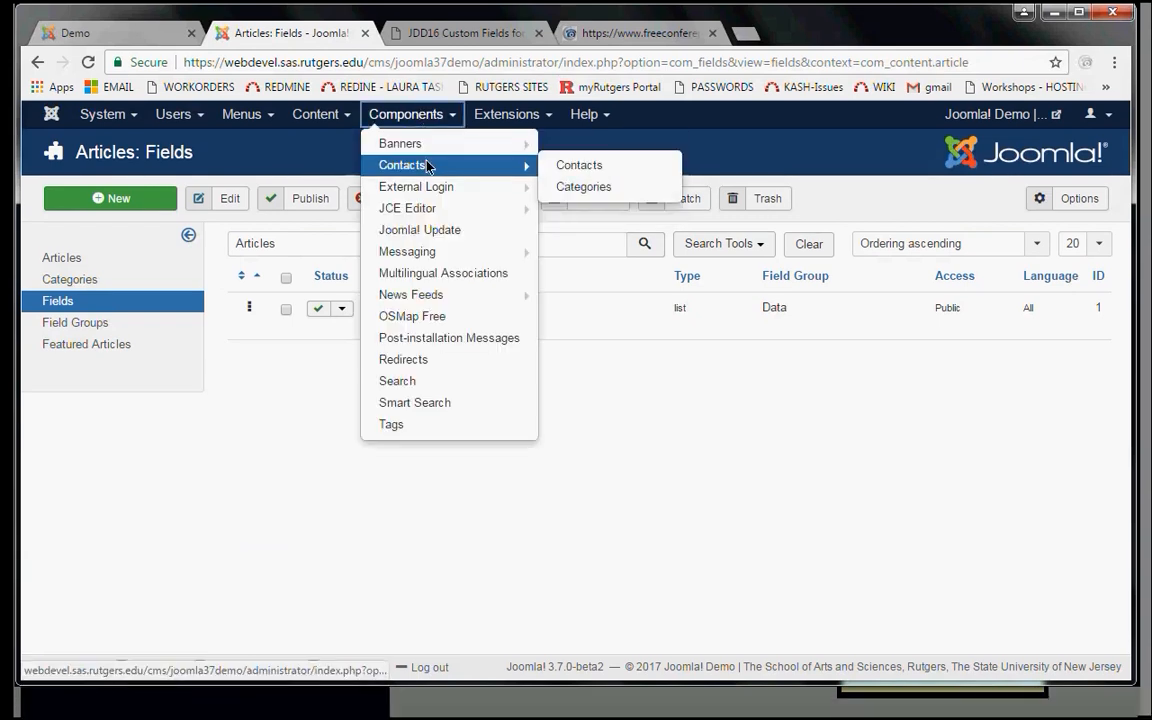
left_click(427, 166)
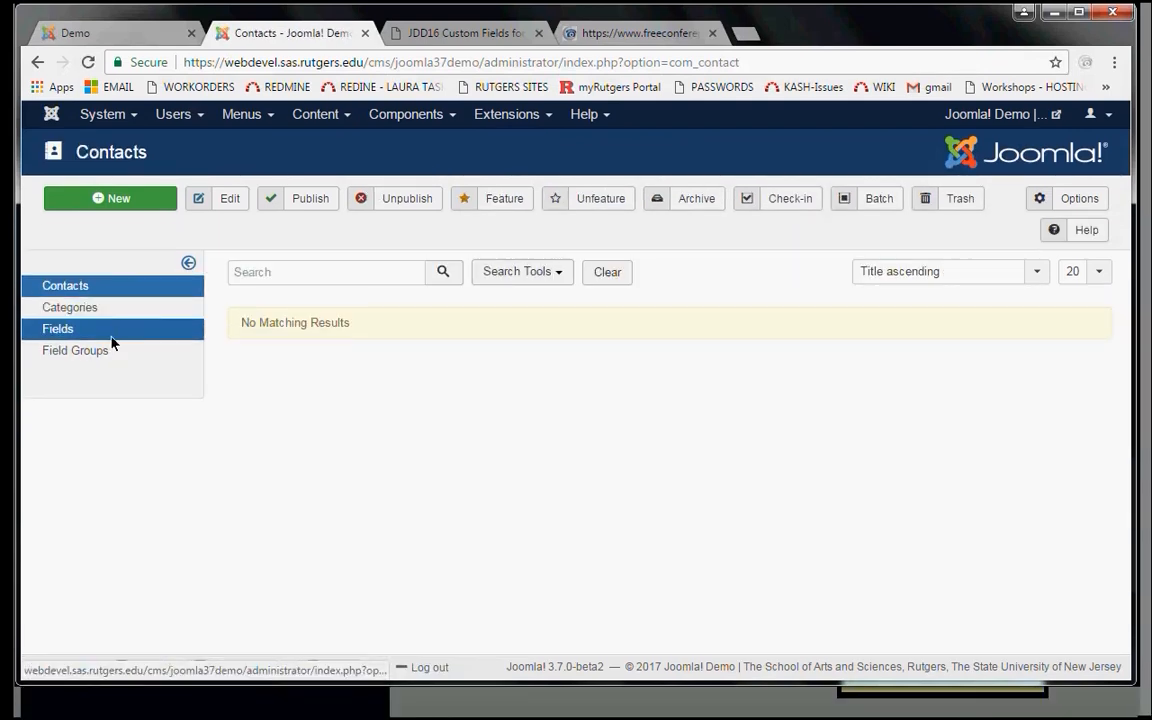
left_click(111, 336)
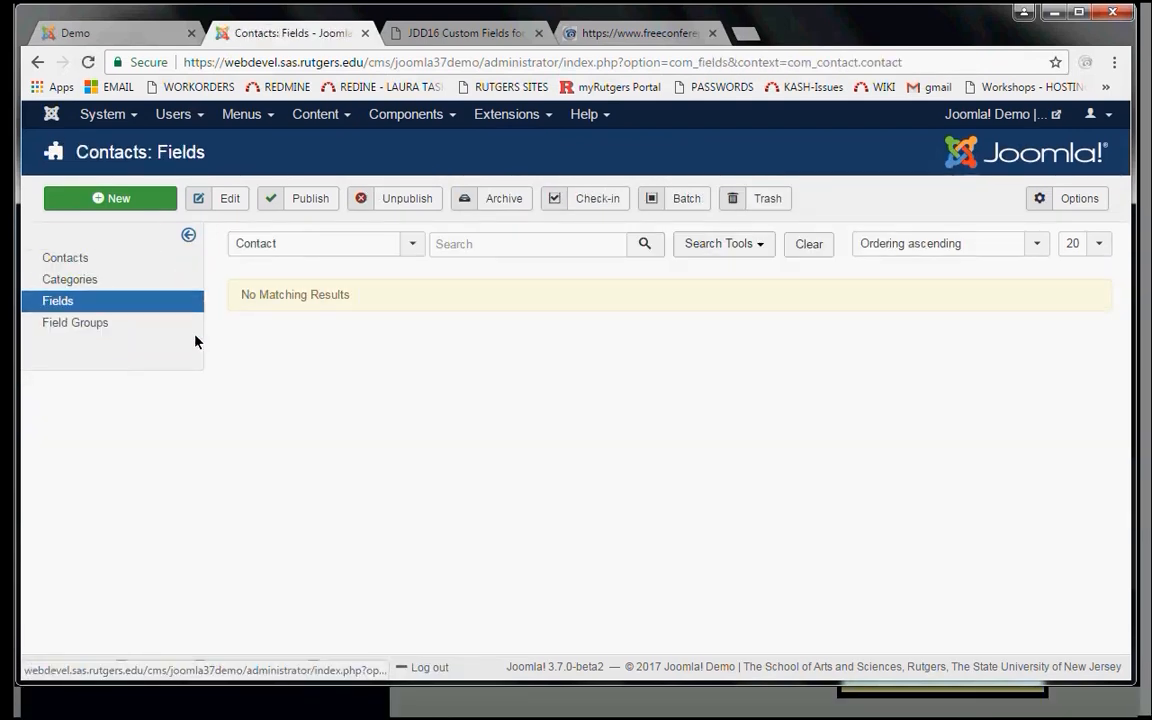
left_click(415, 255)
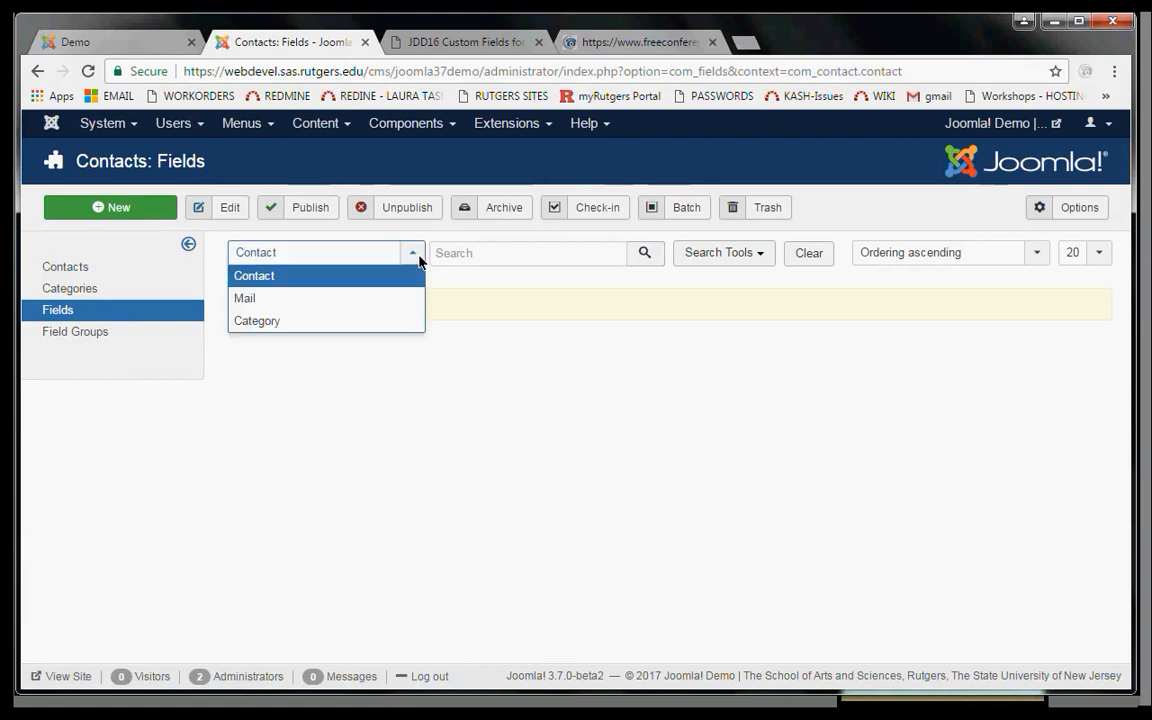
left_click(388, 300)
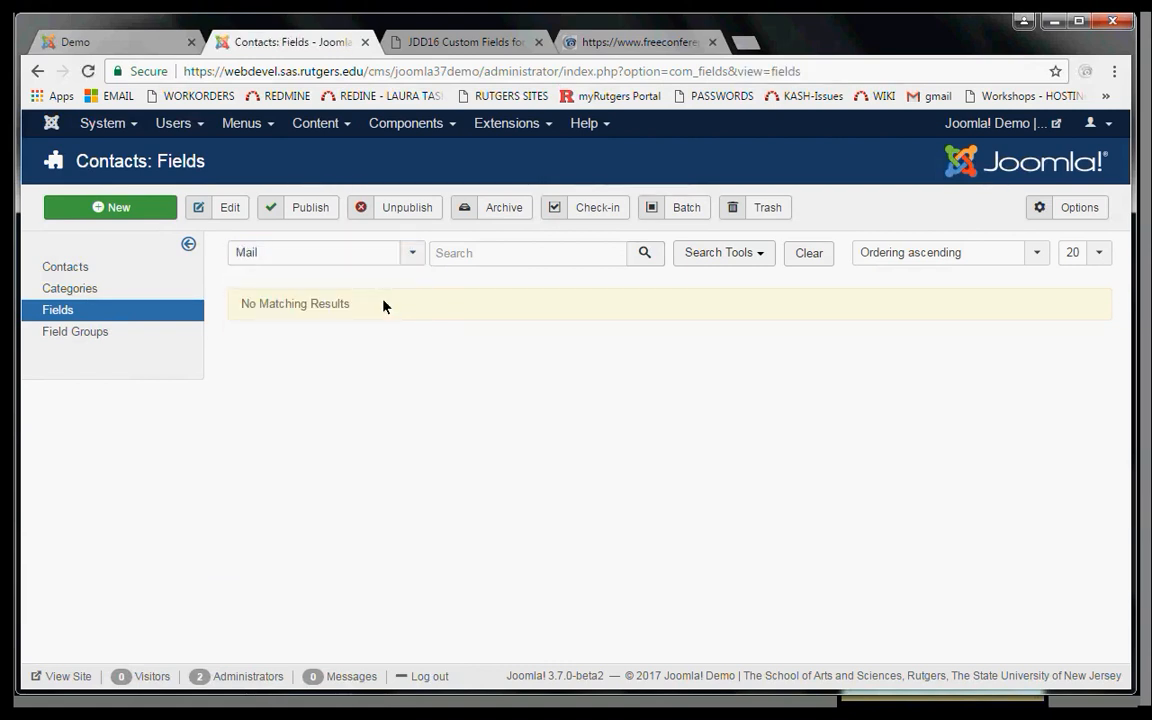
Start a new contact mail field titled Department with the type List (list)
left_click(150, 209)
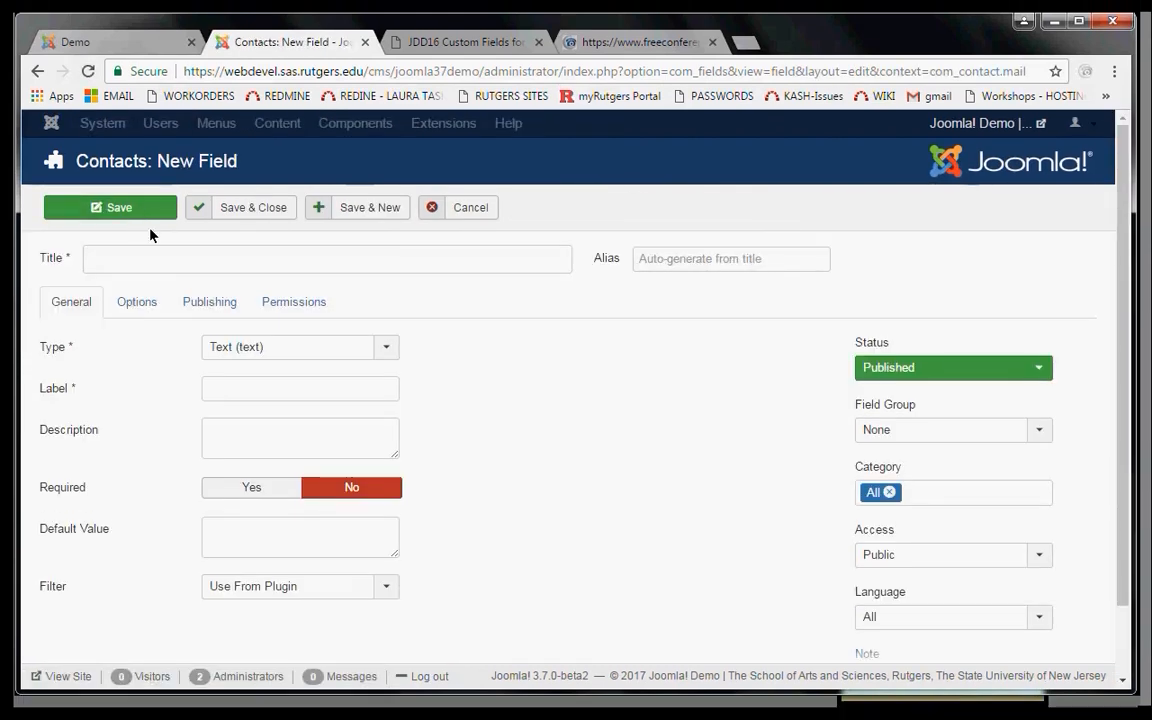
left_click(243, 264)
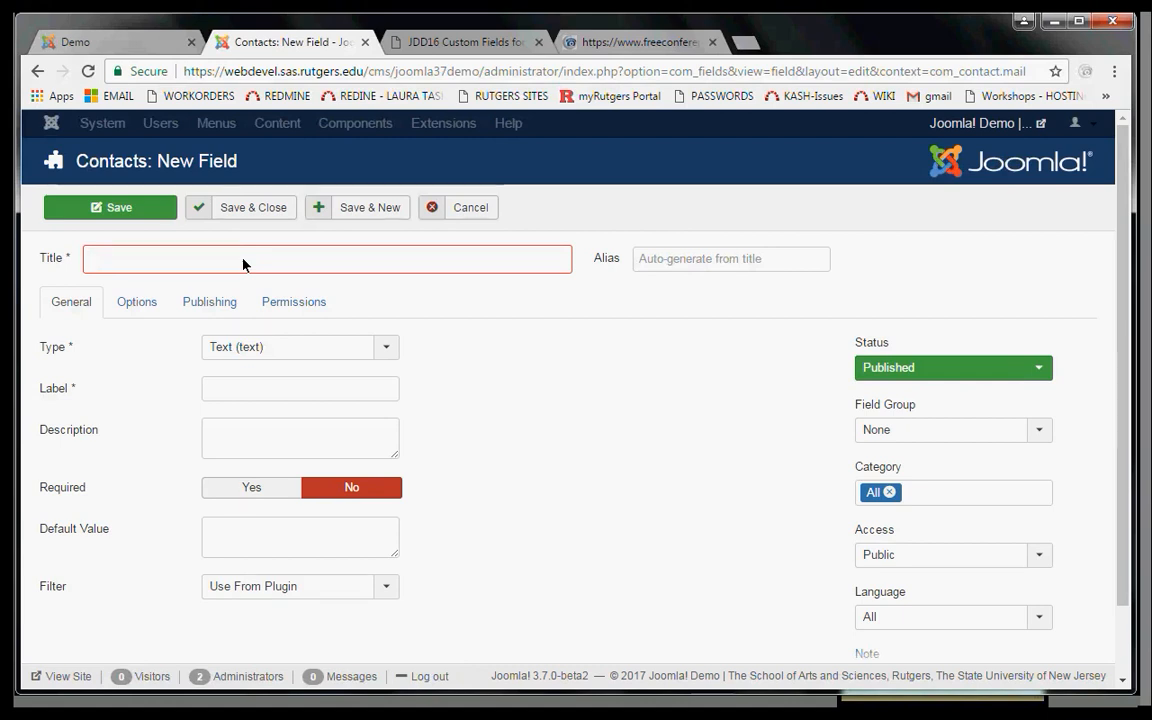
type("Department")
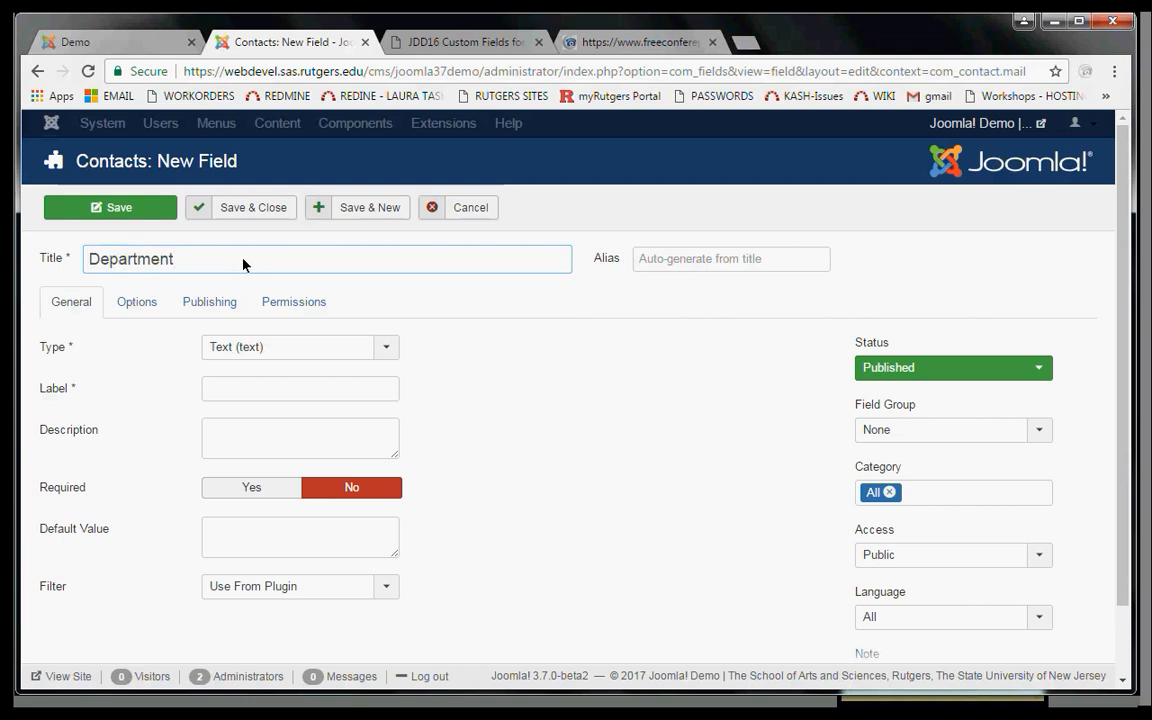
left_click(362, 349)
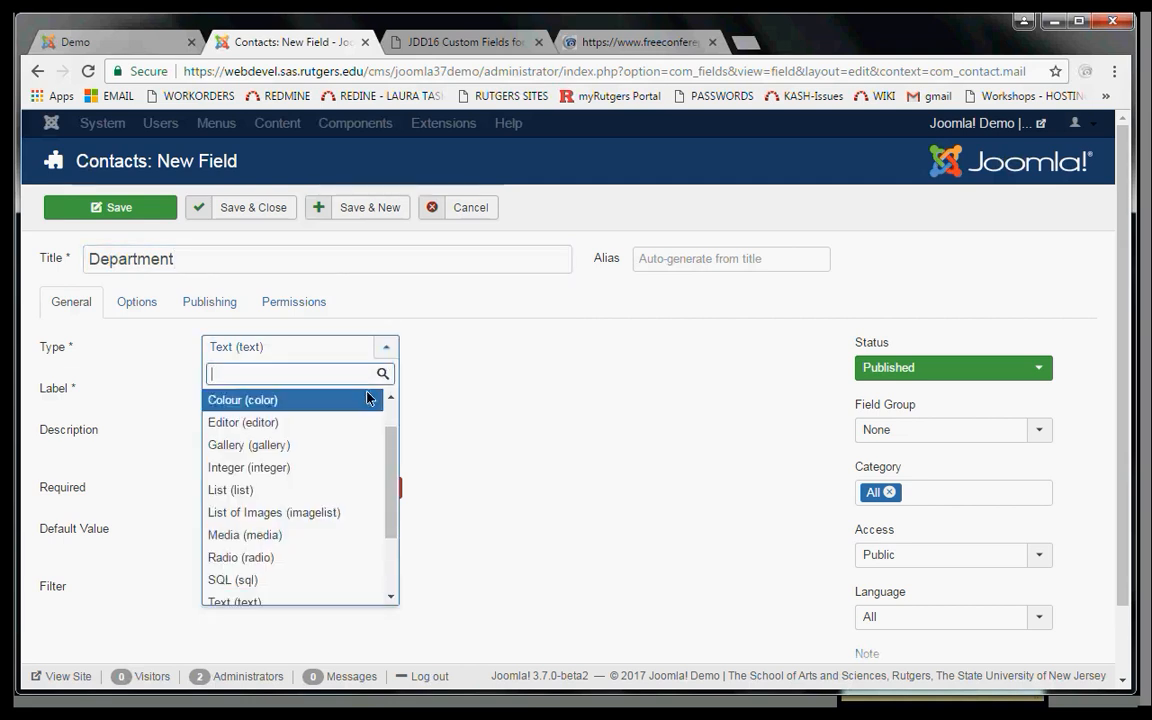
left_click(300, 490)
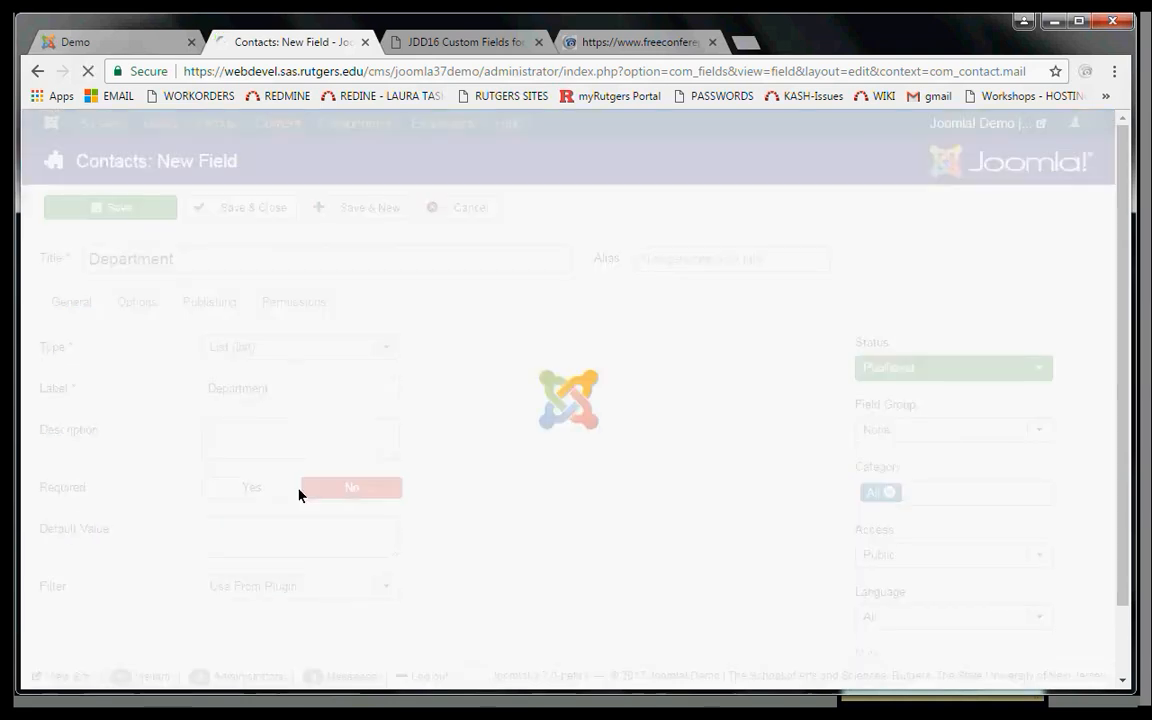
Add a list option to the Department field with the text Sales and the value sales
scroll(576, 496, "down", 1)
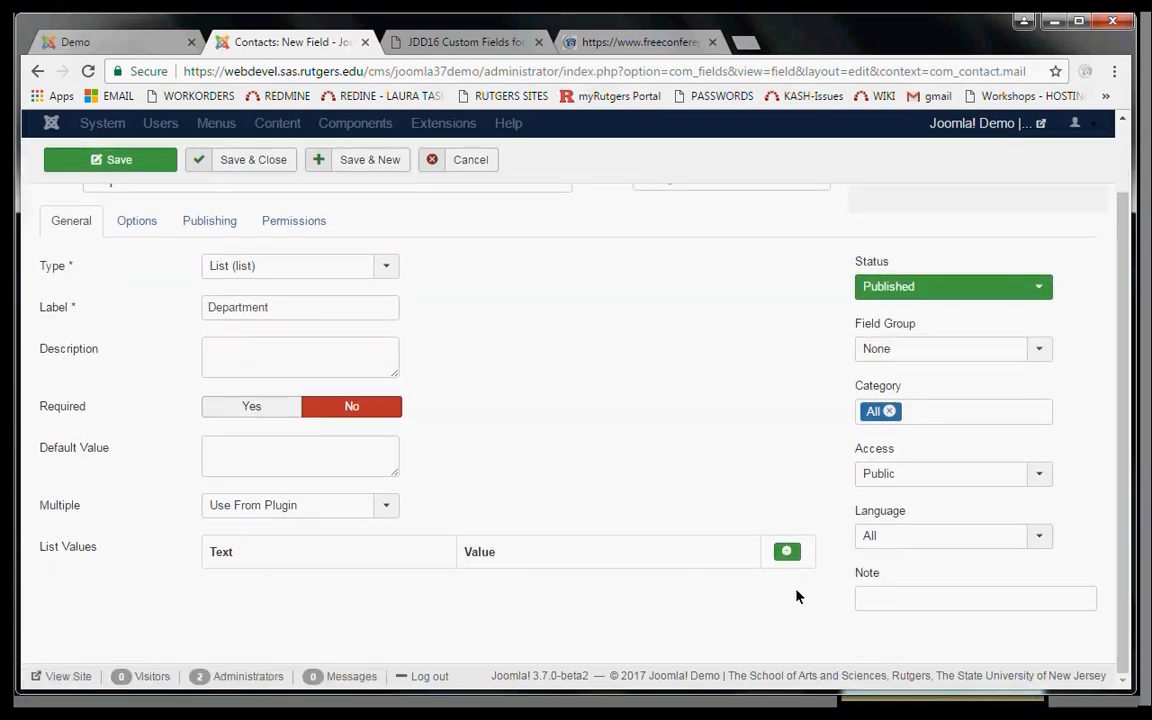
left_click(787, 553)
left_click(360, 591)
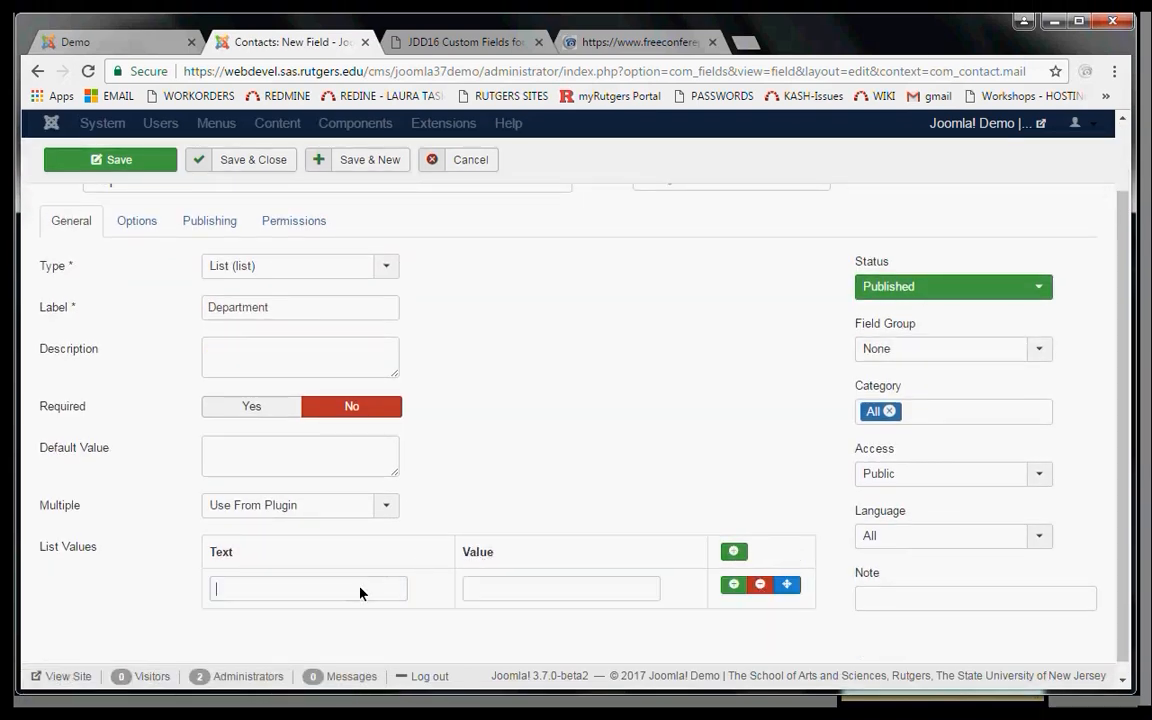
type("Sales")
key("Tab")
type("sales")
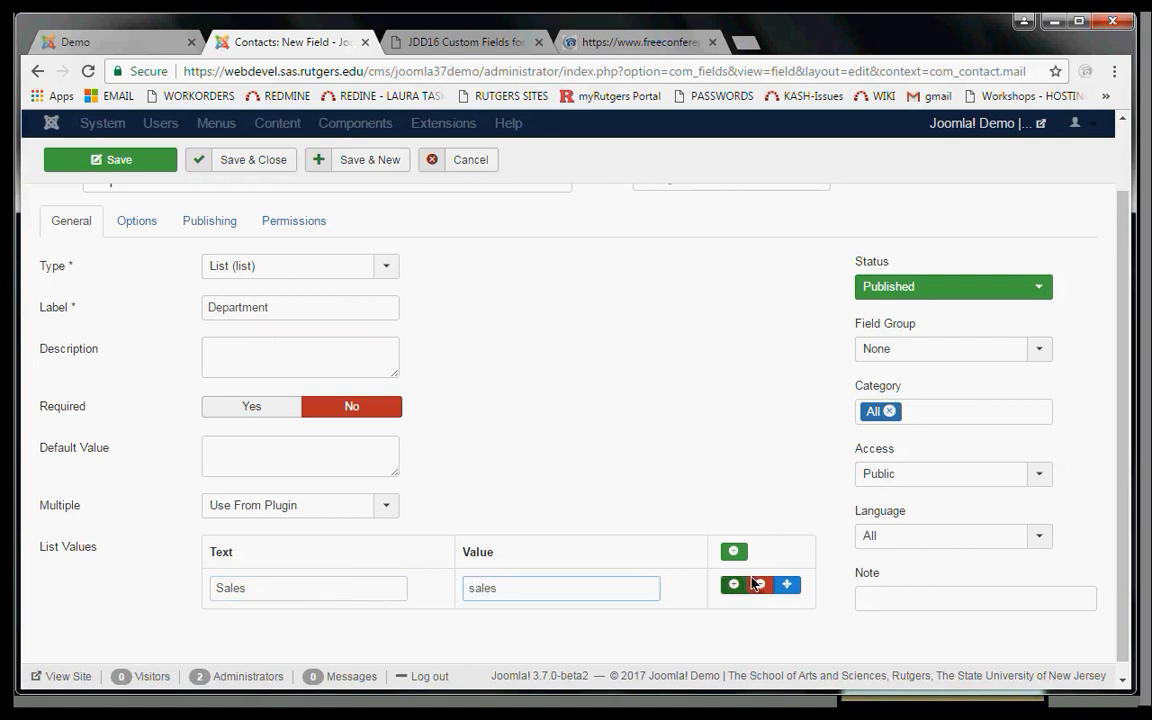
Add a second list option with the text Support and the value support, and save and close the Department field
left_click(786, 584)
left_click(355, 629)
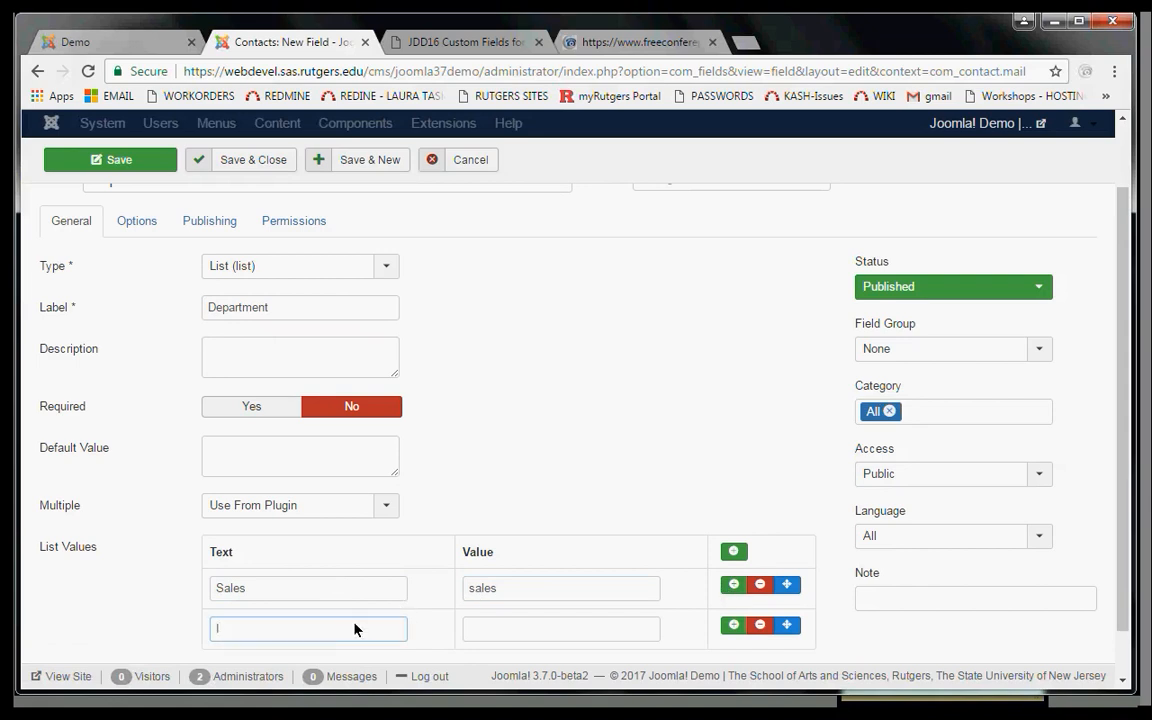
type("Suppo")
key("Tab")
type("support")
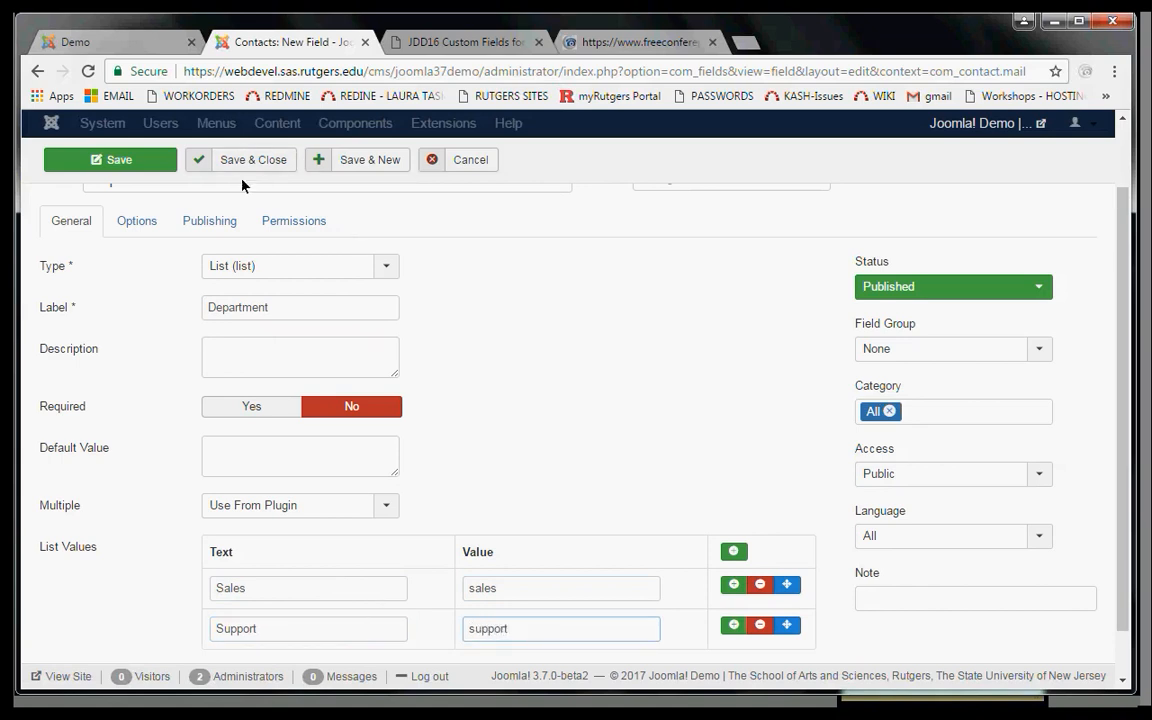
scroll(260, 238, "up", 2)
left_click(256, 209)
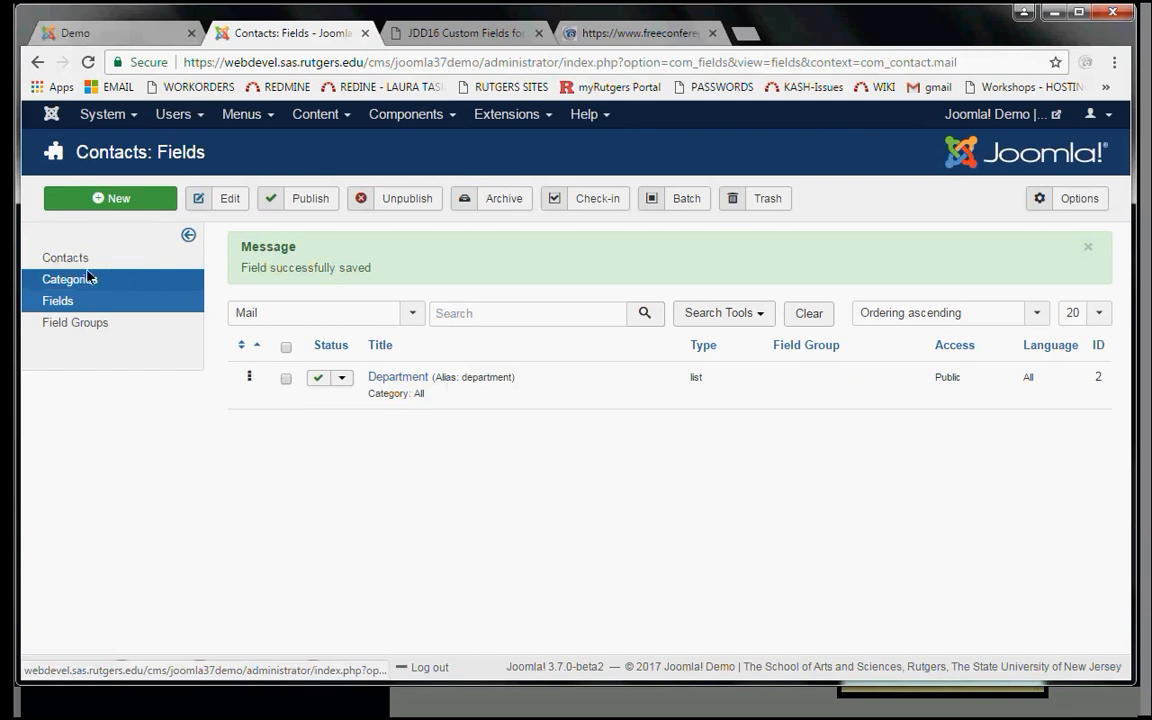
Create a contact named COntact, link it to the super user with ID 939, and save and close it
left_click(78, 267)
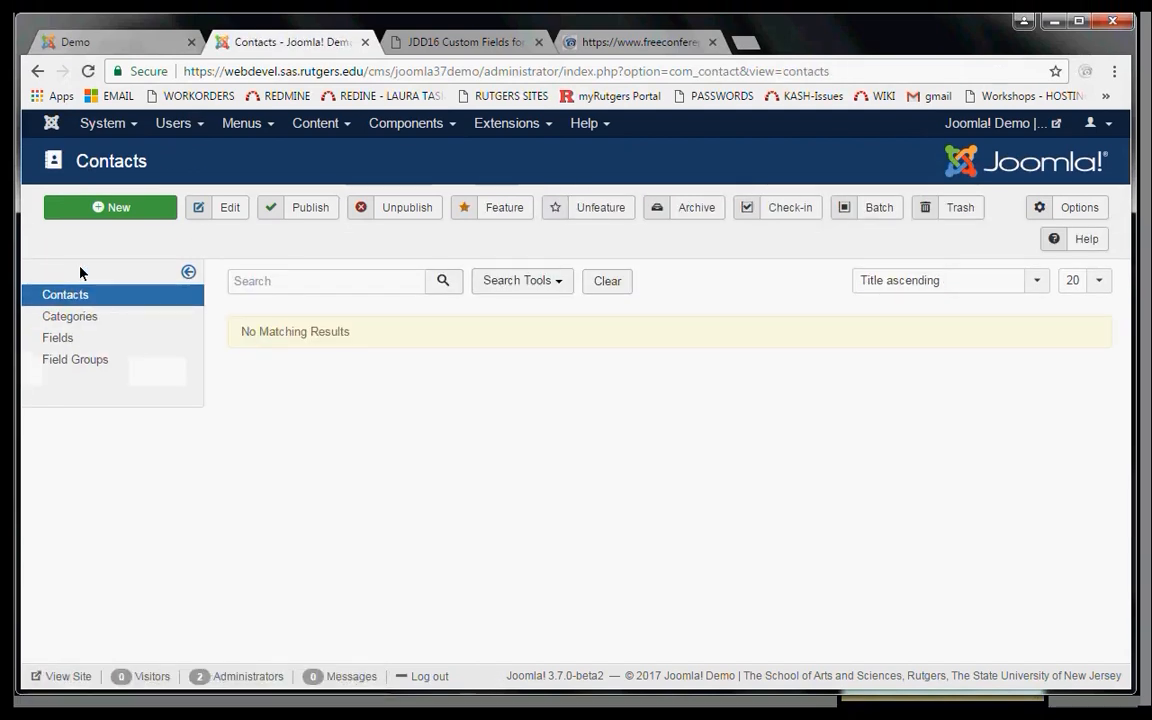
left_click(131, 204)
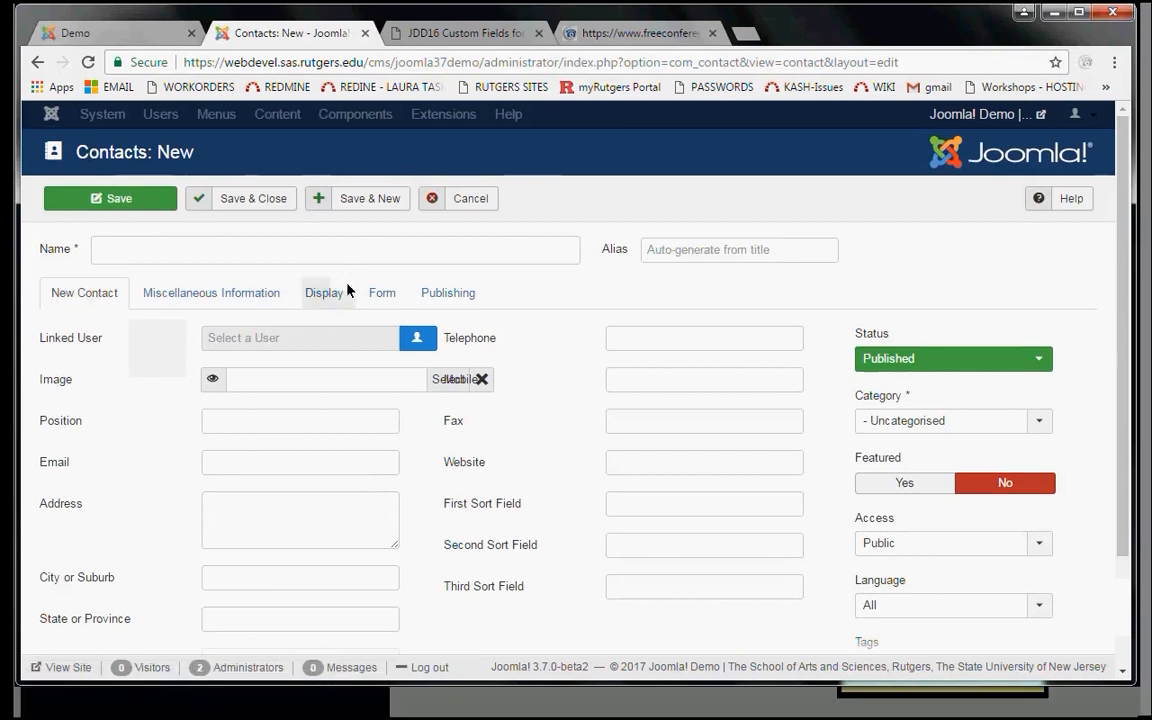
left_click(417, 346)
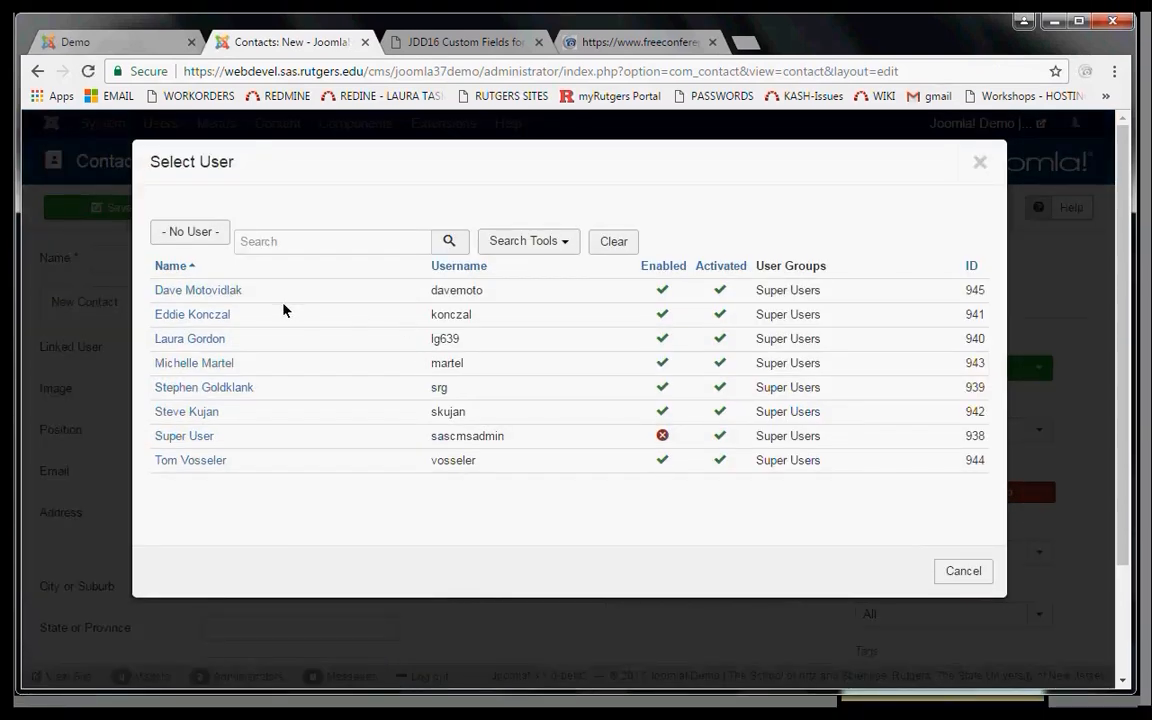
left_click(225, 387)
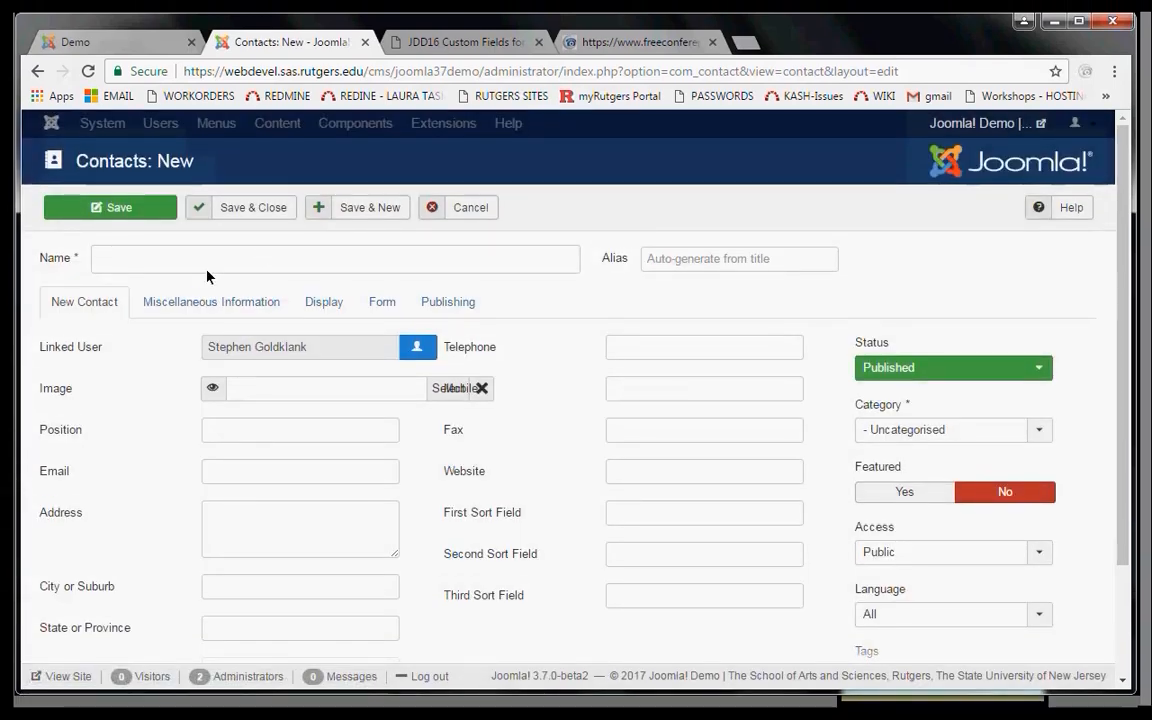
left_click(207, 258)
type("COntact")
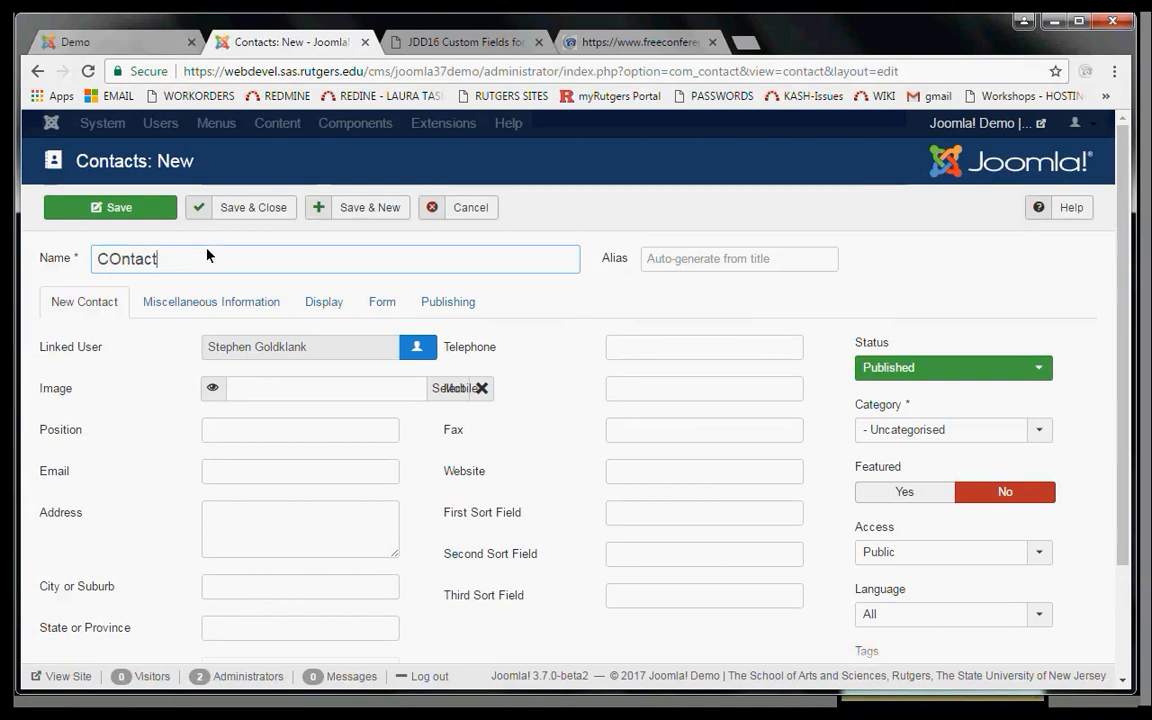
left_click(236, 219)
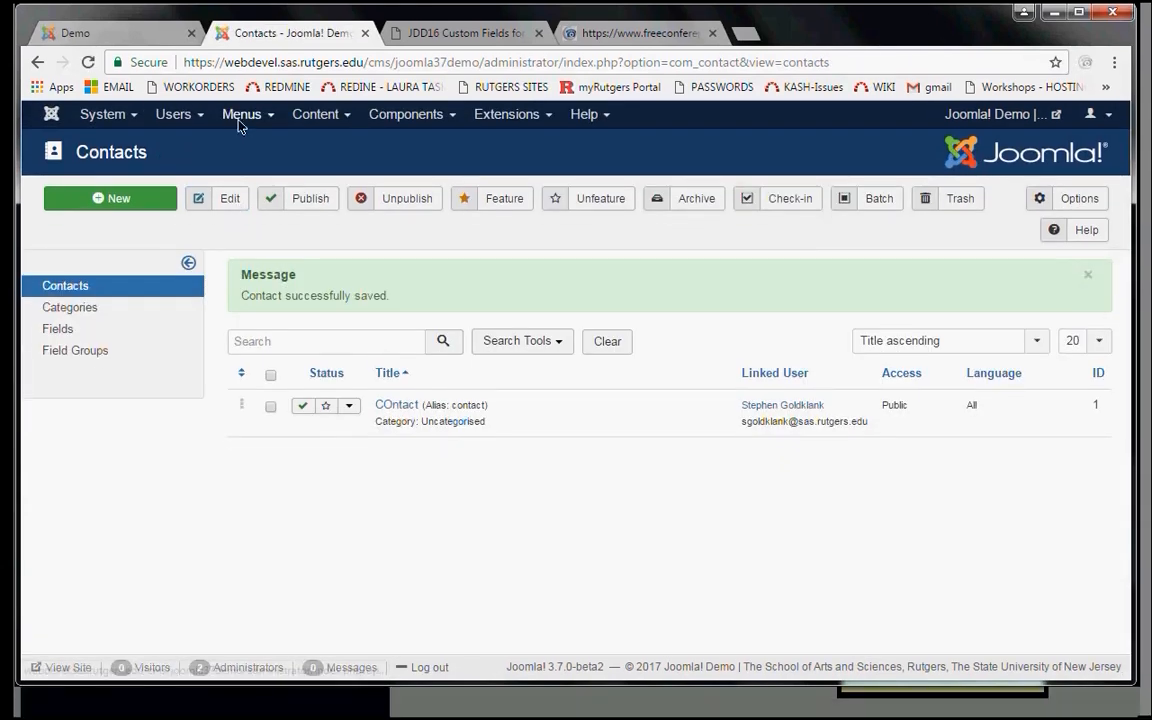
Start a new Main Menu item of the type Single Contact
left_click(241, 123)
mouse_move(288, 232)
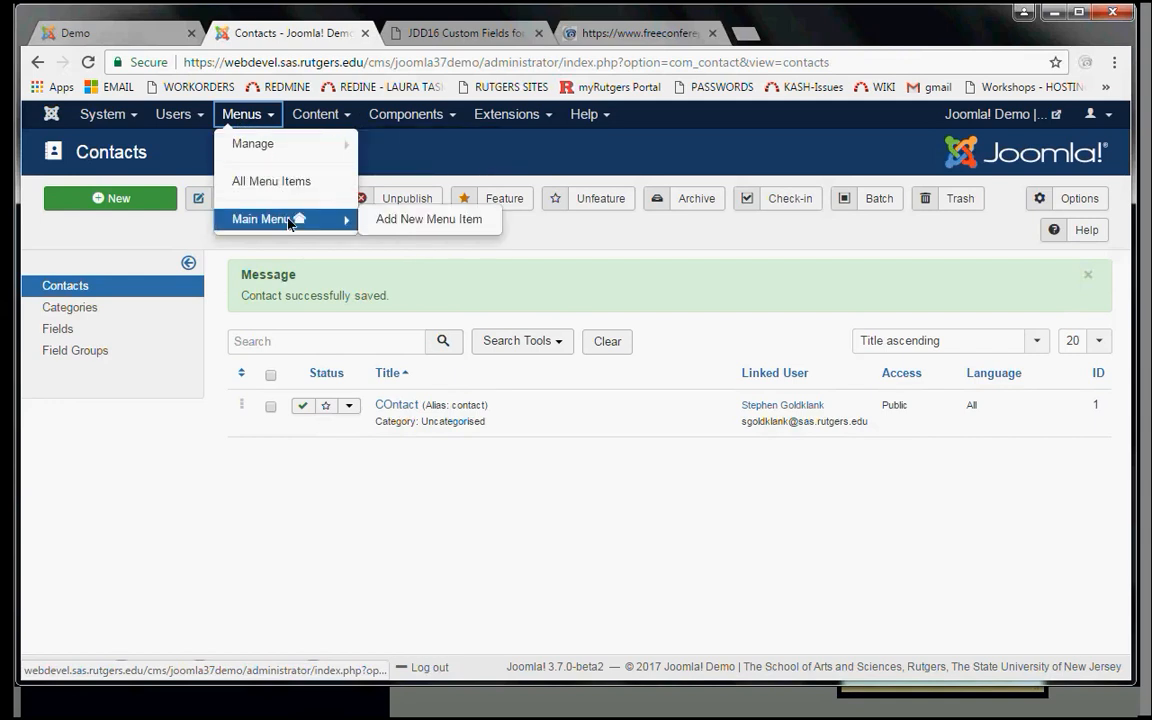
left_click(404, 222)
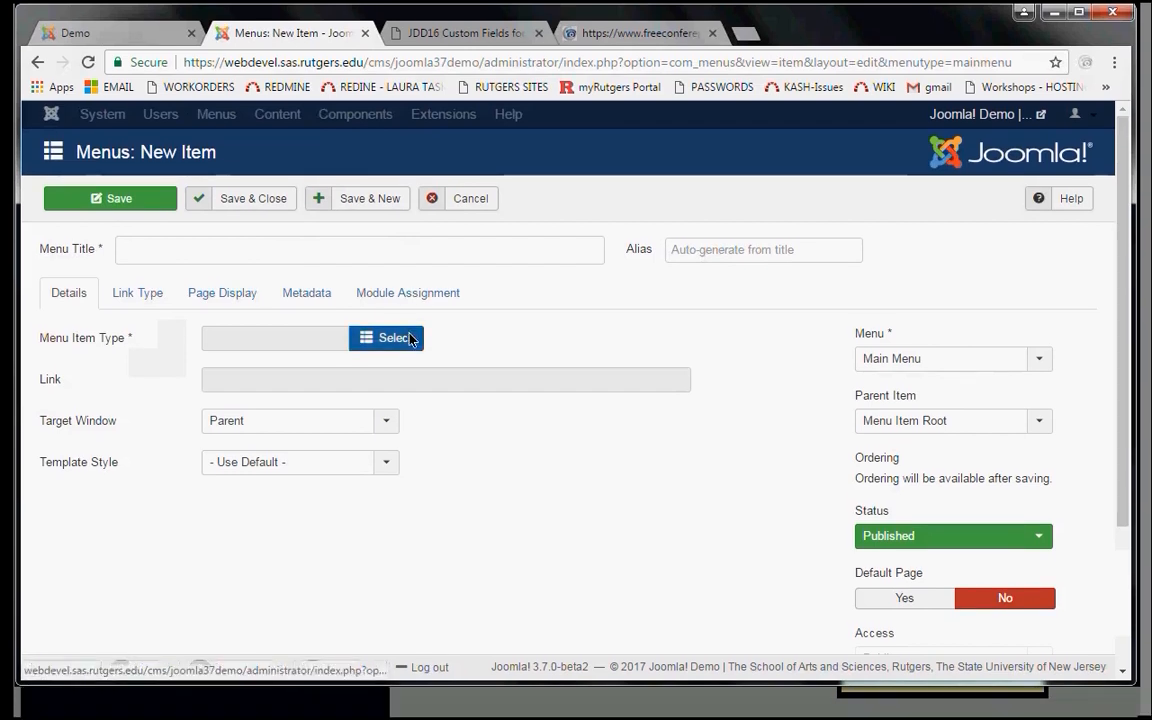
left_click(394, 338)
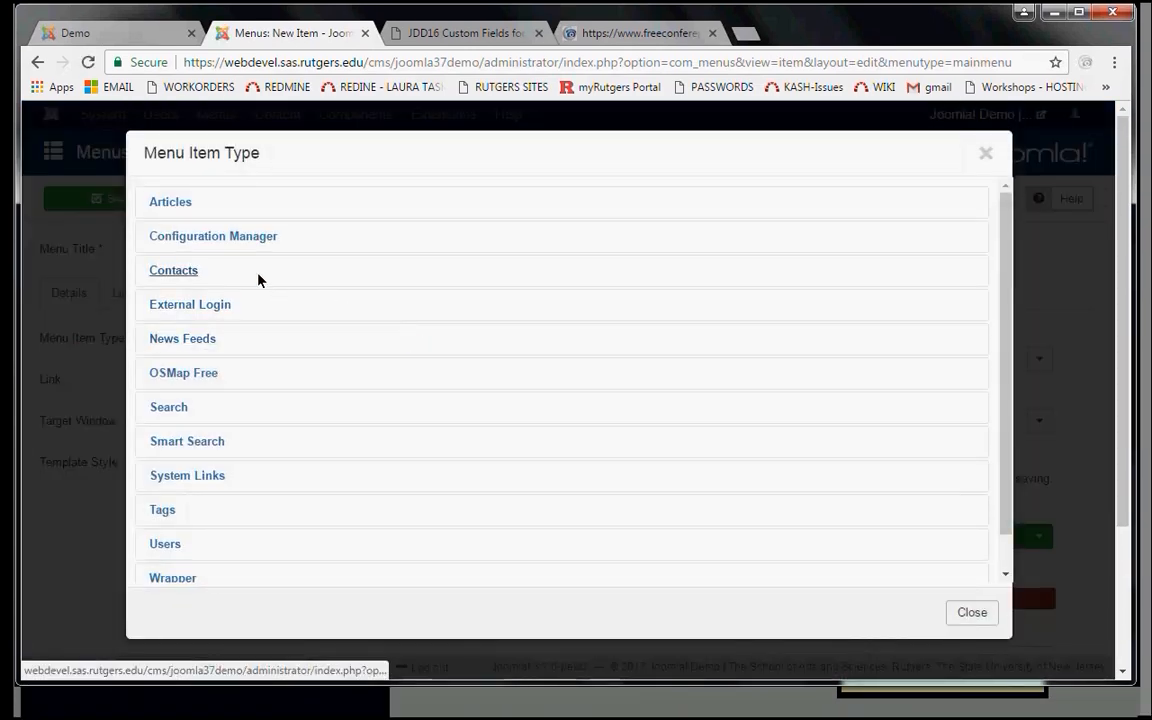
left_click(256, 274)
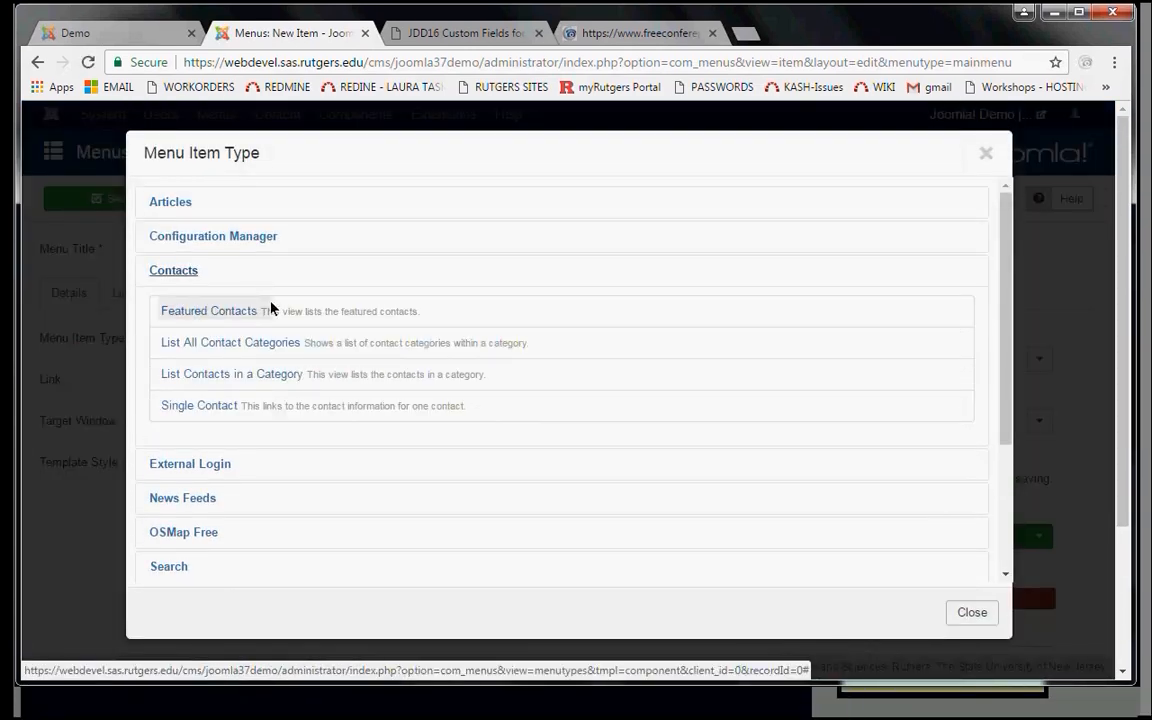
left_click(240, 405)
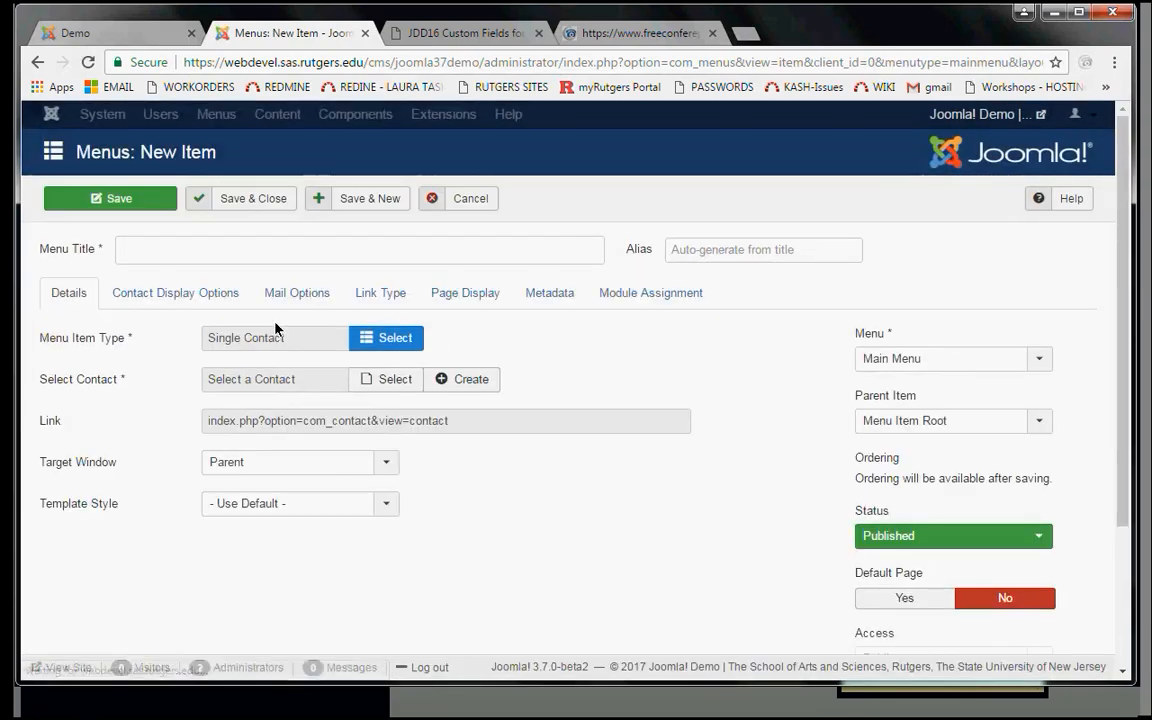
Assign the contact COntact to the menu item, title it Contact and save it
left_click(391, 379)
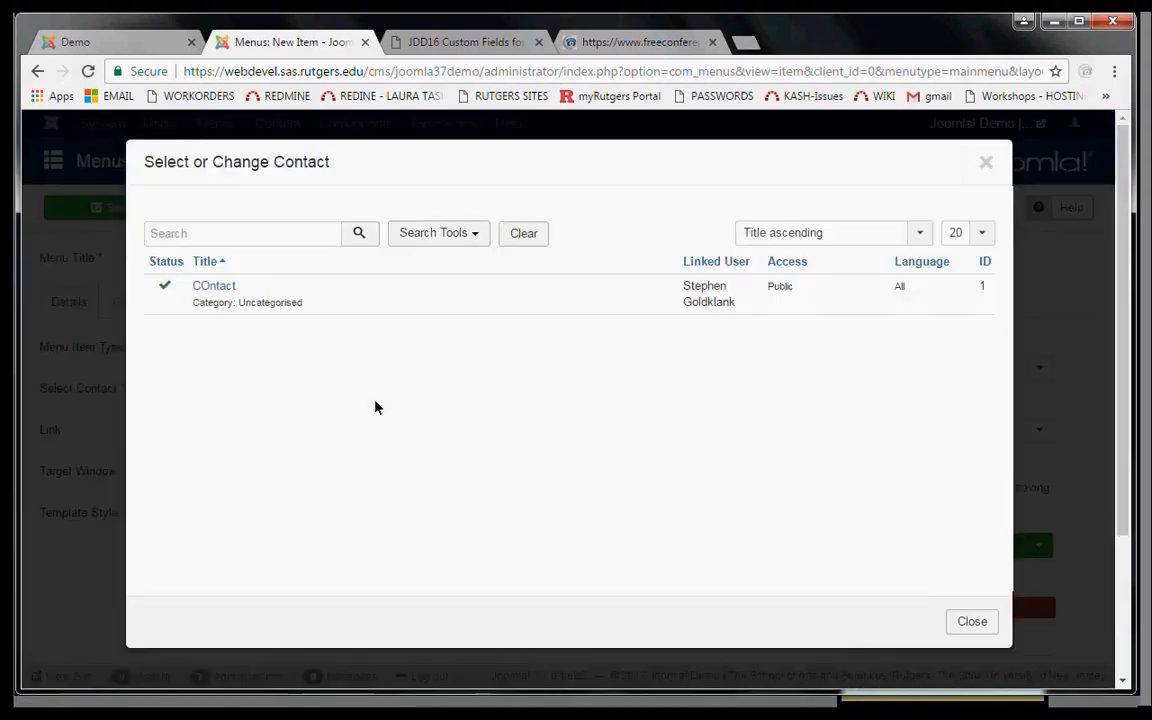
left_click(220, 285)
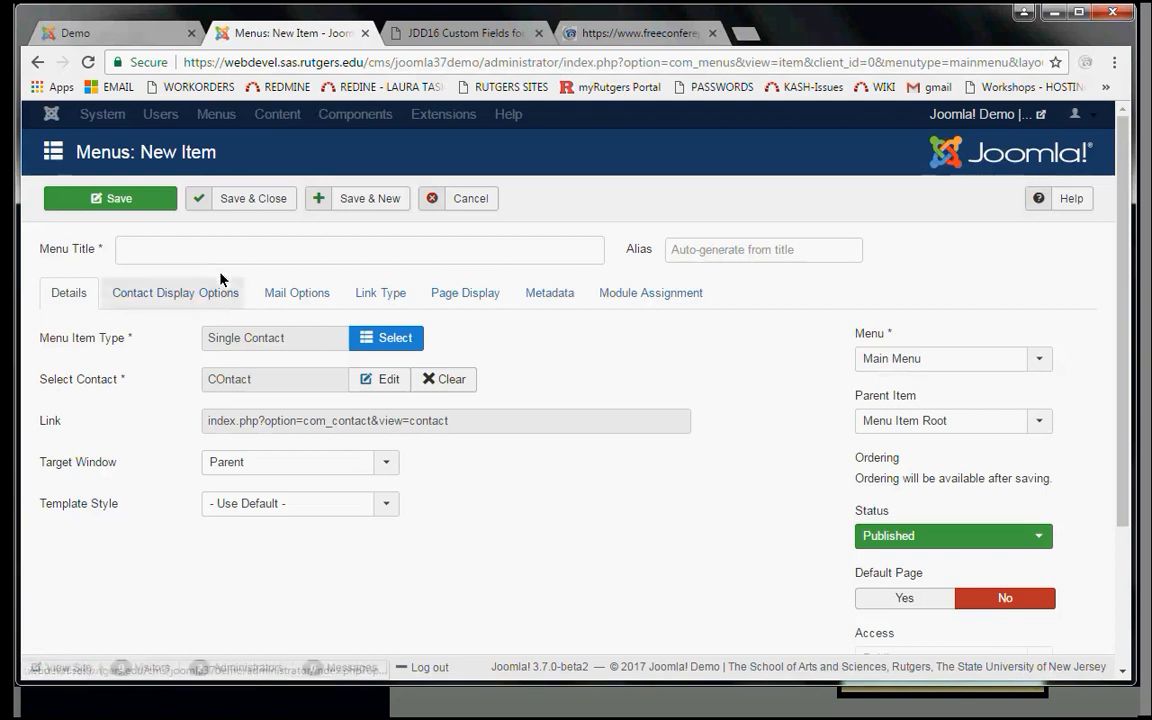
left_click(216, 246)
type("Contact")
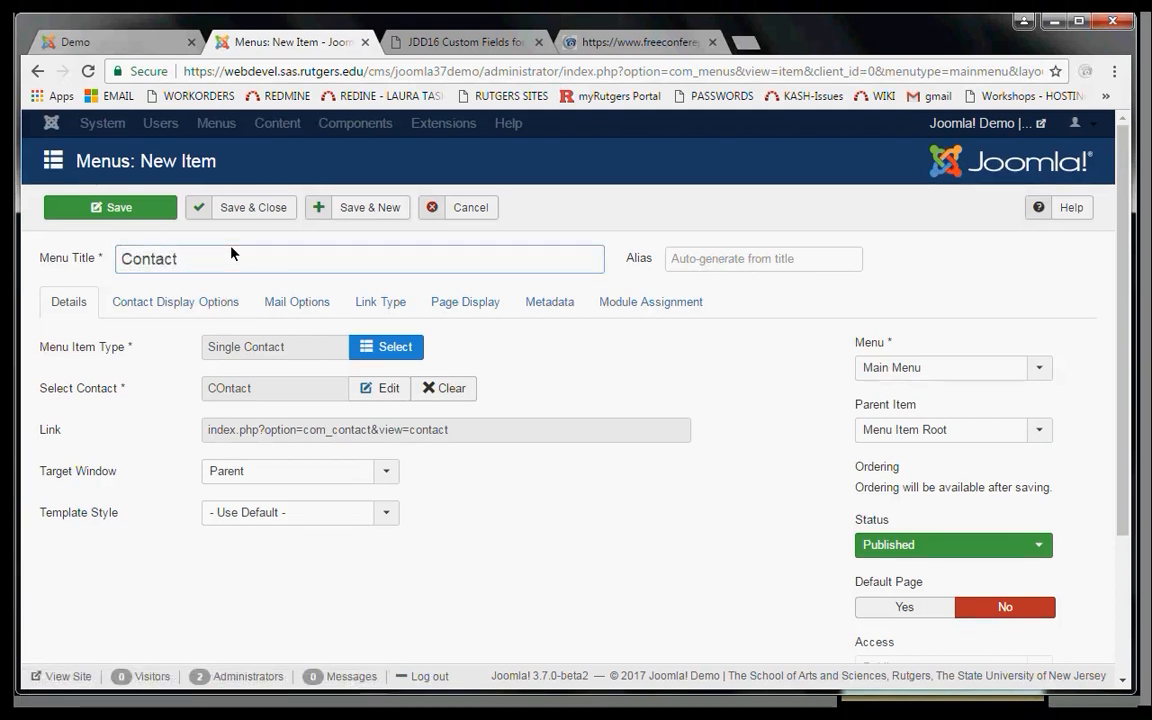
left_click(150, 207)
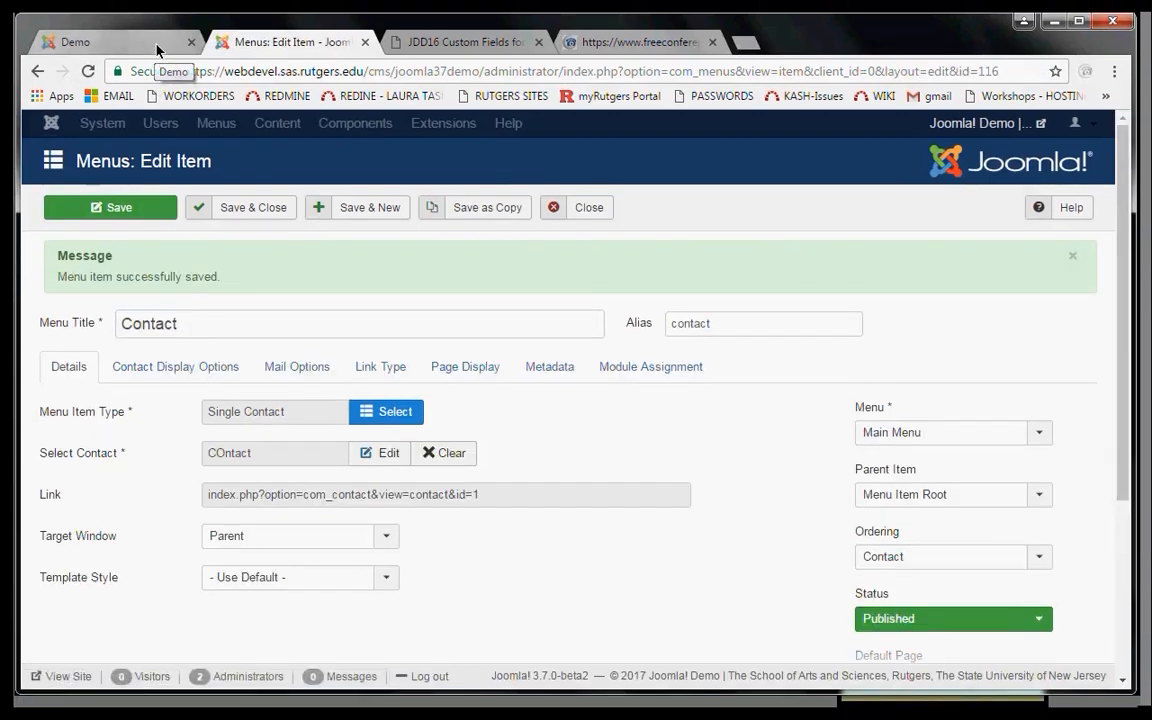
Open the Contact page on the site and check the Department field in its contact form
left_click(140, 42)
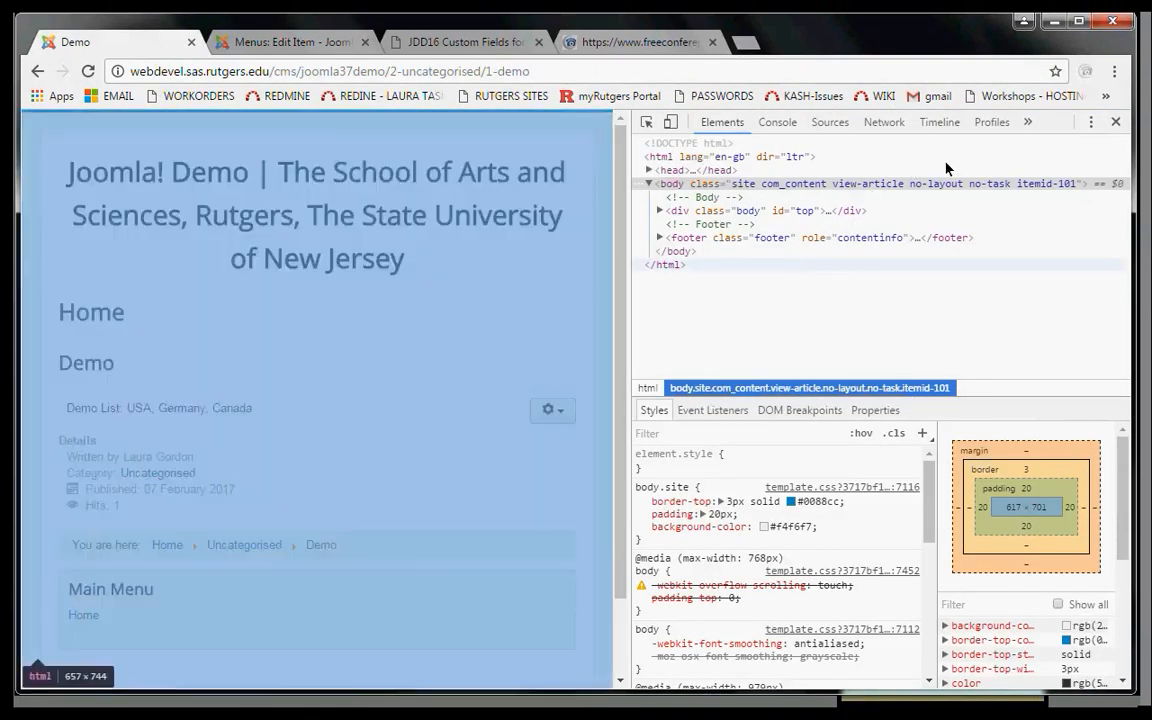
left_click(1117, 122)
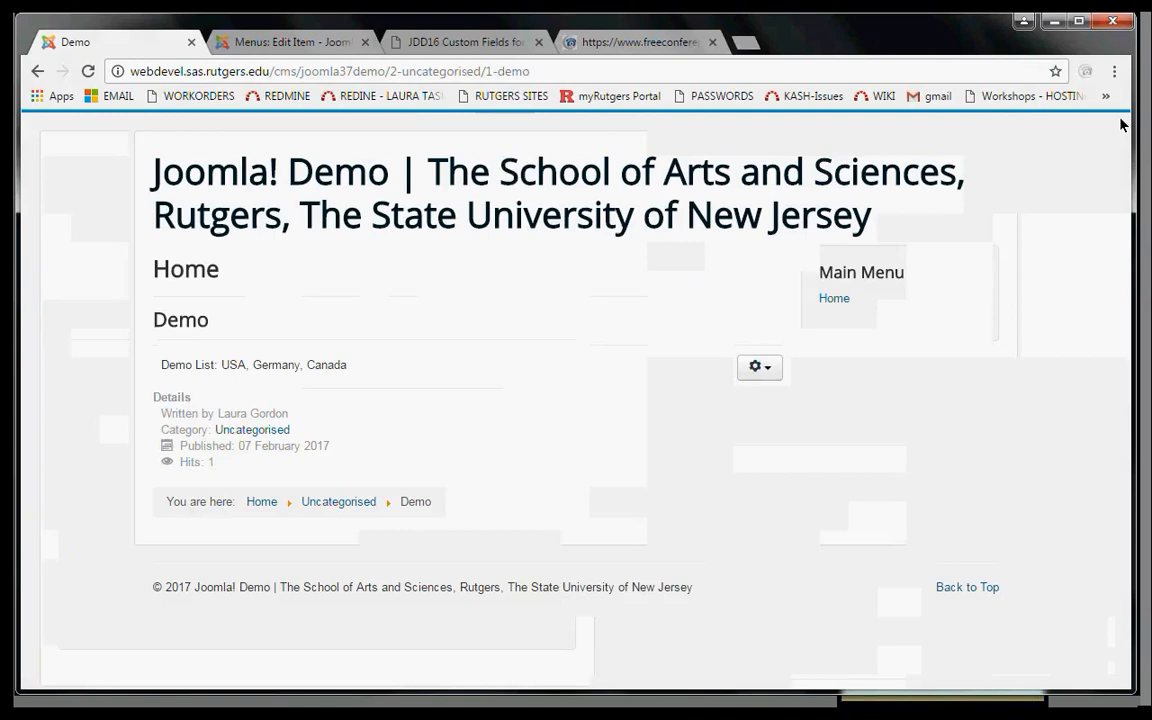
left_click(845, 301)
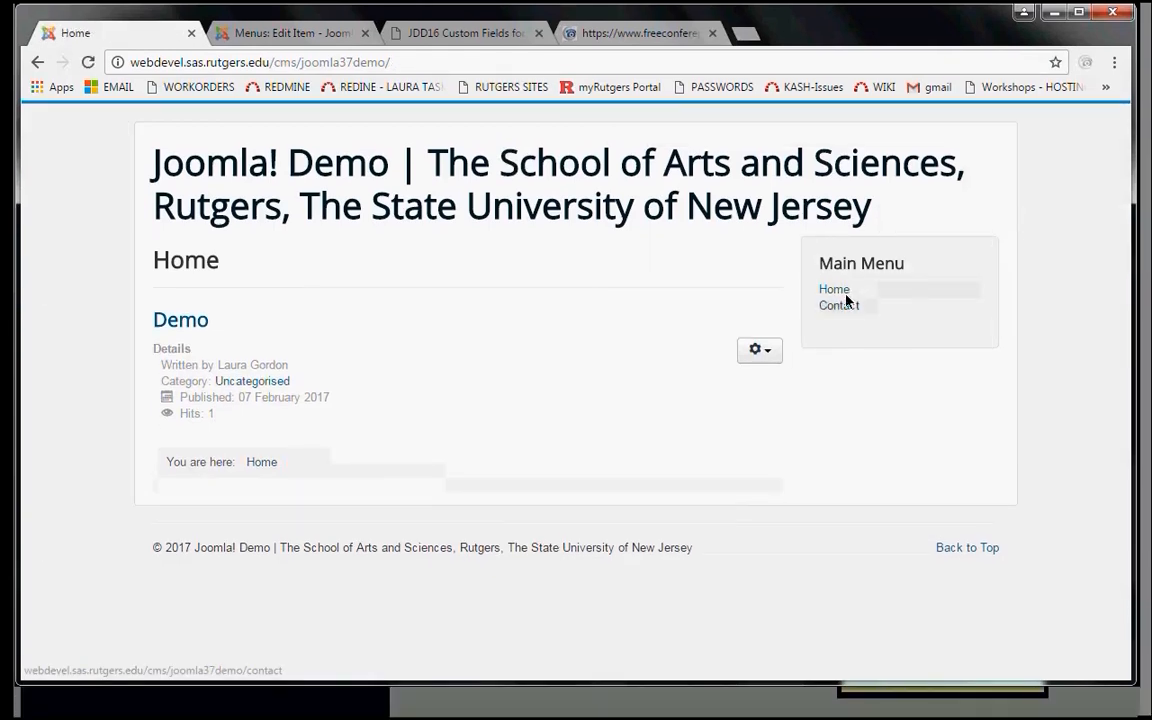
left_click(850, 313)
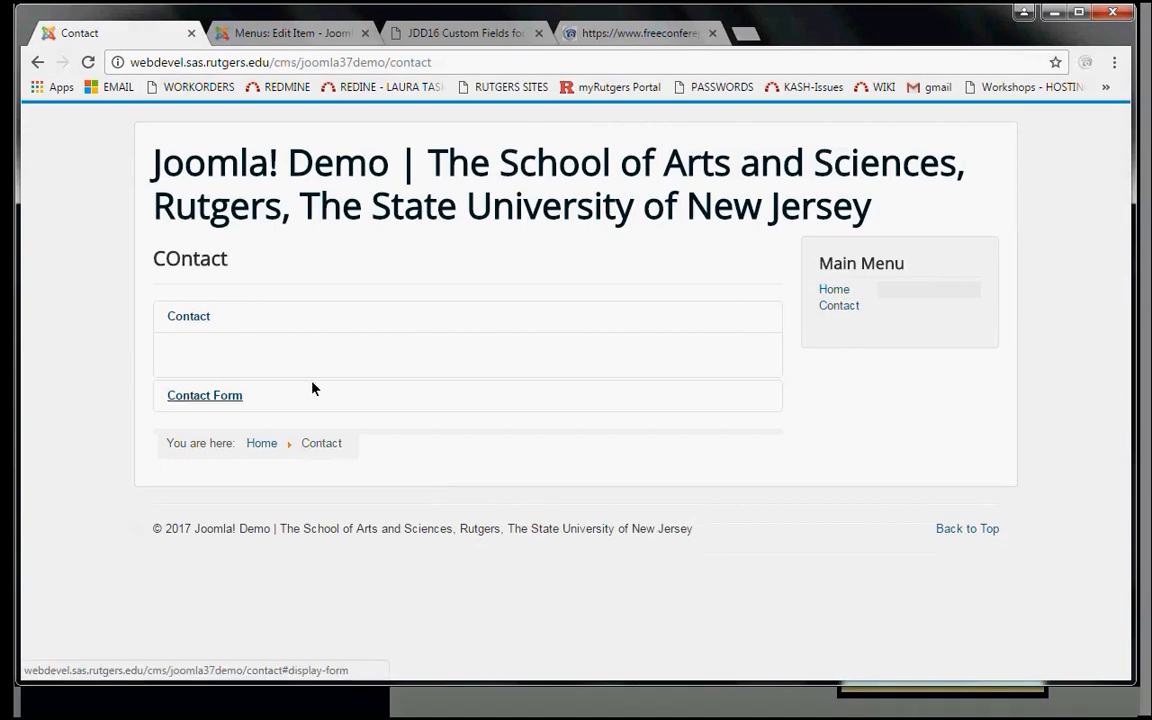
left_click(263, 403)
scroll(852, 435, "down", 5)
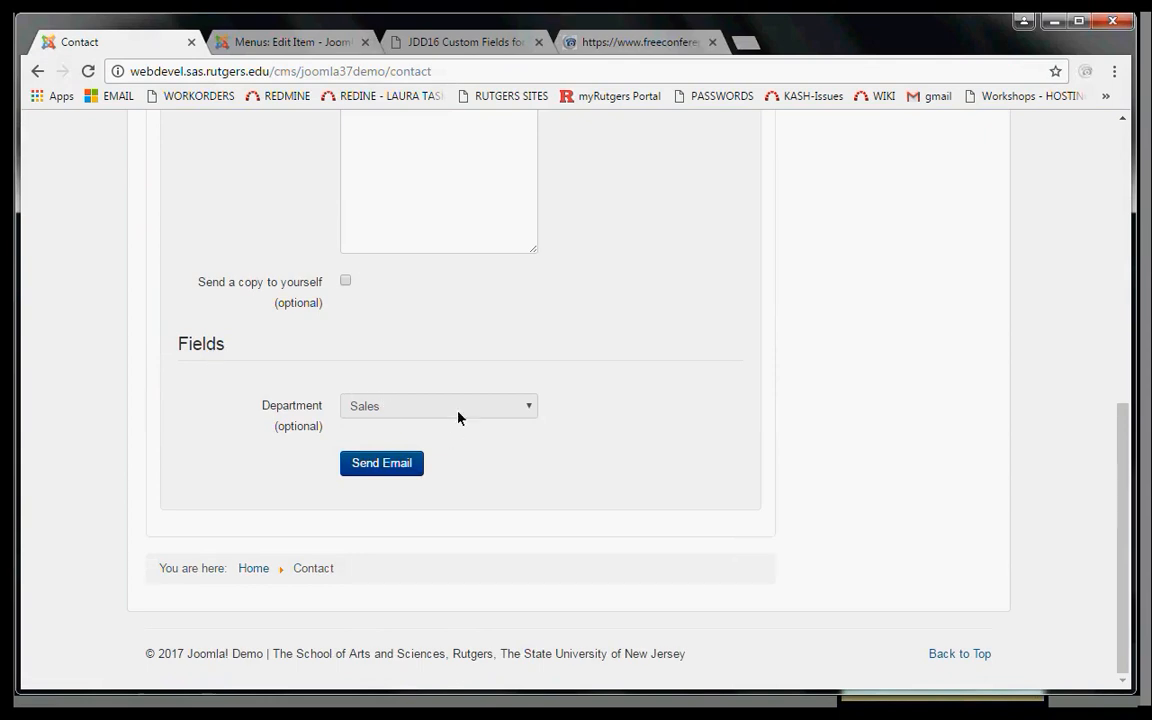
Return to the administrator, close the Contact menu item and open the permission settings in the Contacts component's options
left_click(322, 43)
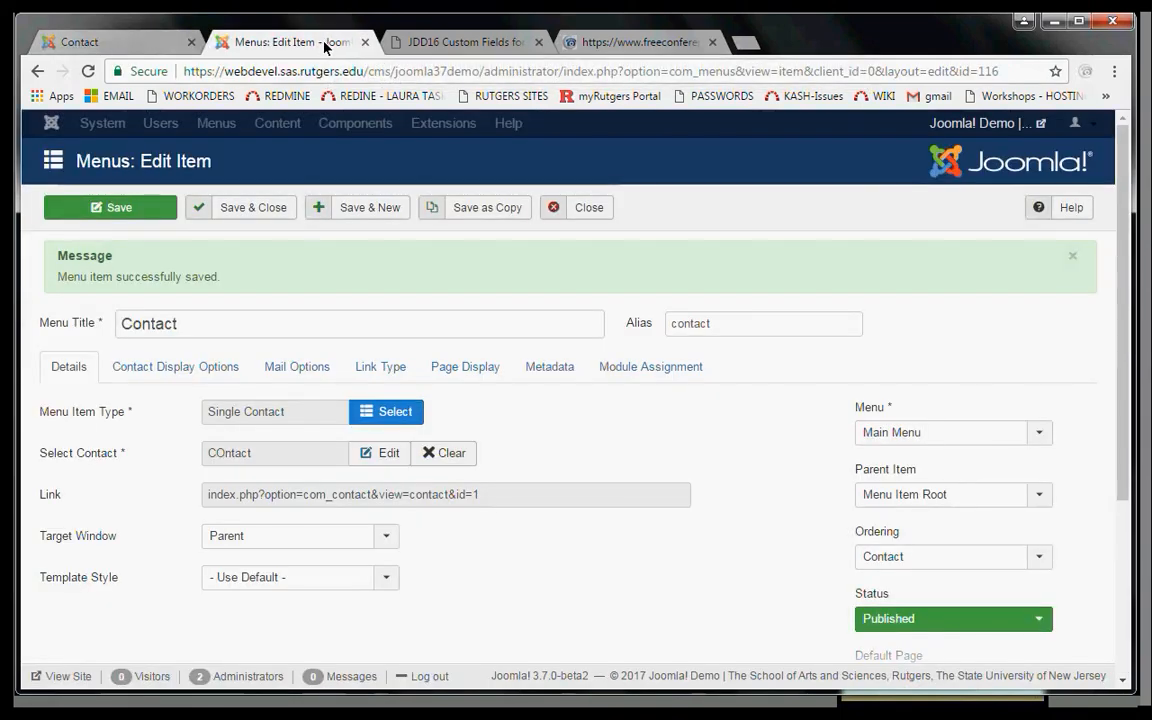
left_click(585, 208)
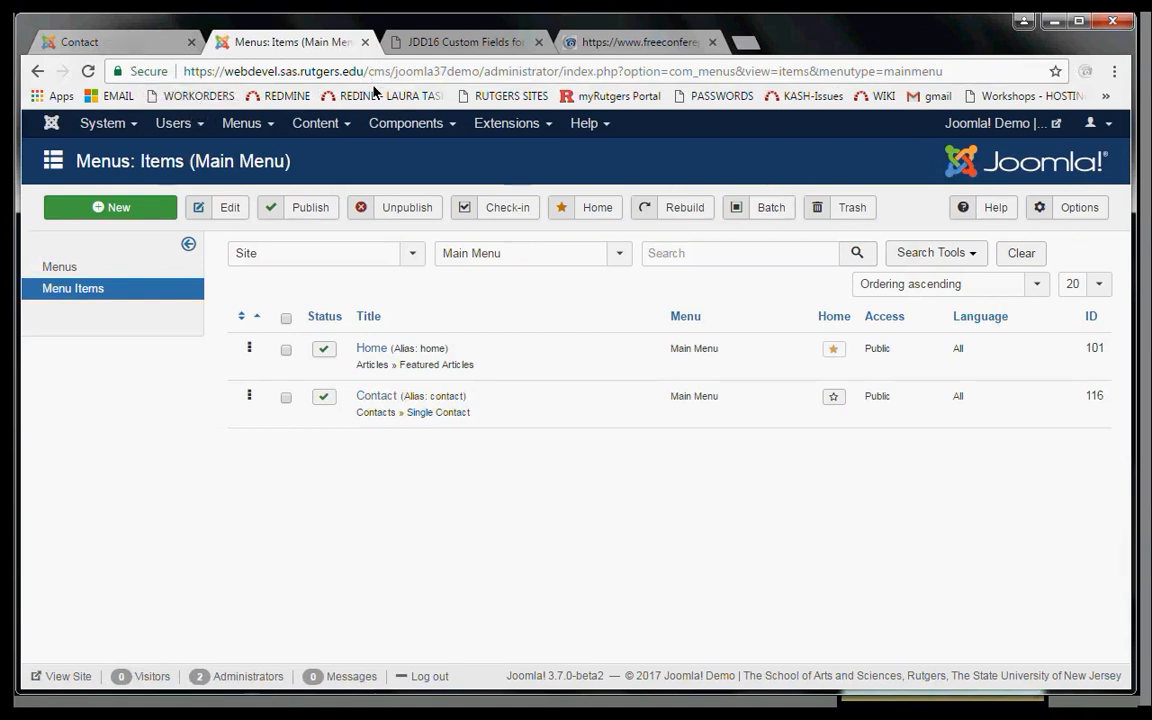
left_click(395, 114)
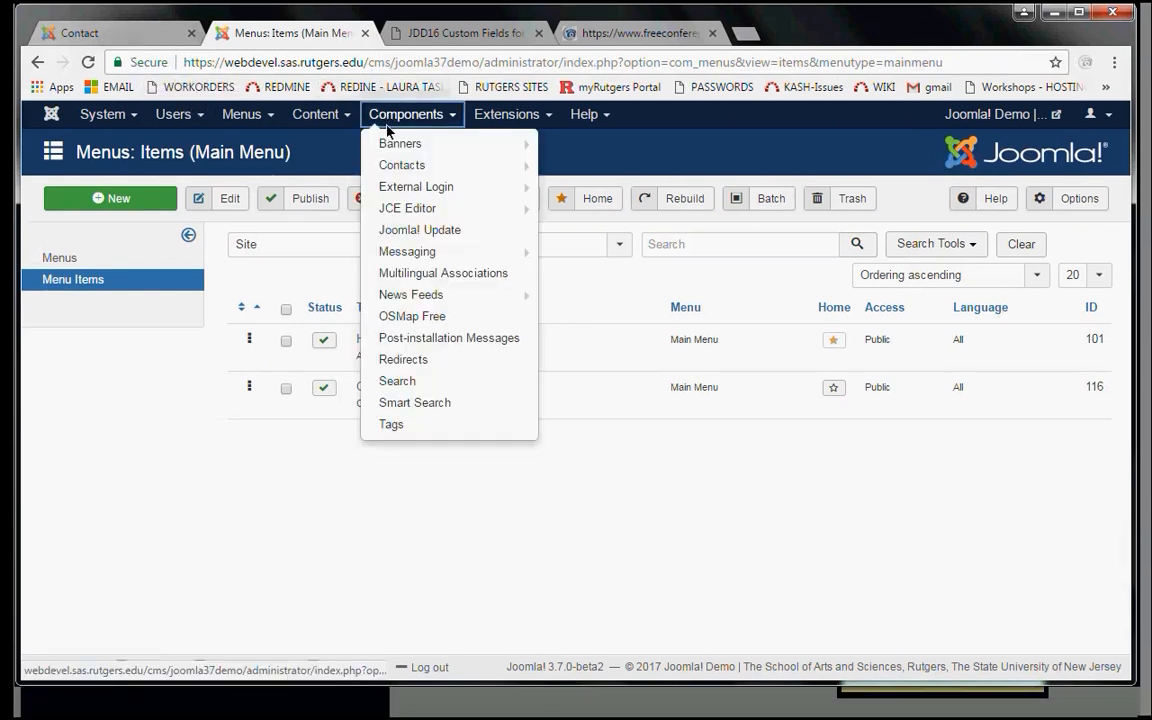
mouse_move(389, 143)
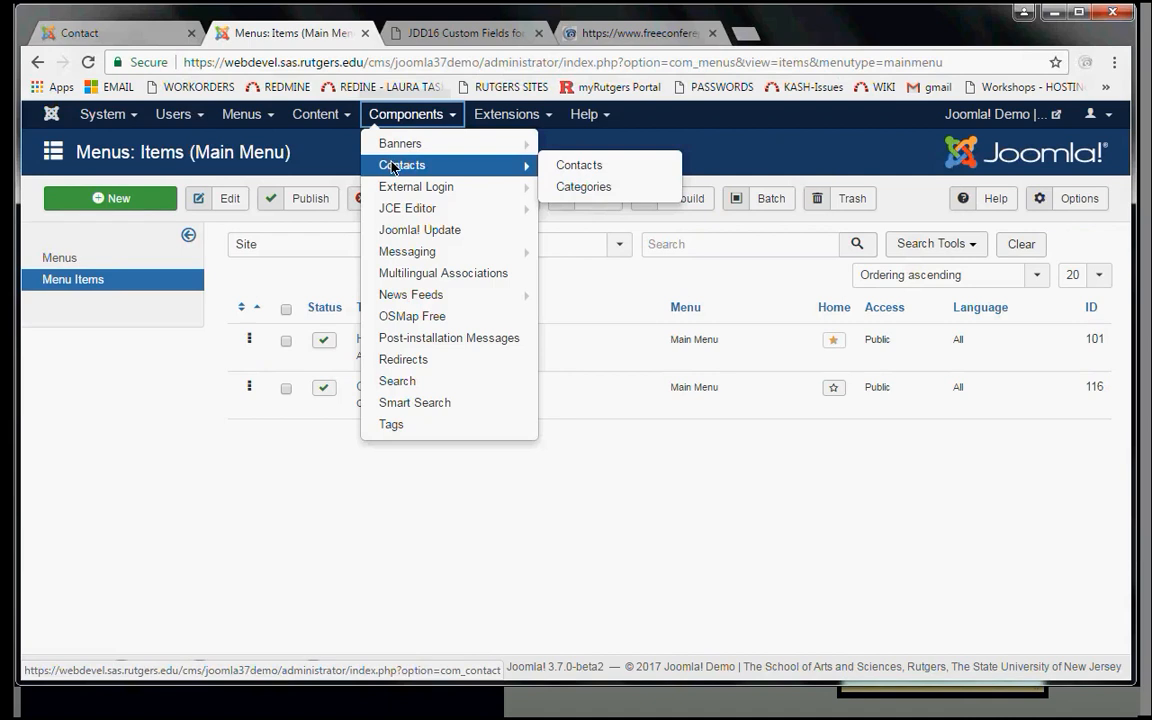
left_click(393, 166)
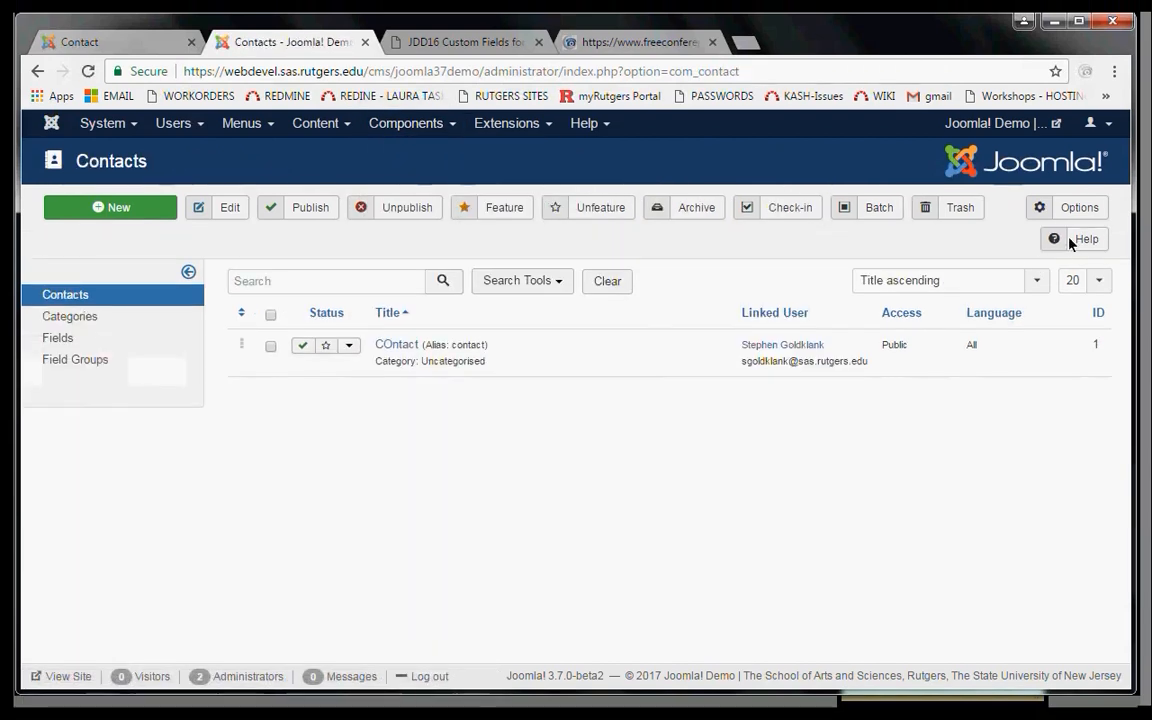
left_click(1068, 207)
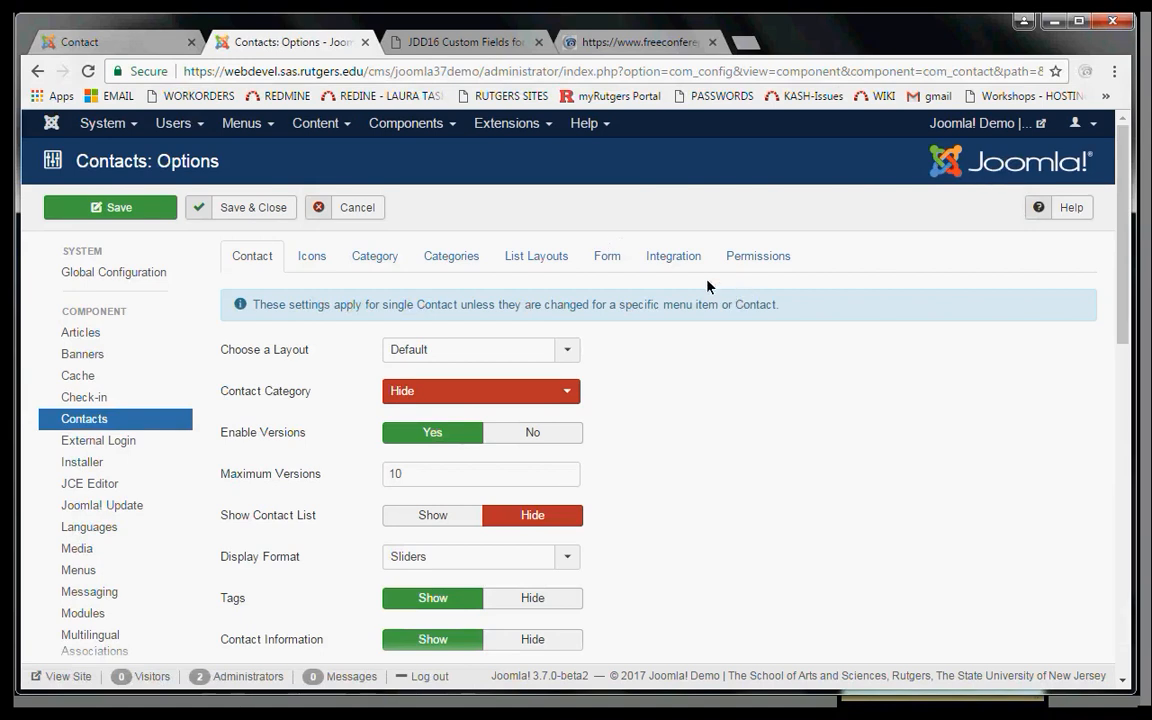
left_click(757, 256)
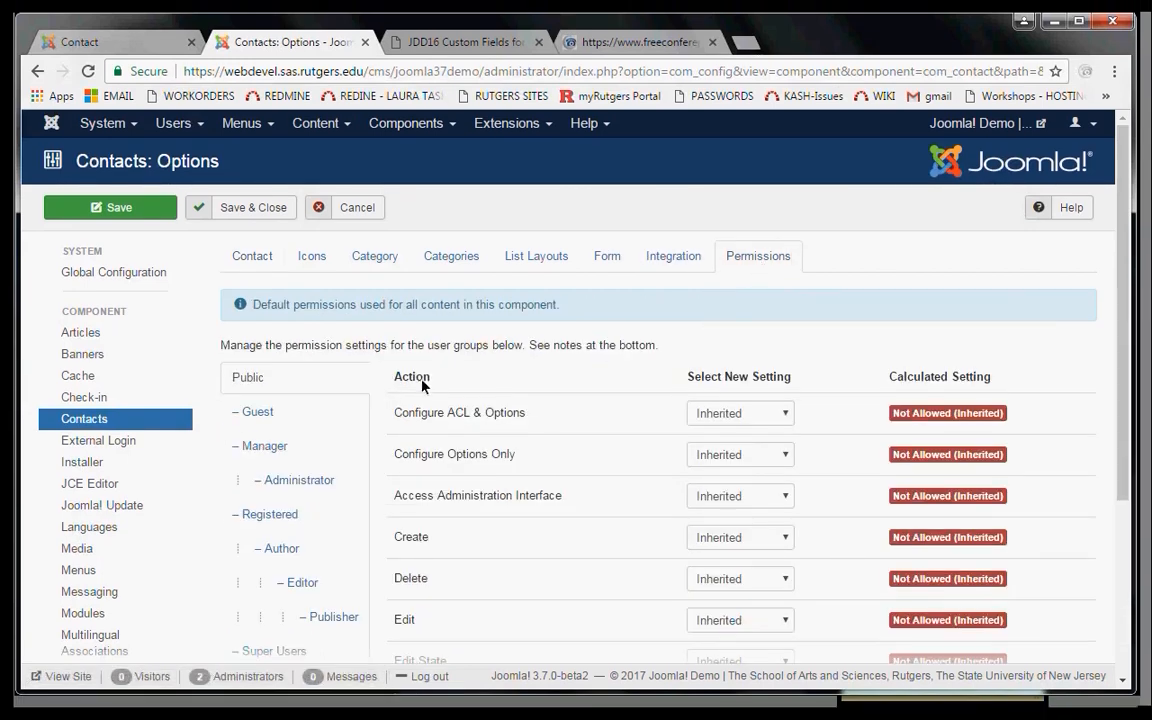
Set Edit Custom Field Value to Allowed for the Public group, save the options and reopen the permission settings
scroll(773, 399, "down", 3)
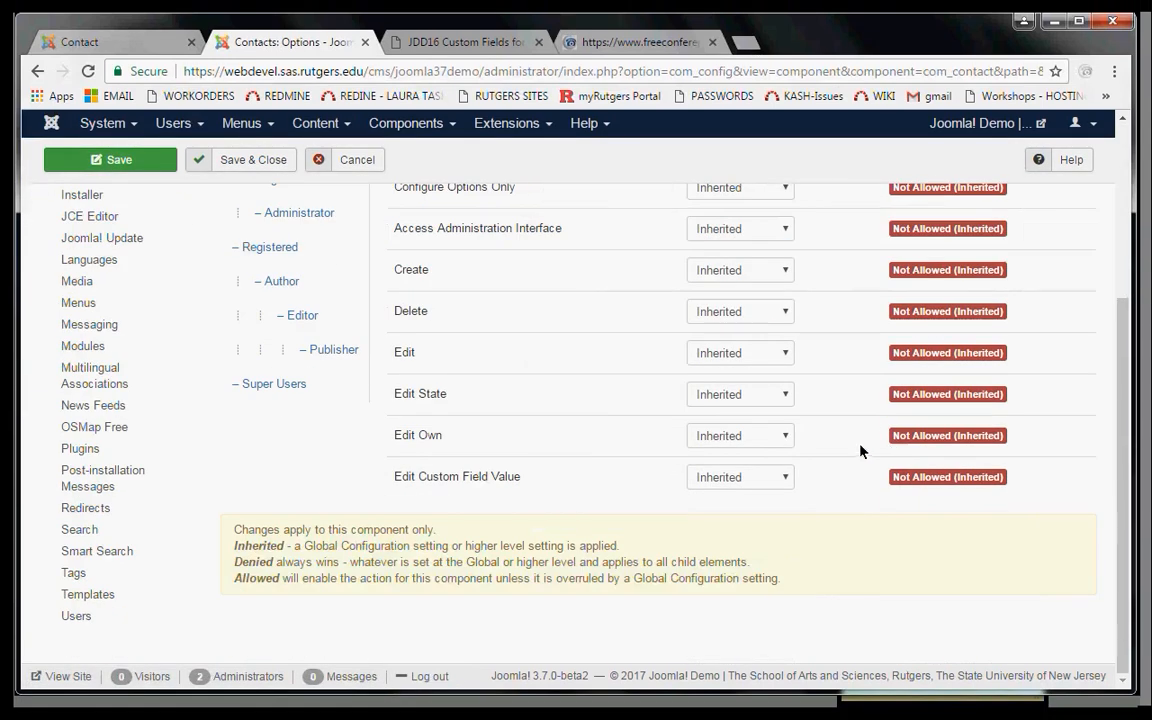
left_click(789, 476)
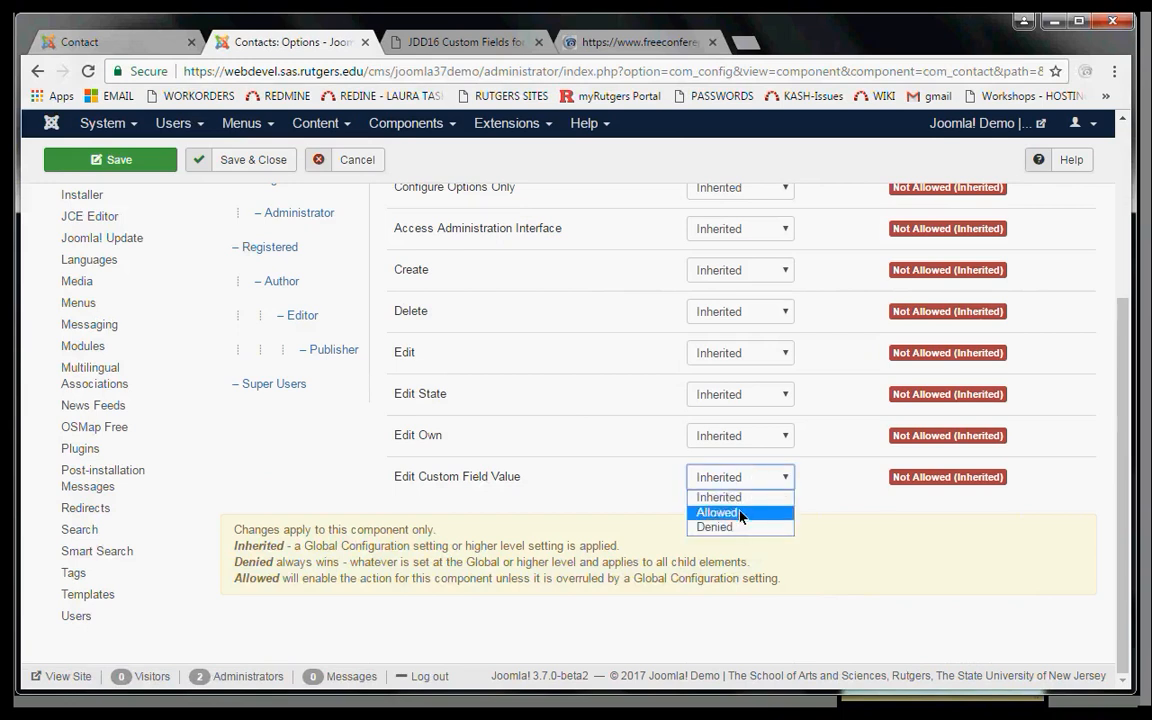
left_click(740, 513)
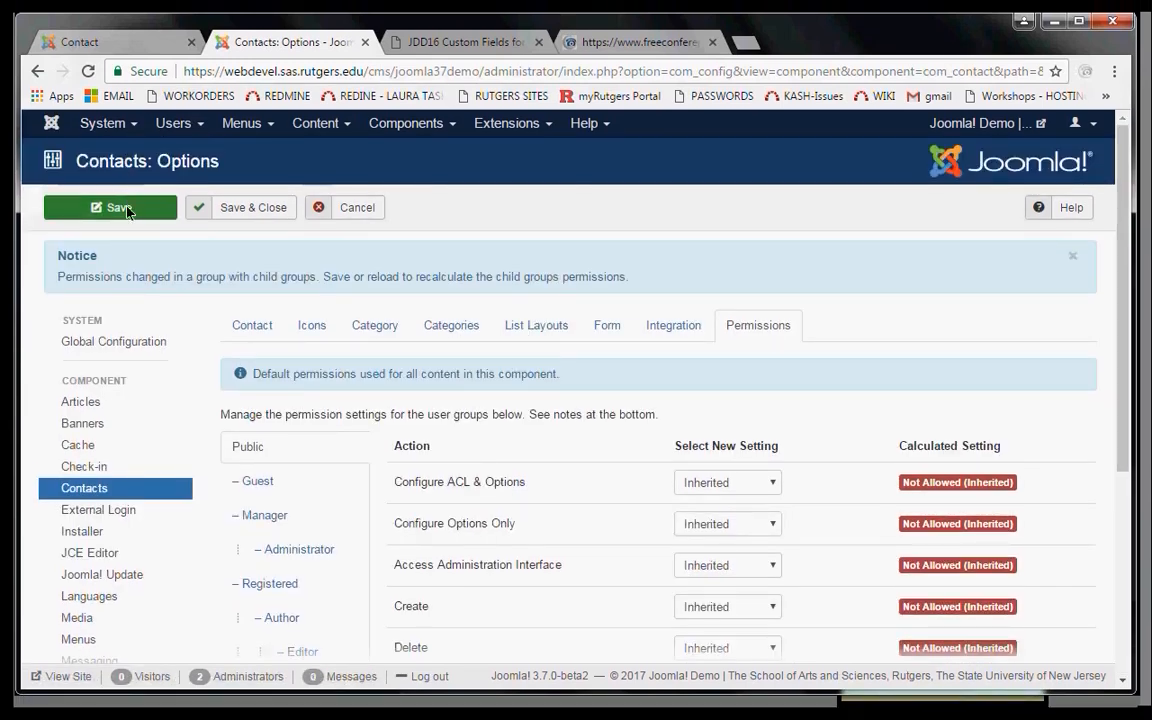
left_click(127, 210)
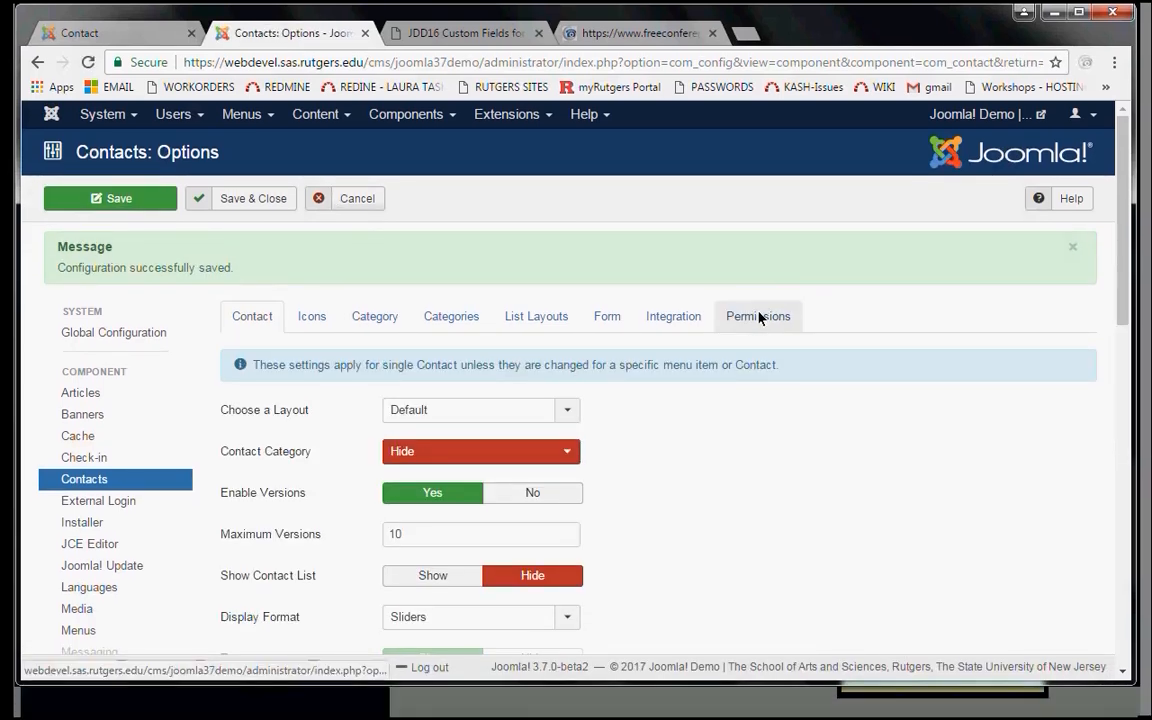
left_click(758, 333)
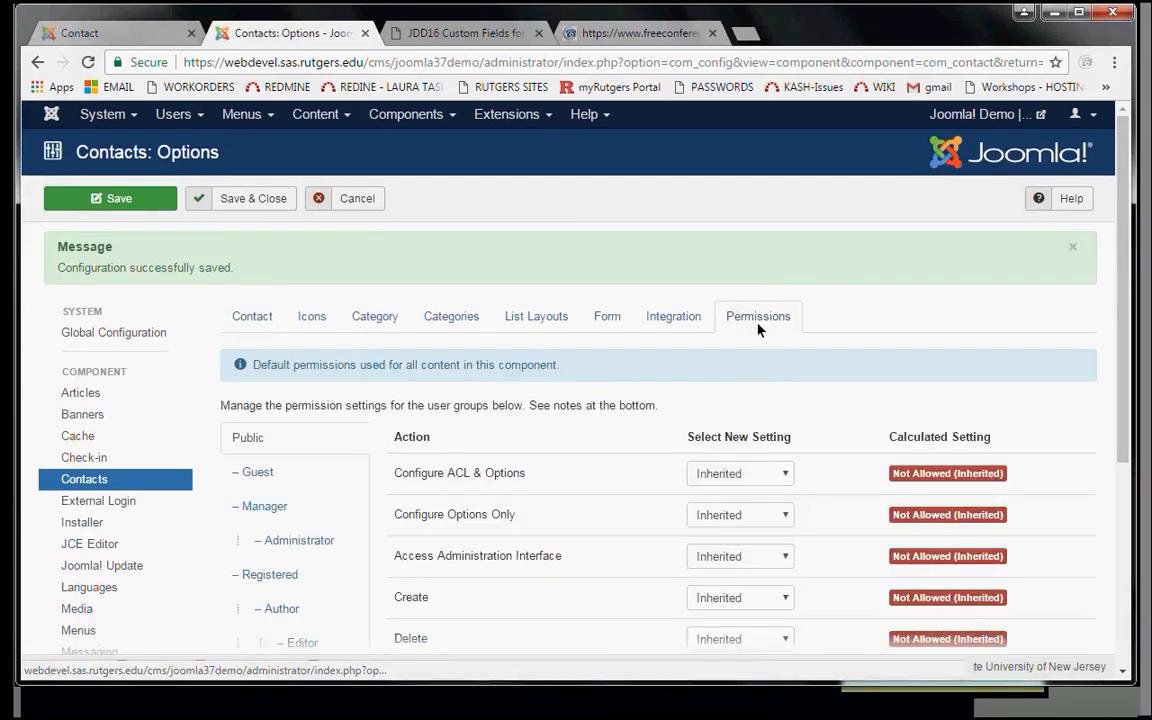
Review the Public group's contact permissions and test them by choosing Support for Department in the site's reloaded contact form
scroll(764, 324, "down", 5)
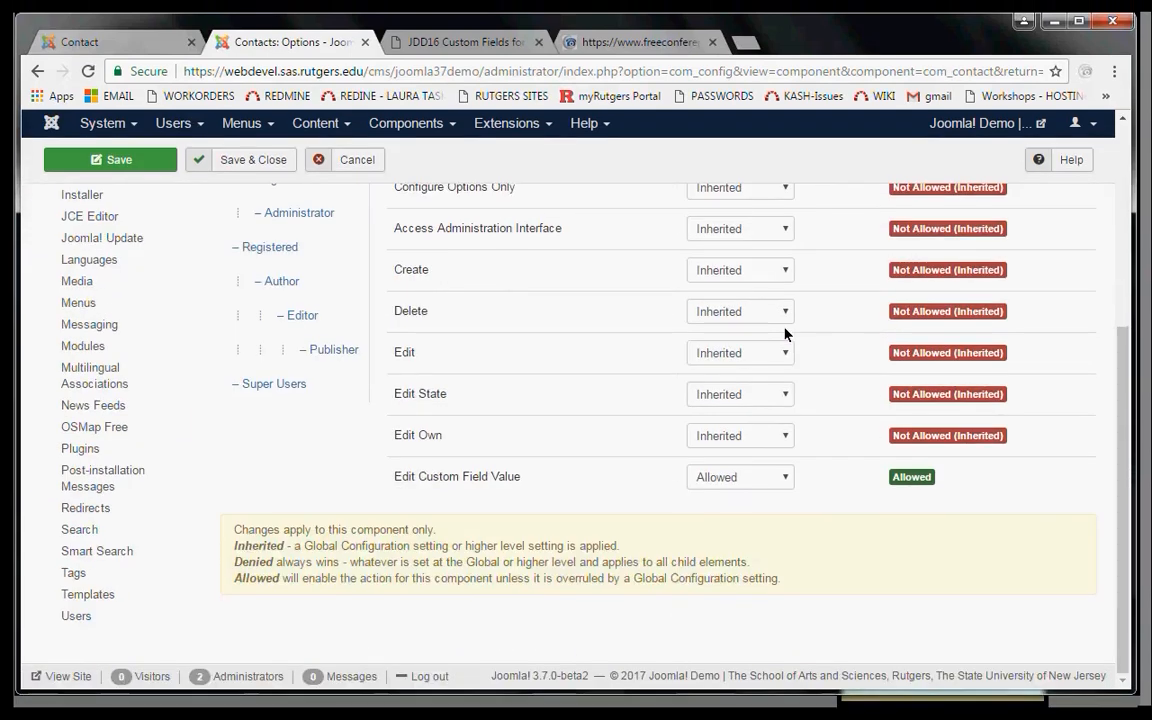
scroll(785, 335, "up", 5)
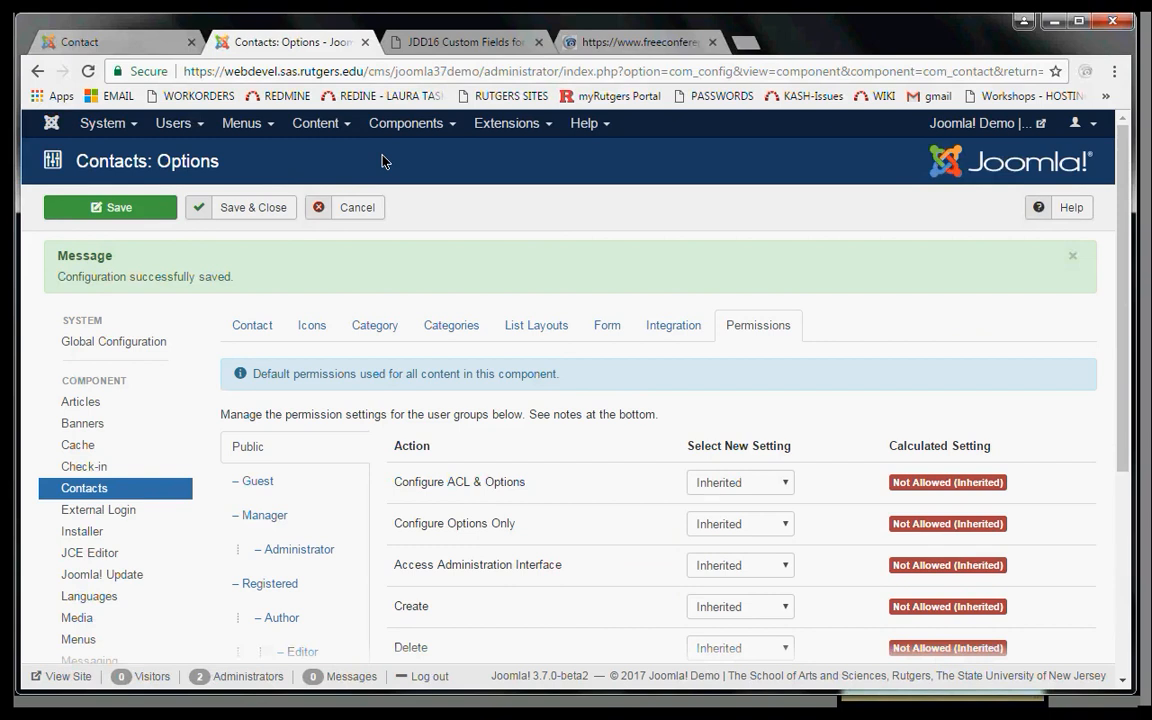
left_click(150, 41)
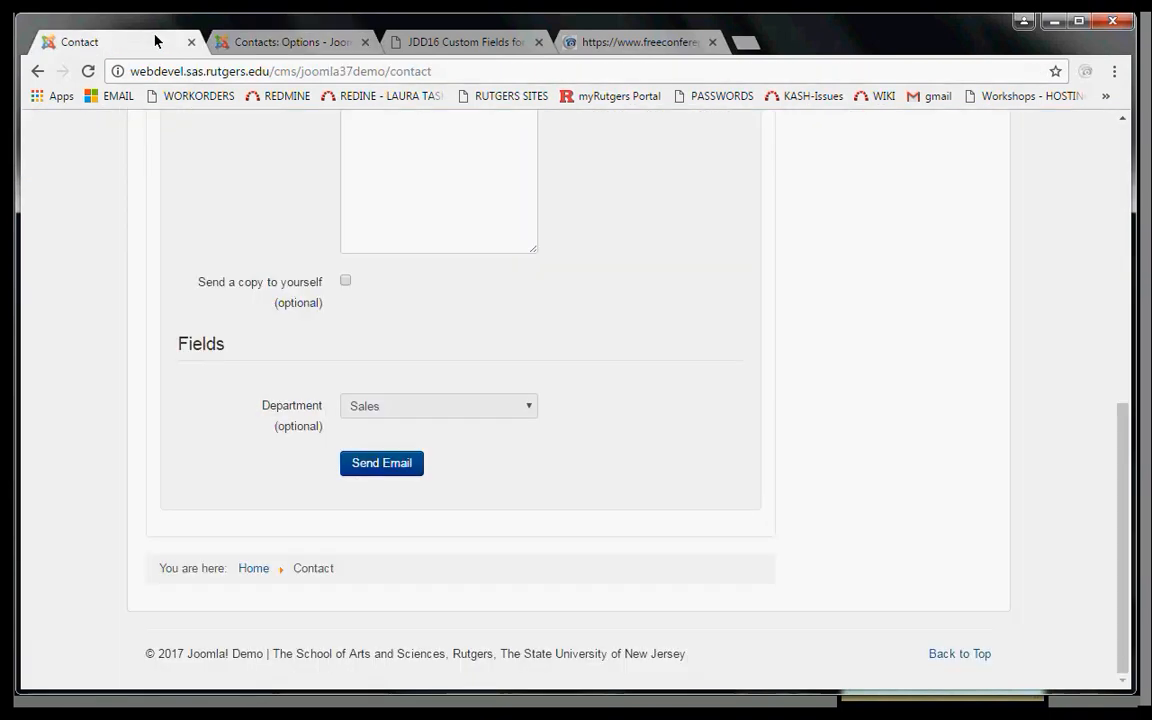
key("F5")
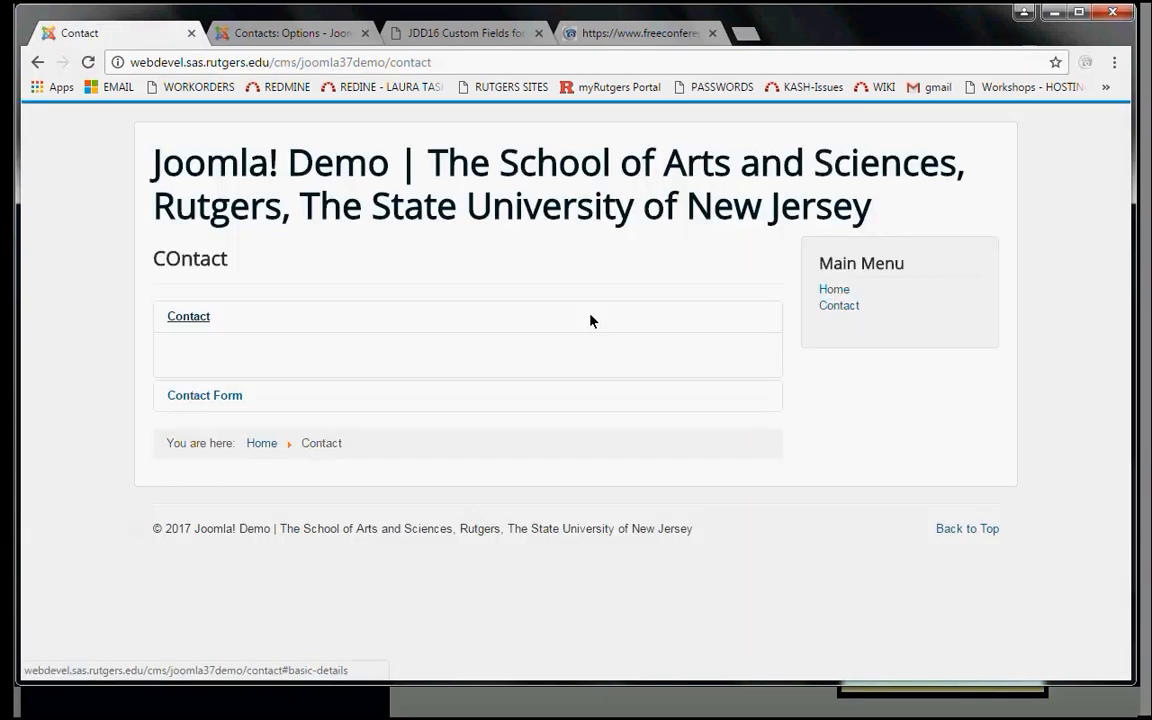
left_click(343, 402)
scroll(790, 465, "down", 5)
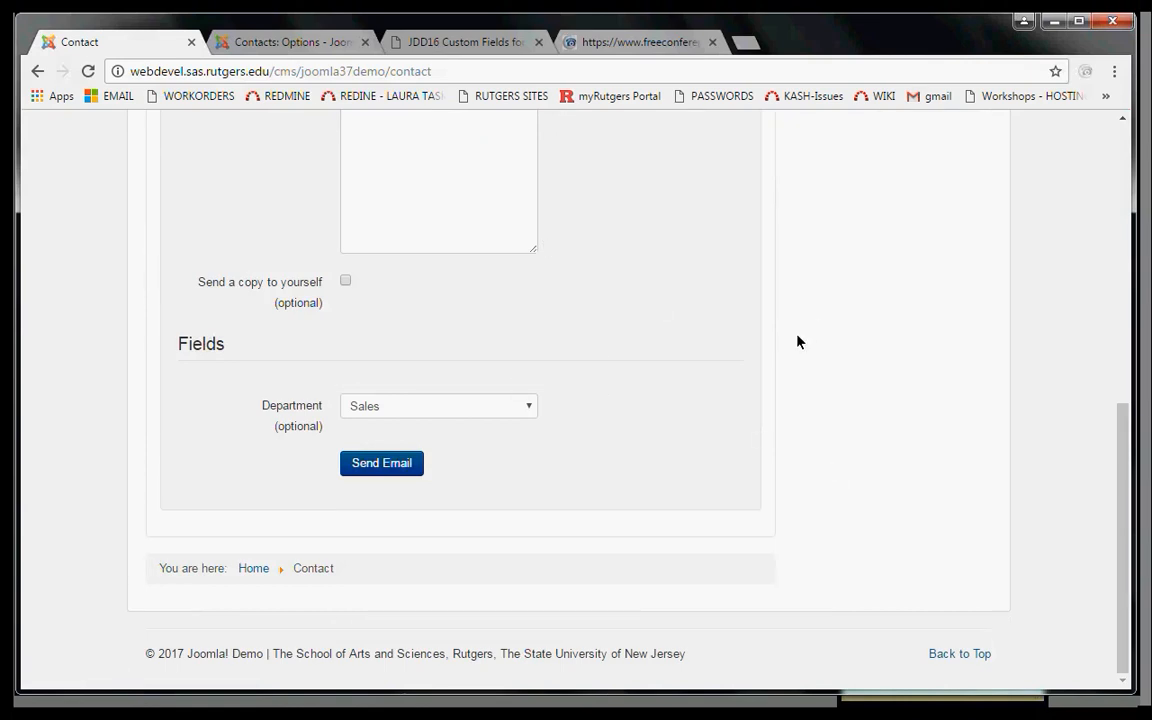
scroll(553, 334, "up", 10)
scroll(545, 500, "down", 10)
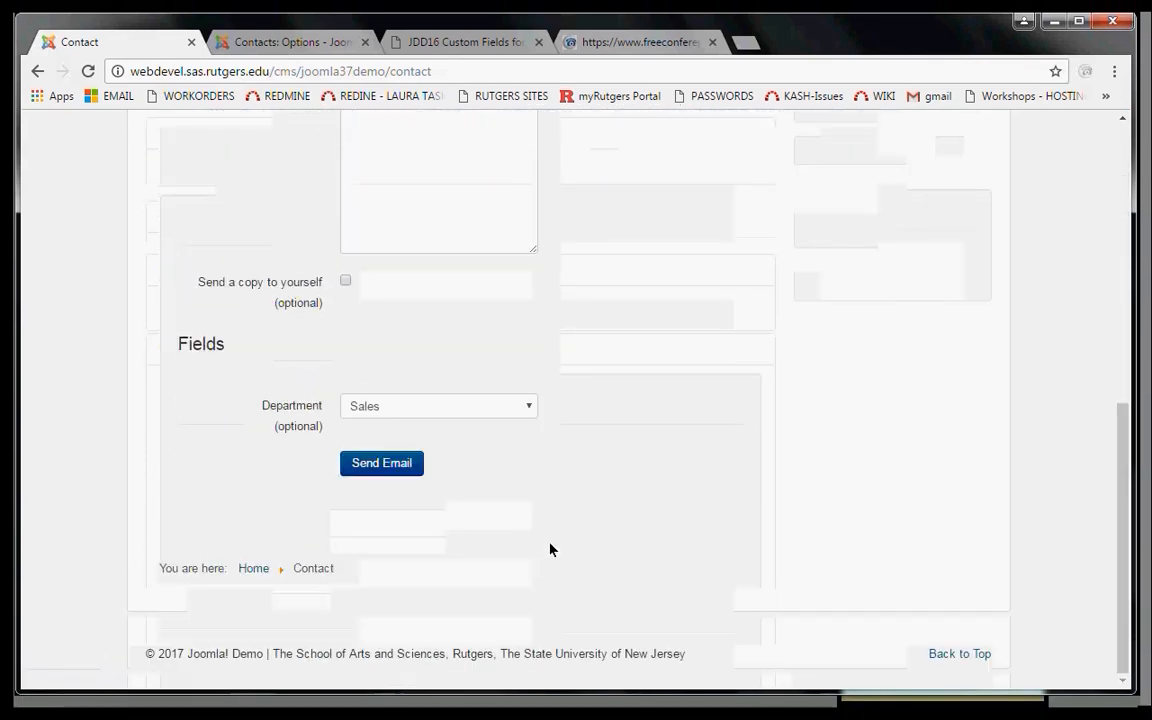
left_click(507, 414)
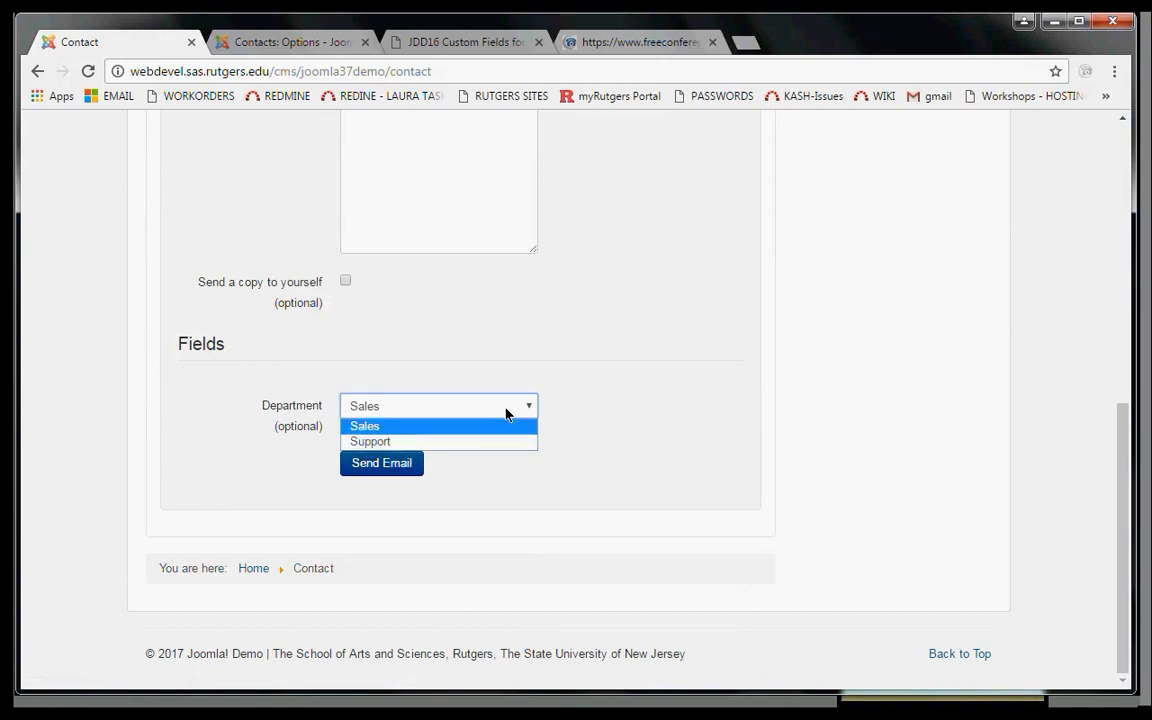
left_click(503, 443)
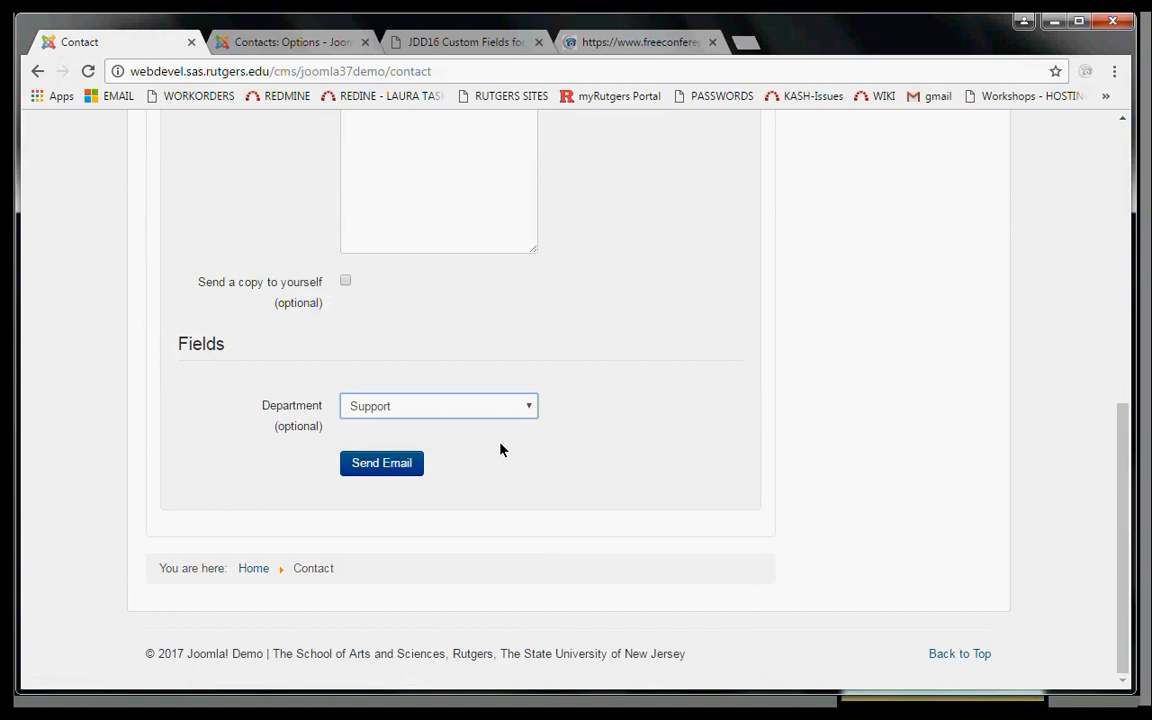
Open the Contacts component's custom fields in the administrator, list the Mail fields and return to the default Contact list
left_click(314, 45)
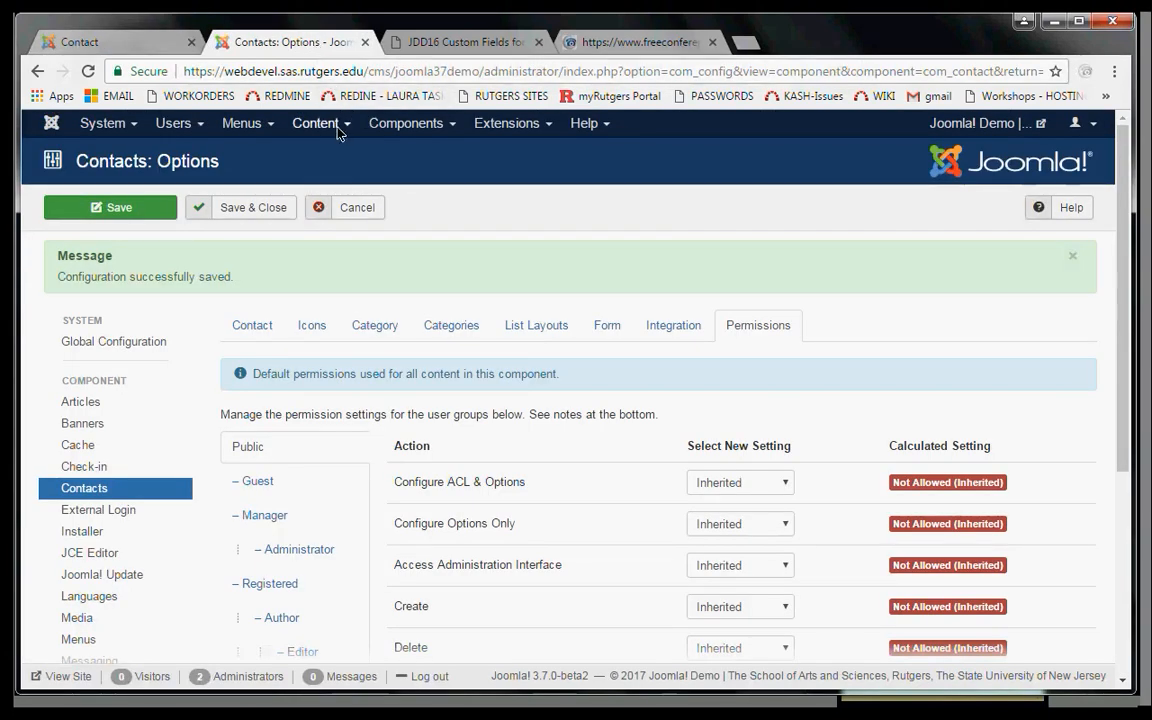
left_click(395, 126)
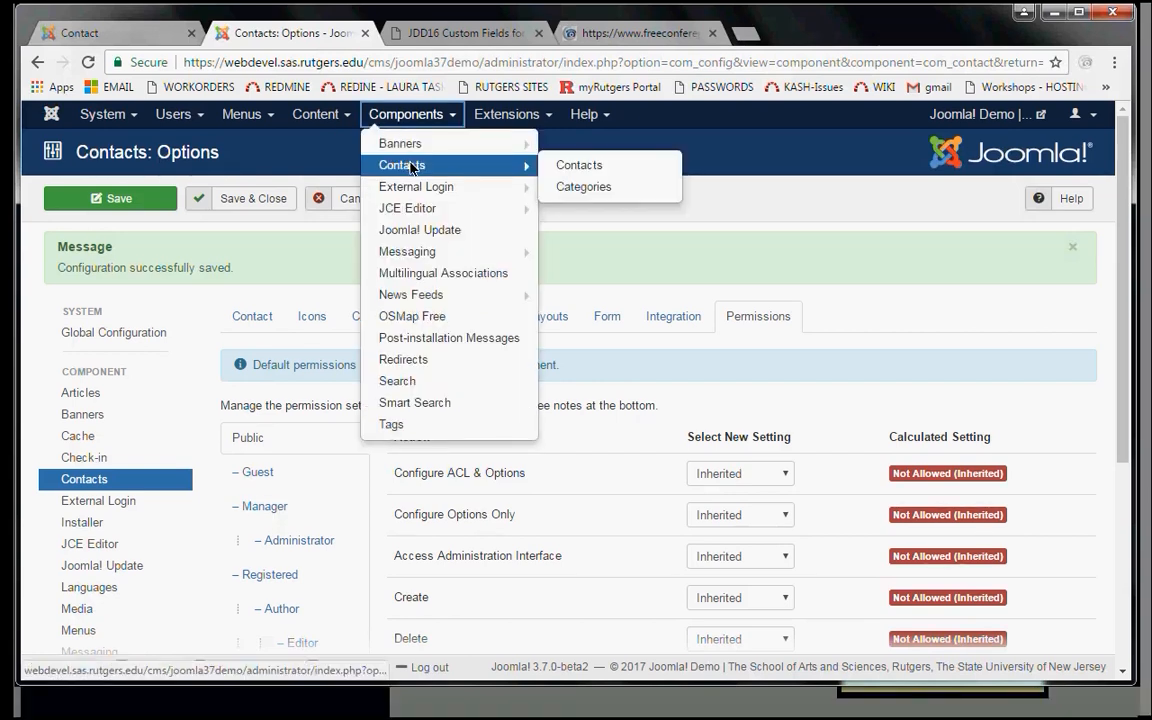
left_click(410, 167)
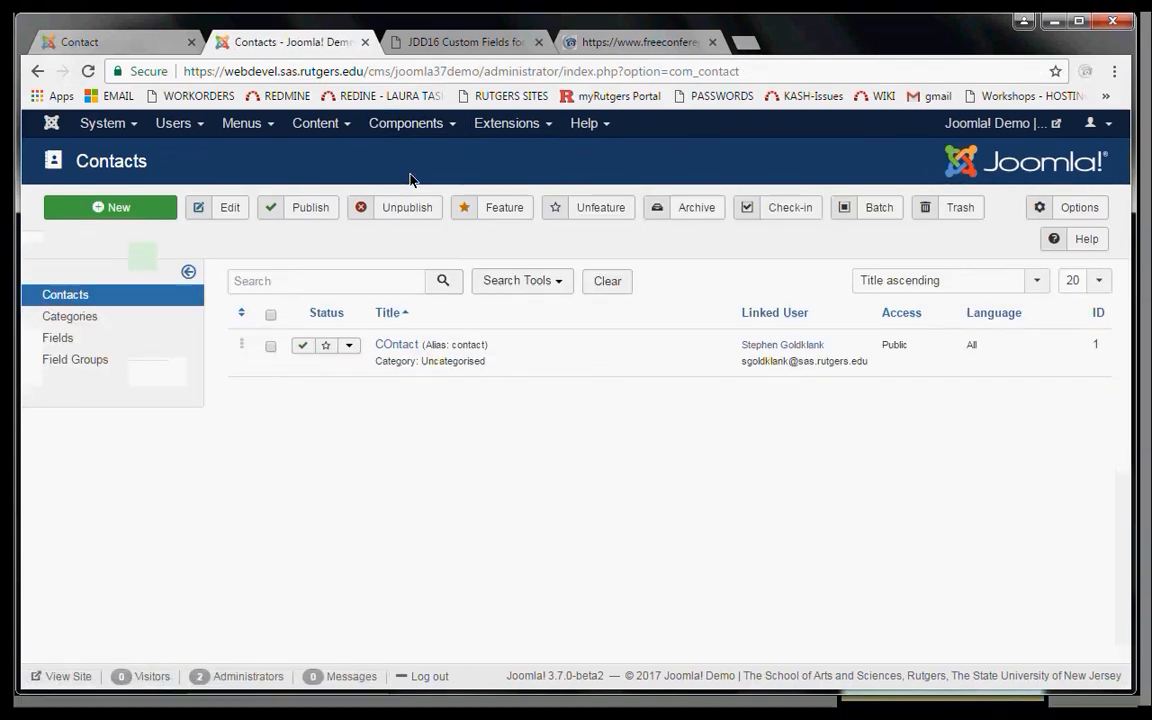
left_click(115, 333)
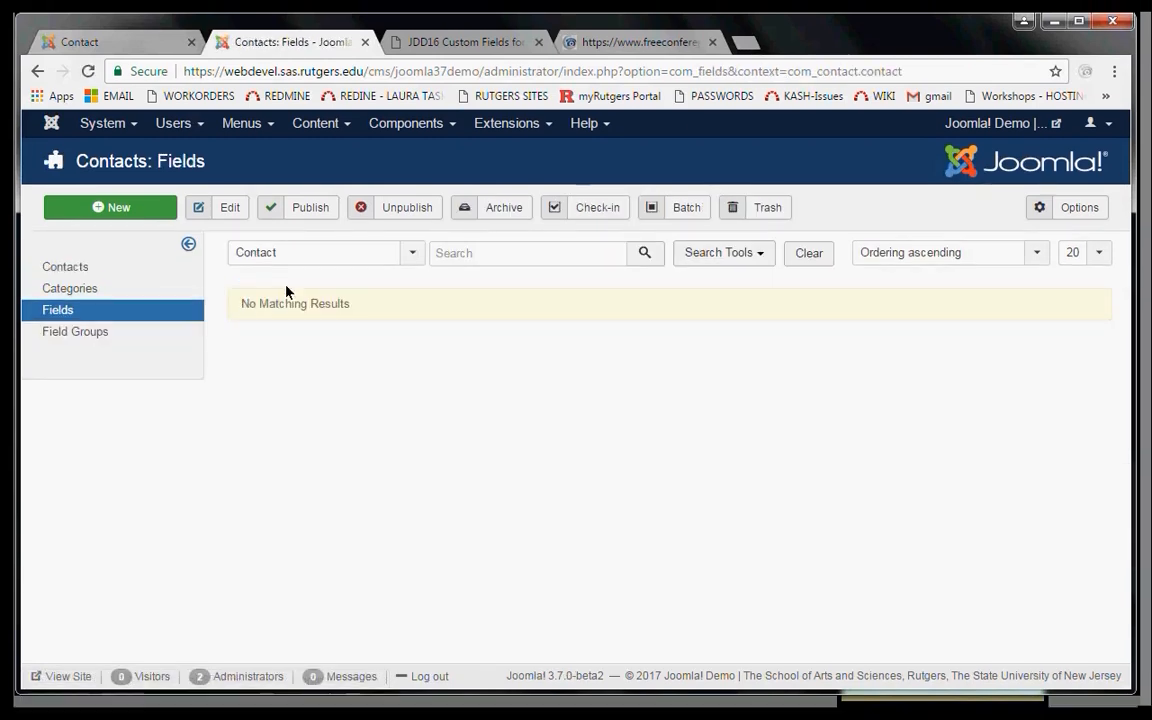
left_click(335, 252)
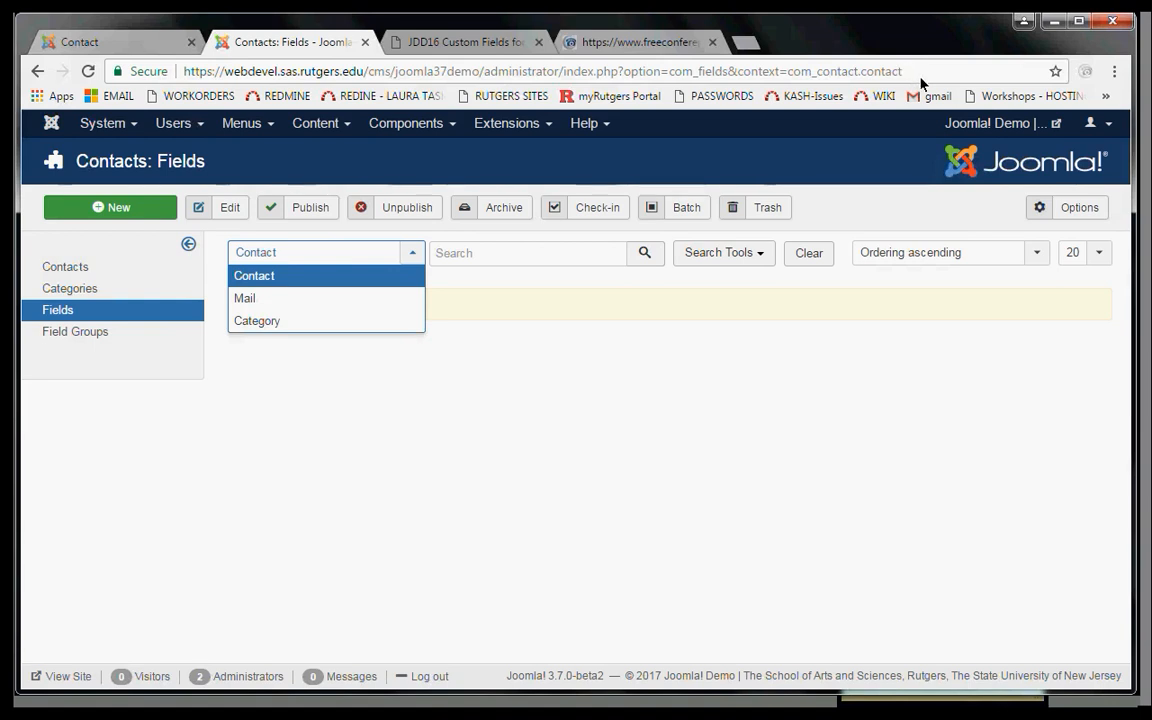
key("Down")
key("Down")
left_click(283, 298)
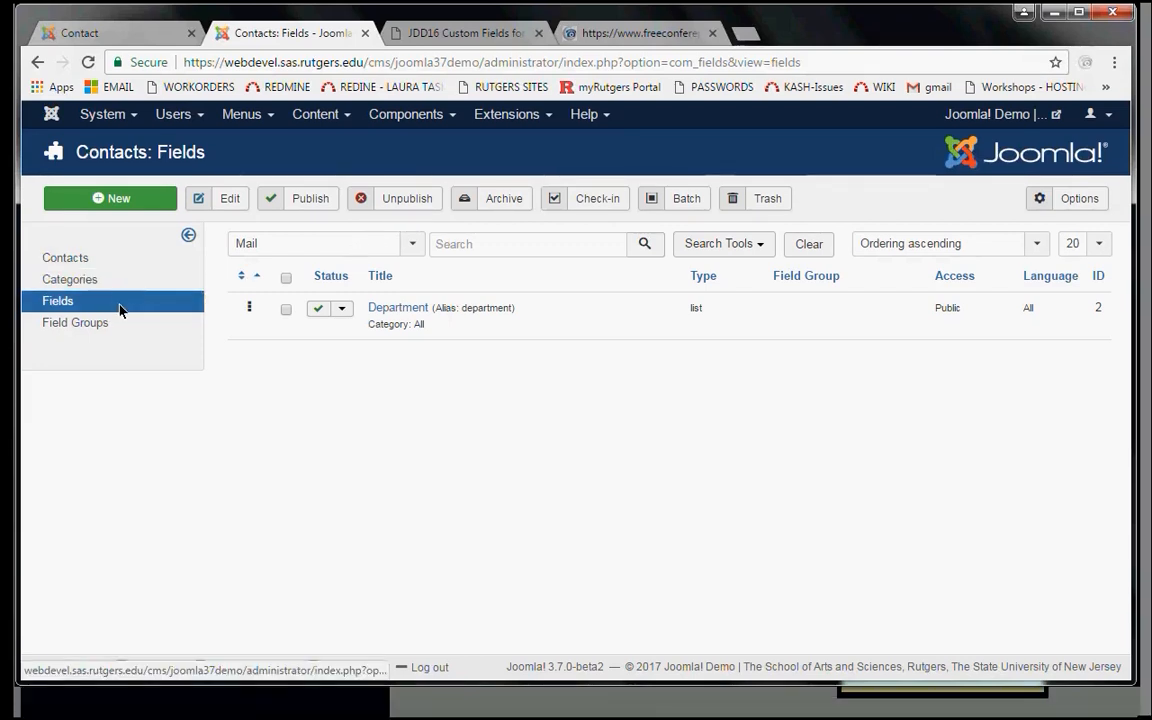
left_click(120, 310)
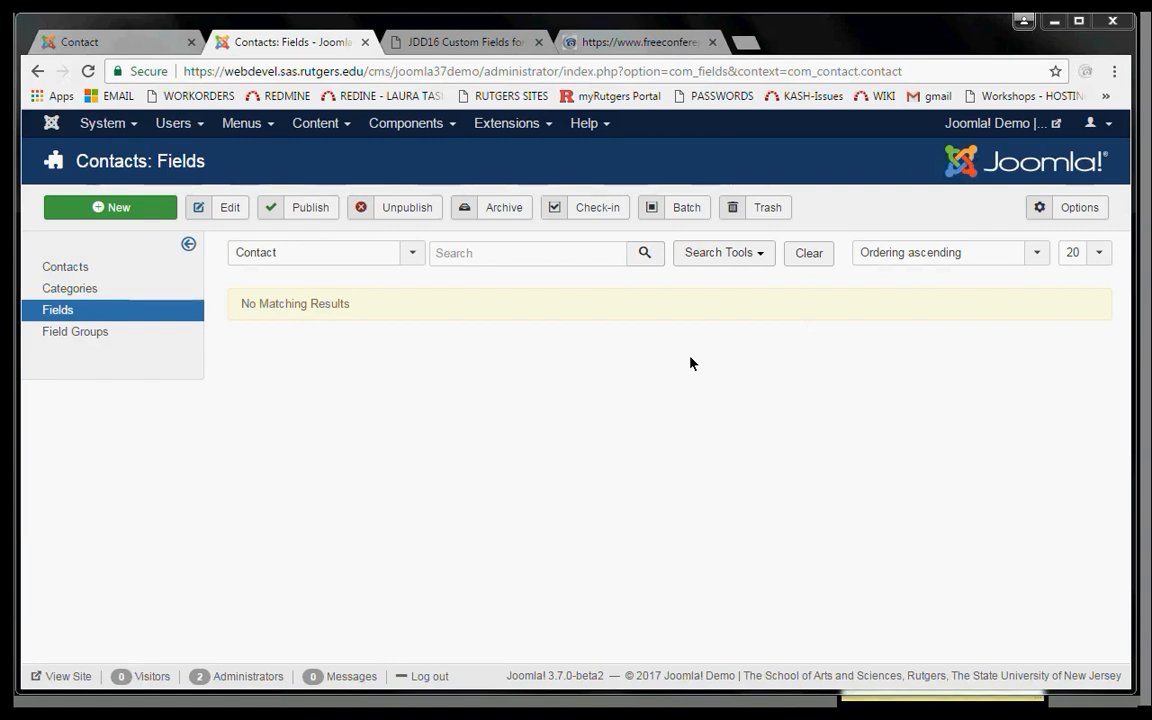
Open the Demo article for editing and show its content editor
left_click(318, 116)
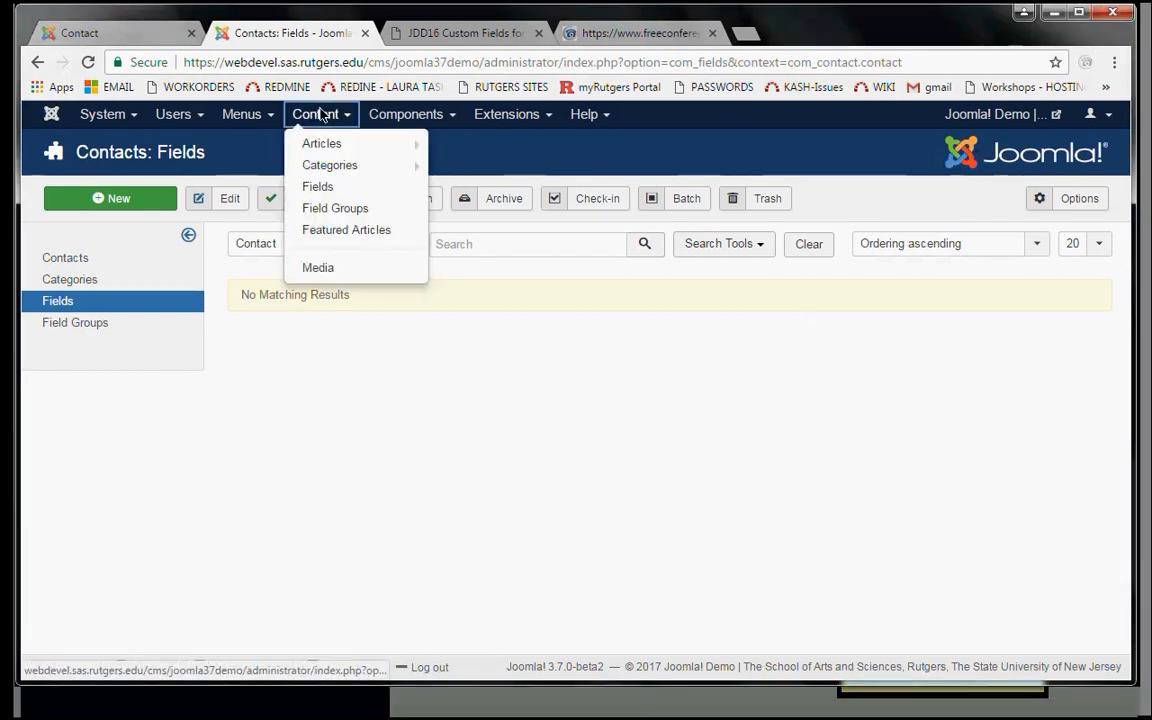
mouse_move(327, 145)
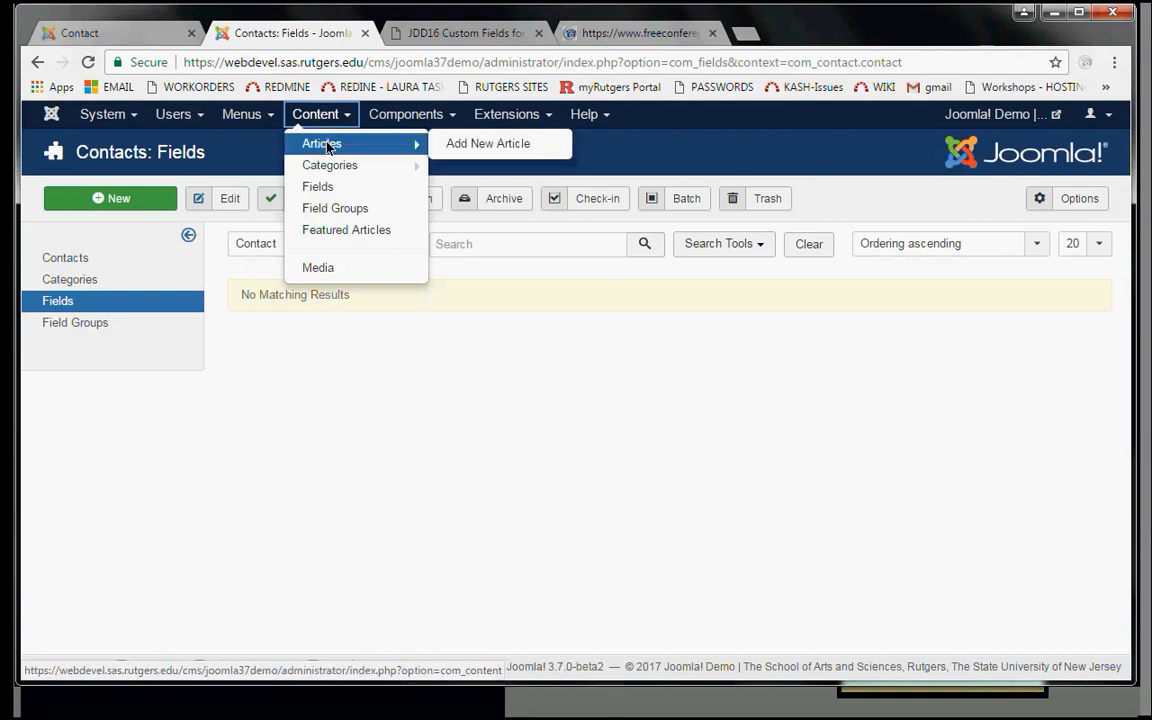
left_click(327, 145)
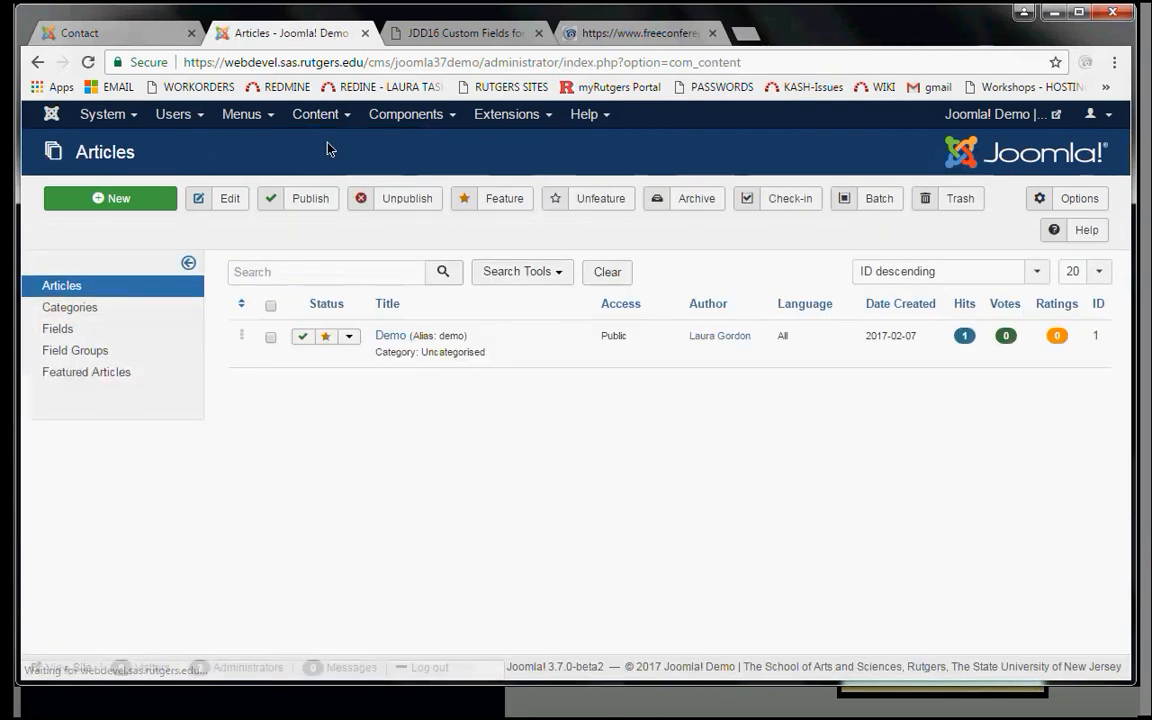
left_click(392, 339)
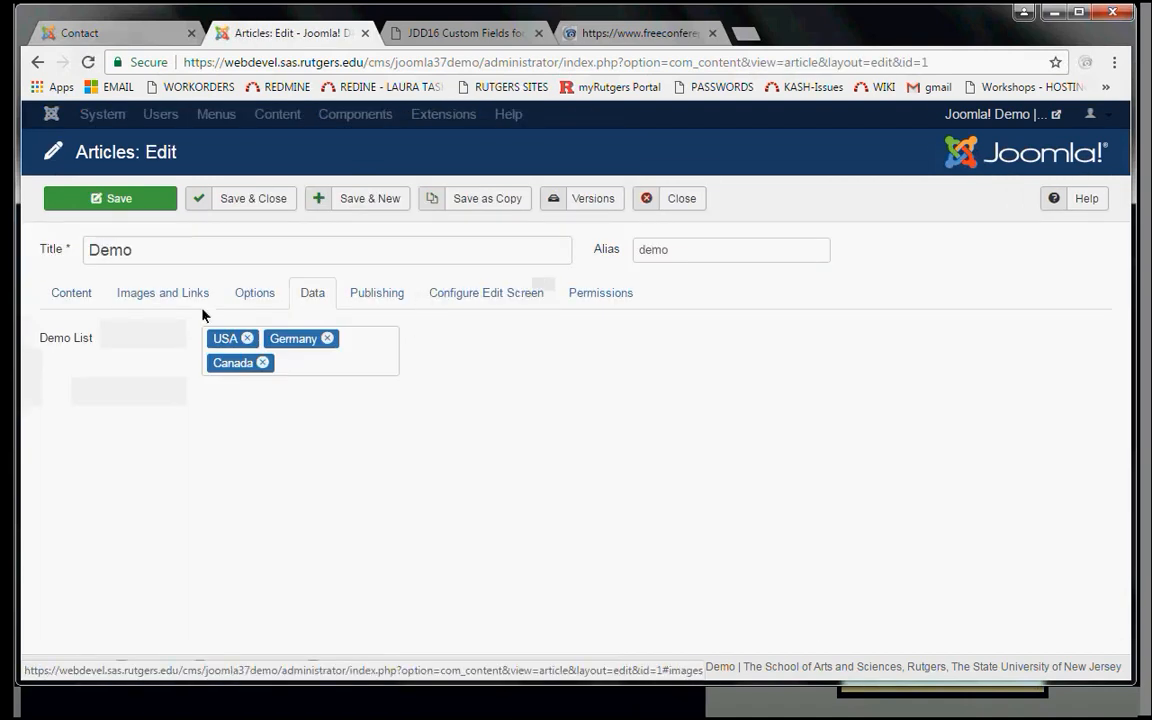
left_click(60, 293)
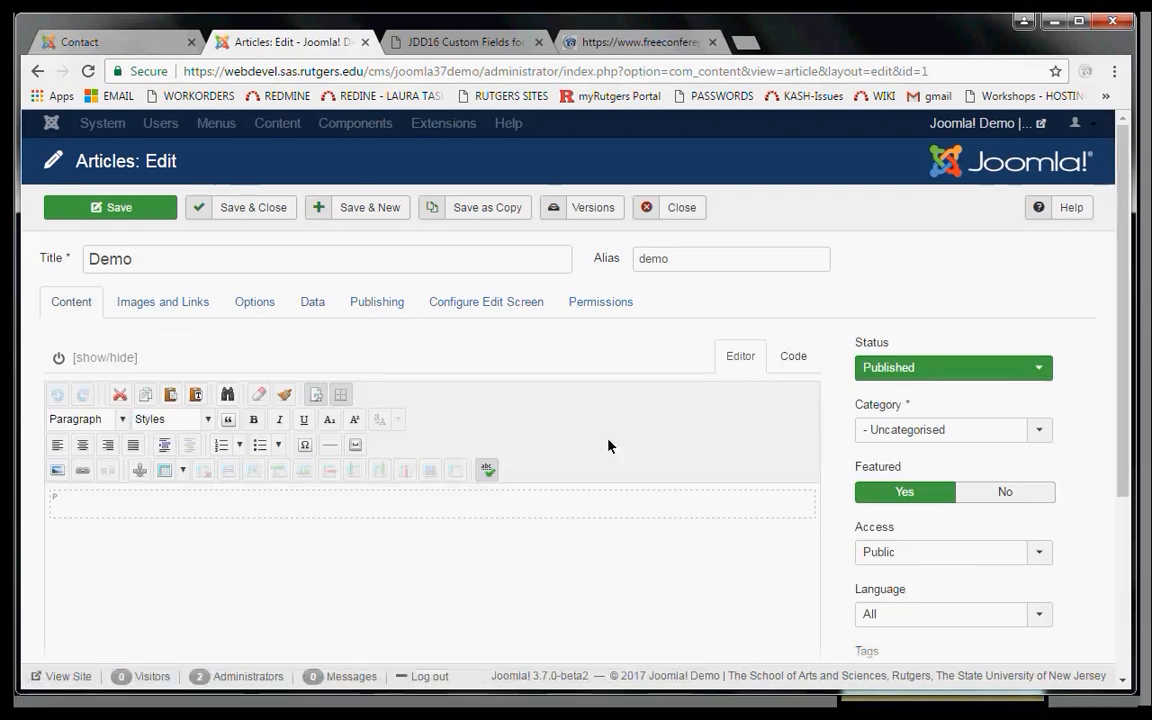
Insert the Demo List field into the Demo article's body text and save the article
scroll(931, 537, "down", 3)
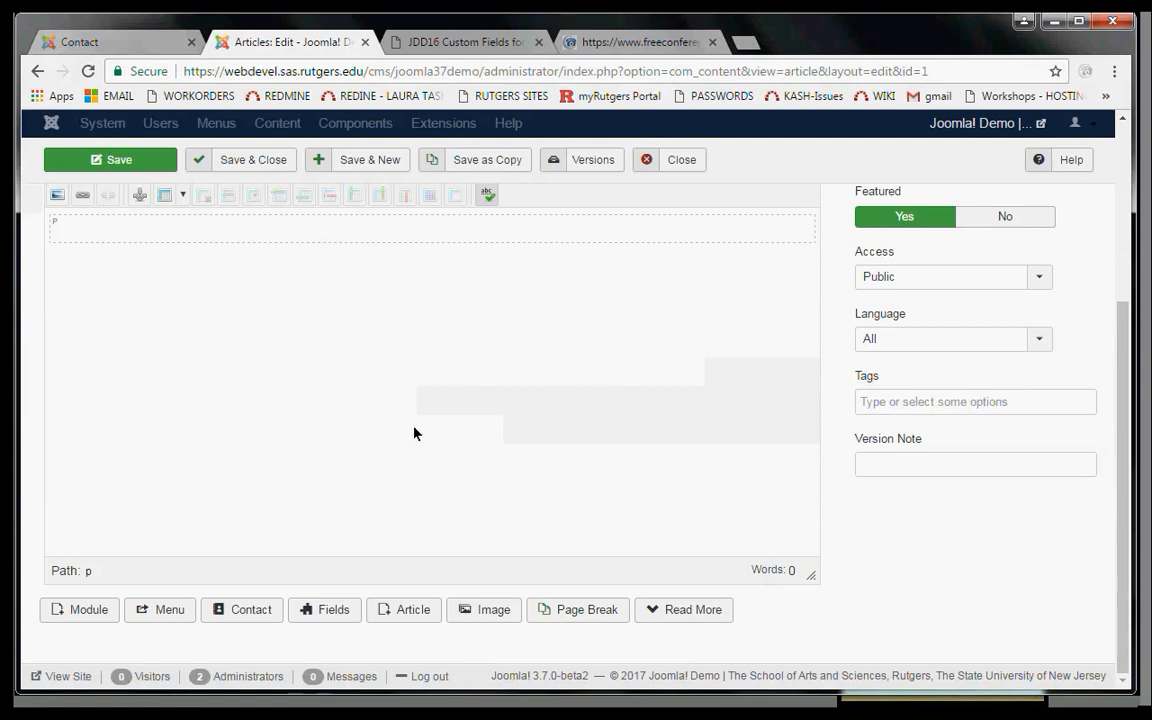
left_click(211, 228)
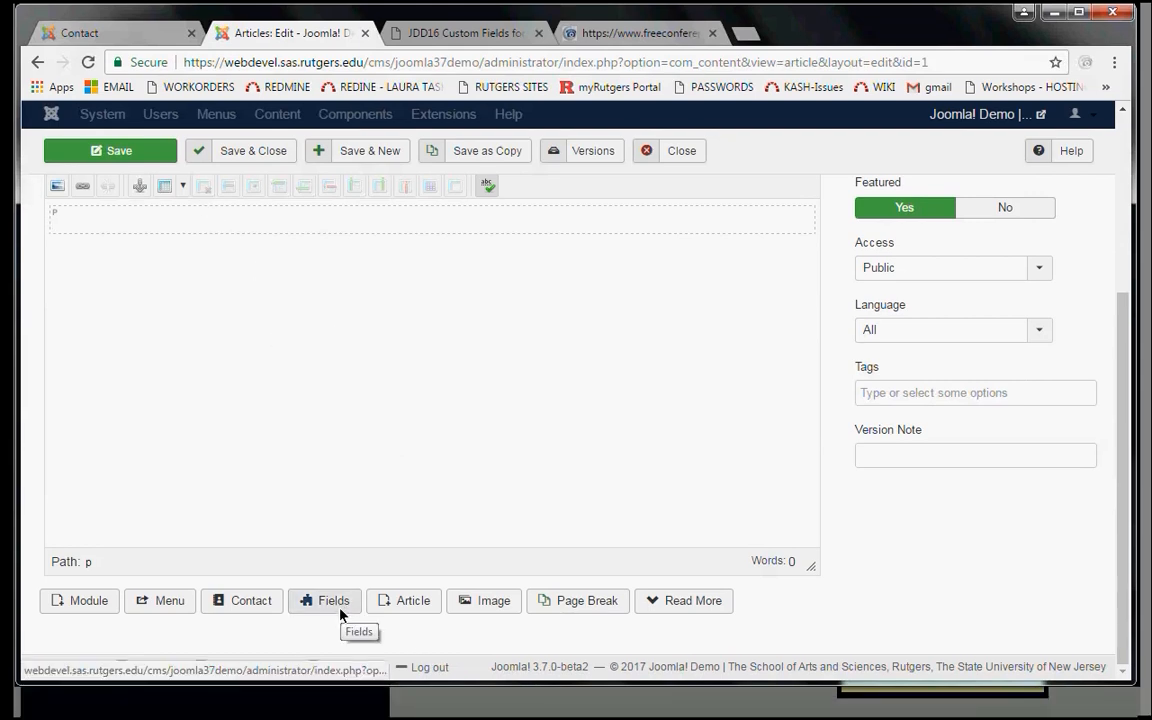
left_click(338, 612)
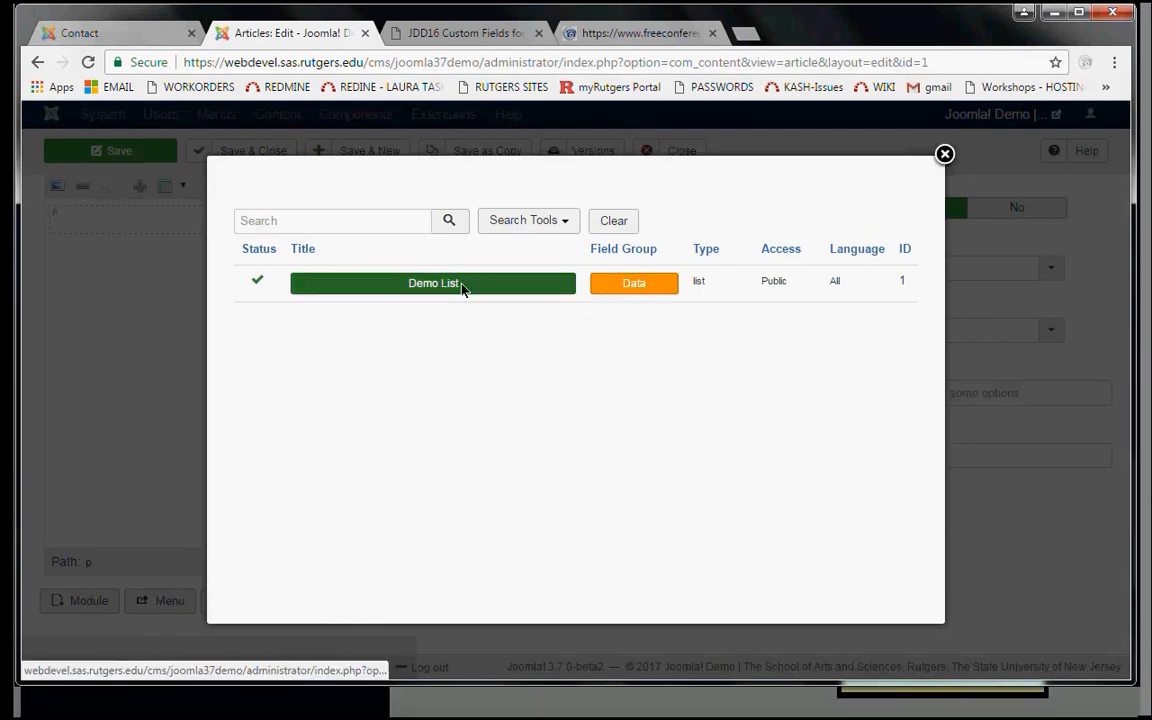
left_click(462, 286)
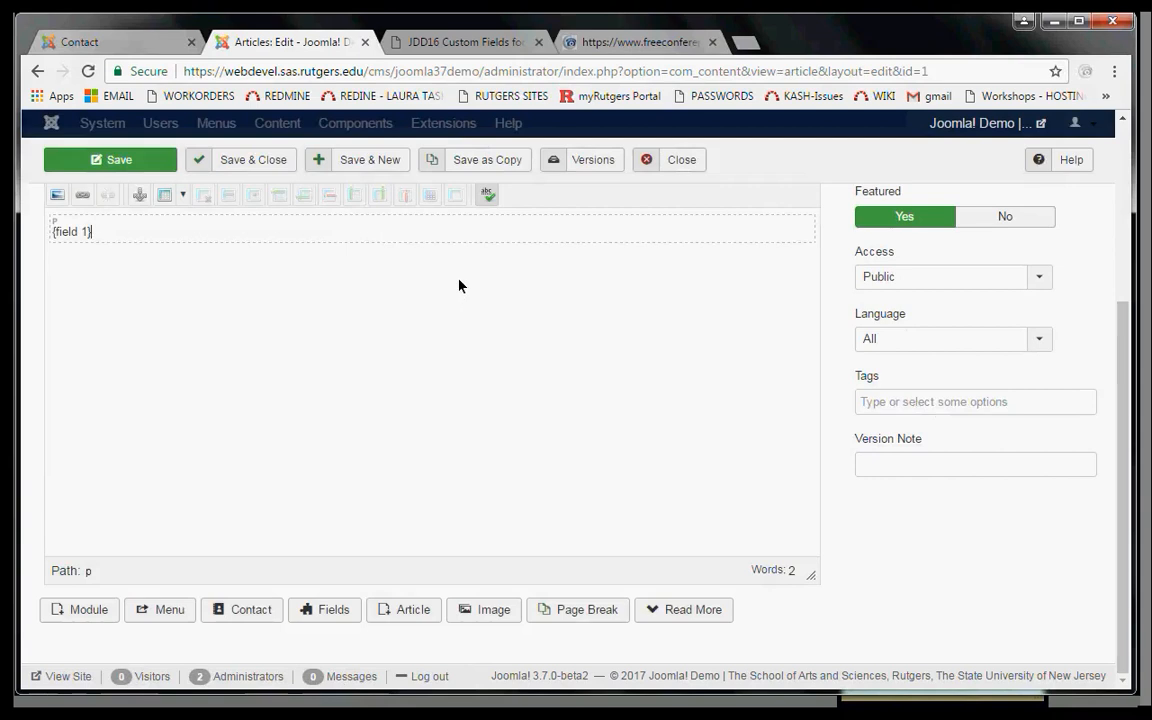
scroll(459, 286, "up", 3)
left_click(155, 209)
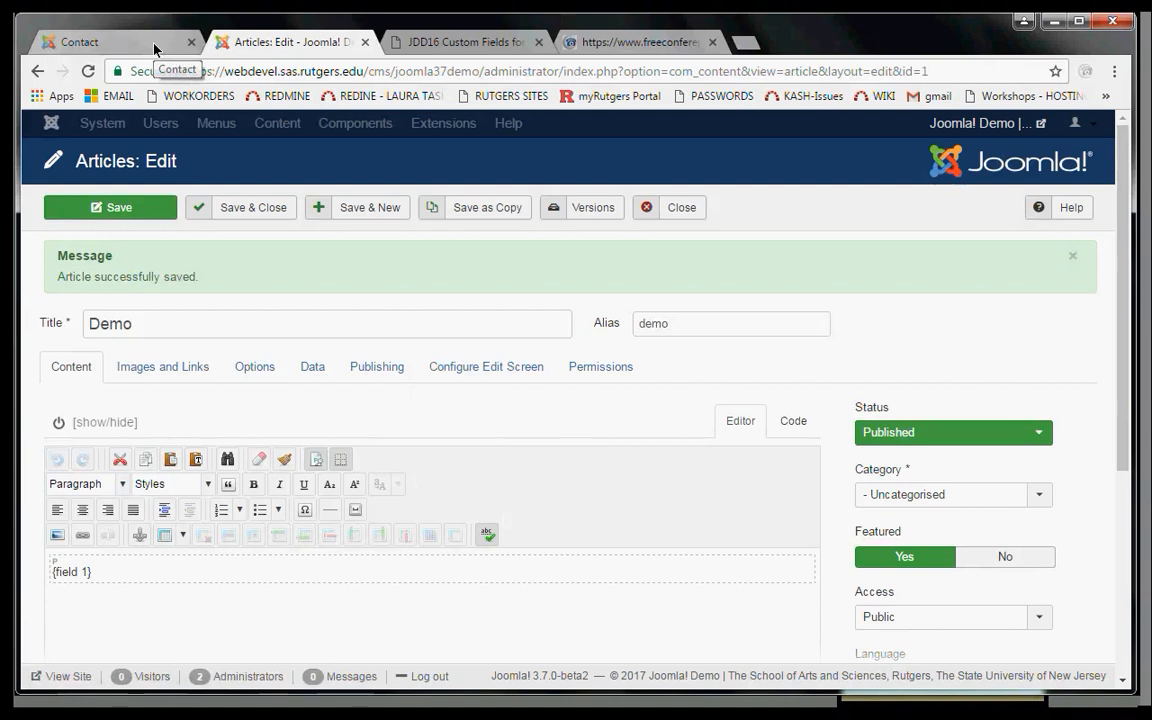
Open the Demo article from the site's Home page and check the Demo List output in its body
left_click(154, 38)
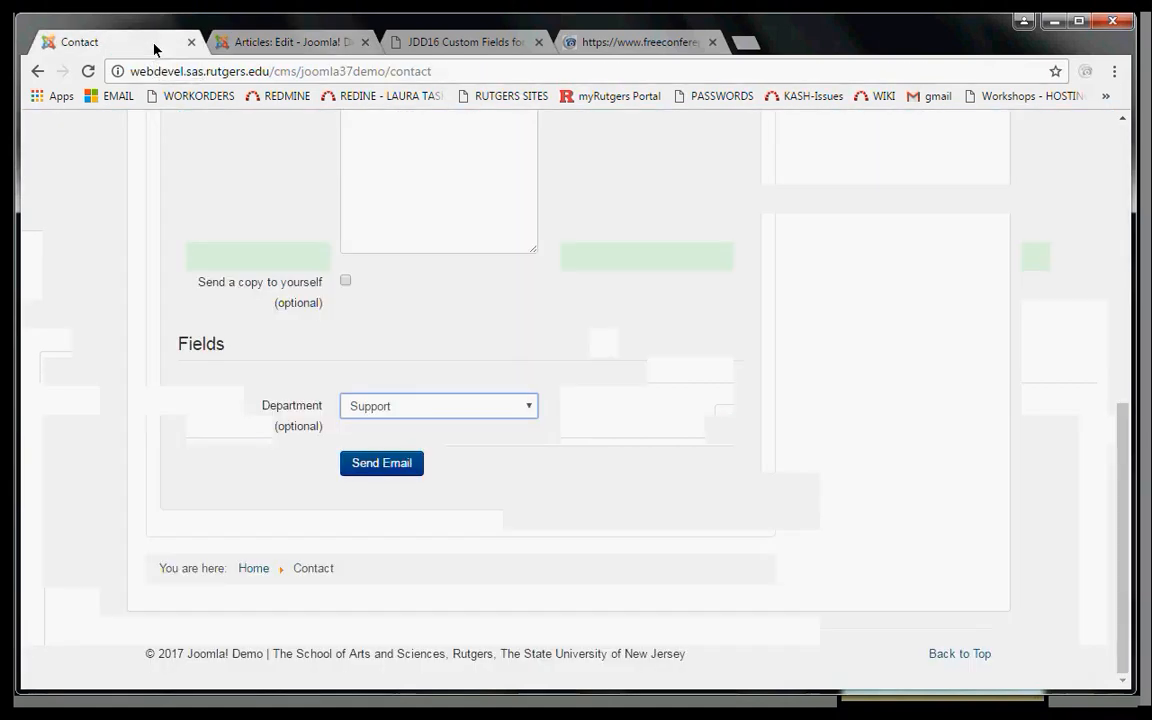
scroll(601, 324, "up", 10)
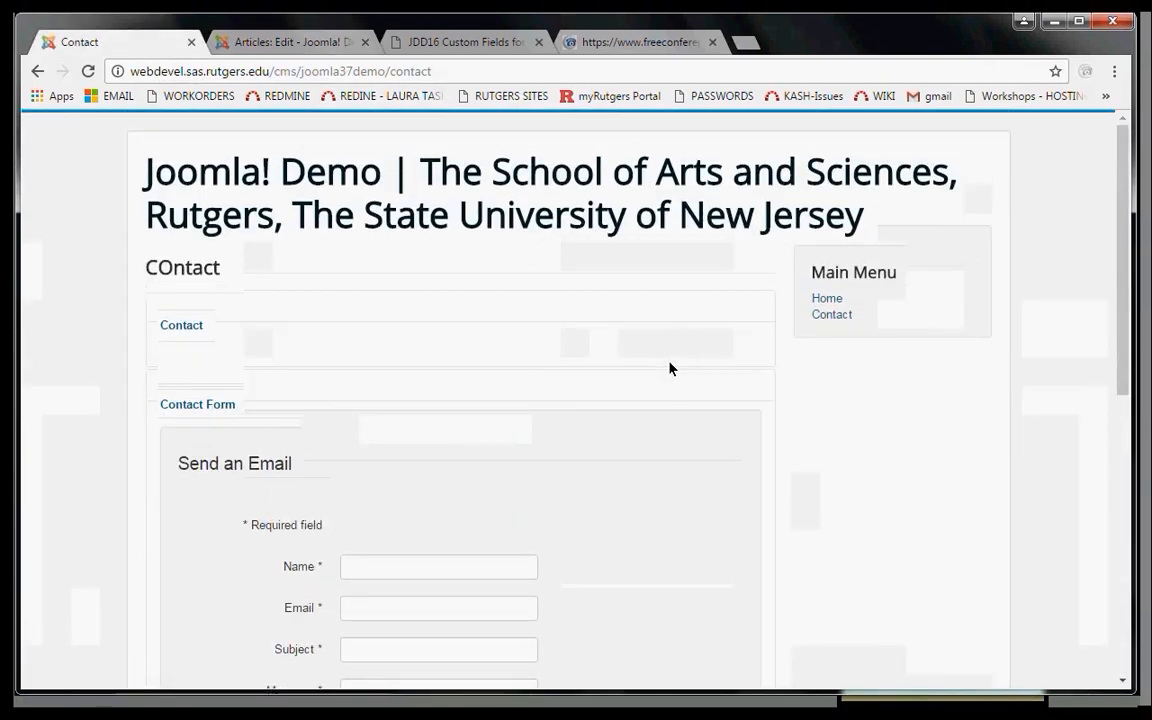
left_click(820, 299)
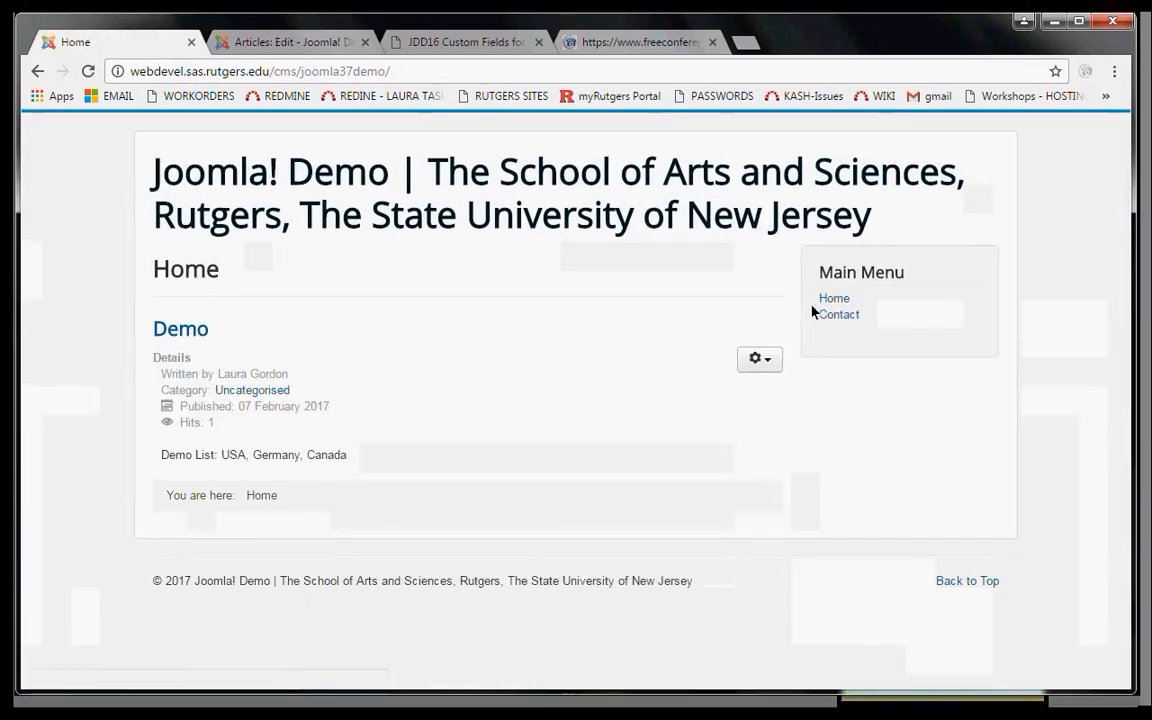
left_click(195, 334)
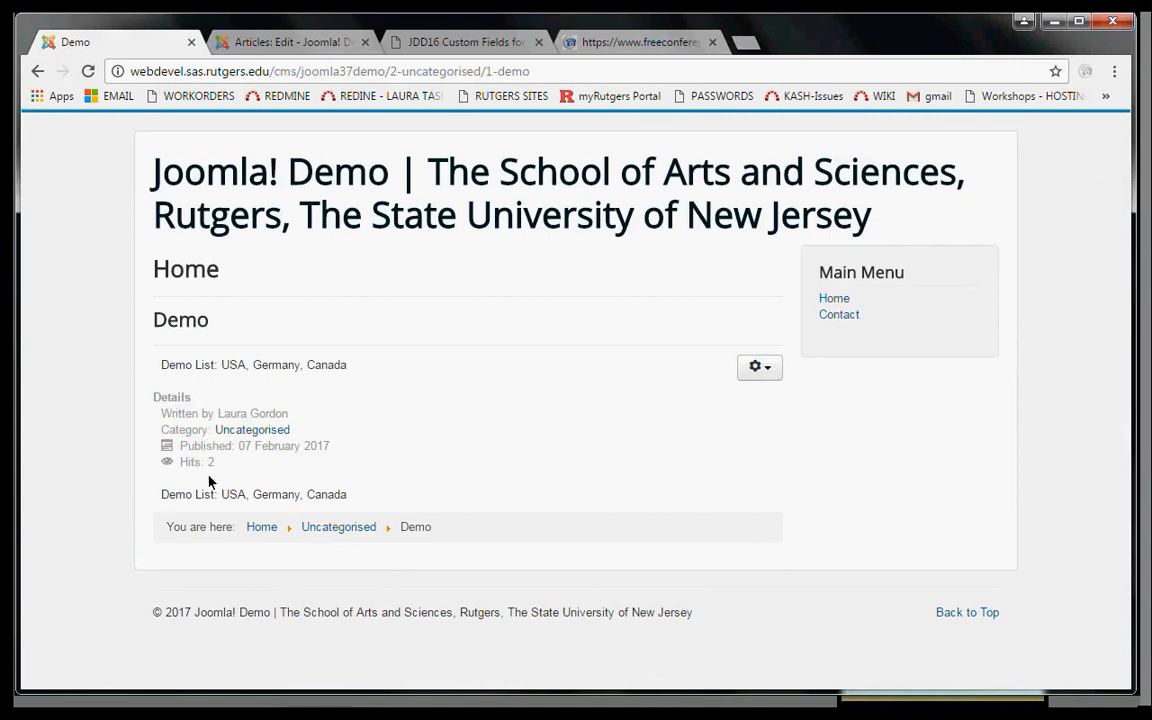
left_click_drag(161, 494, 333, 503)
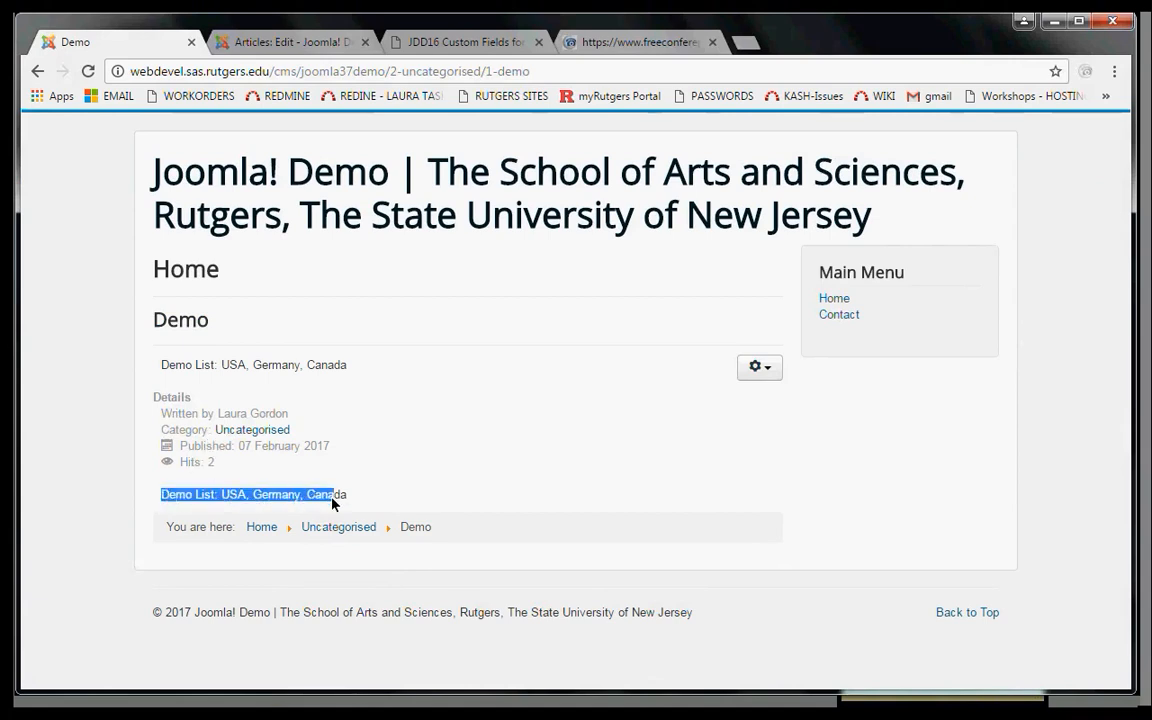
left_click(334, 503)
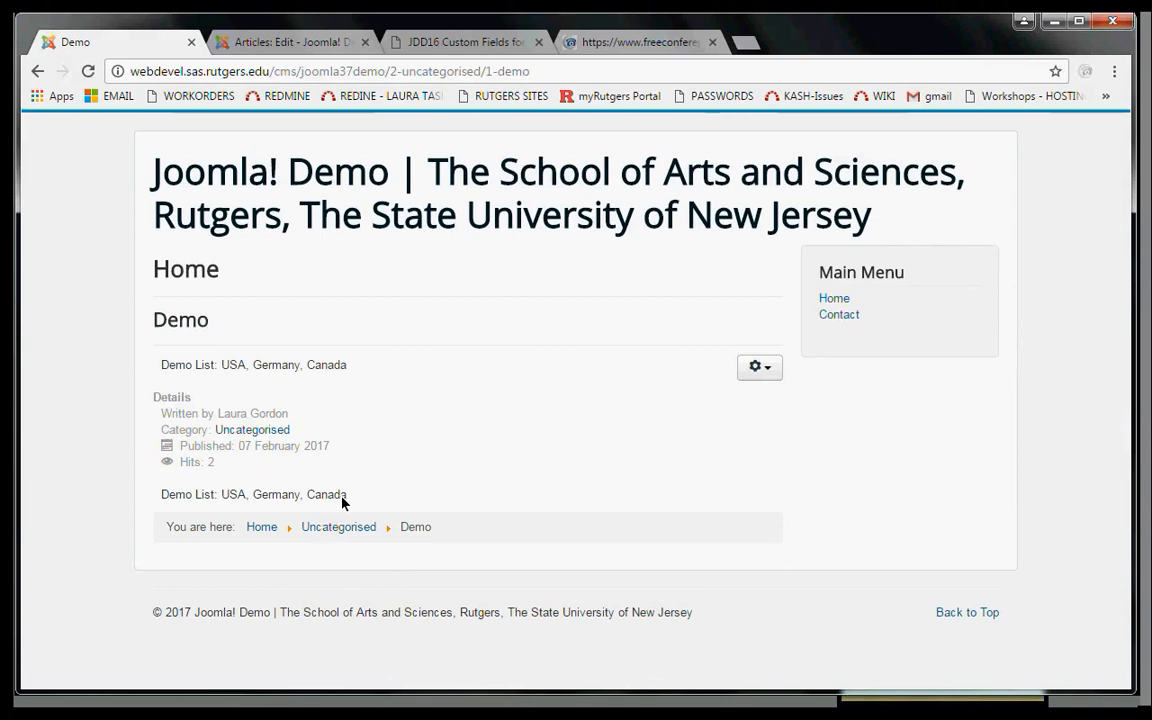
Return to the administrator, close the Demo article and open the article fields list in a new browser tab
left_click(335, 40)
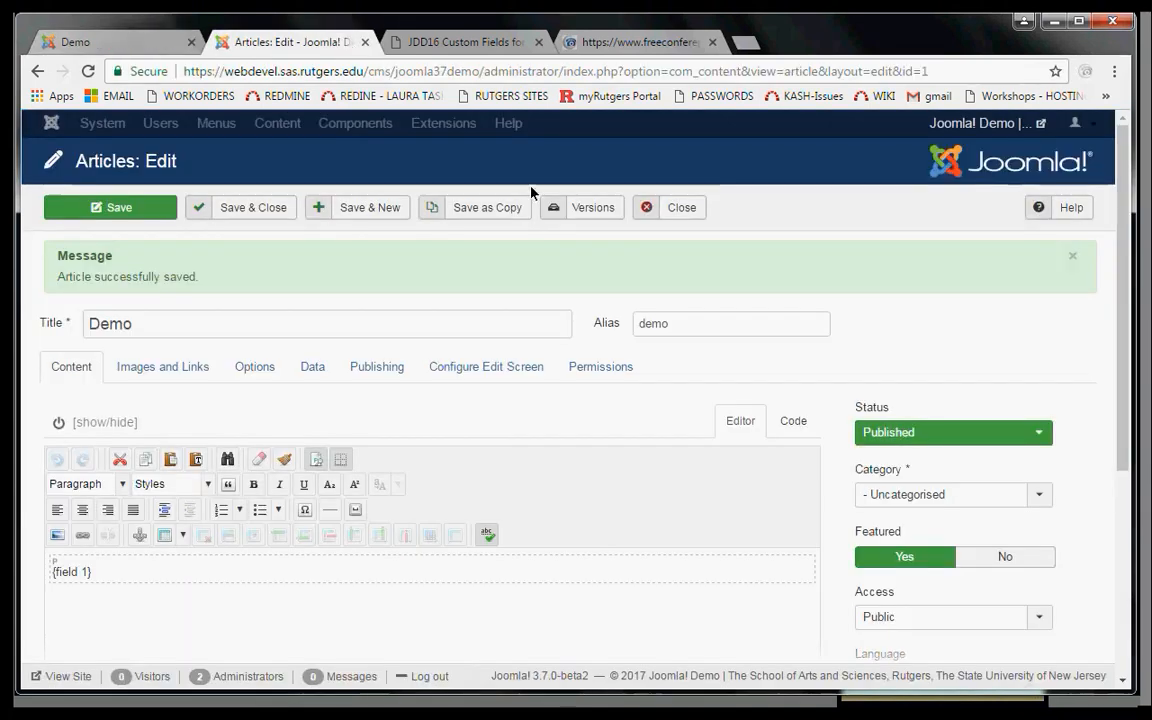
left_click(670, 208)
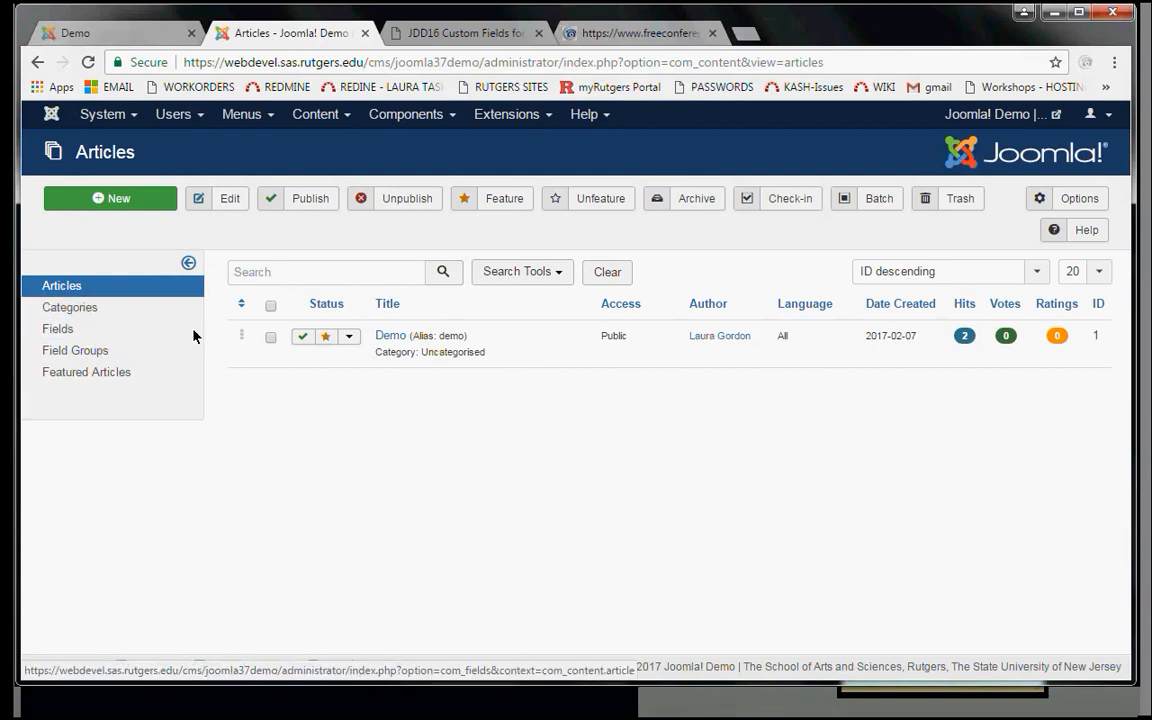
right_click(95, 334)
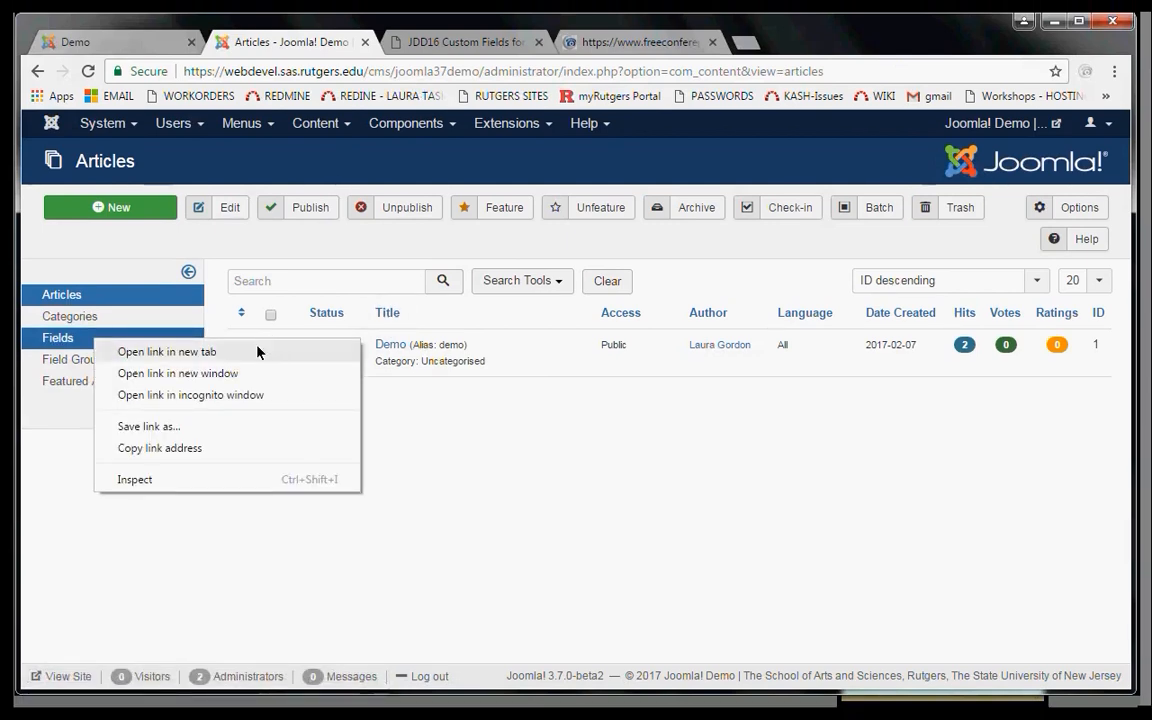
left_click(234, 352)
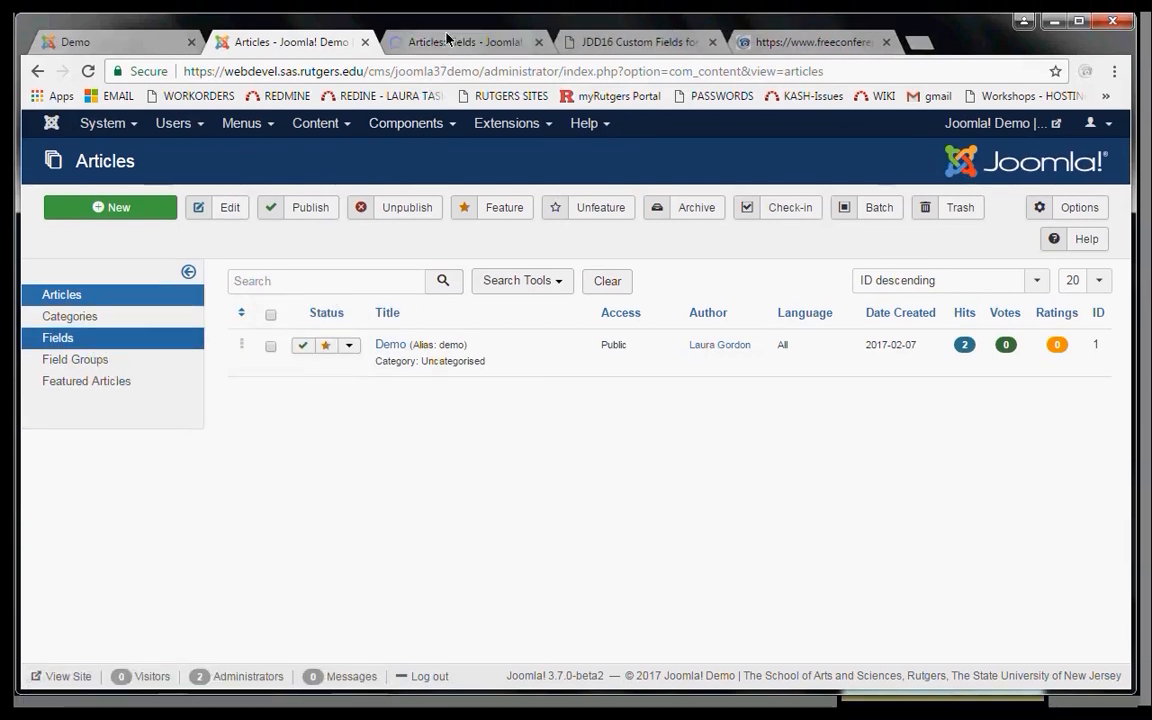
Open the Demo List field for editing, set its Automatic Display option to No, and save the field
left_click(455, 45)
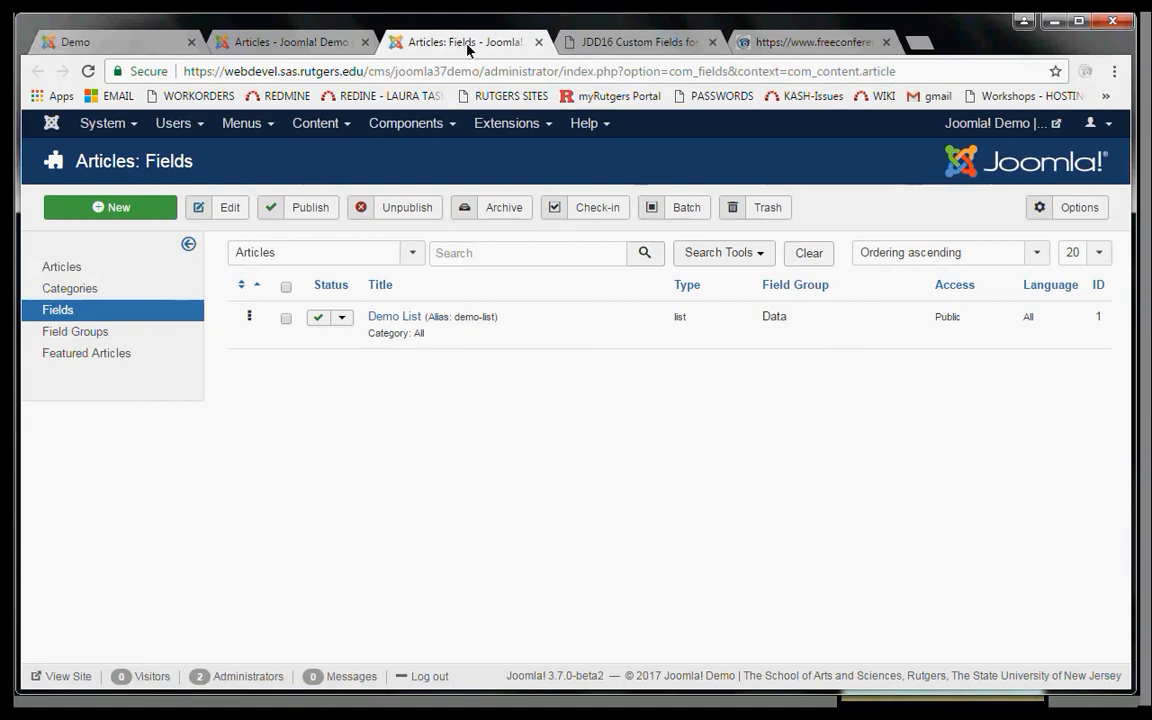
left_click(405, 316)
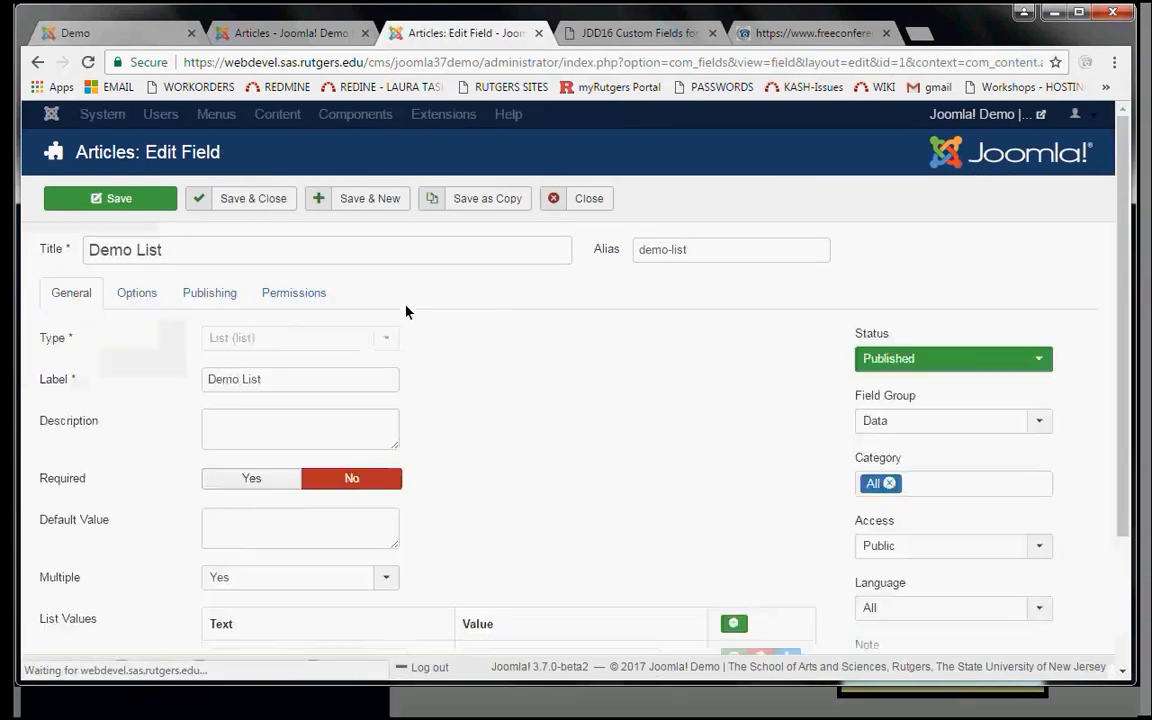
scroll(600, 500, "down", 1)
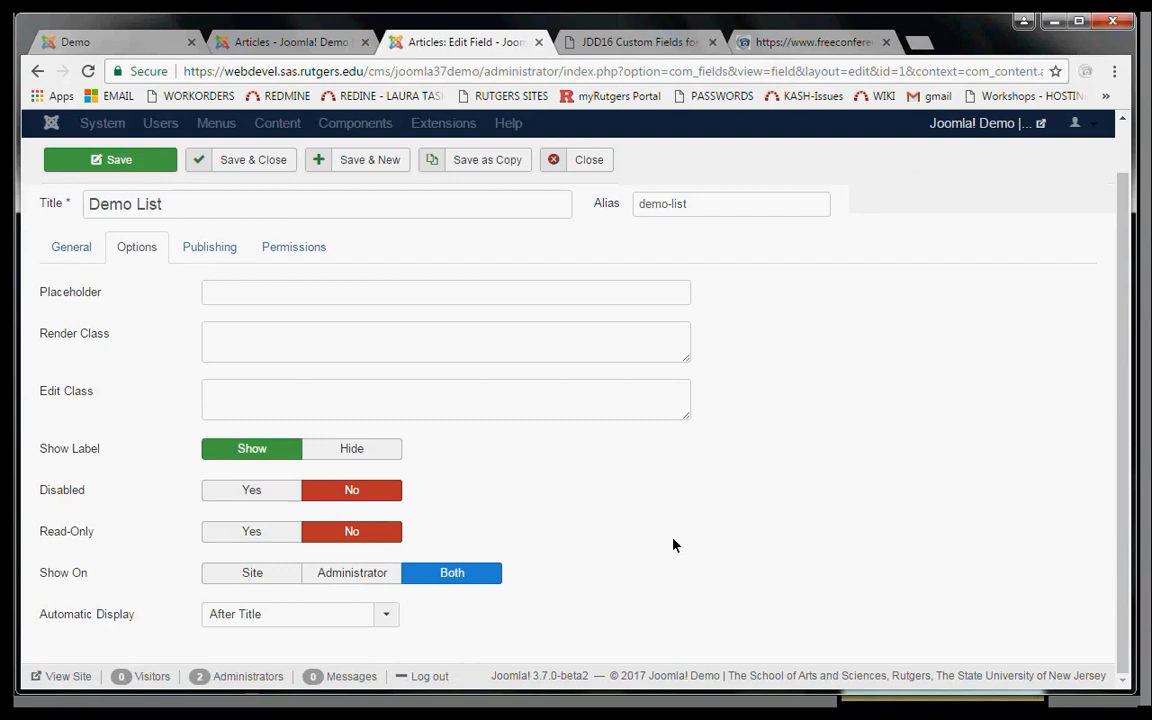
left_click(350, 616)
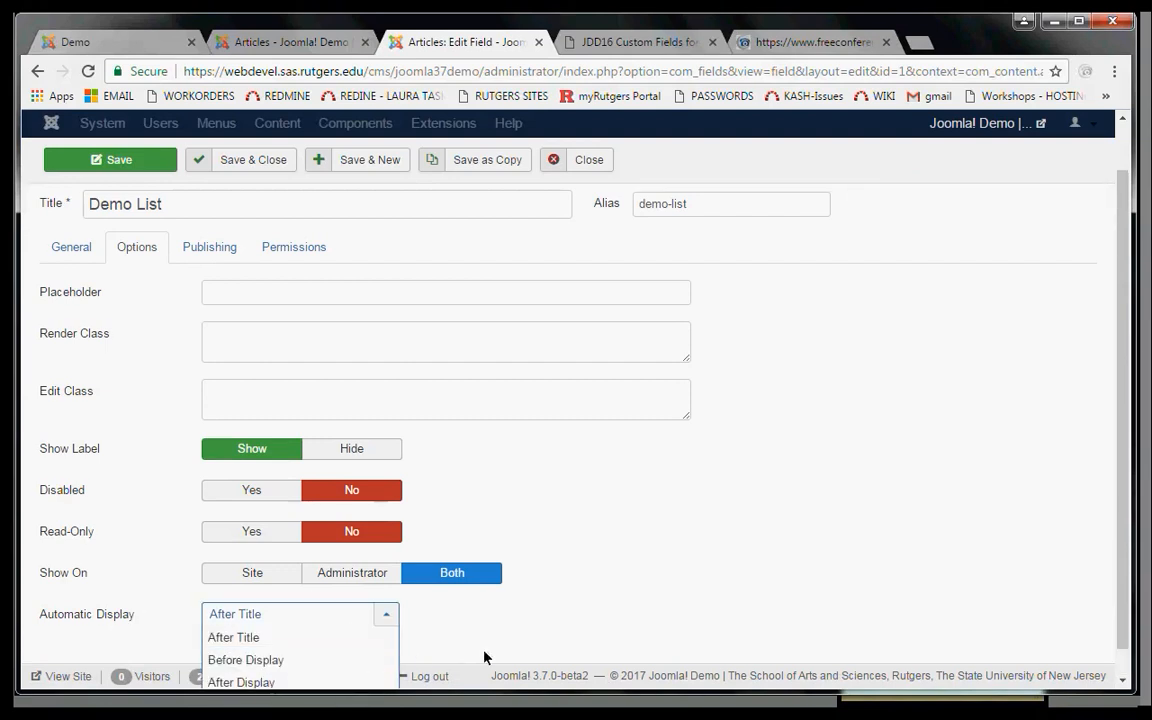
scroll(488, 656, "down", 1)
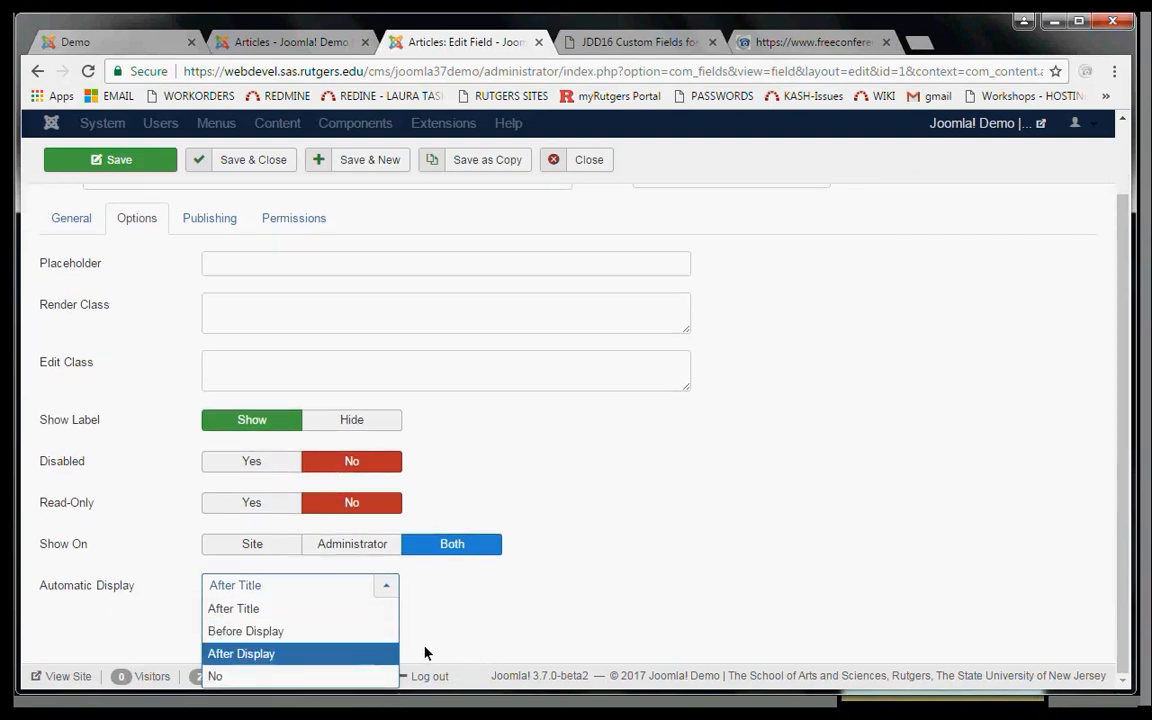
left_click(335, 677)
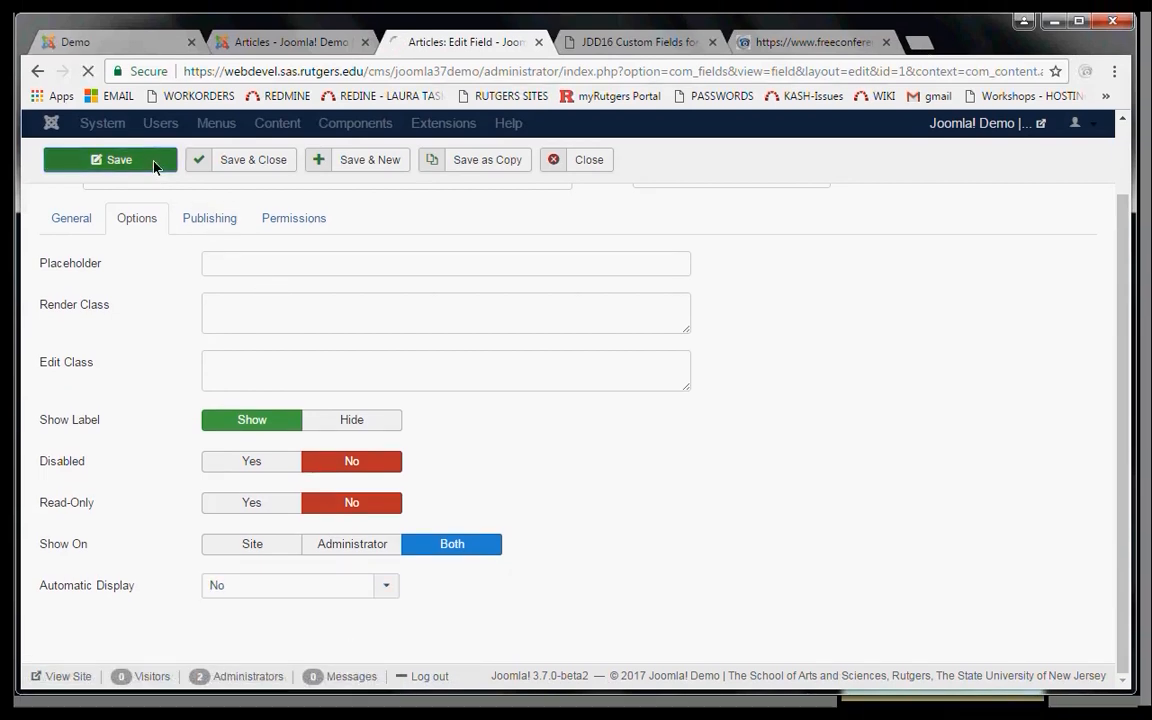
left_click(150, 158)
Reload the Demo article on the site to check where Demo List is output, and return to the administrator's articles list
left_click(120, 32)
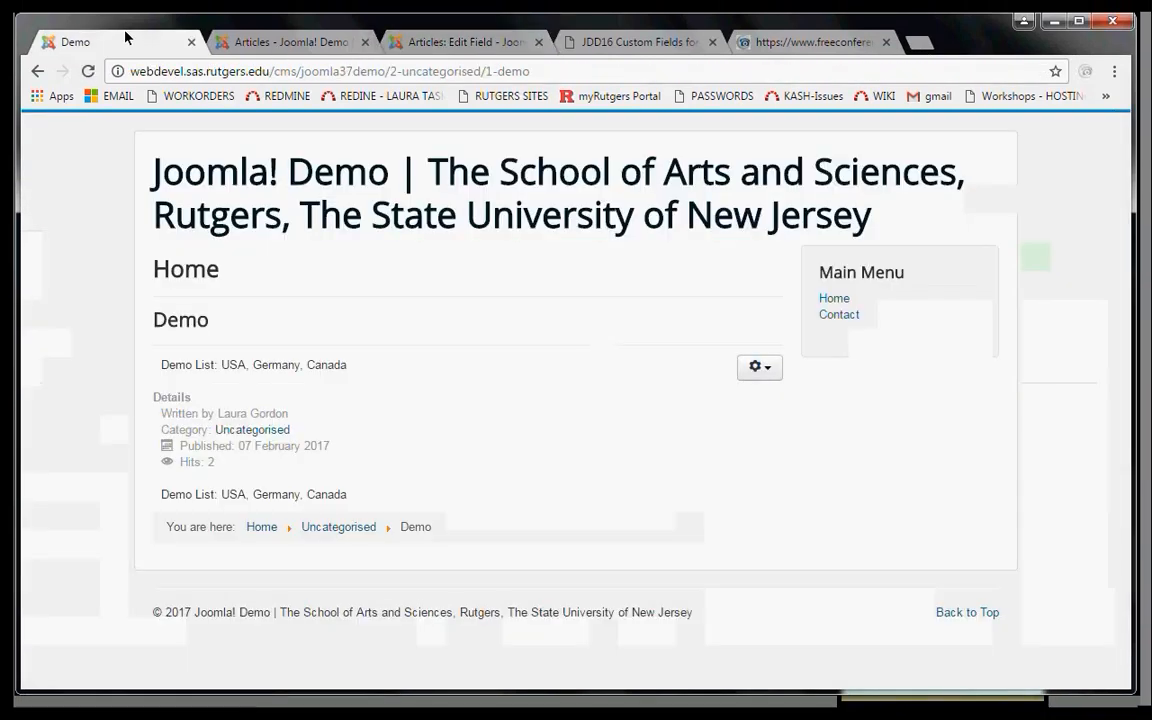
key("F5")
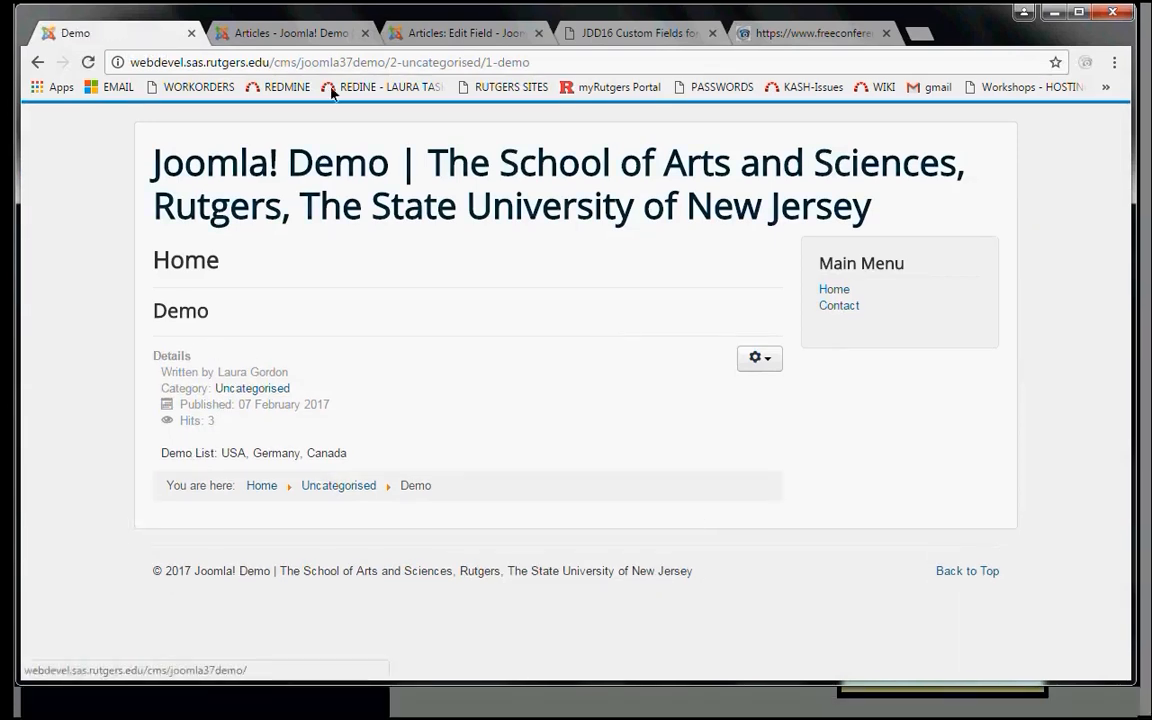
left_click(320, 46)
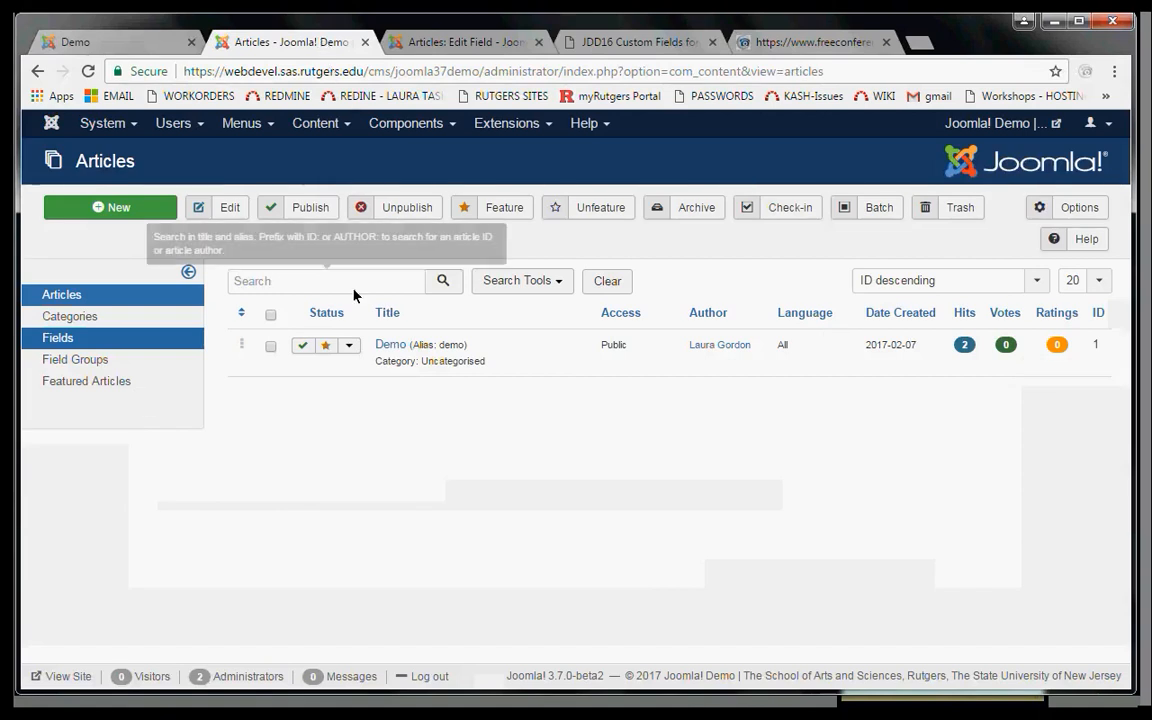
Open the Demo article to examine the {field 1} tag in its body, and close the article without changes
left_click(390, 336)
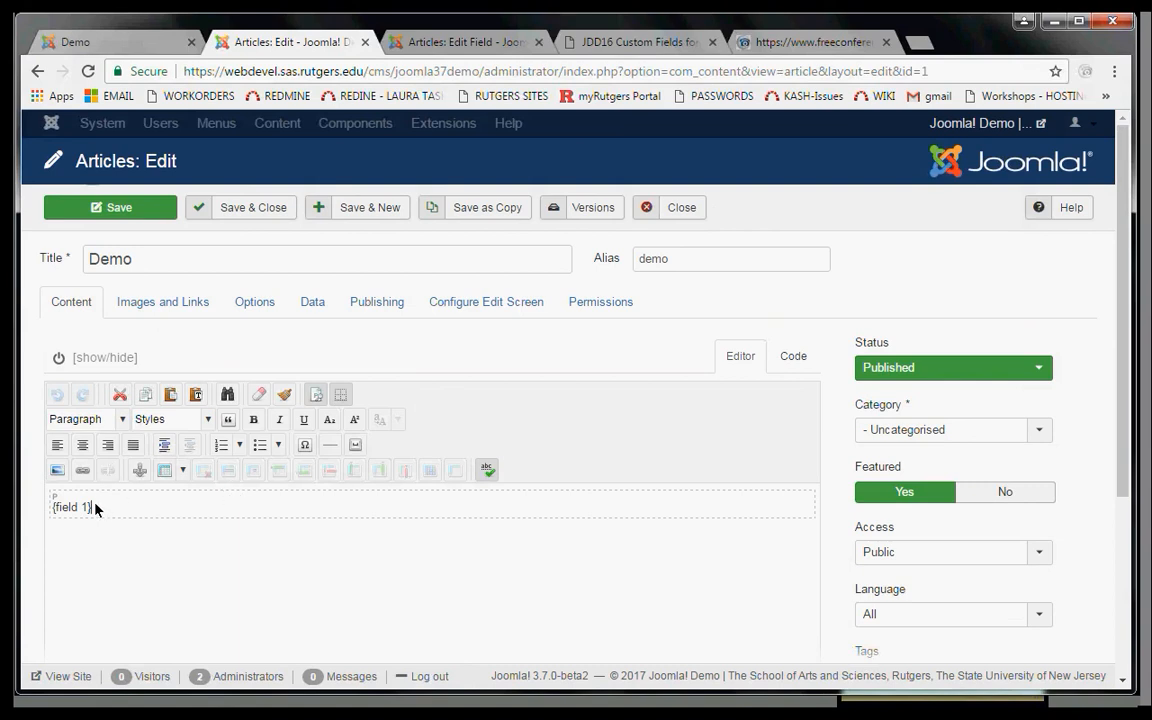
left_click_drag(61, 513, 57, 512)
left_click(116, 517)
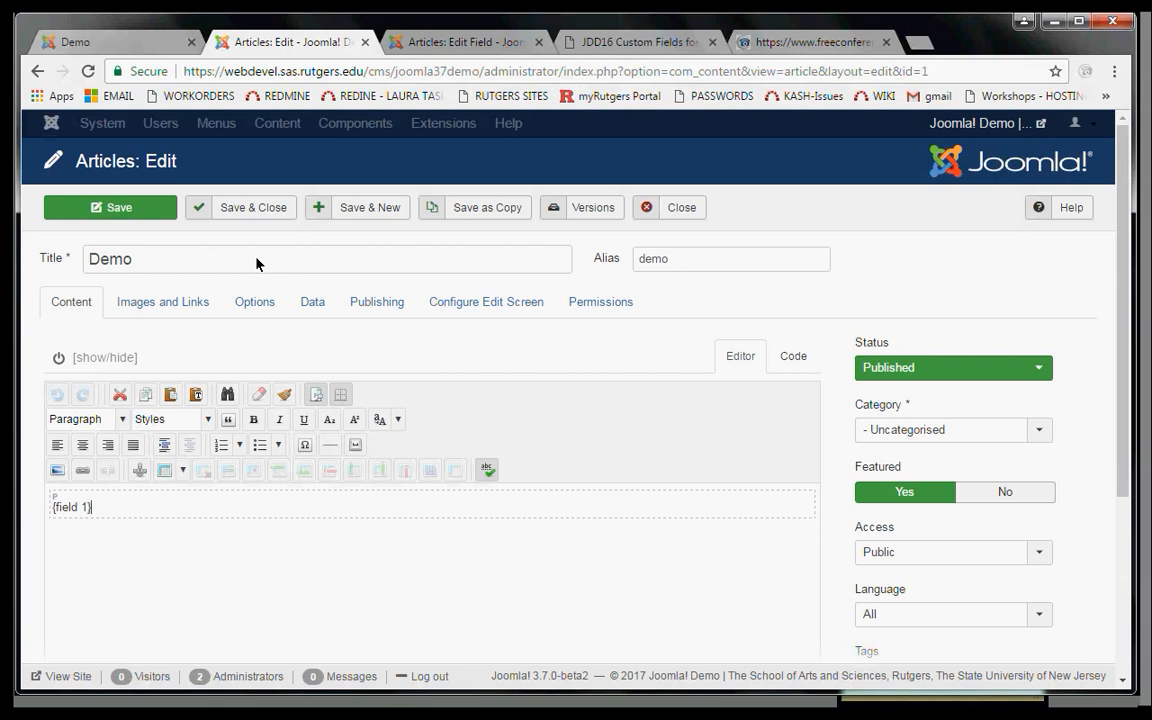
left_click(673, 207)
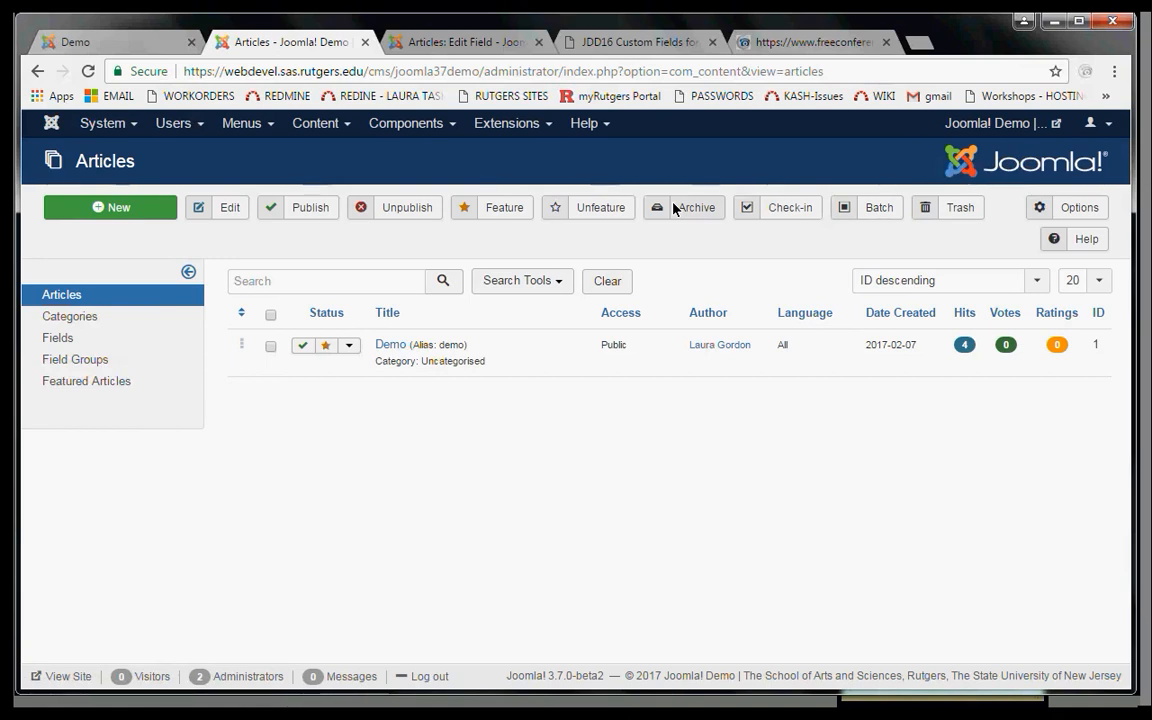
Switch the article fields list to Category fields, and create and save a Text field titled "Demo Intro"
left_click(76, 336)
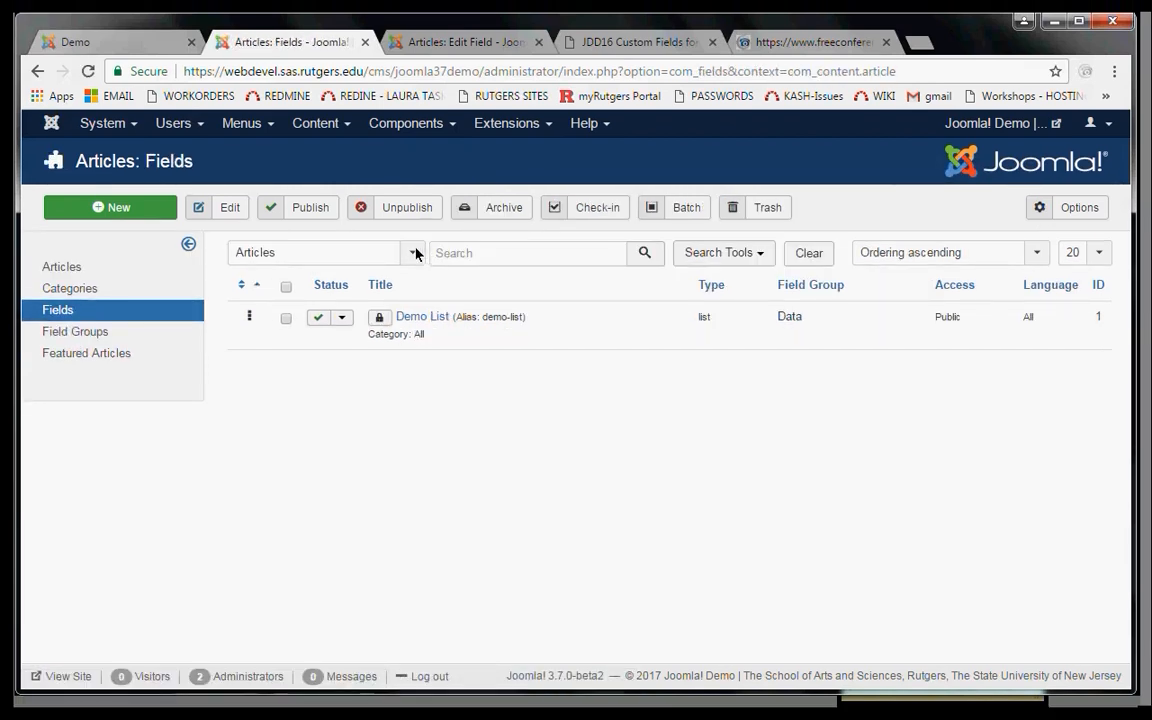
left_click(415, 256)
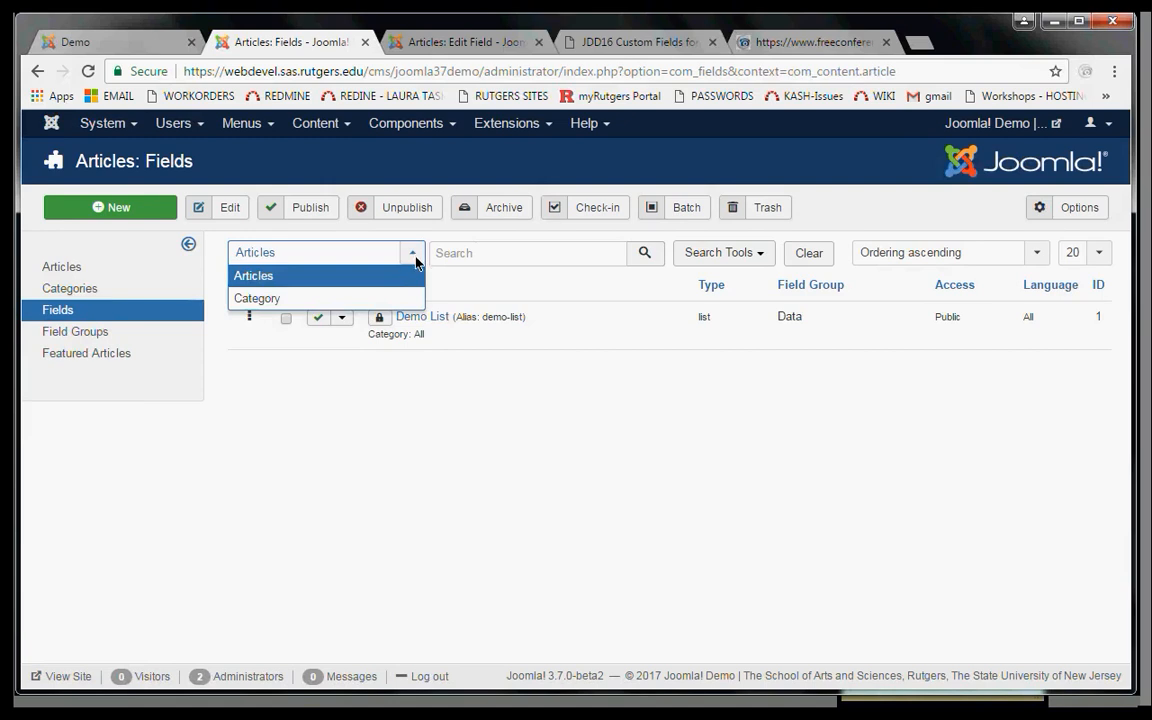
left_click(403, 300)
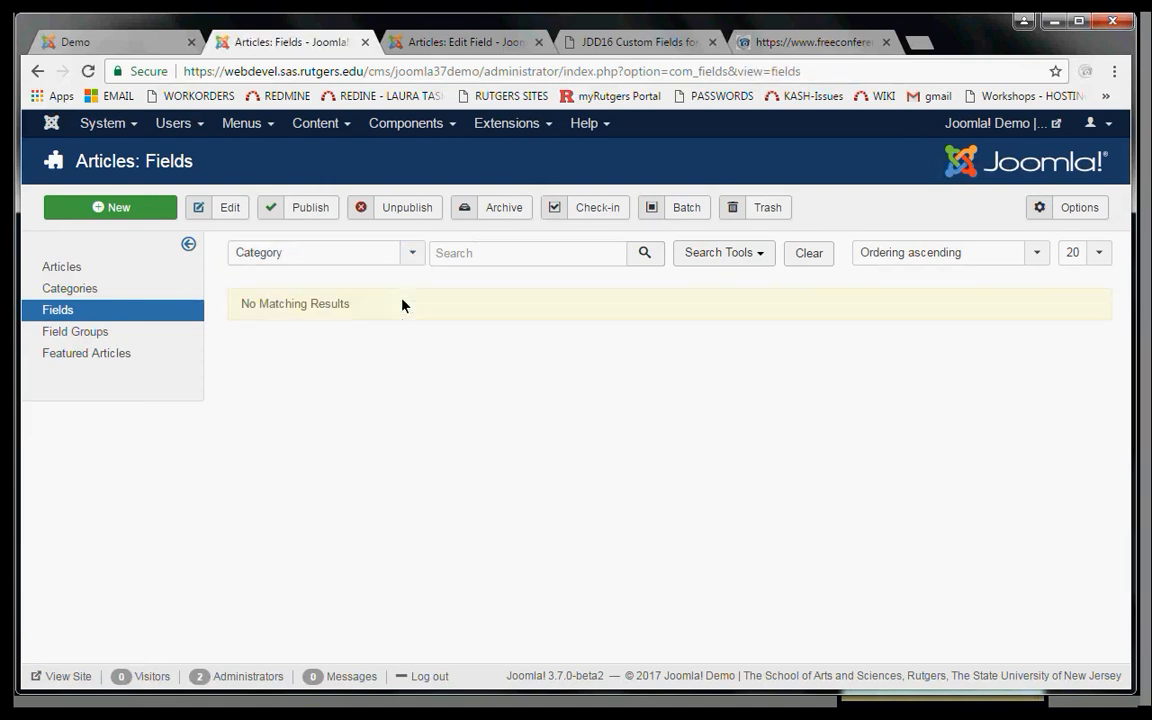
left_click(135, 213)
left_click(211, 263)
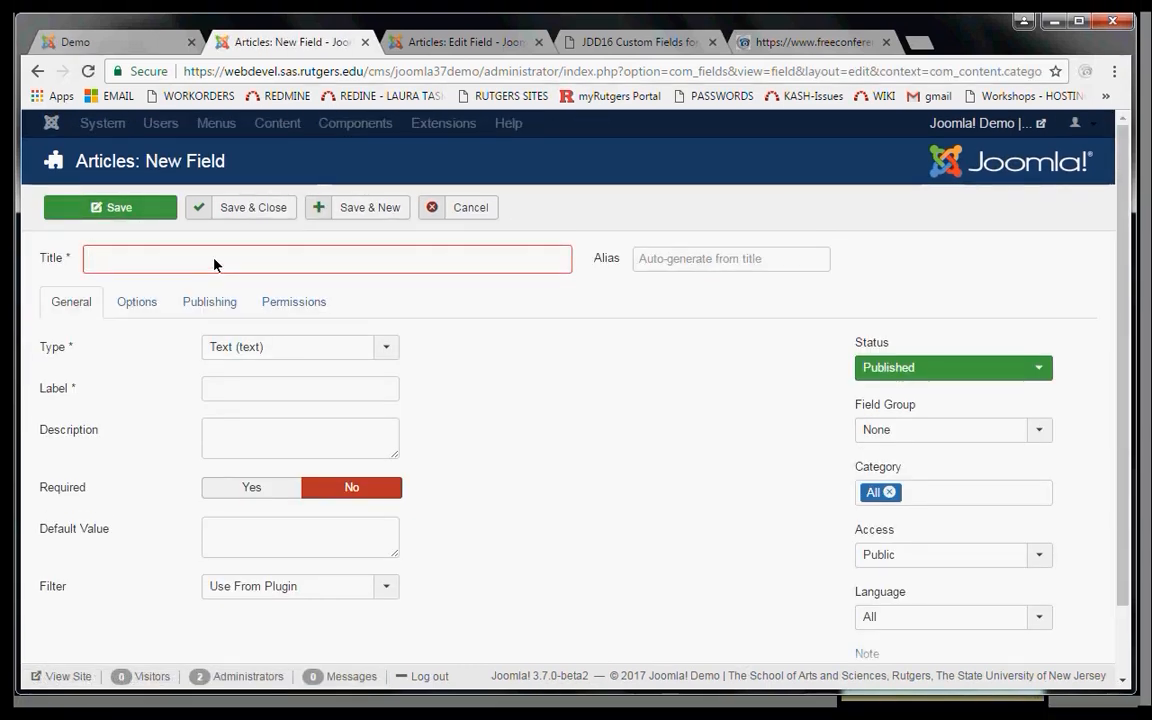
type("Demo ")
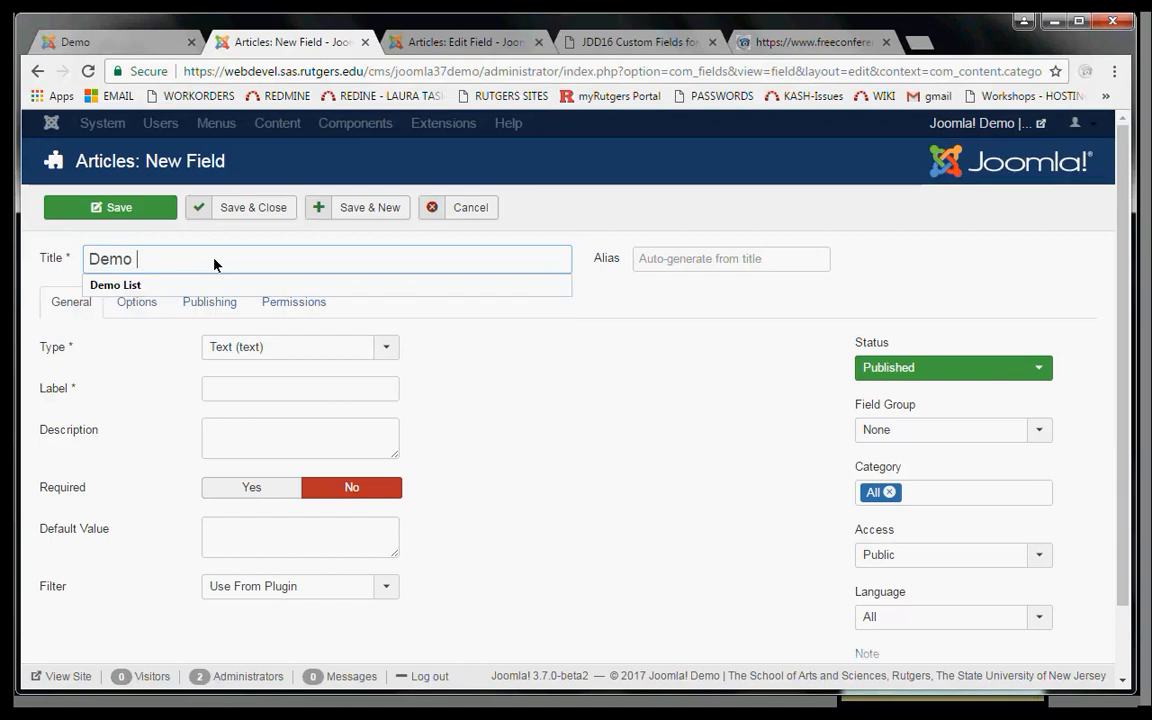
type("Intro")
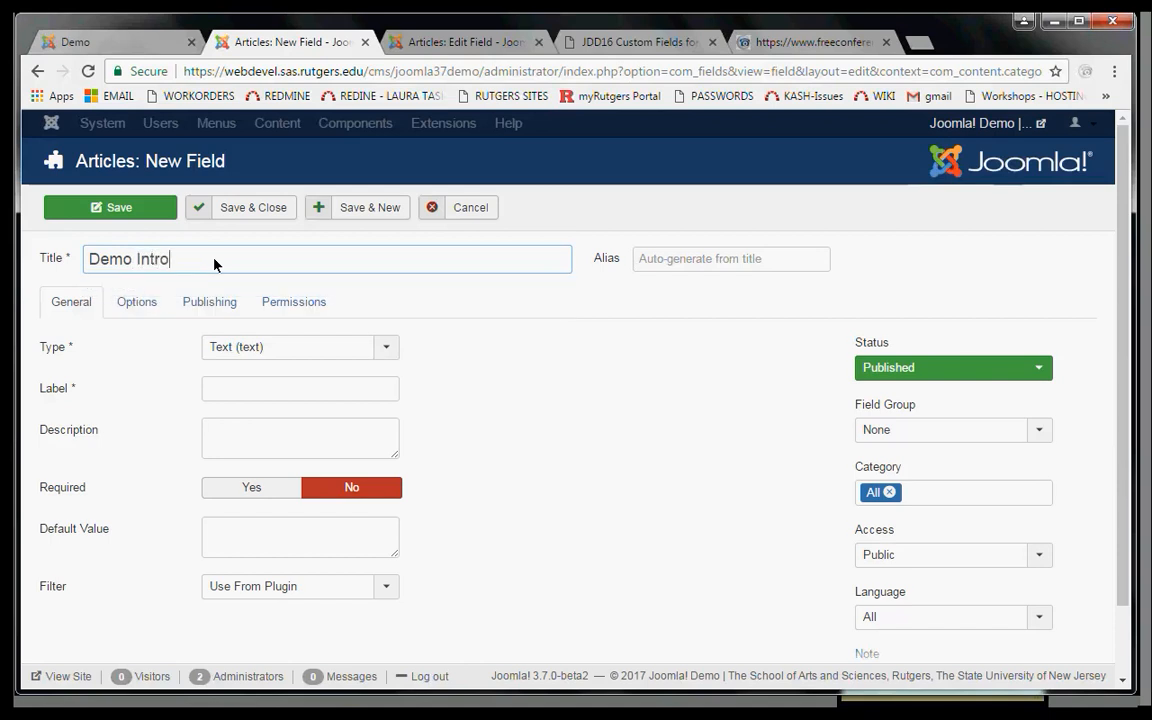
left_click(252, 208)
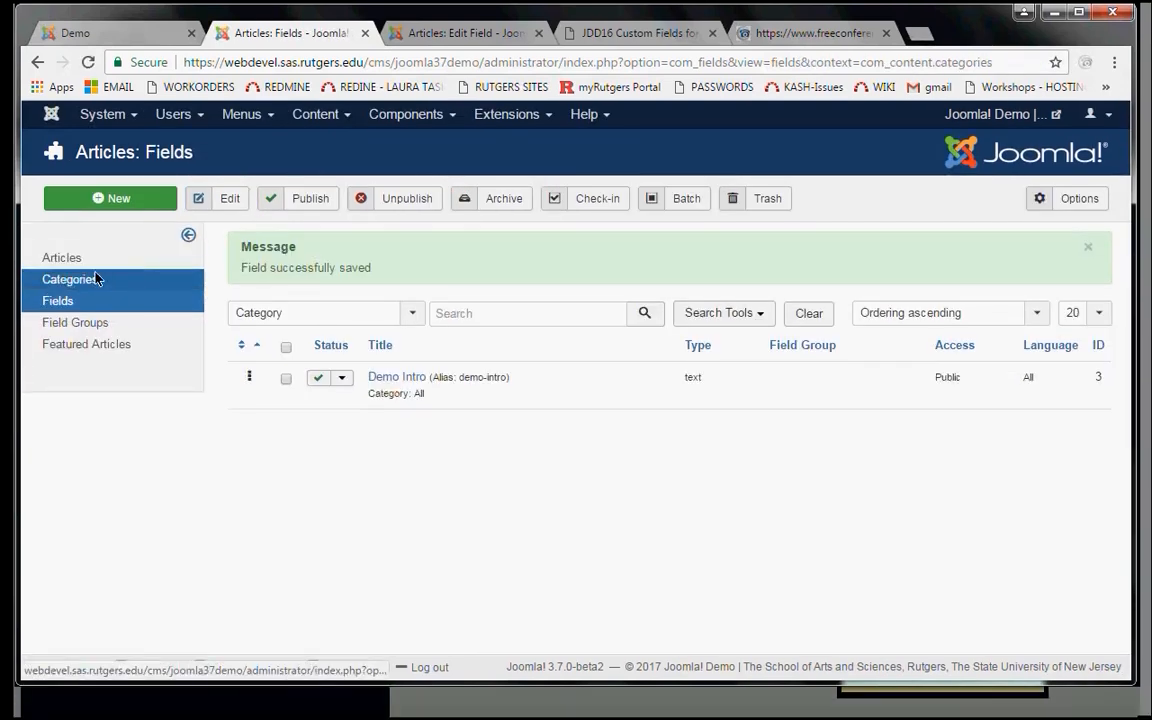
Set the Demo Intro field of the Uncategorised category to "New Jersey", and save and close the category
left_click(95, 279)
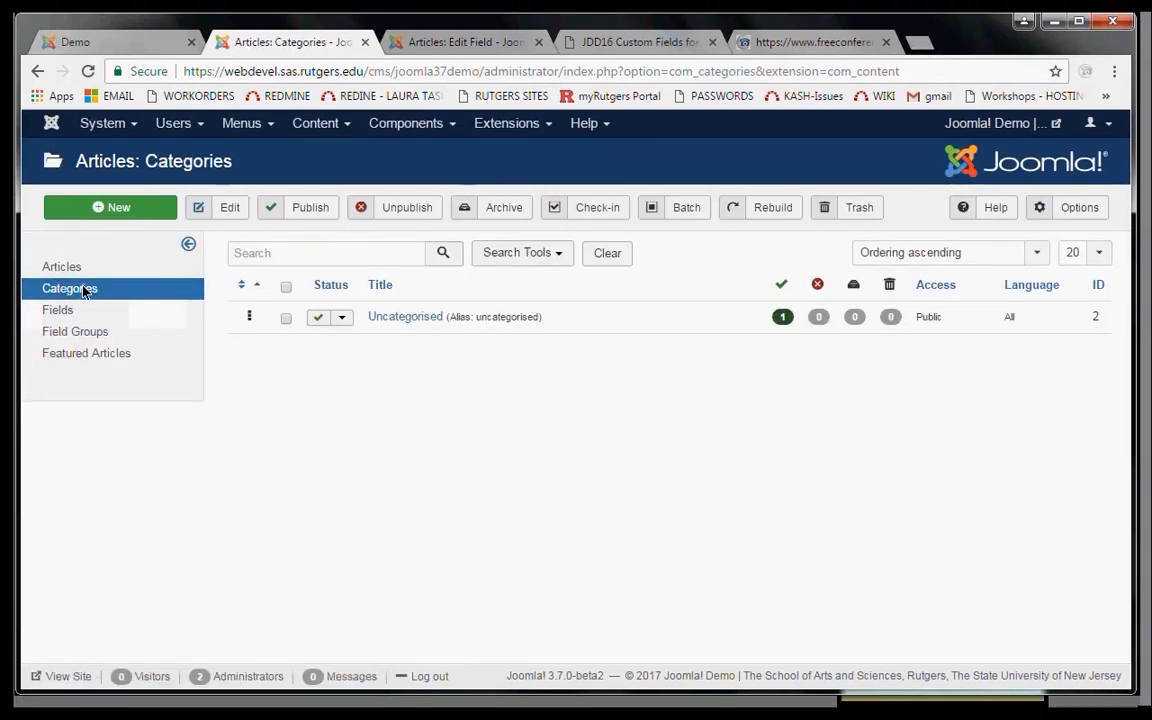
left_click(414, 317)
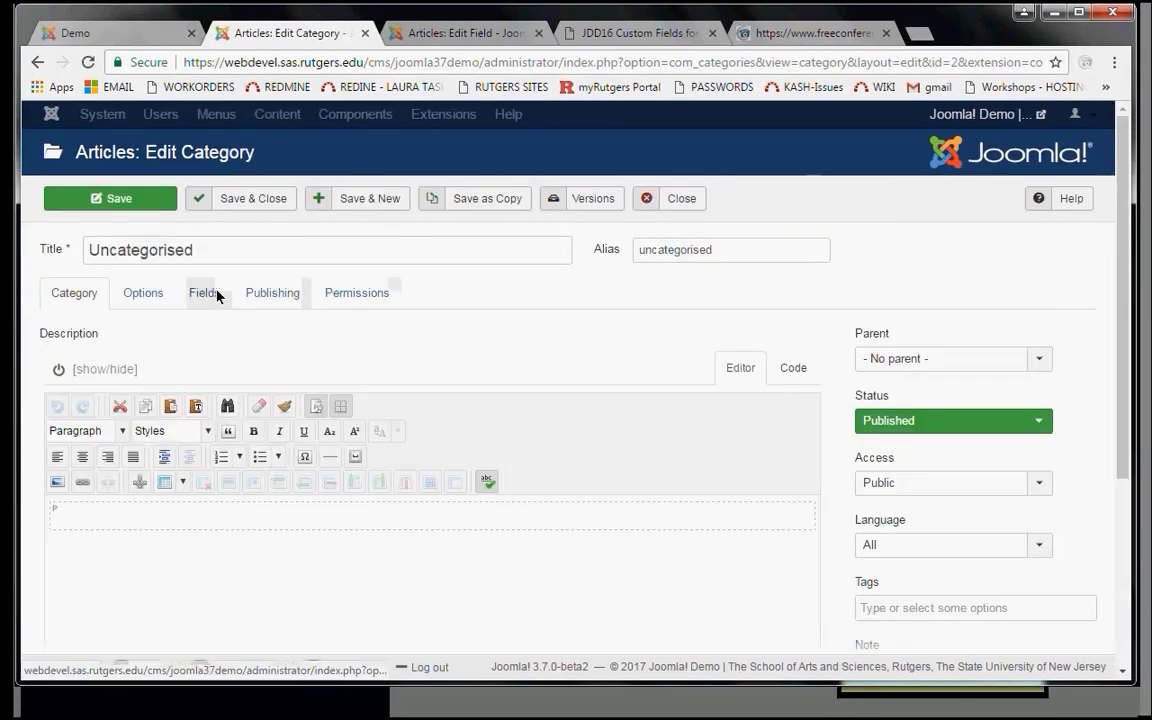
left_click(208, 302)
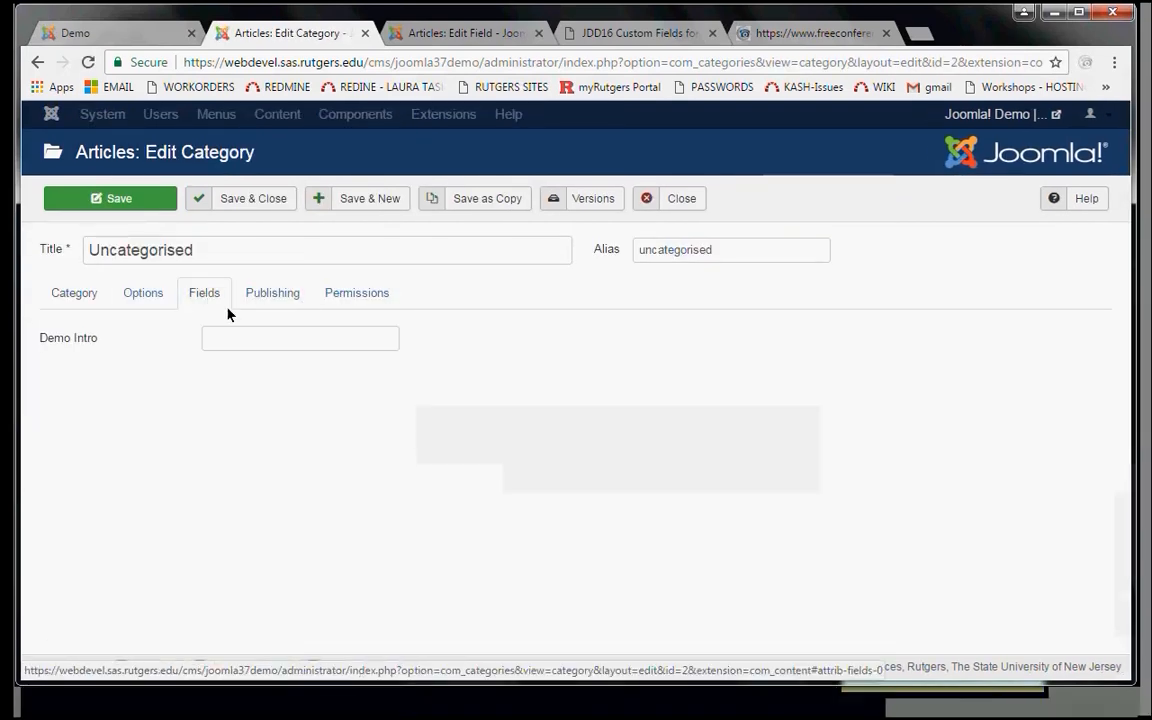
left_click(260, 341)
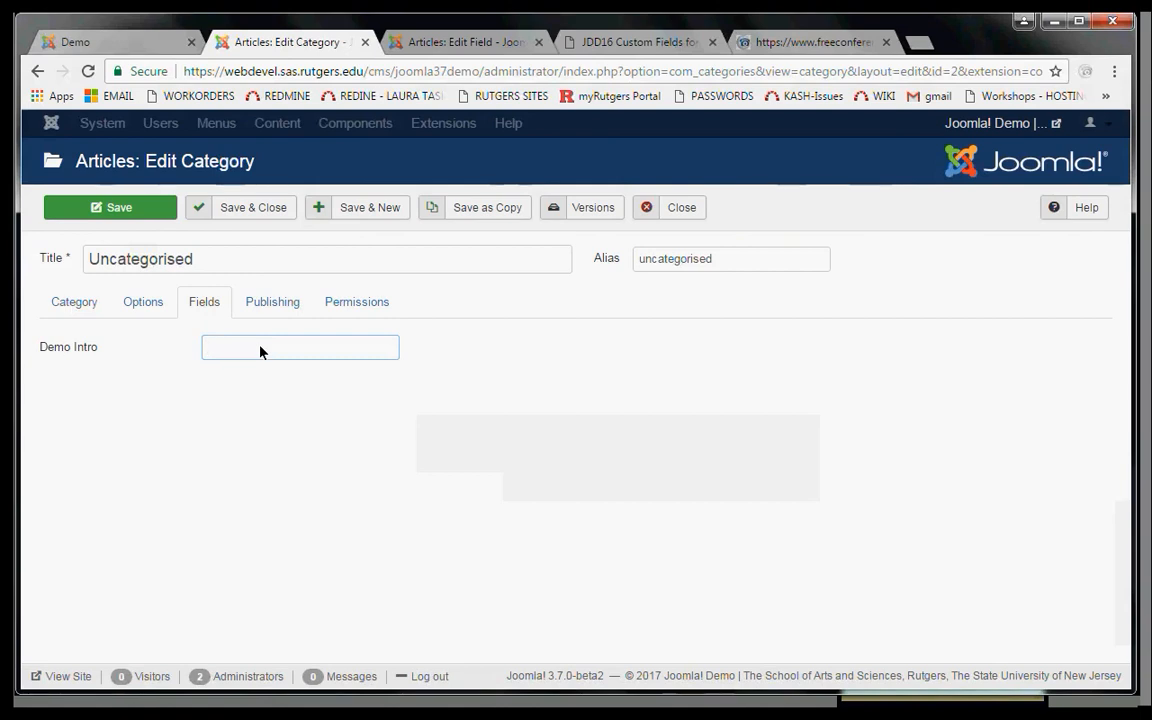
type("New Jer")
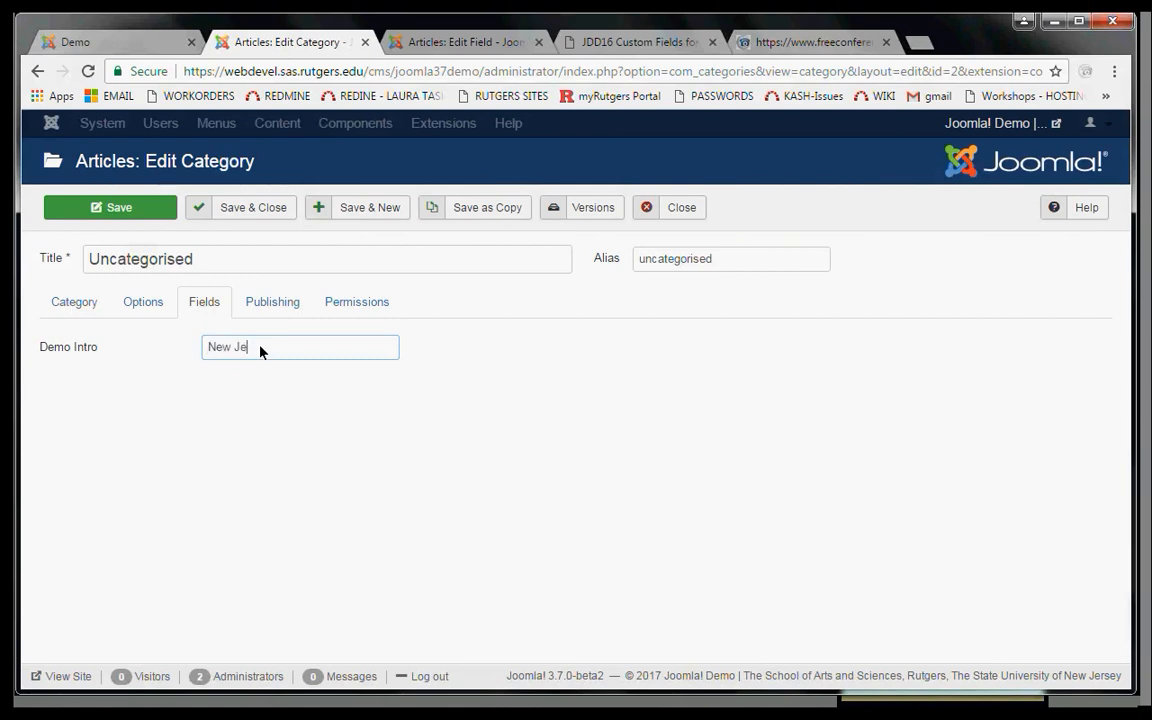
type("sey")
left_click(253, 210)
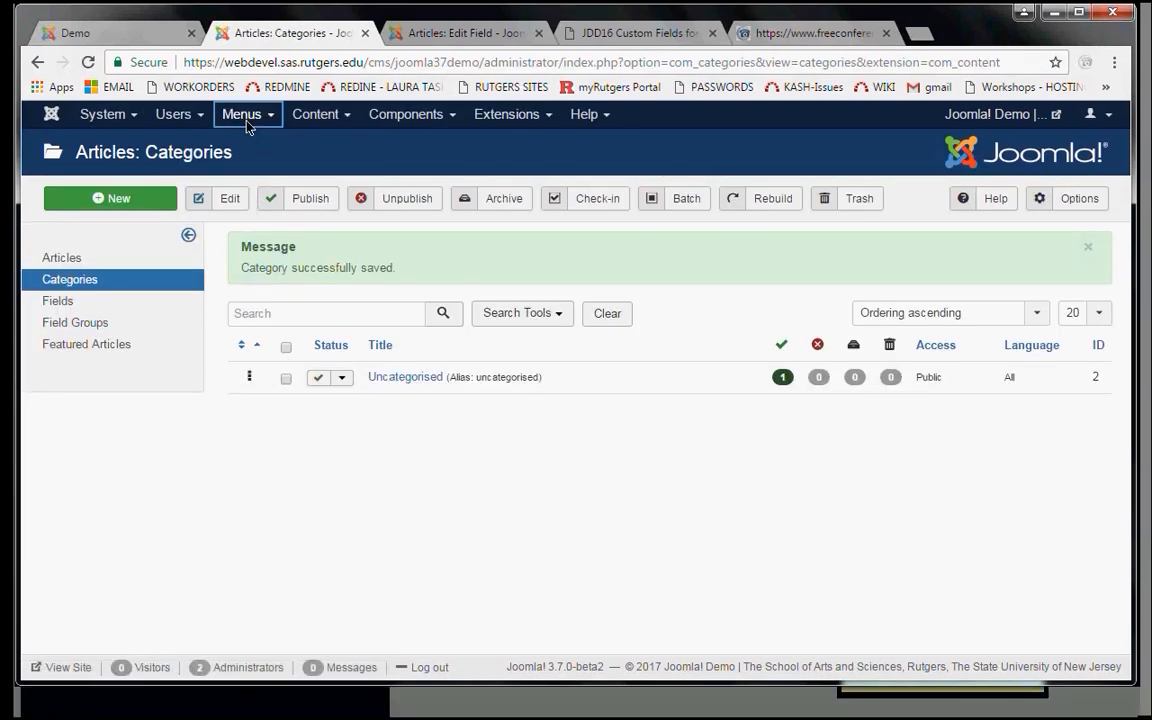
Start a new Main Menu item in a new browser tab and bring up its form
left_click(245, 125)
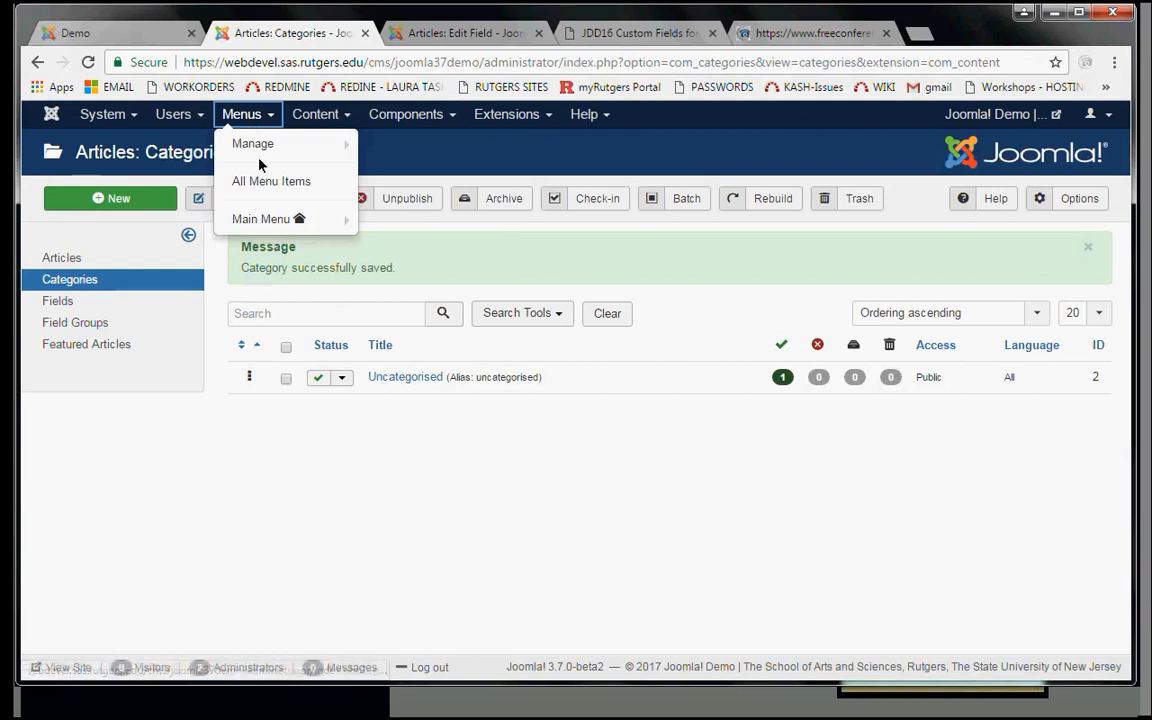
mouse_move(327, 219)
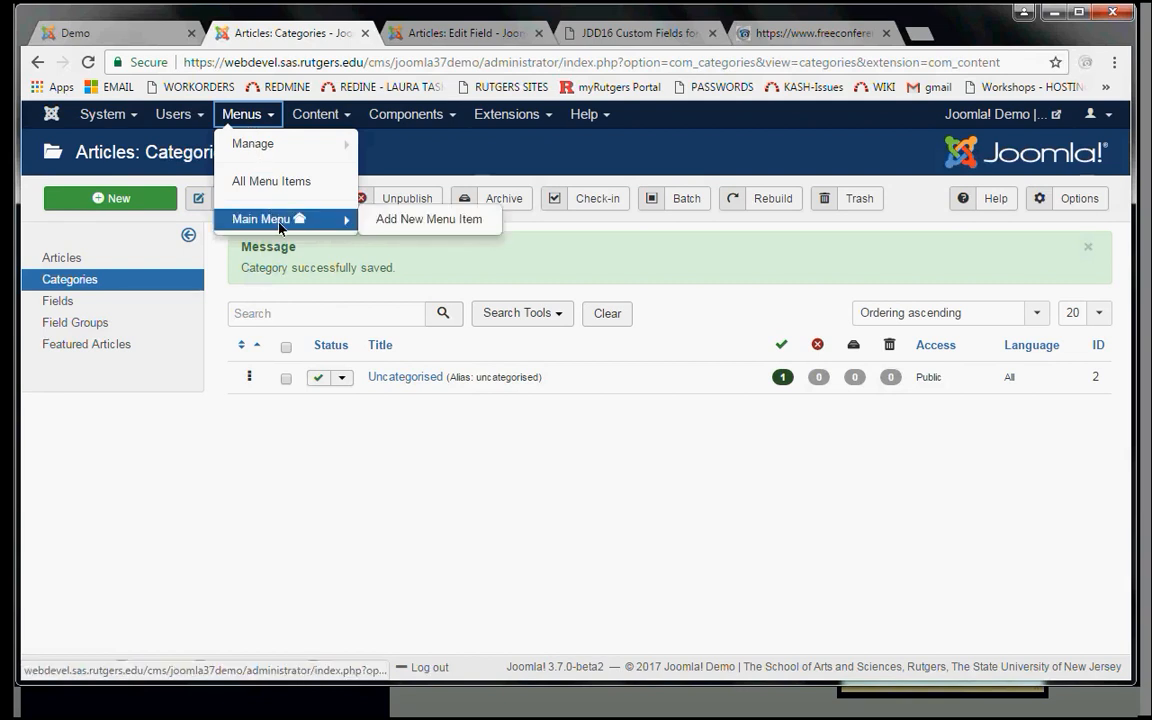
right_click(406, 221)
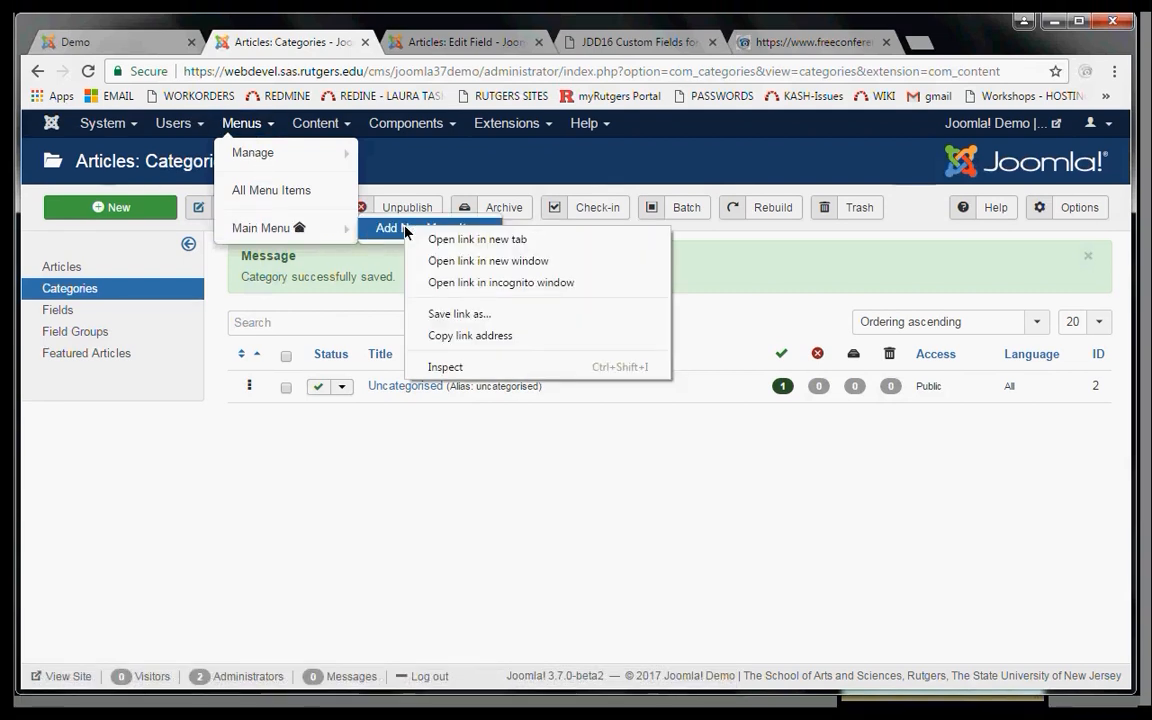
left_click(430, 227)
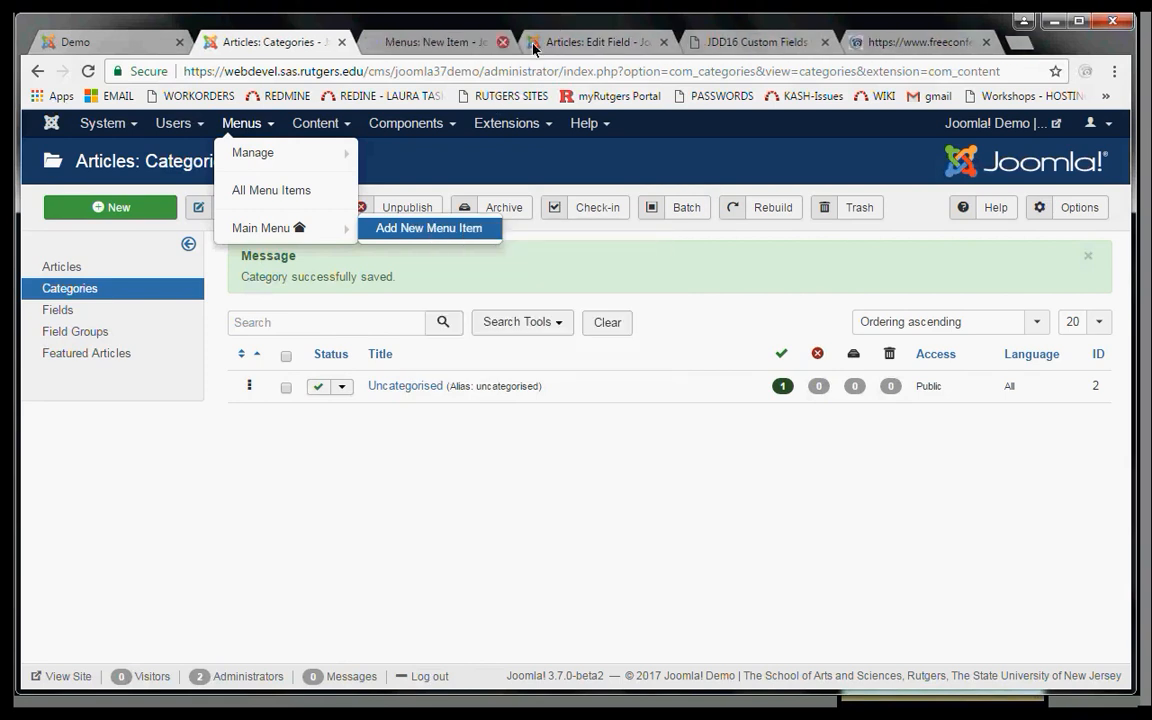
left_click(473, 45)
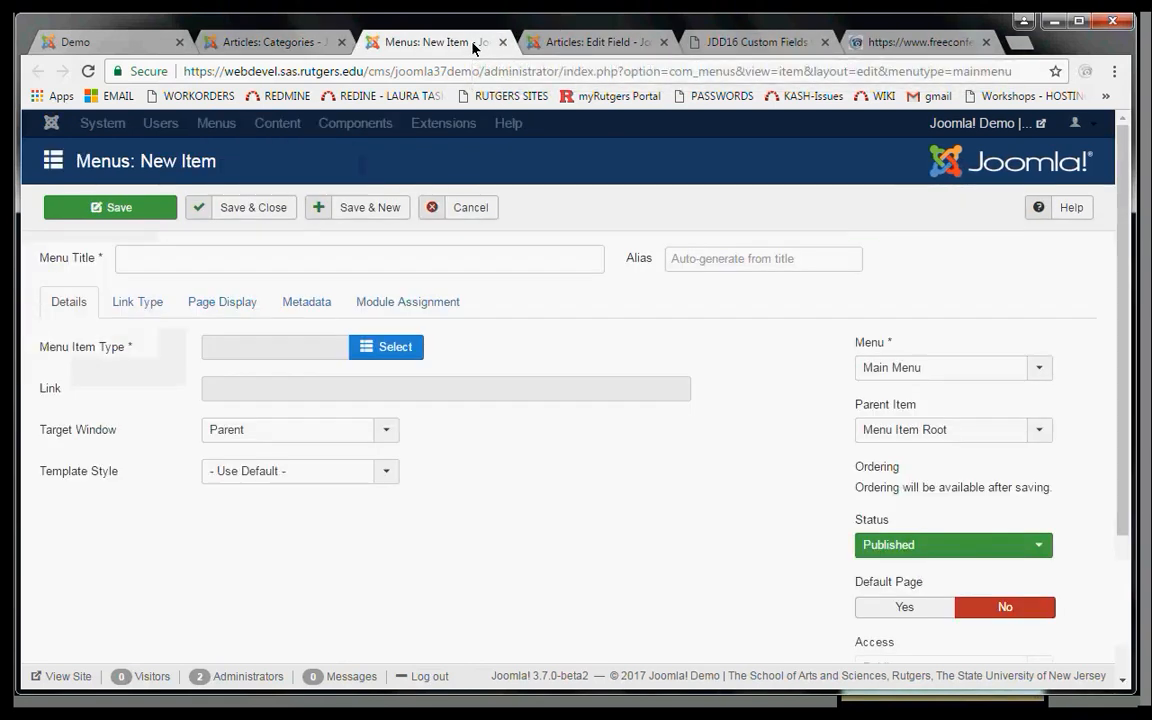
Set the new menu item's type to Category Blog and its menu title to "Blog"
left_click(390, 338)
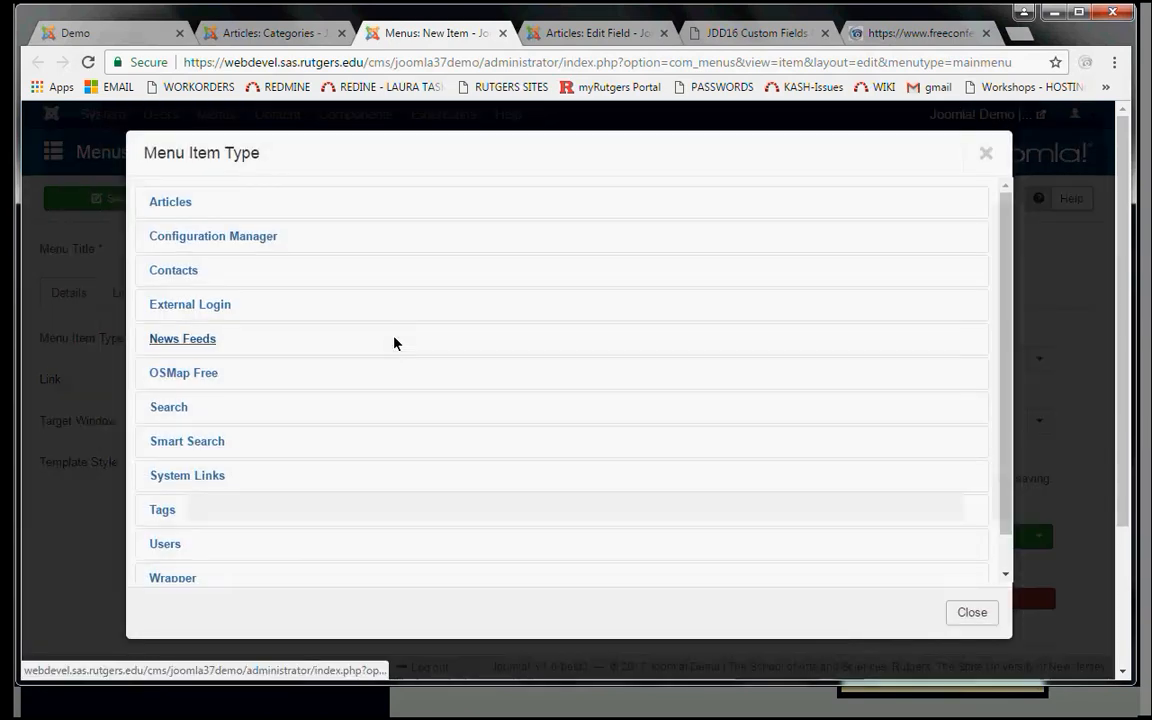
left_click(301, 206)
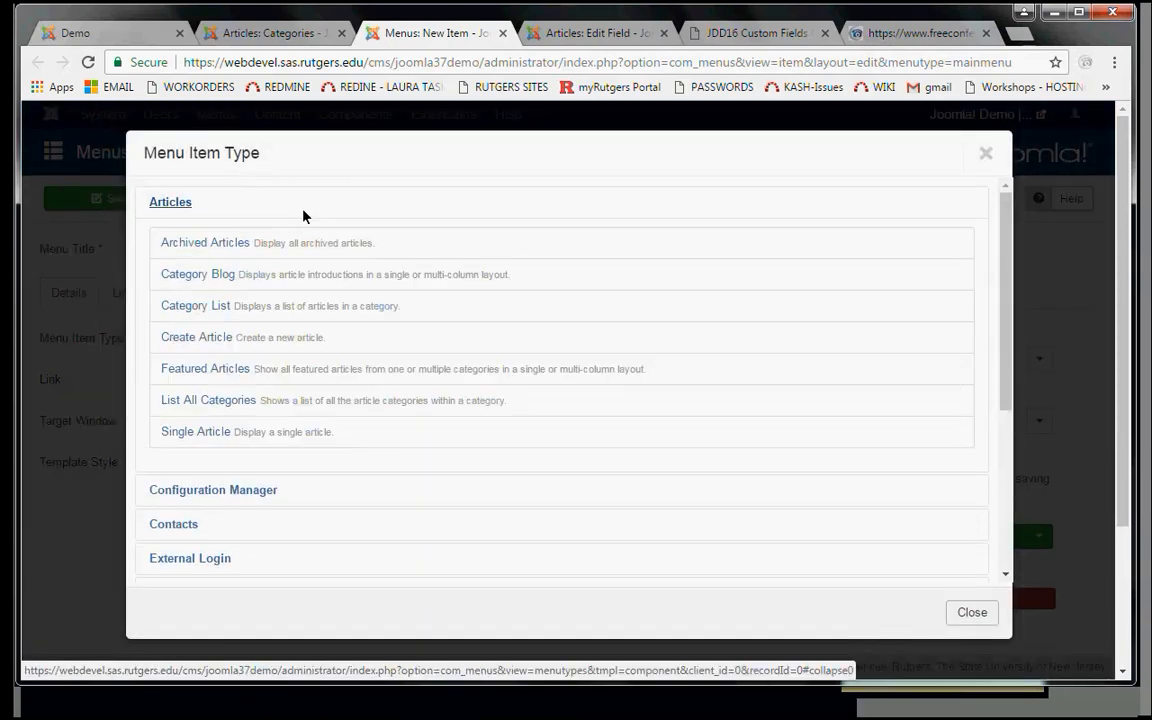
left_click(337, 277)
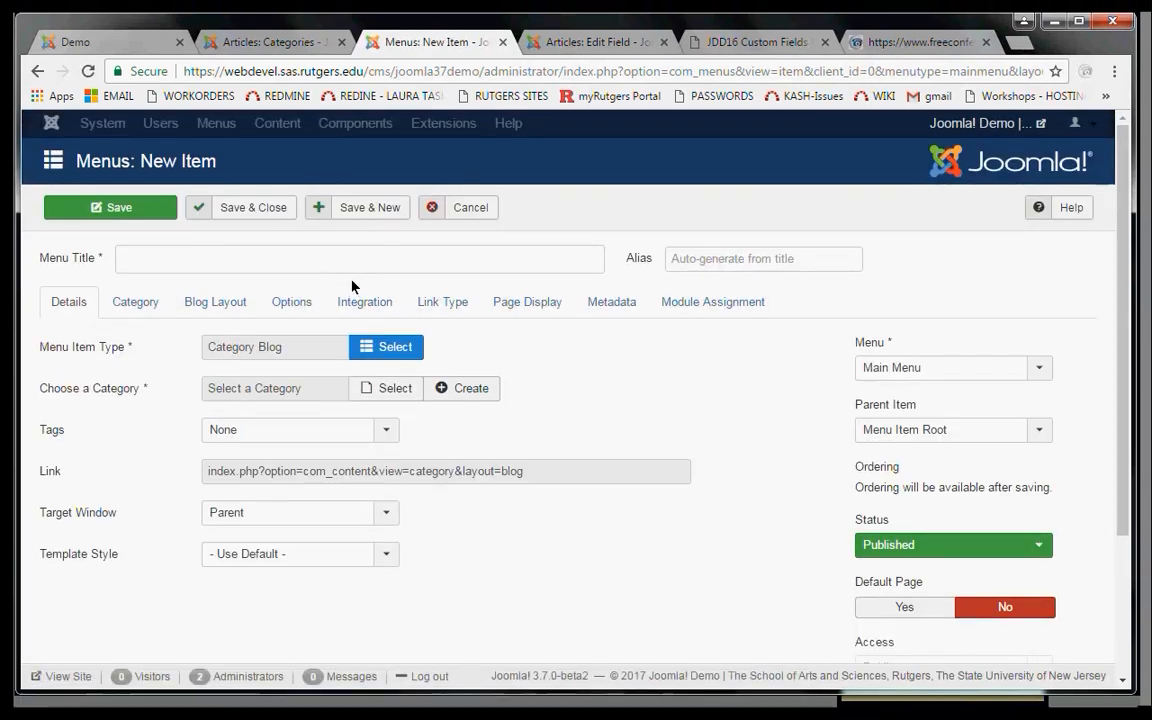
left_click(256, 262)
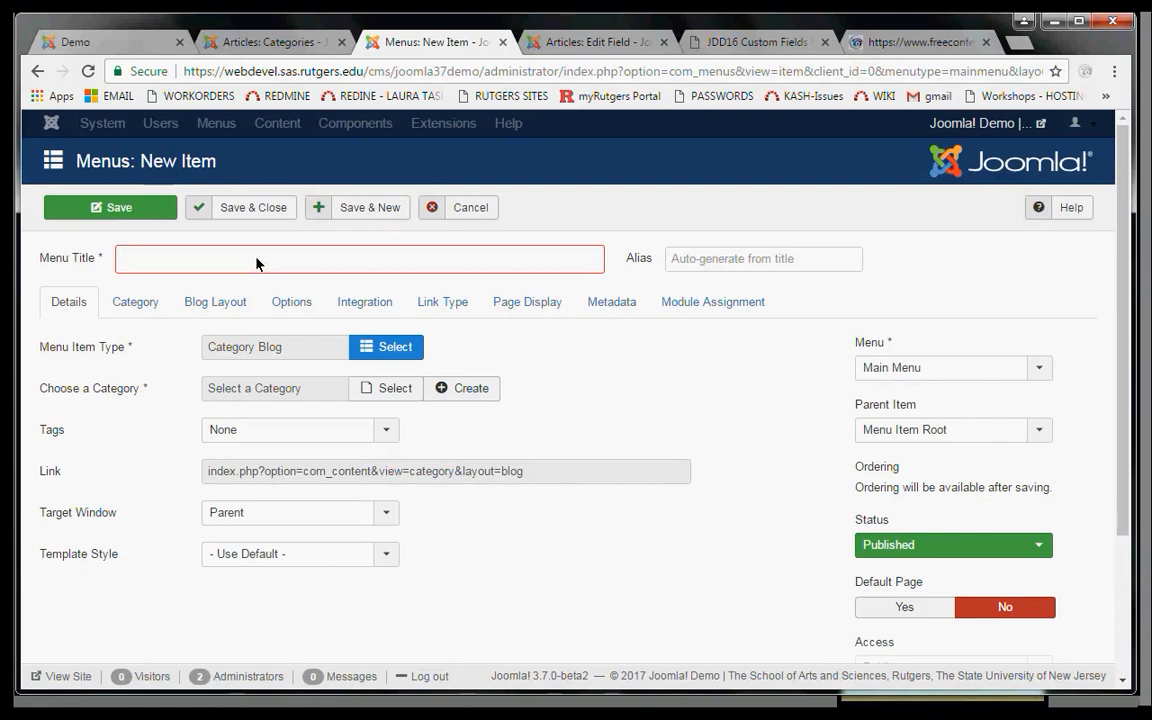
type("Blog")
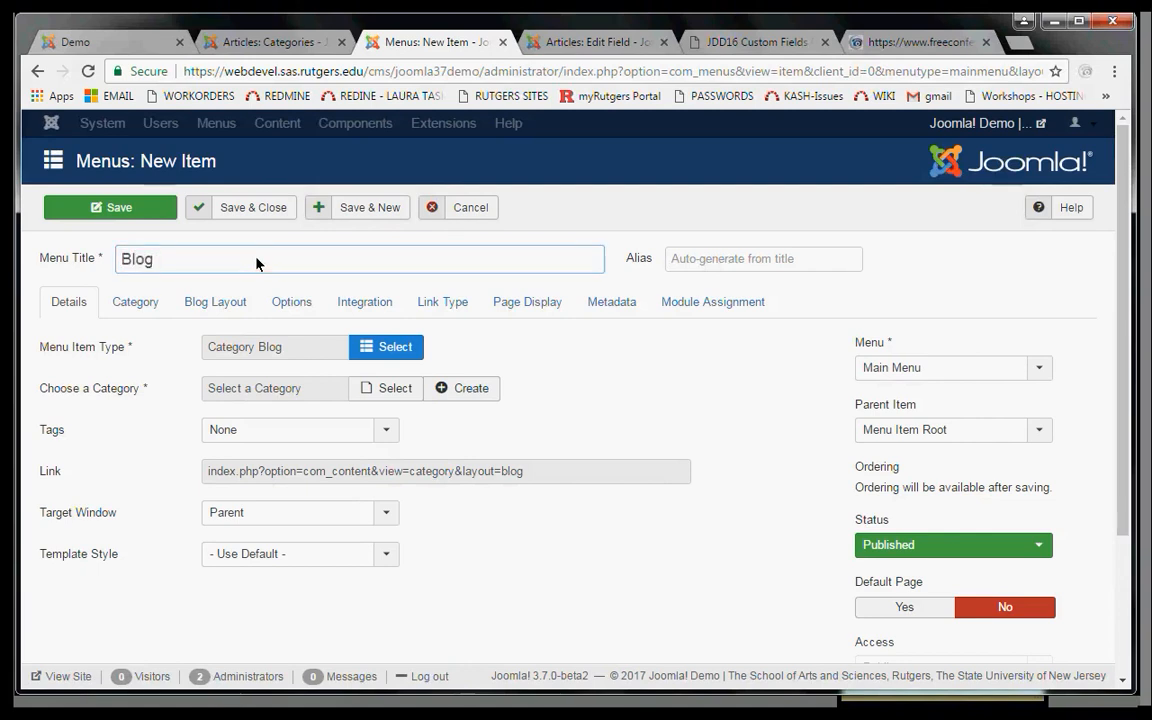
Choose Uncategorised as the Blog menu item's category and save the menu item
left_click(162, 212)
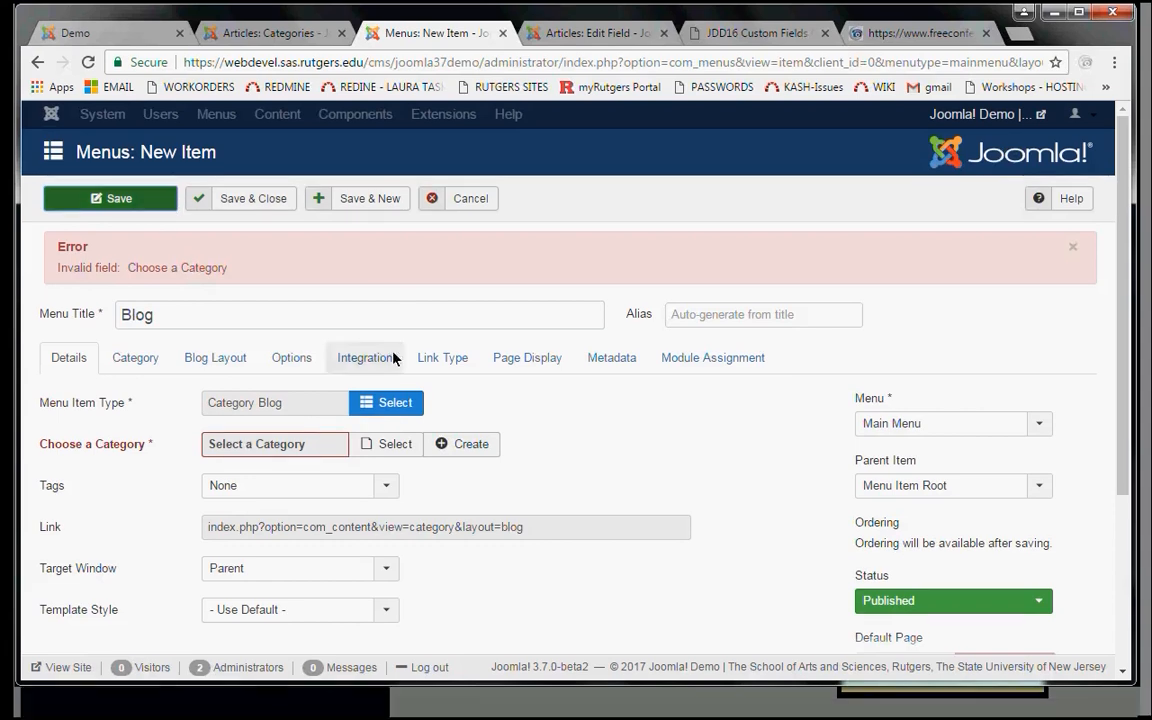
left_click(378, 458)
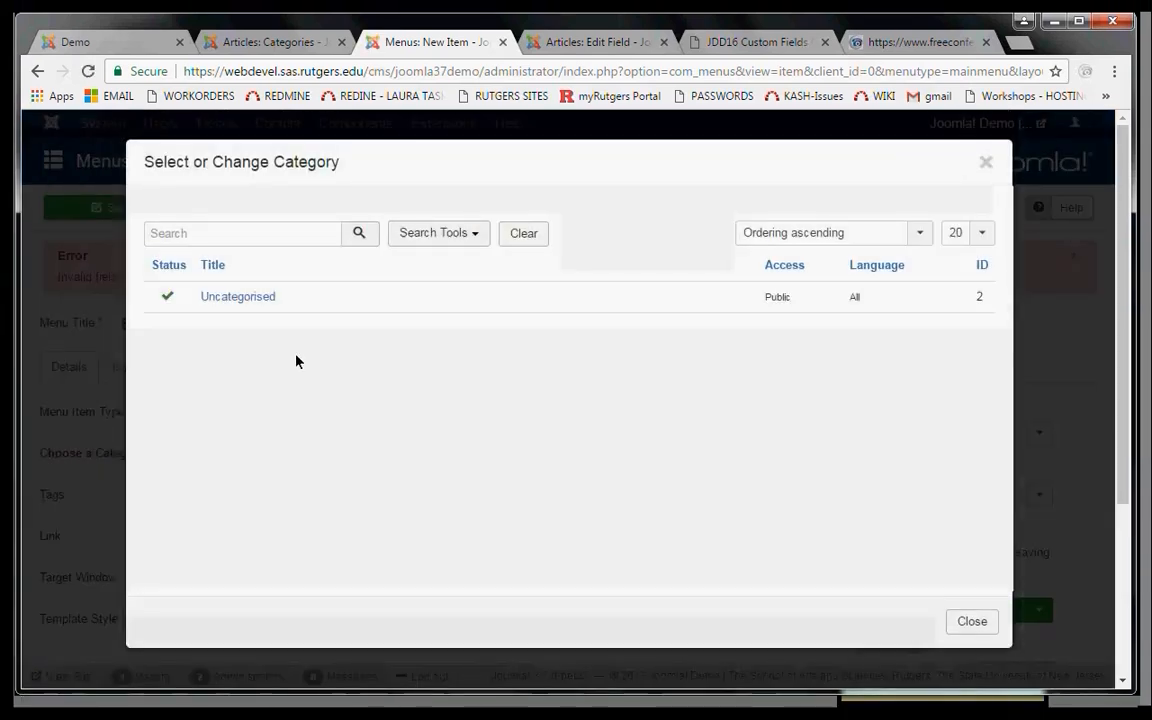
left_click(252, 293)
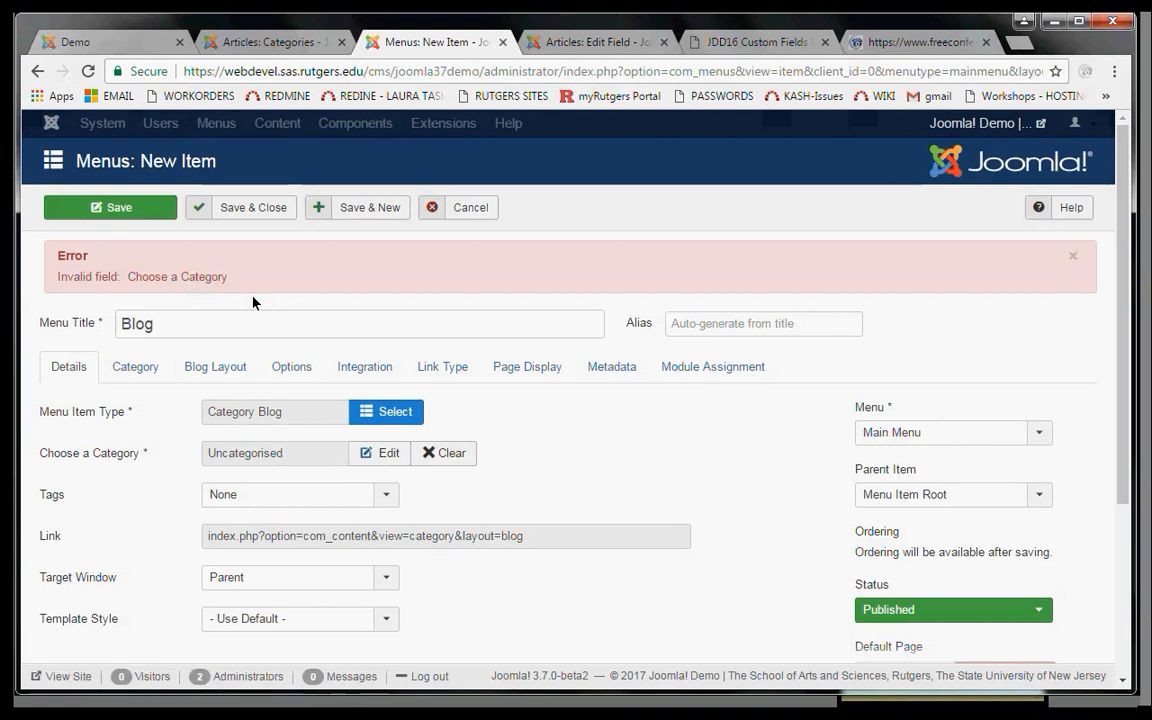
left_click(155, 213)
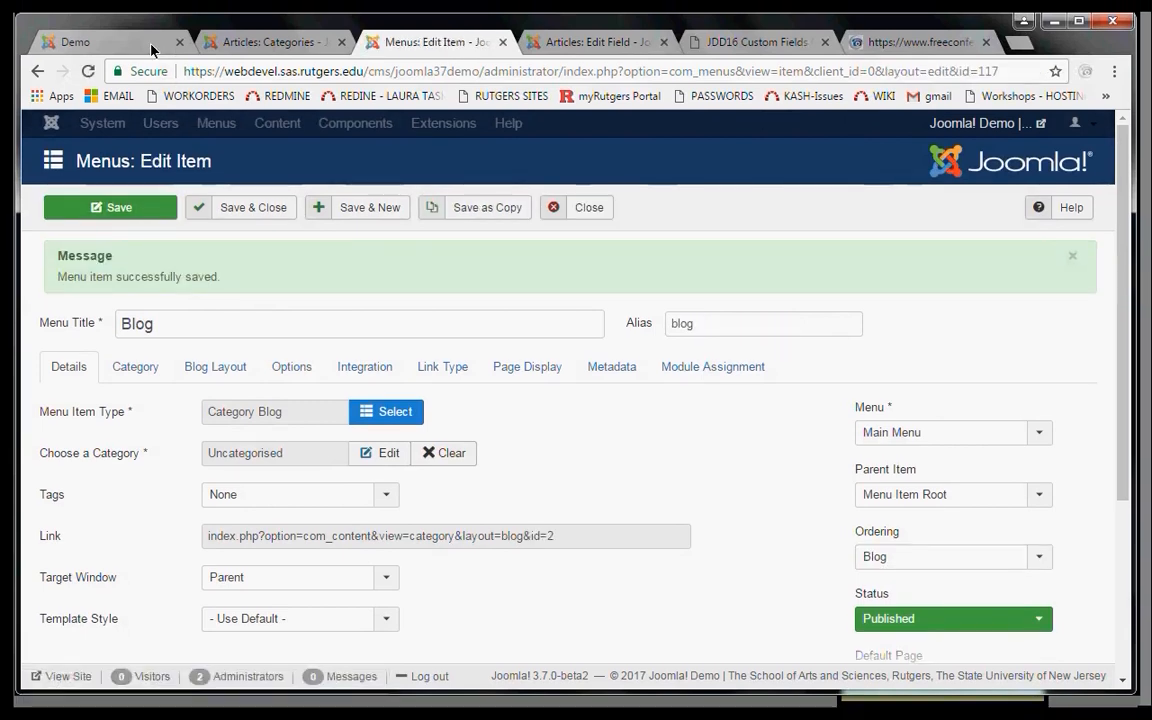
Reload the demo site's front end and view the Blog page from its Main Menu
left_click(157, 36)
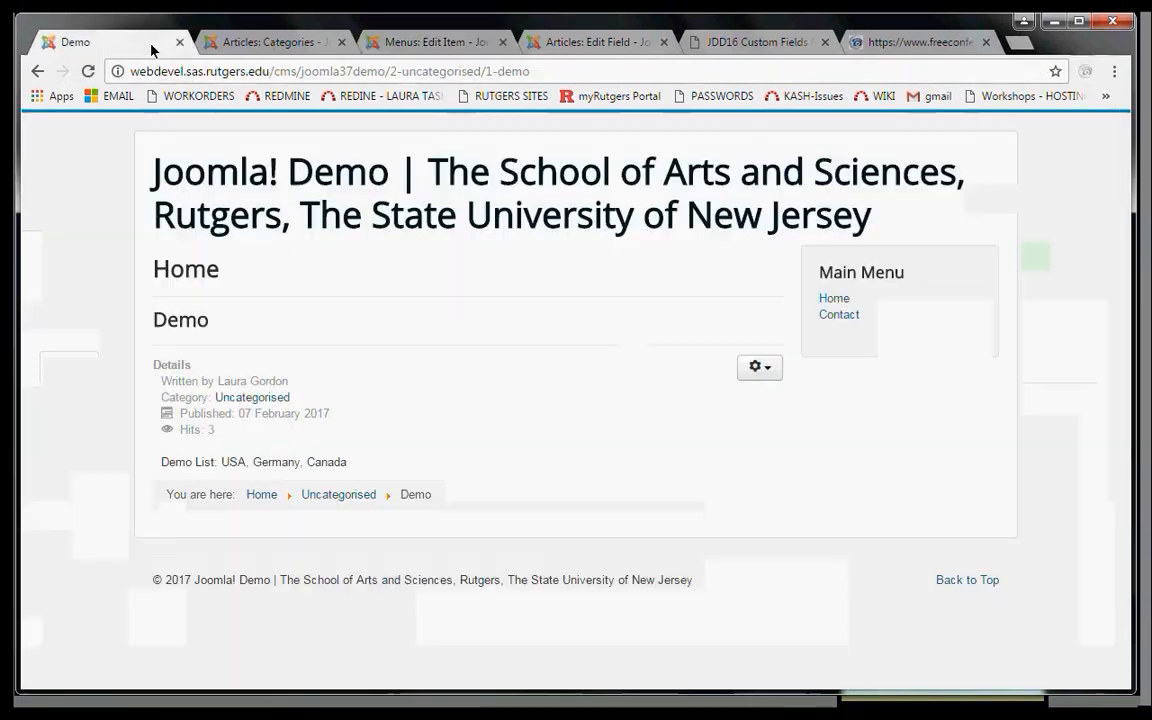
key("F5")
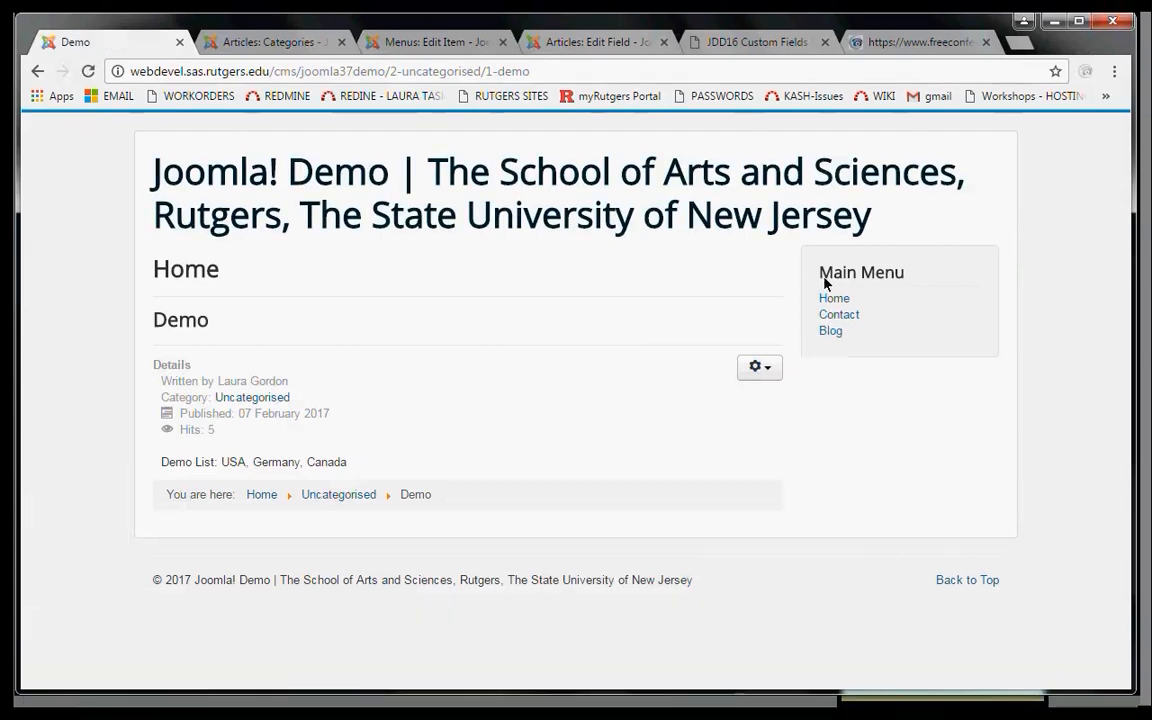
left_click(833, 330)
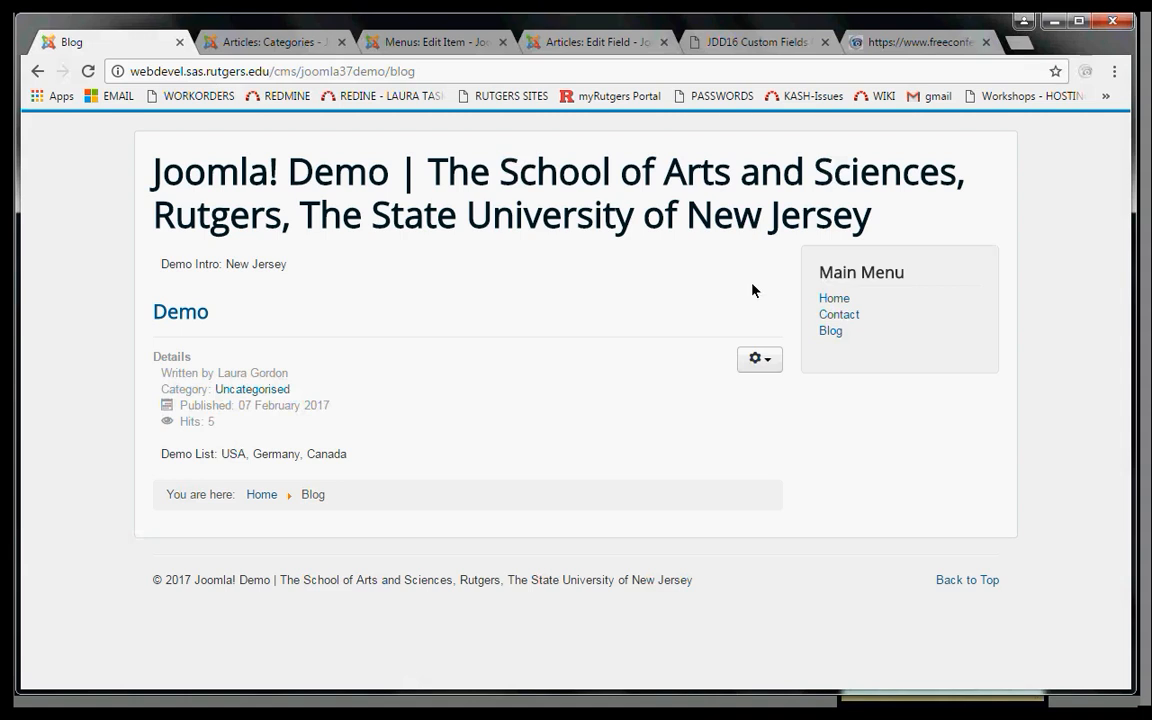
Load britalmoto.com in a new browser tab
left_click(1017, 43)
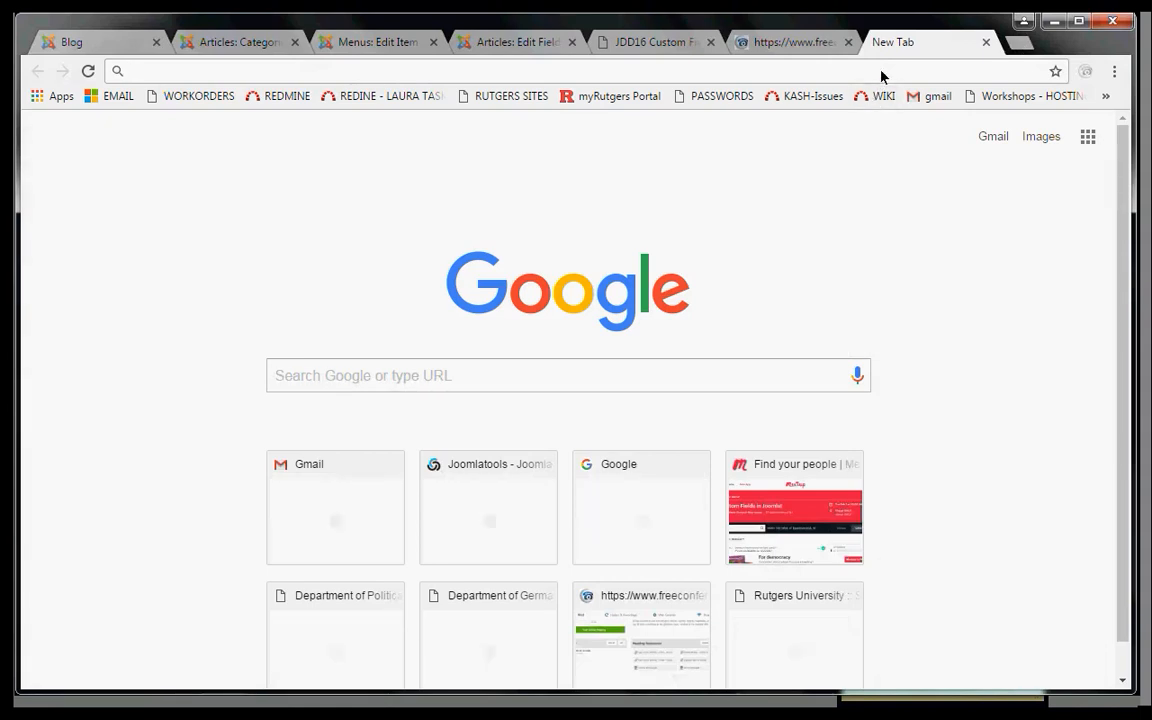
type("br")
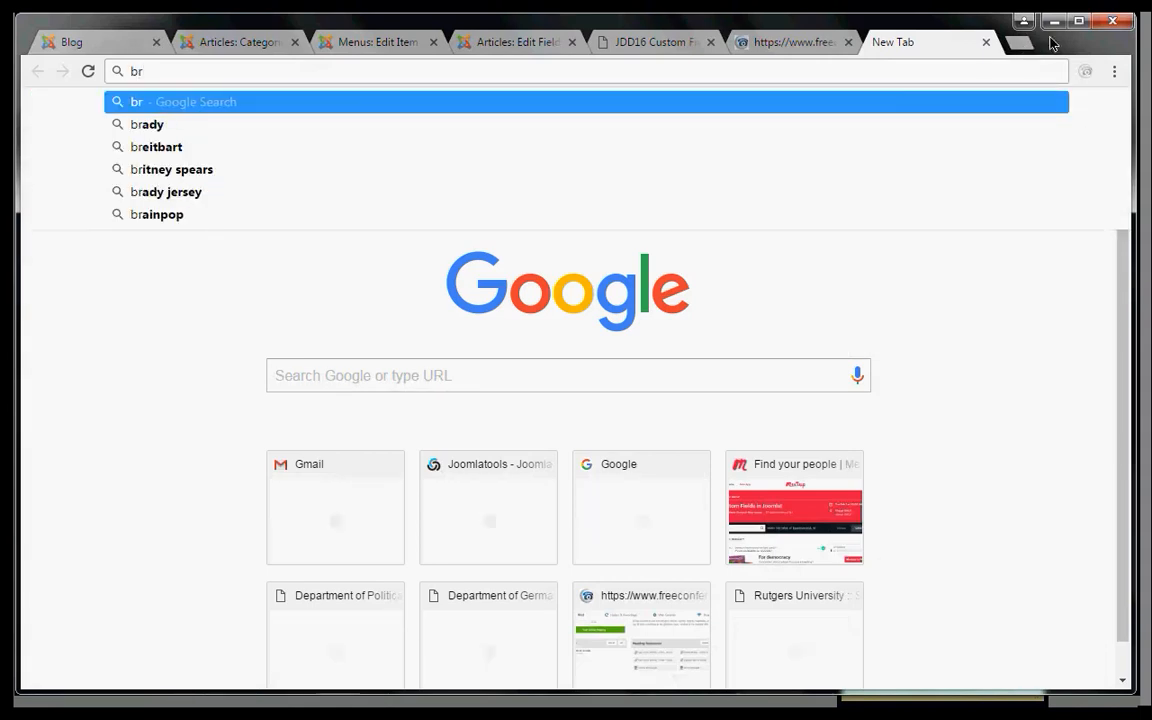
left_click(958, 222)
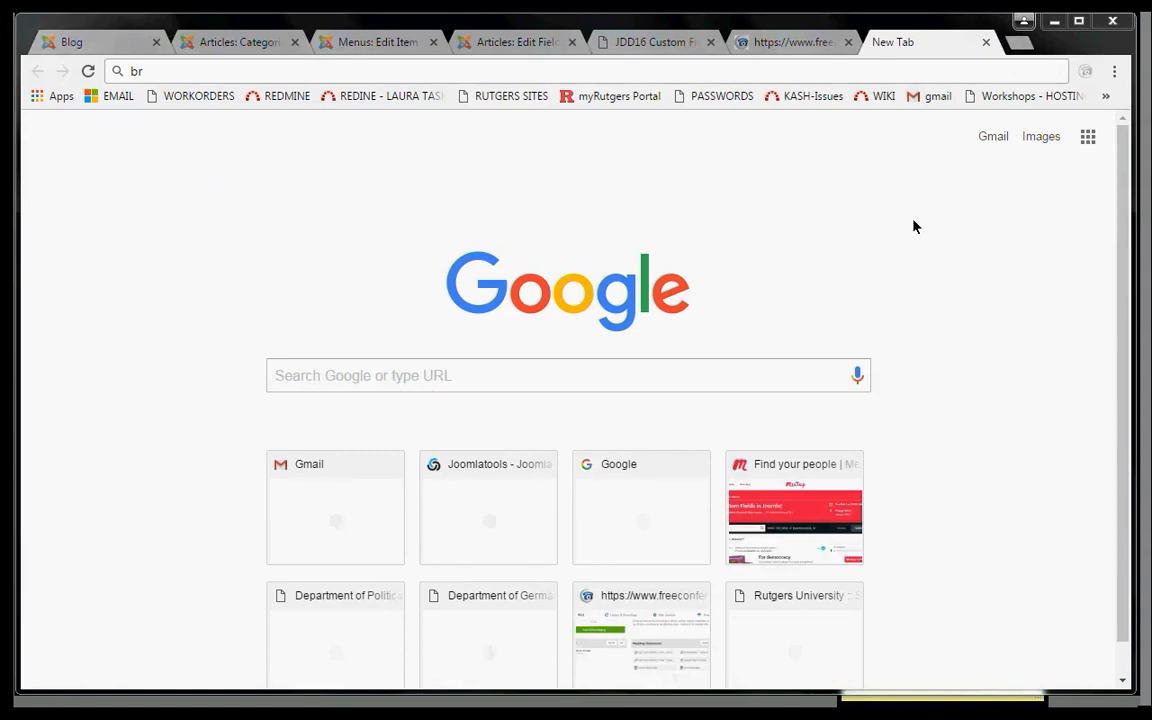
left_click(446, 74)
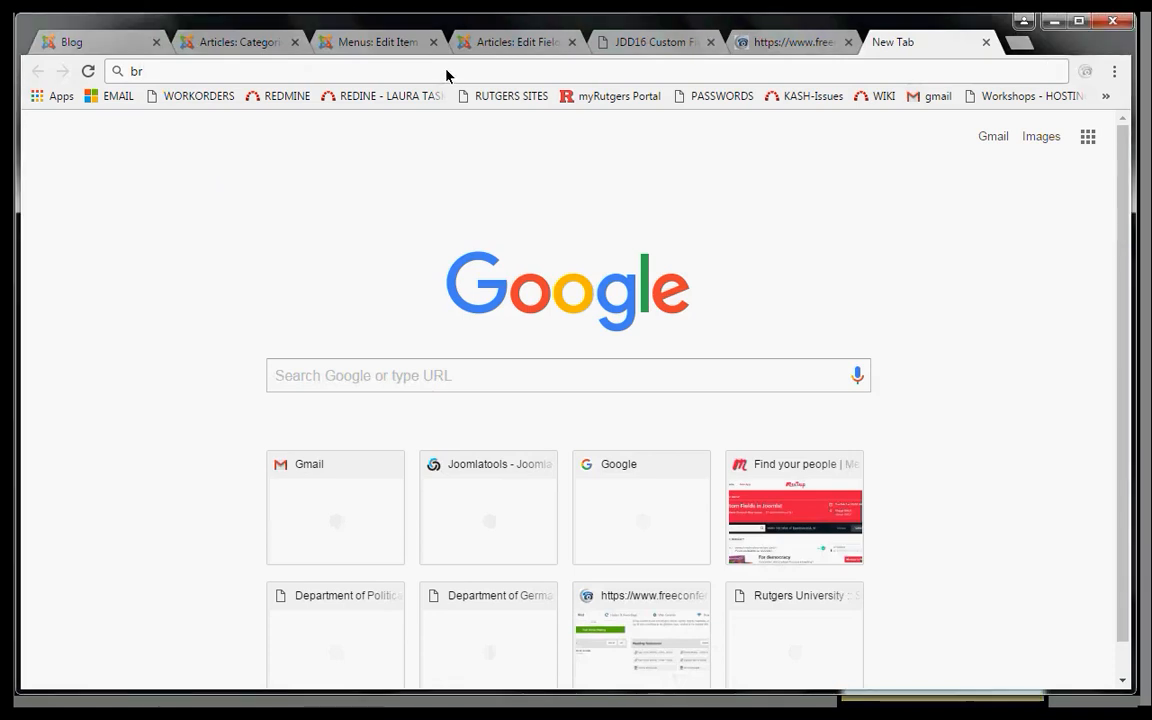
type("italmoto.com")
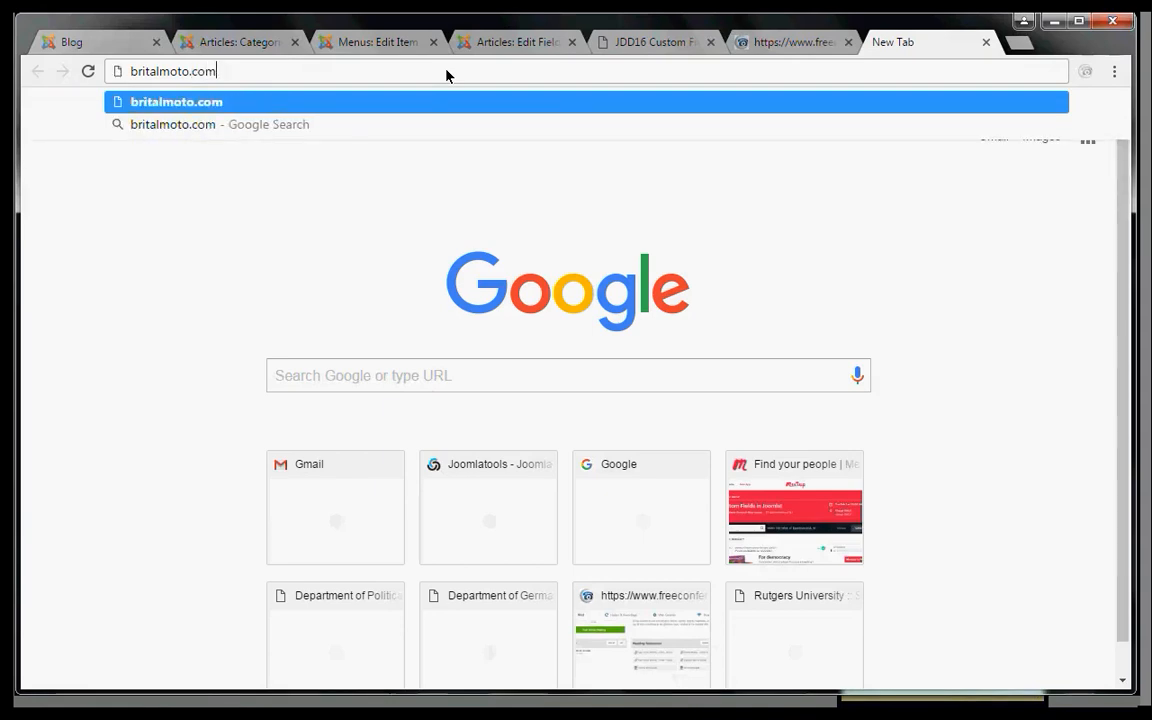
key("Return")
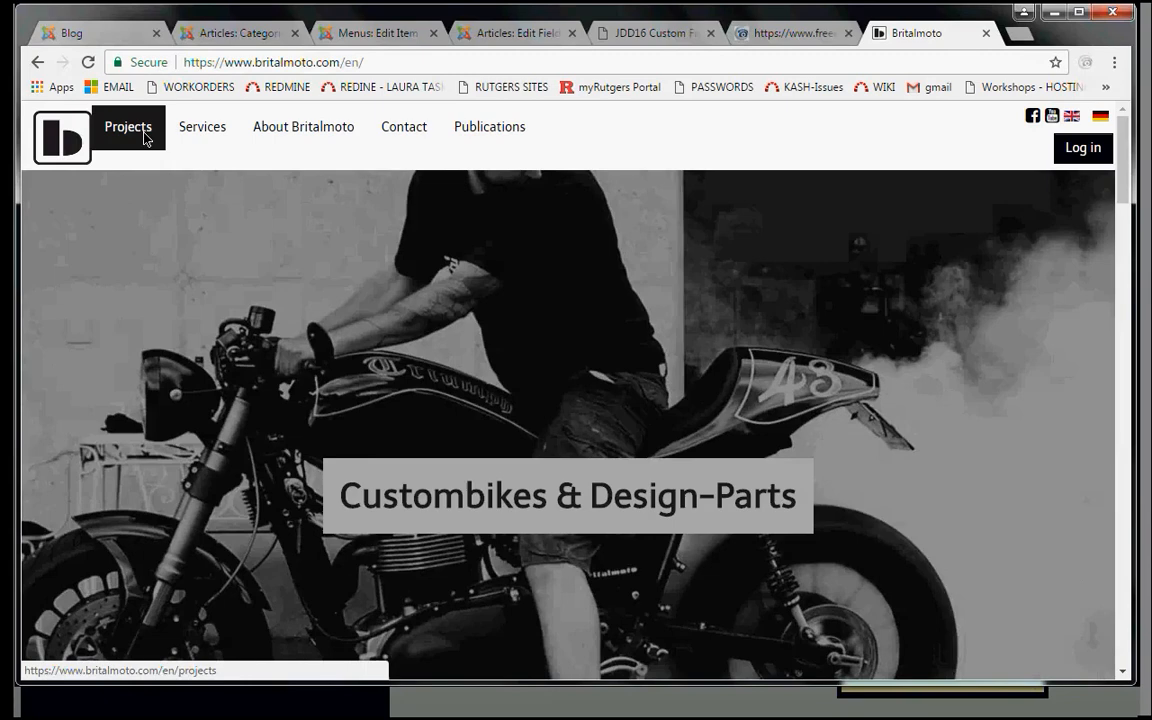
Go to the Robe Tracker project from the site's Projects page and examine its gallery, description and technical specifications
left_click(145, 137)
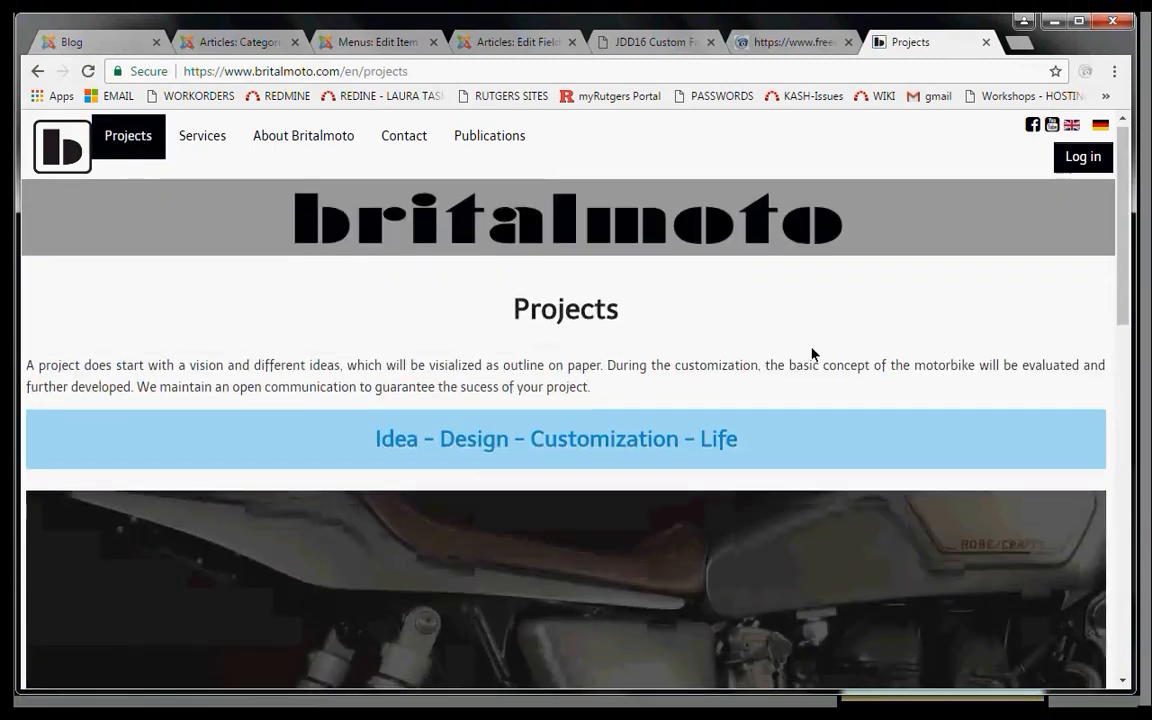
scroll(812, 345, "down", 8)
scroll(671, 329, "up", 5)
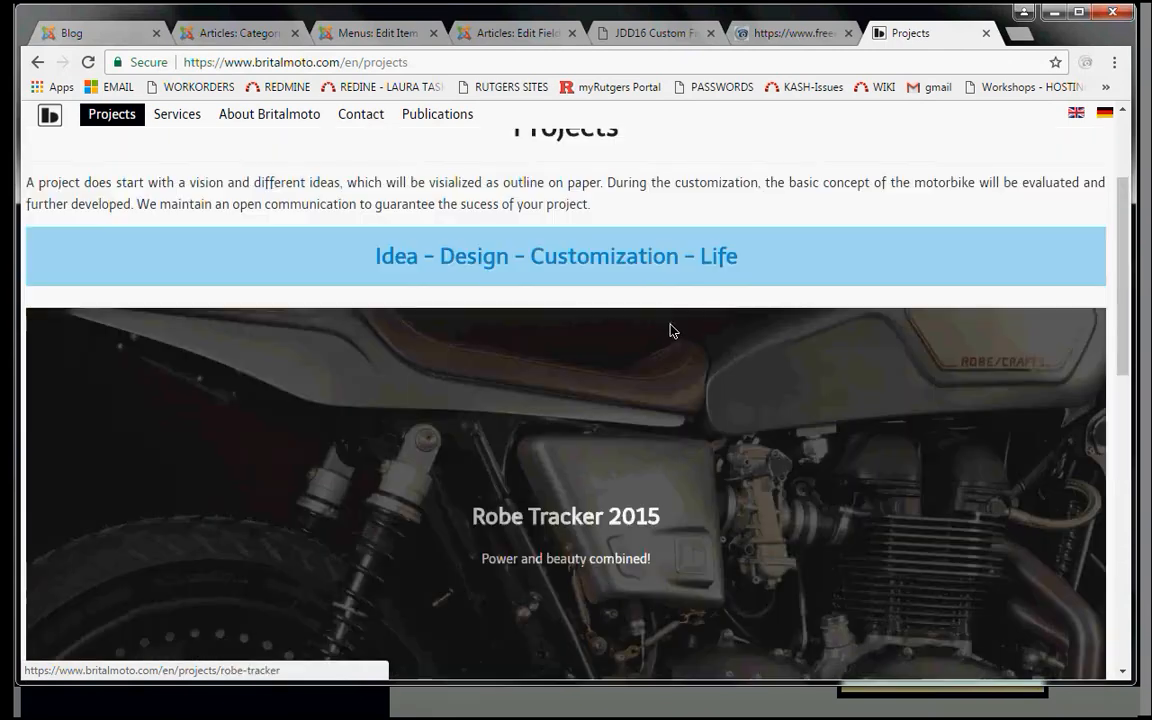
left_click(613, 517)
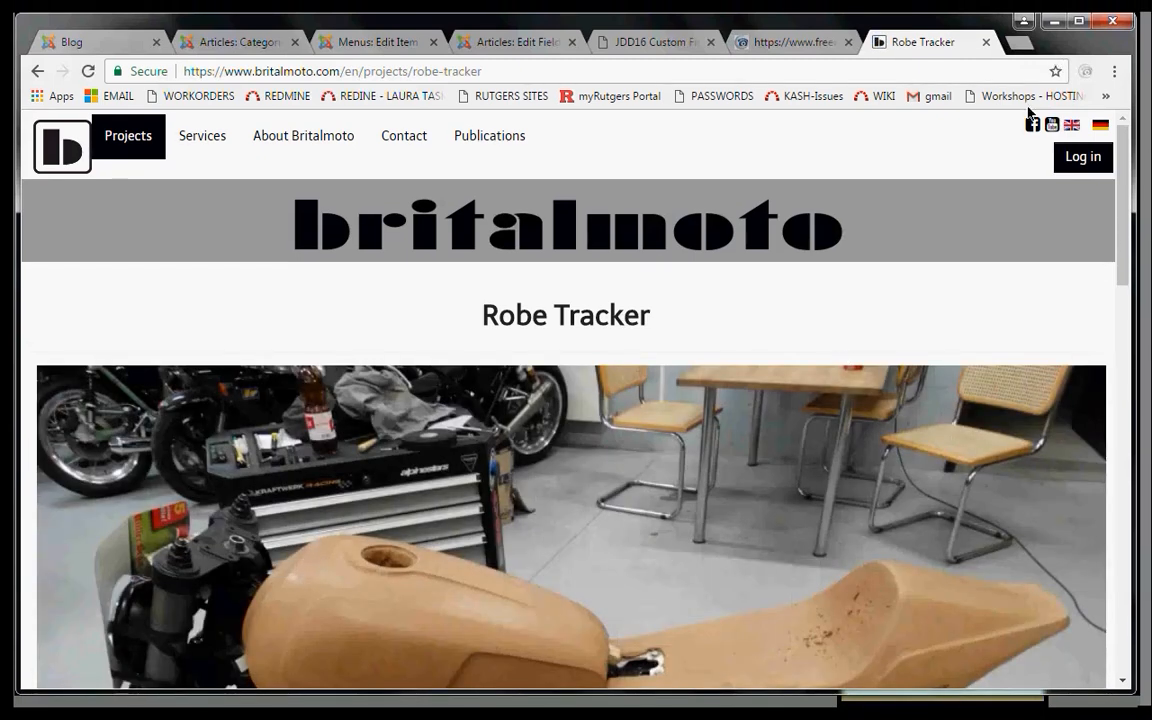
scroll(638, 398, "down", 3)
scroll(638, 398, "down", 6)
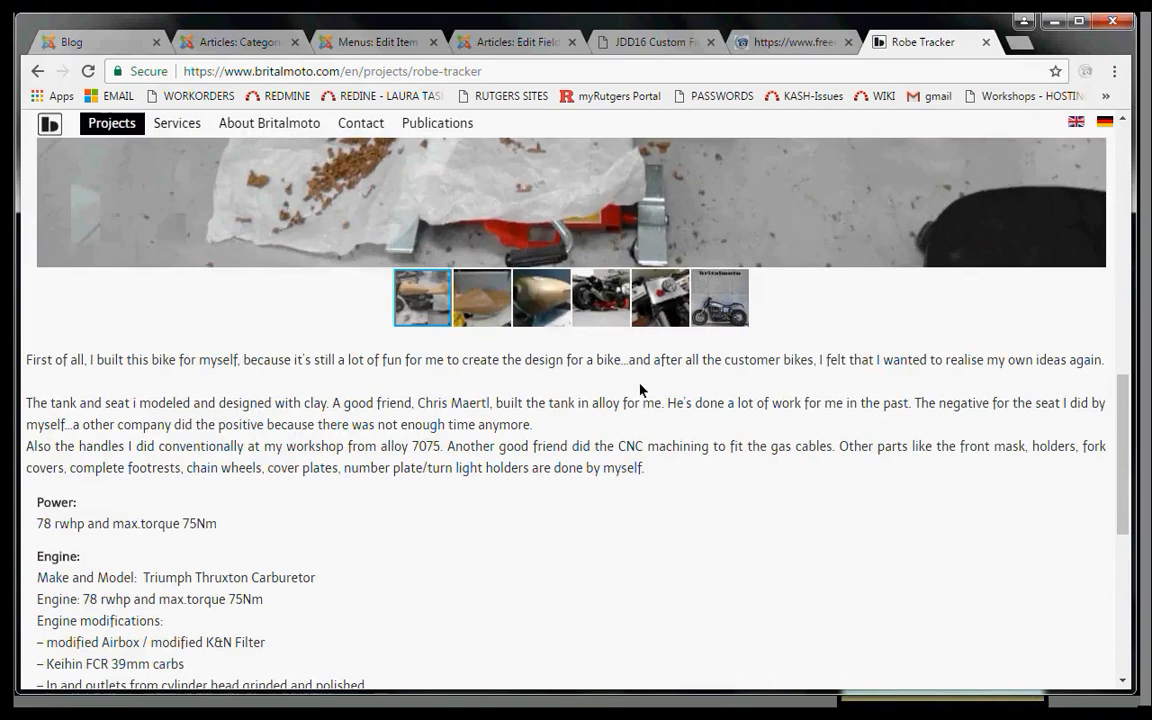
scroll(790, 300, "up", 2)
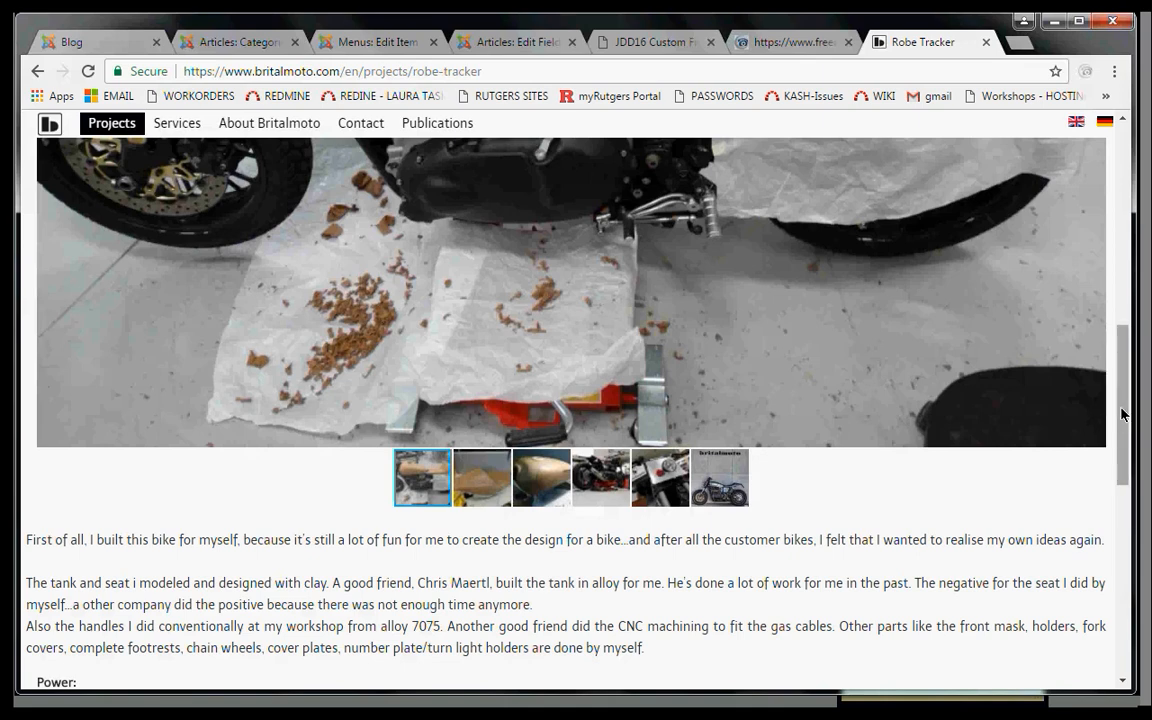
left_click_drag(1122, 413, 1121, 556)
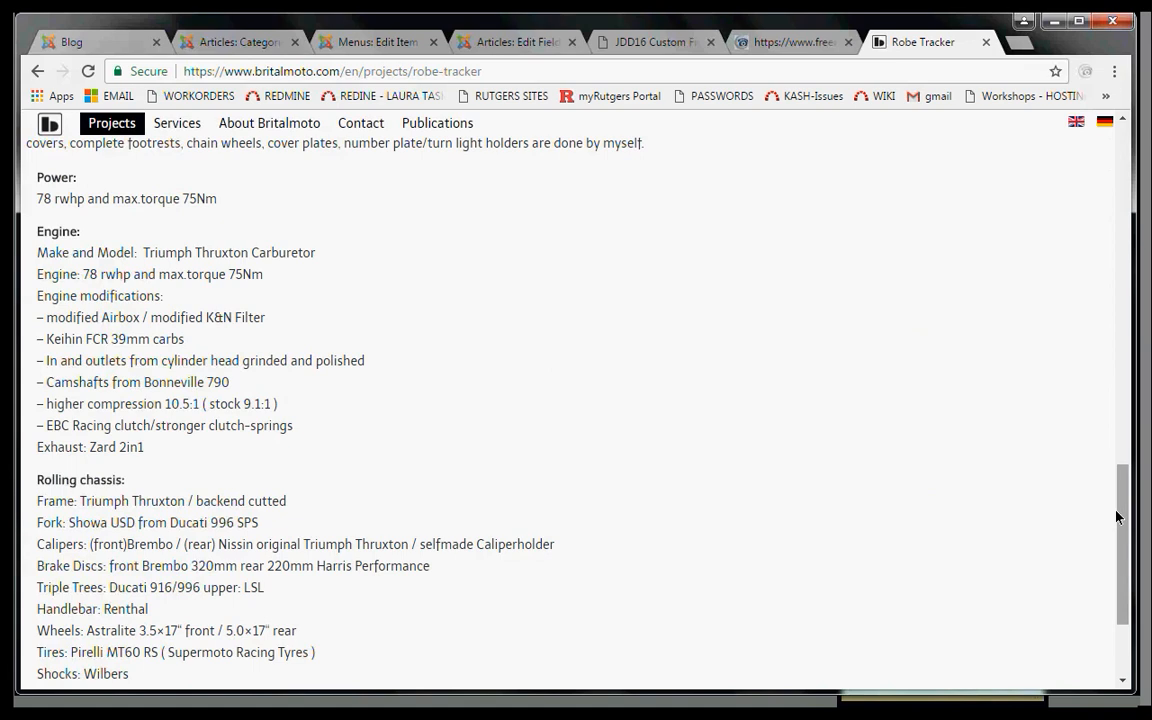
left_click_drag(1121, 519, 1121, 519)
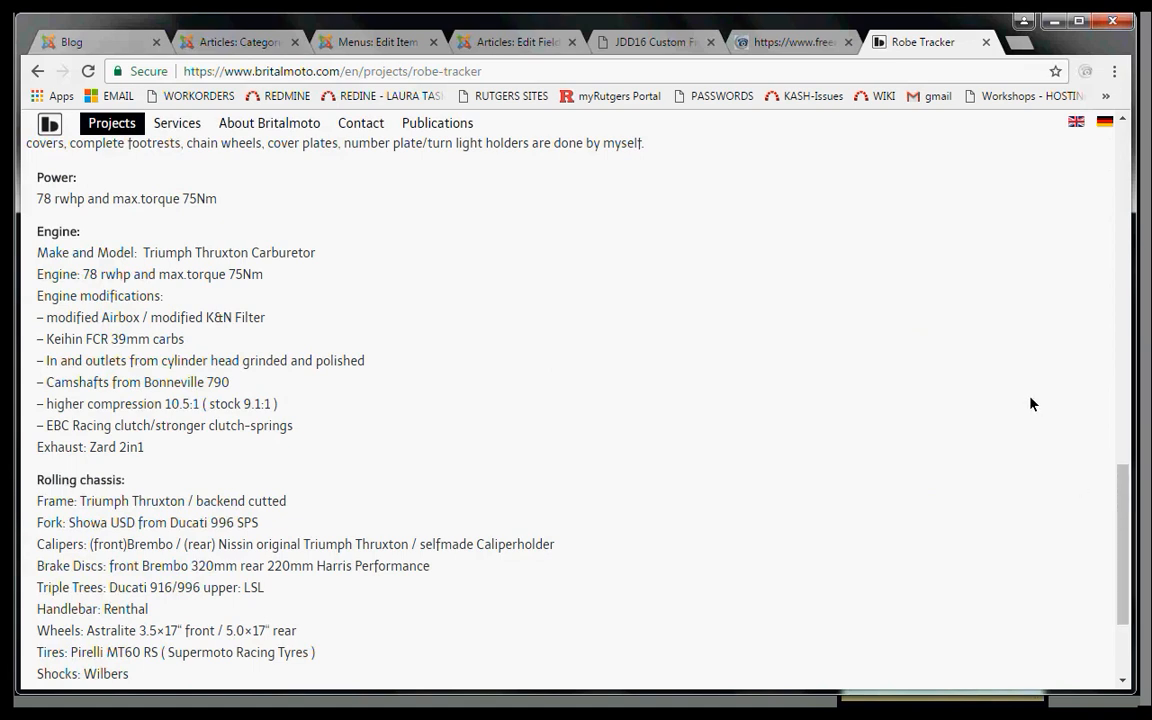
Close the Britalmoto tab and return to the article categories list in the Joomla administrator
left_click(986, 43)
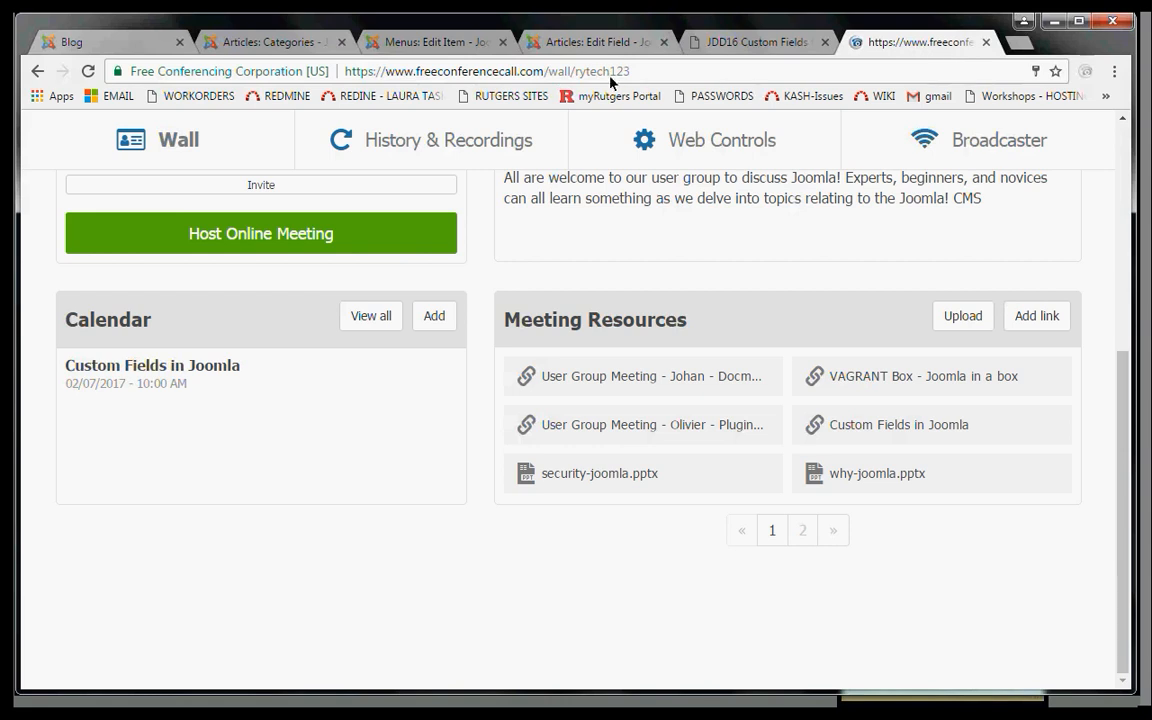
left_click(155, 44)
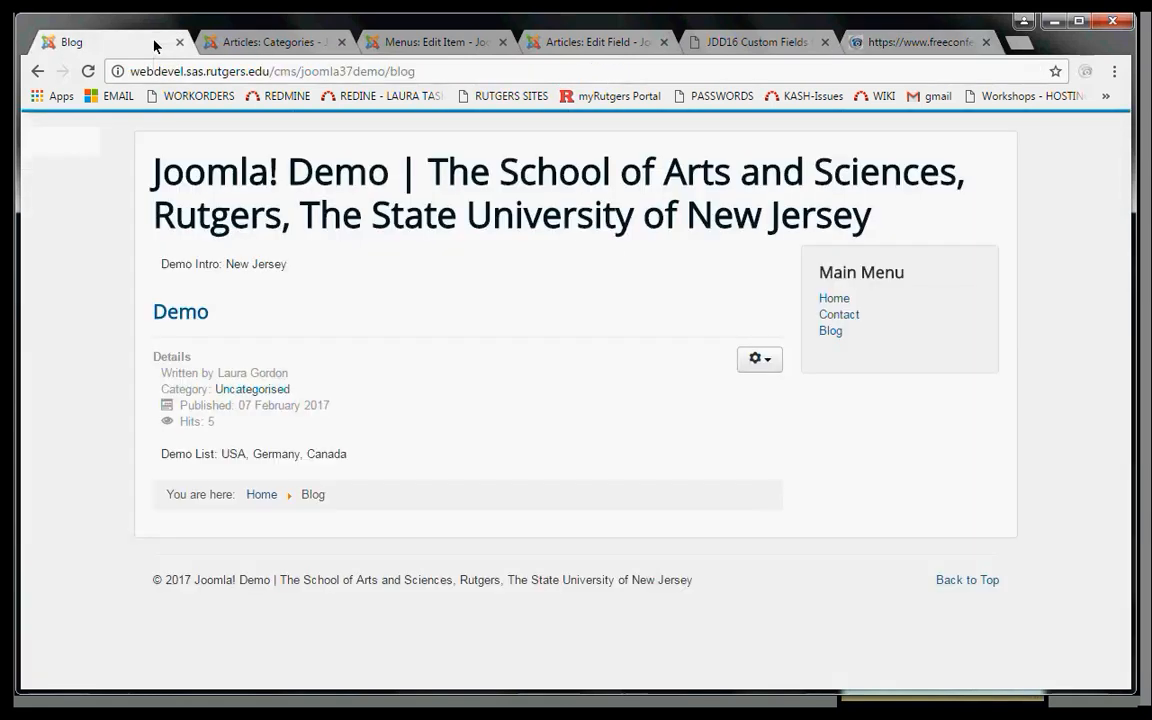
left_click(237, 44)
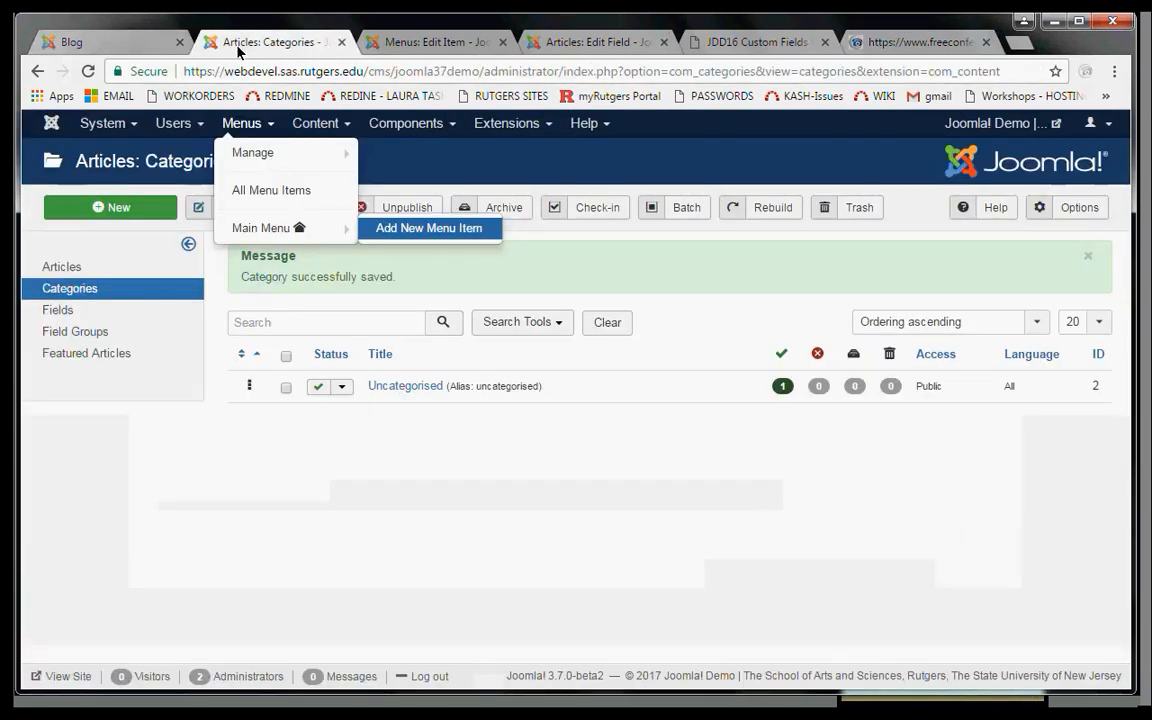
left_click(175, 123)
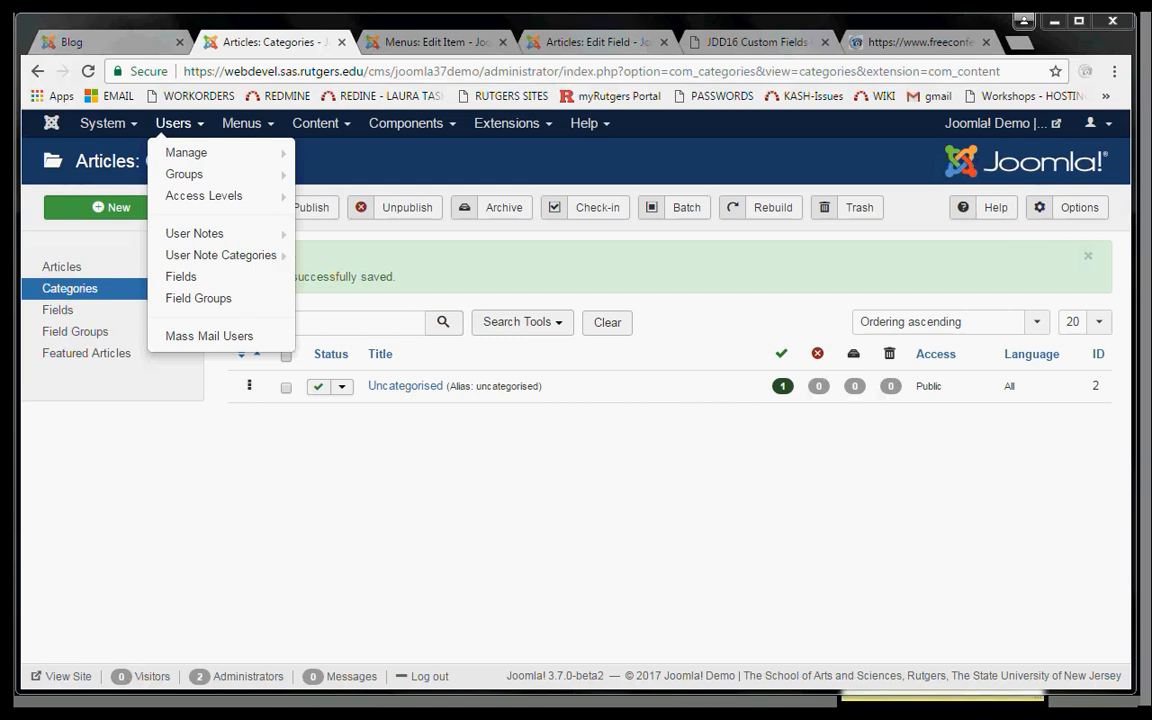
left_click(1076, 716)
left_click_drag(1069, 526, 1077, 549)
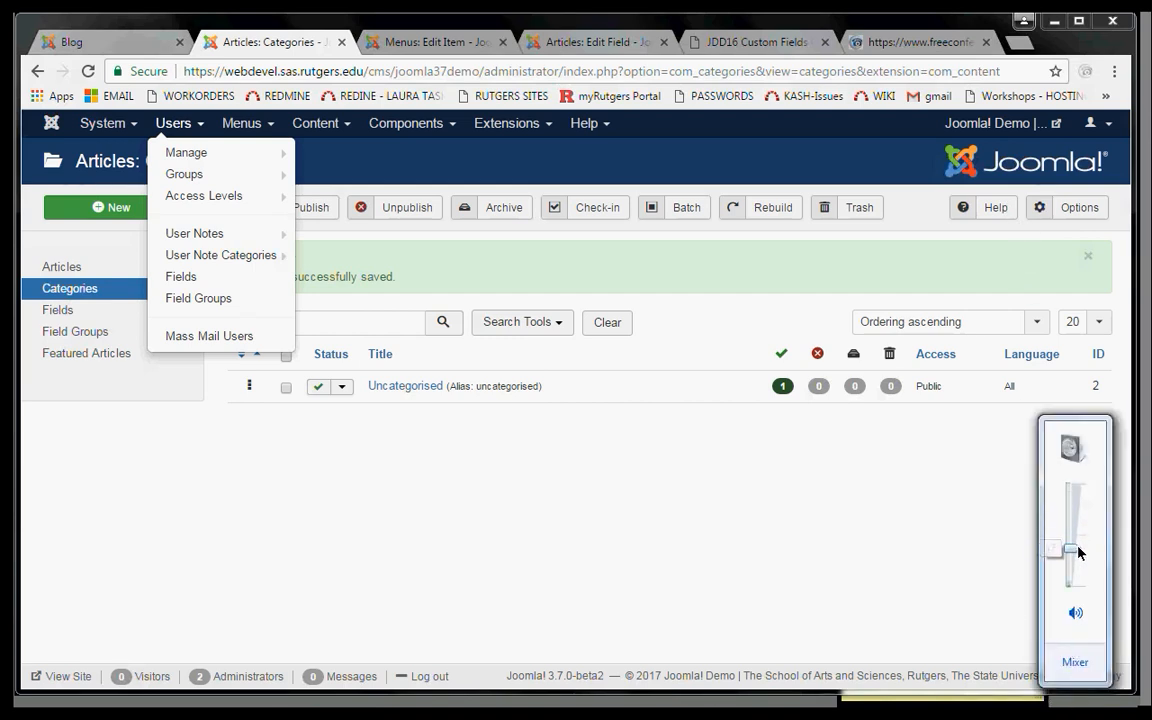
left_click(643, 462)
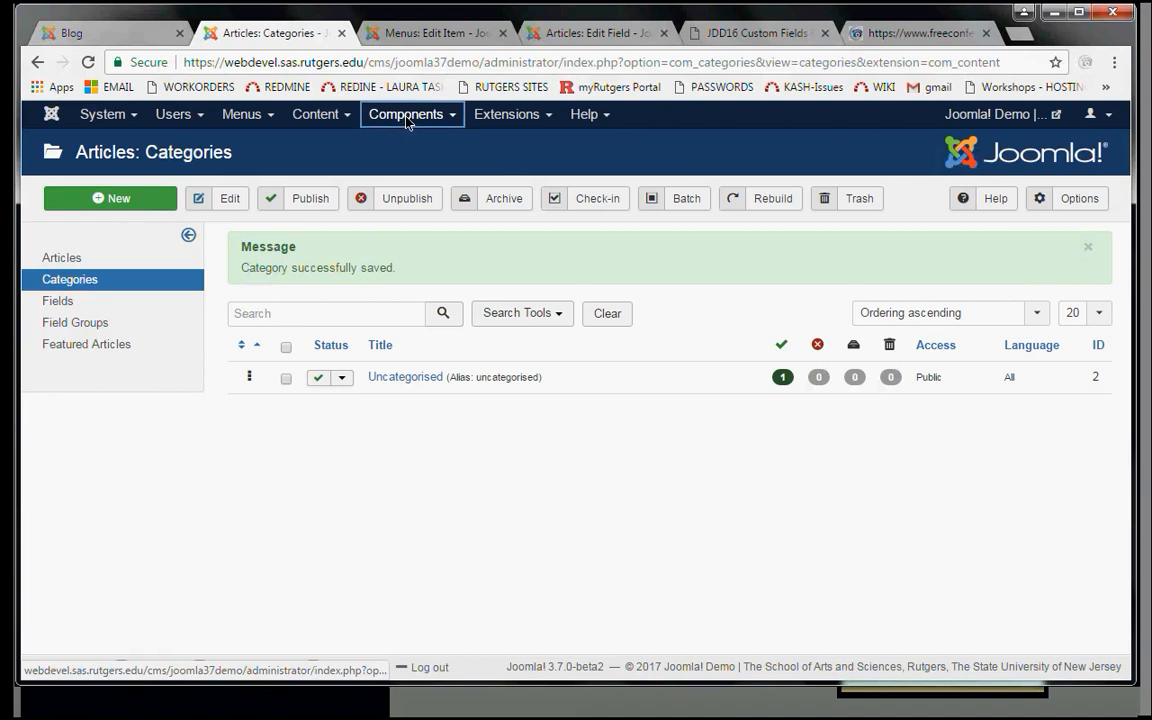
left_click(406, 124)
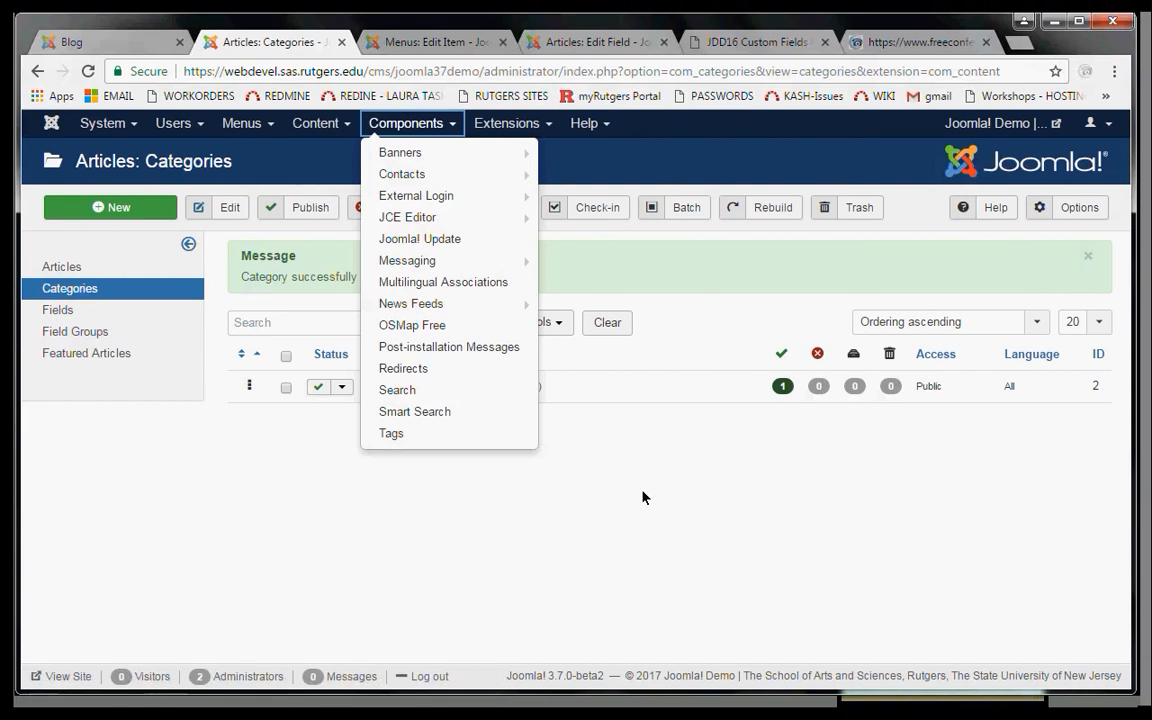
left_click(643, 497)
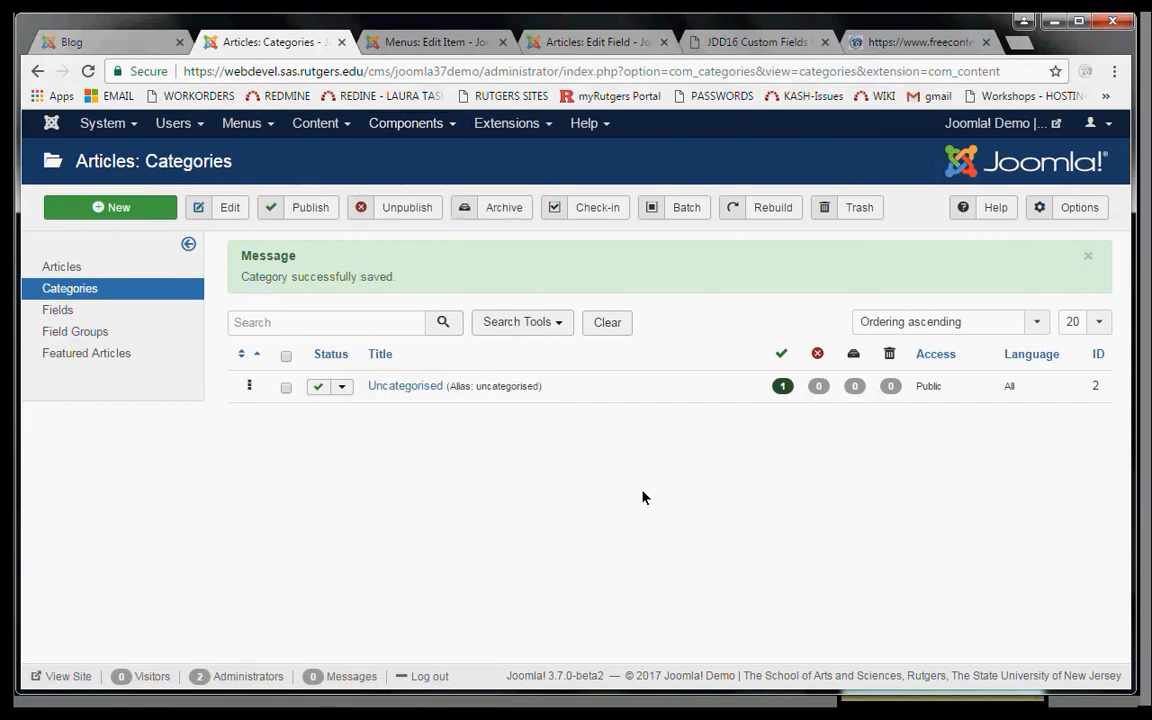
In the Articles integration options, set URL Routing to Modern and Remove IDs from URLs to Yes, and save the configuration
left_click(1078, 208)
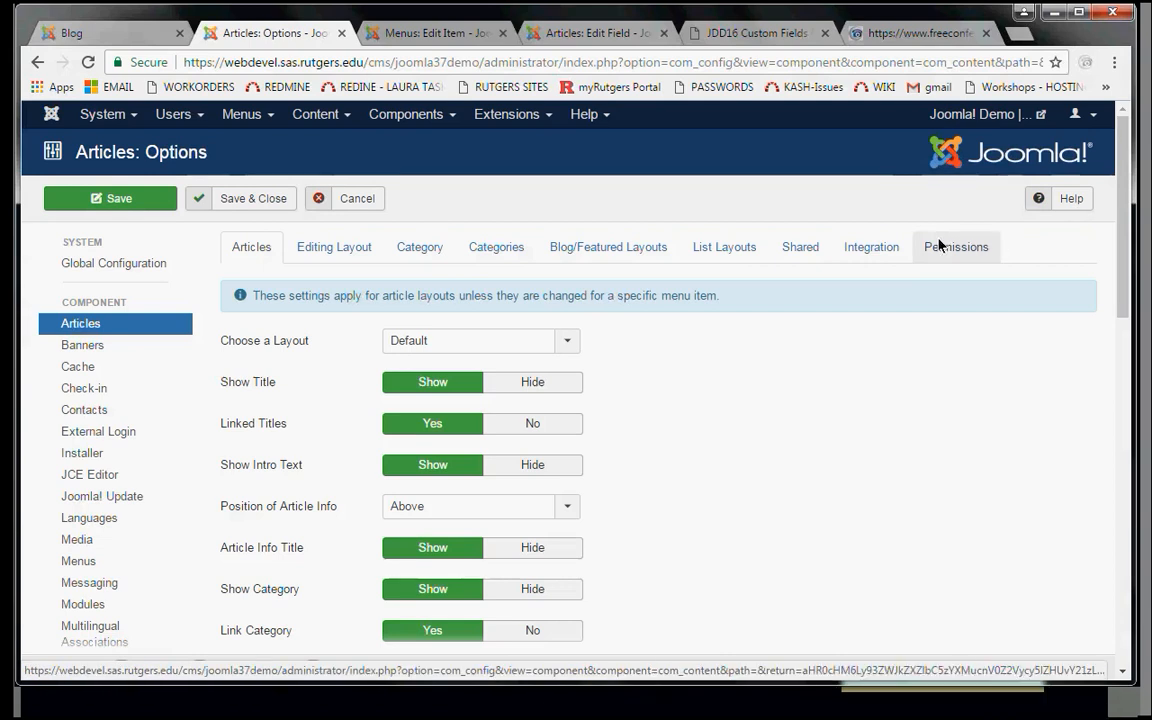
left_click(884, 264)
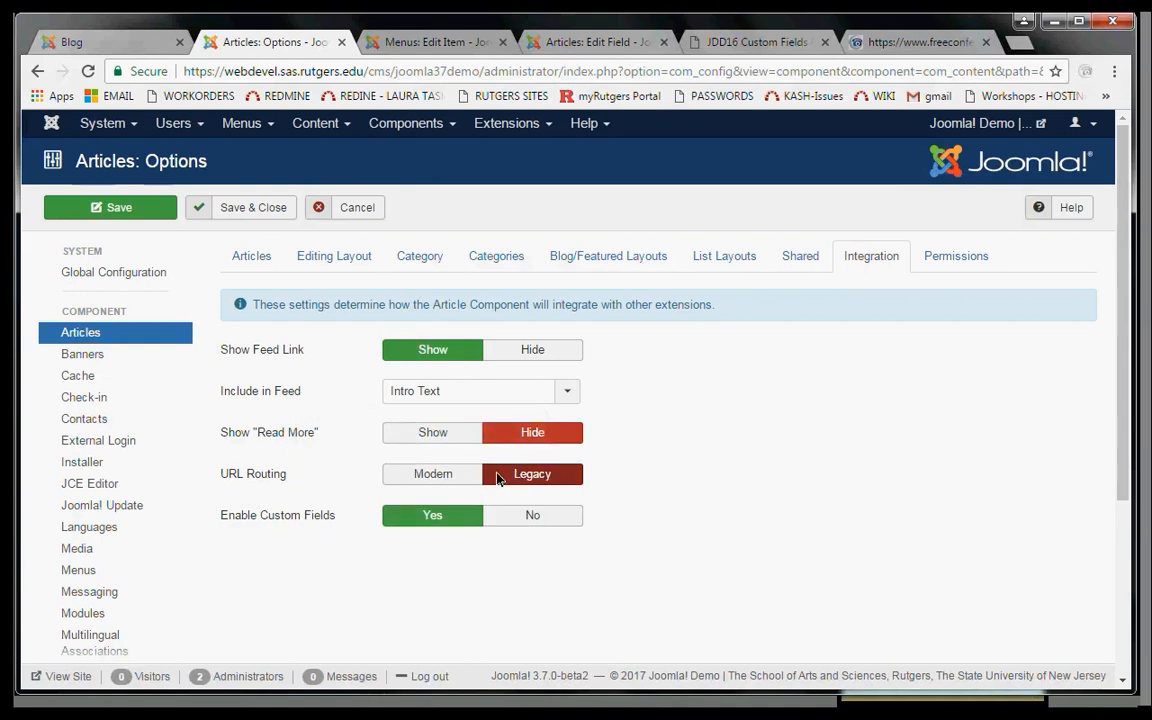
left_click(456, 476)
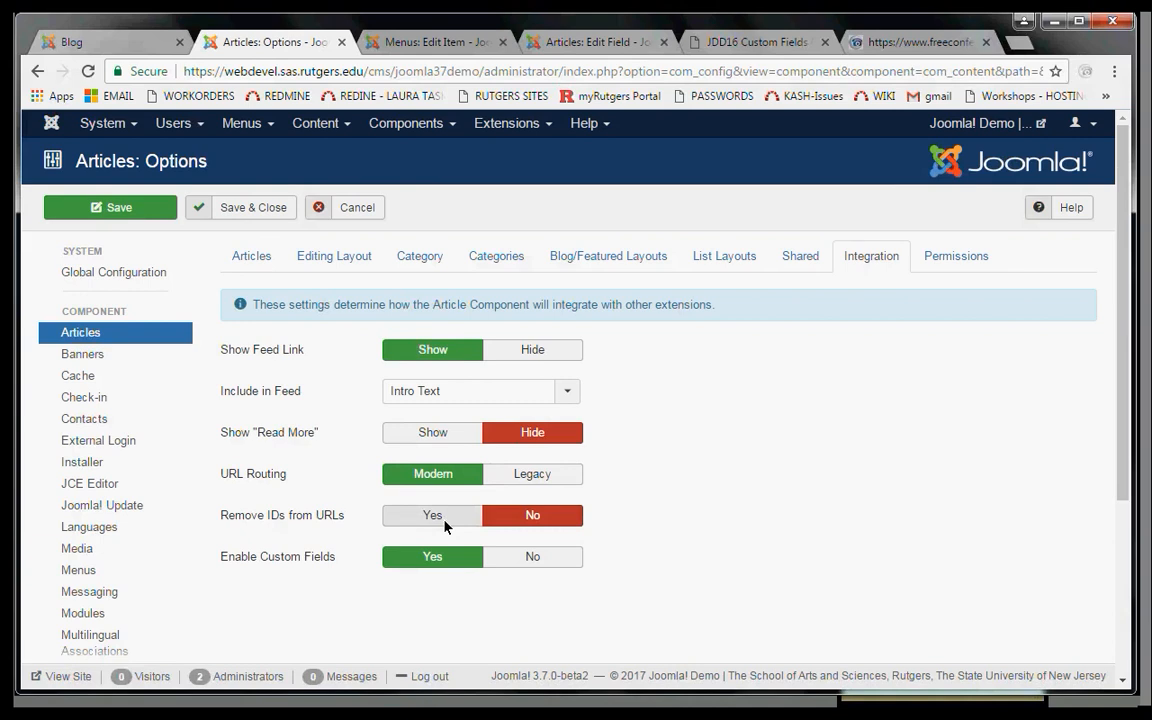
left_click(445, 523)
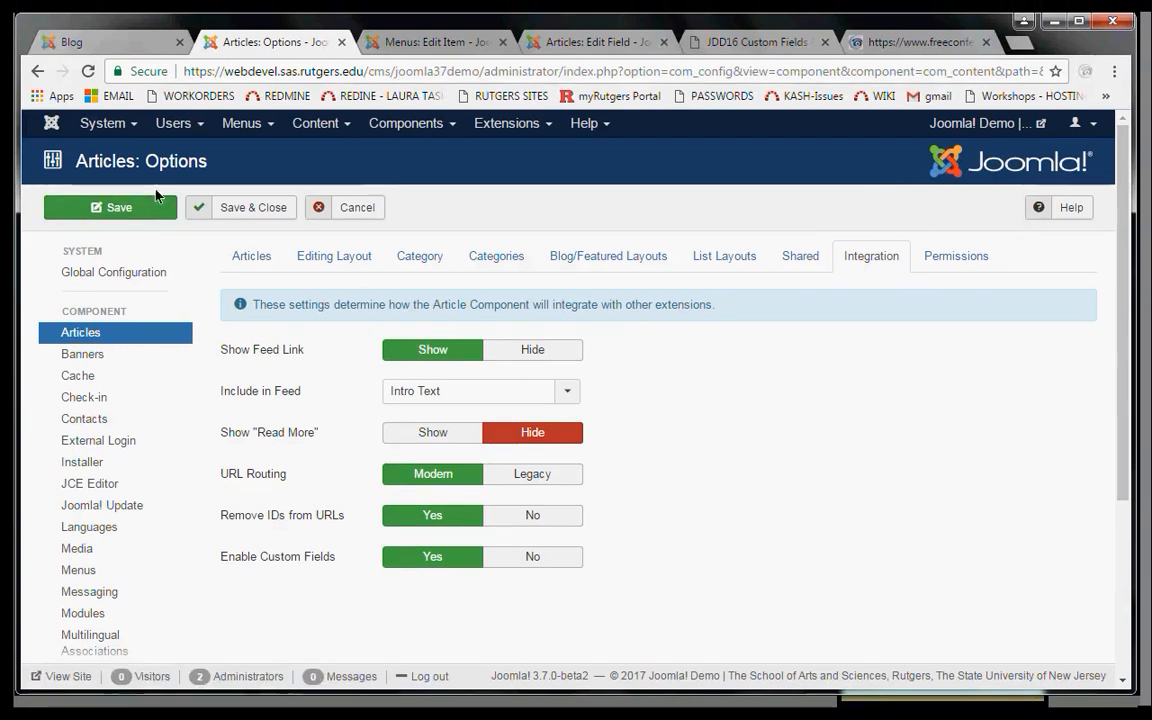
left_click(158, 210)
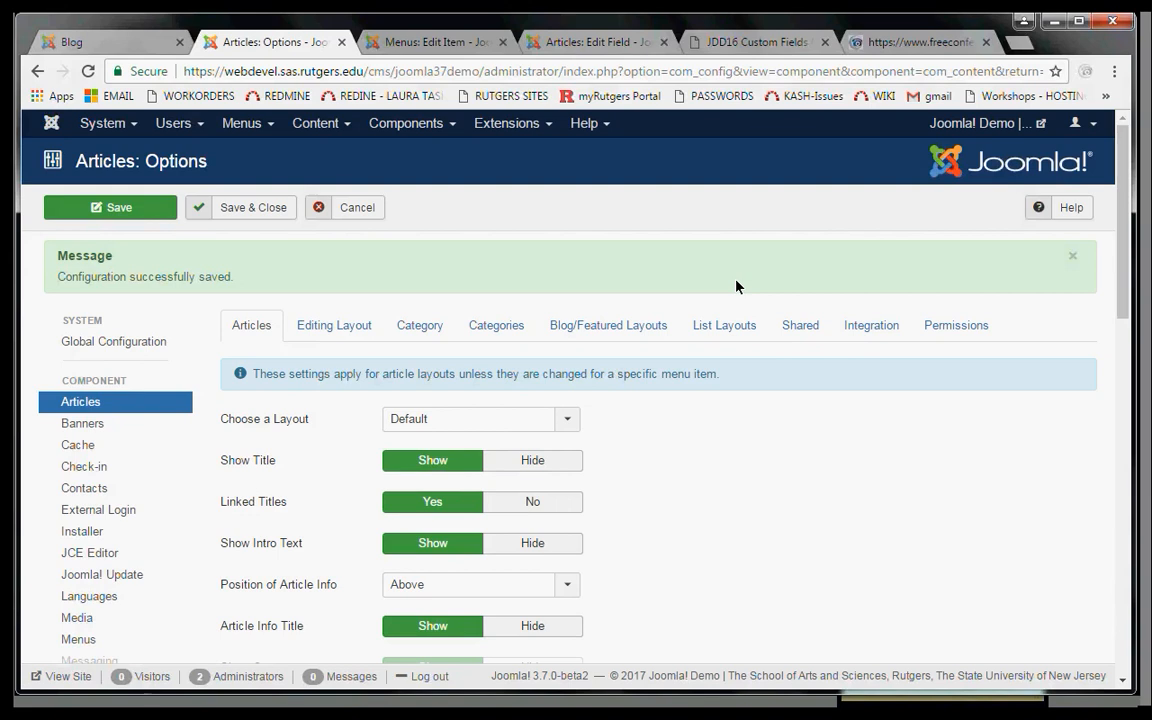
Duplicate the front-end Blog tab, view the Demo article in the copy to check its URL, and return to the original Blog tab
left_click(138, 45)
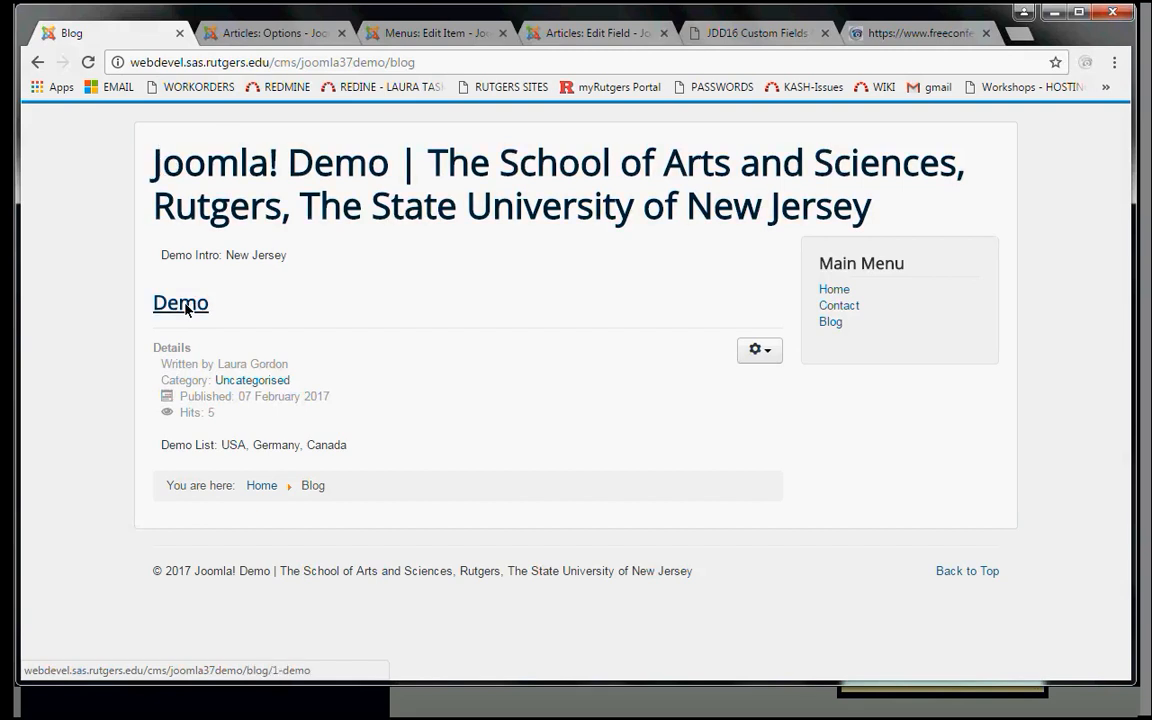
right_click(152, 41)
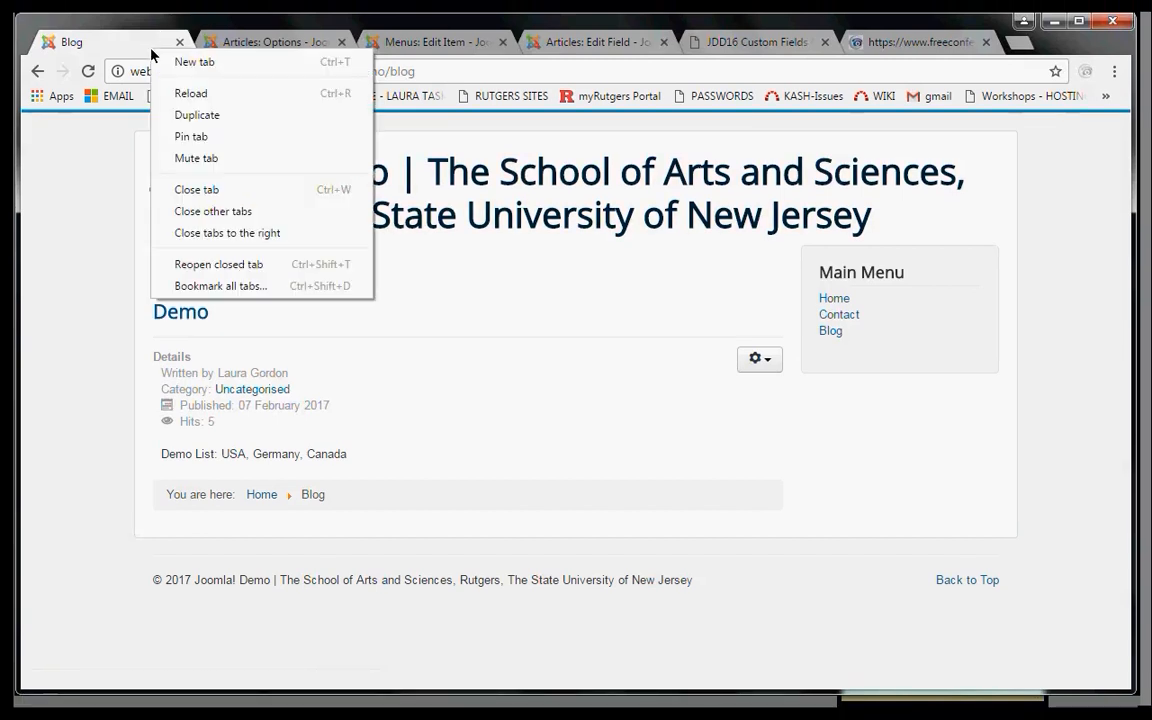
left_click(195, 114)
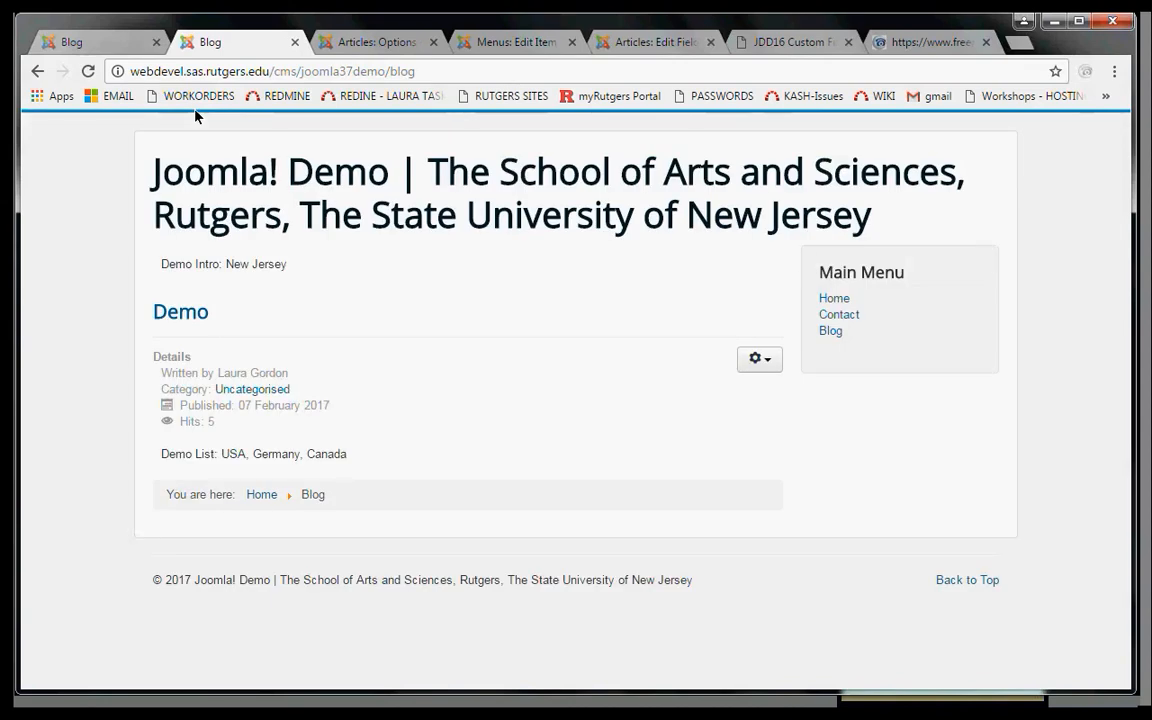
left_click(194, 306)
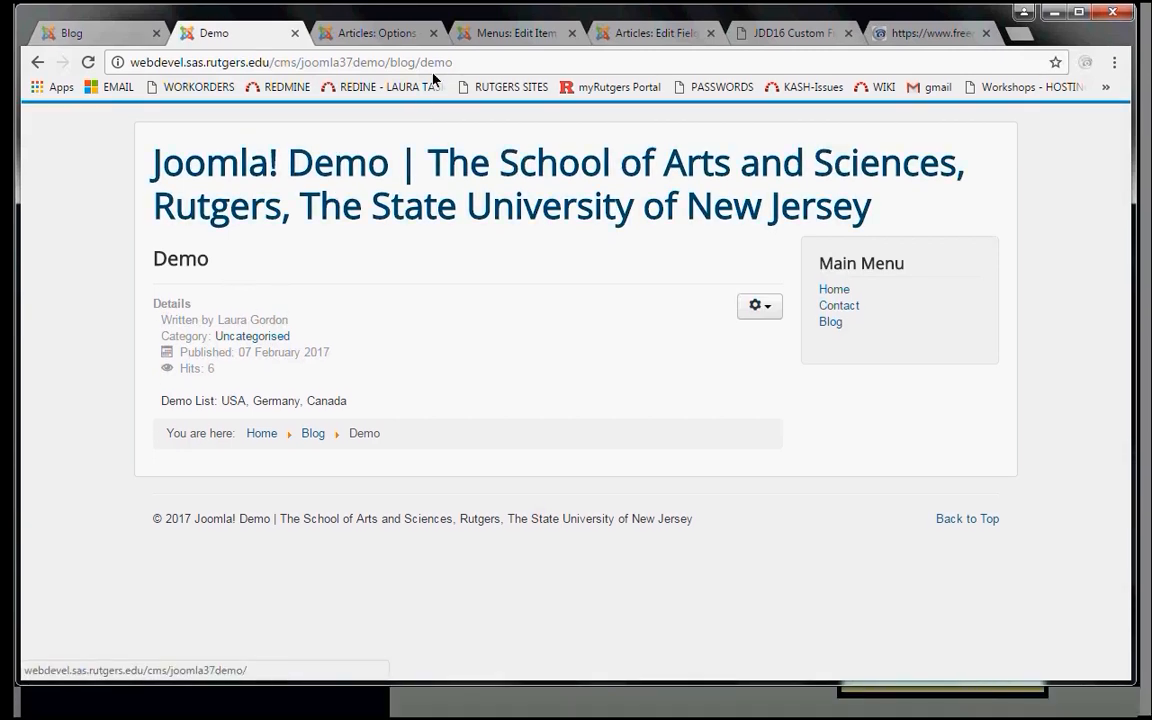
left_click(80, 43)
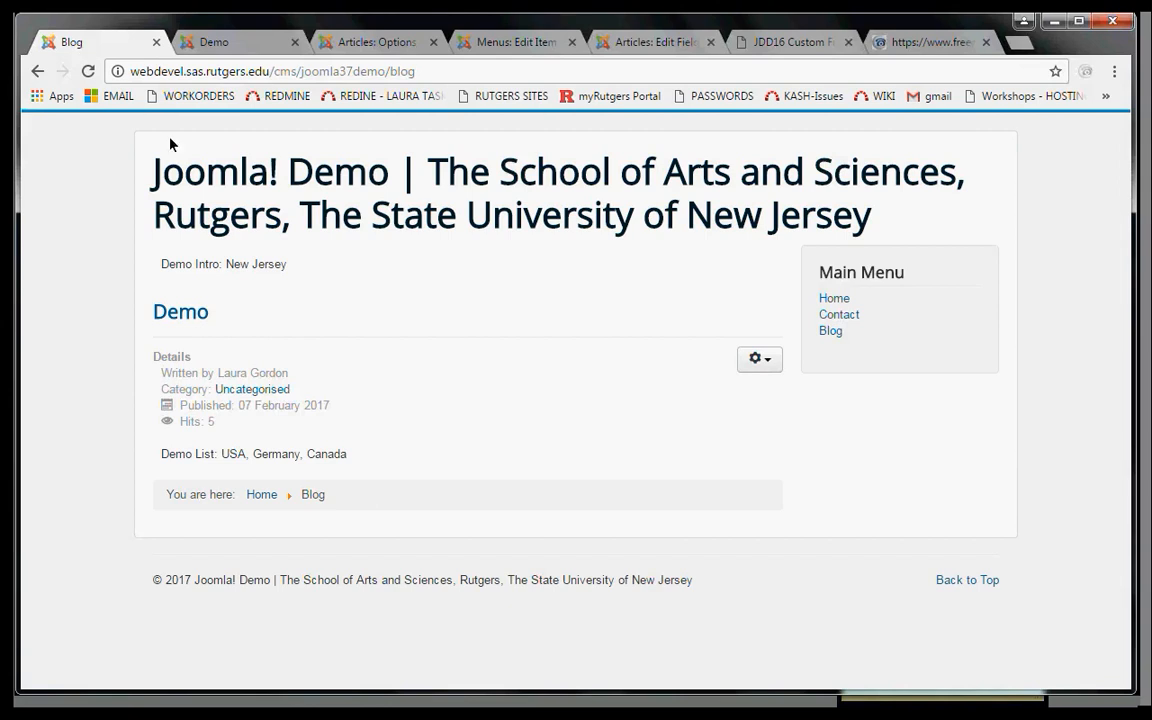